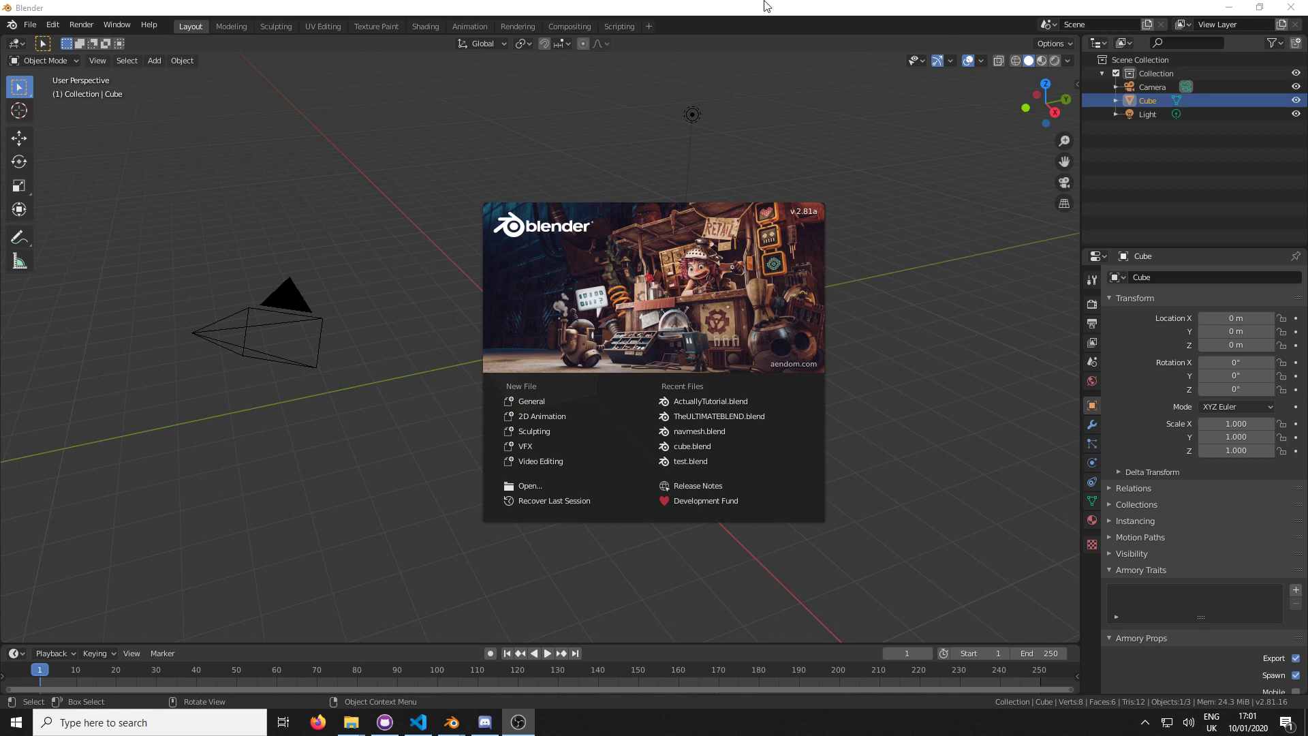
Bring Blender to the front and close the splash screen to reach the default cube scene
click(764, 14)
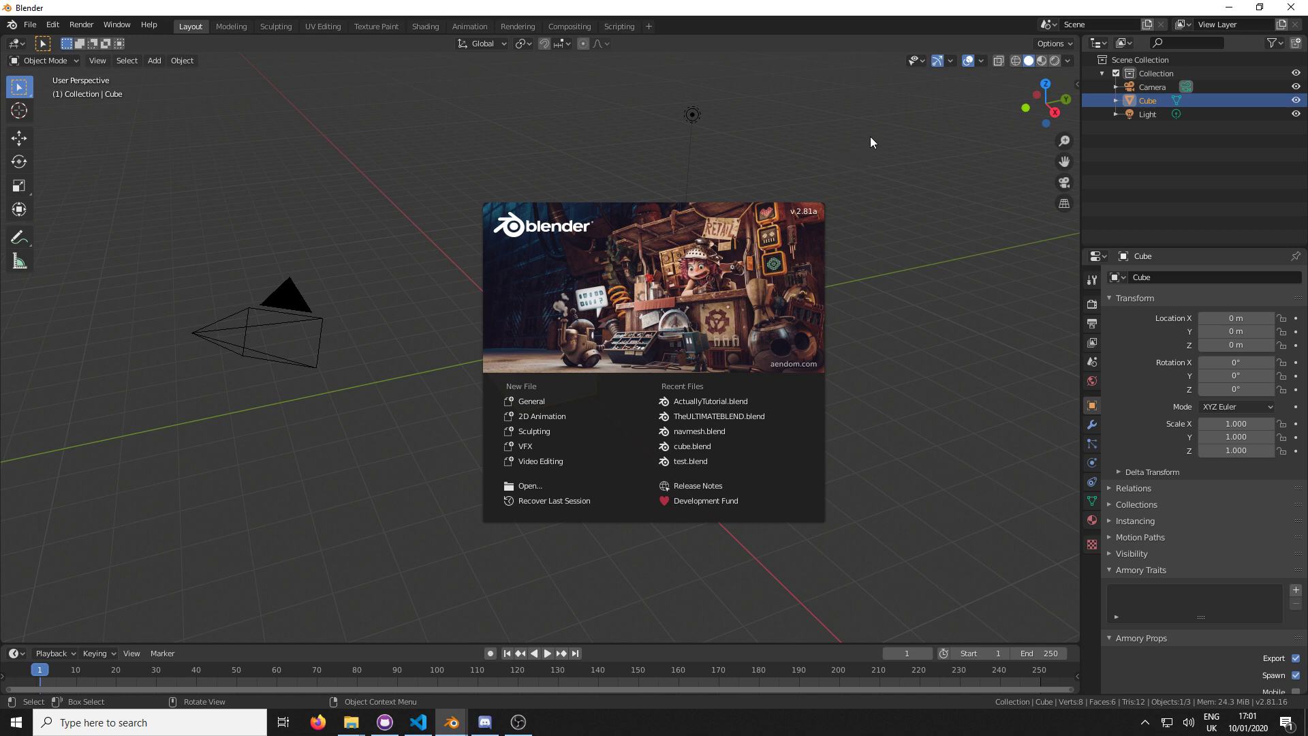
click(844, 153)
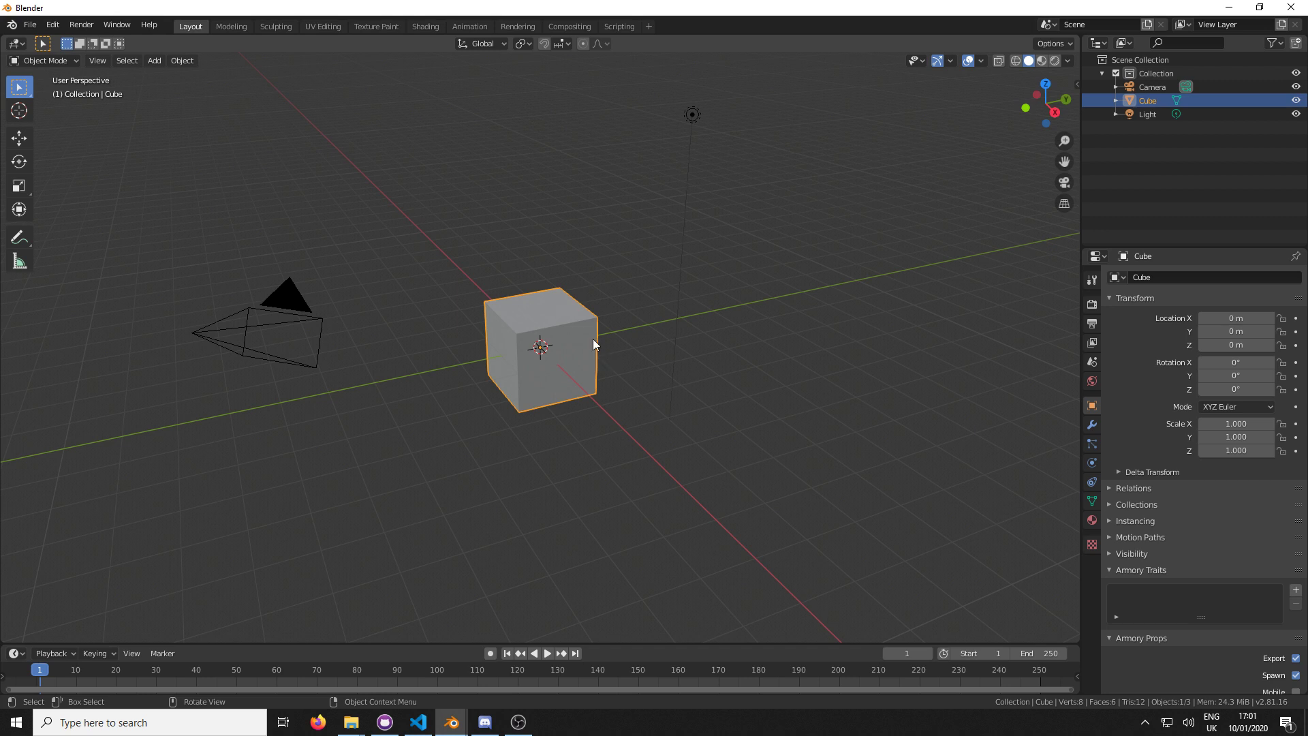
Rename the Cube object to CubeMan in the outliner
double_click(1159, 100)
text(CubeMan)
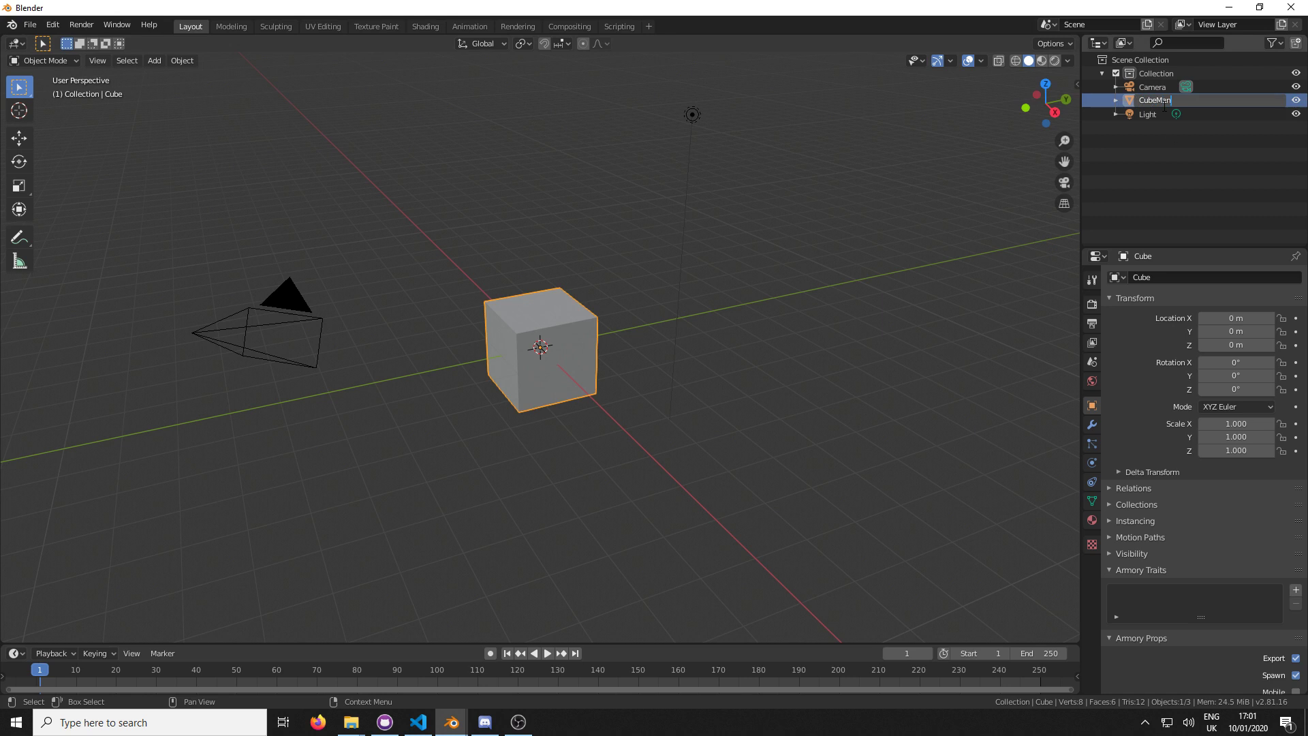
key(Return)
Scale CubeMan to 0.5 and raise it 0.5 m along Z
middle_drag(598, 349, 677, 375)
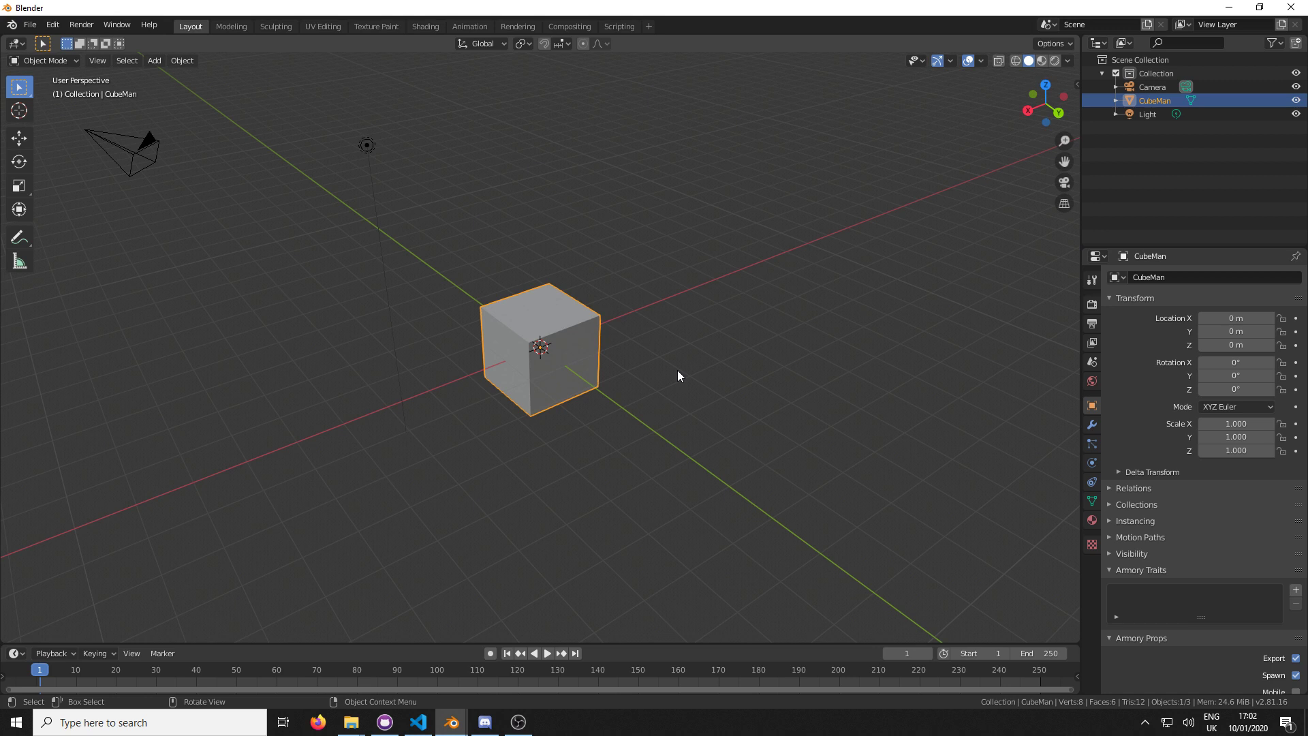
text(s0.5)
key(Return)
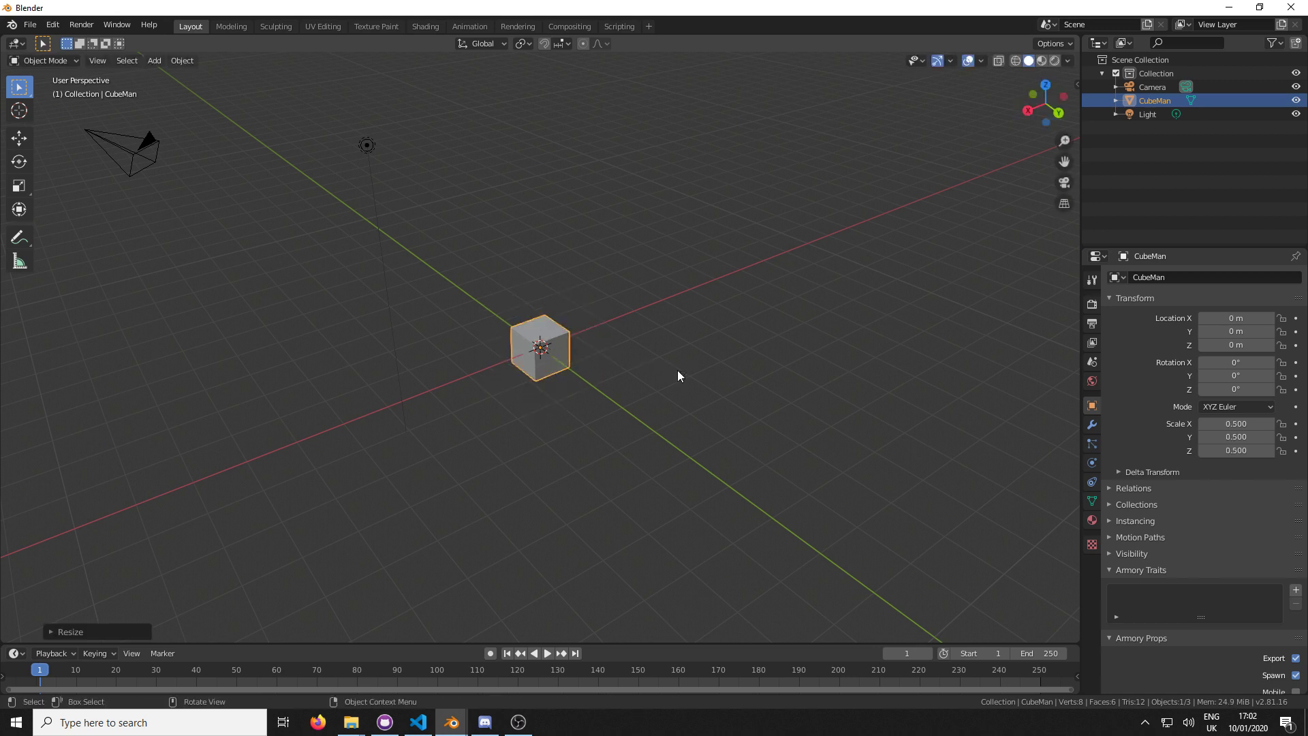
text(g)
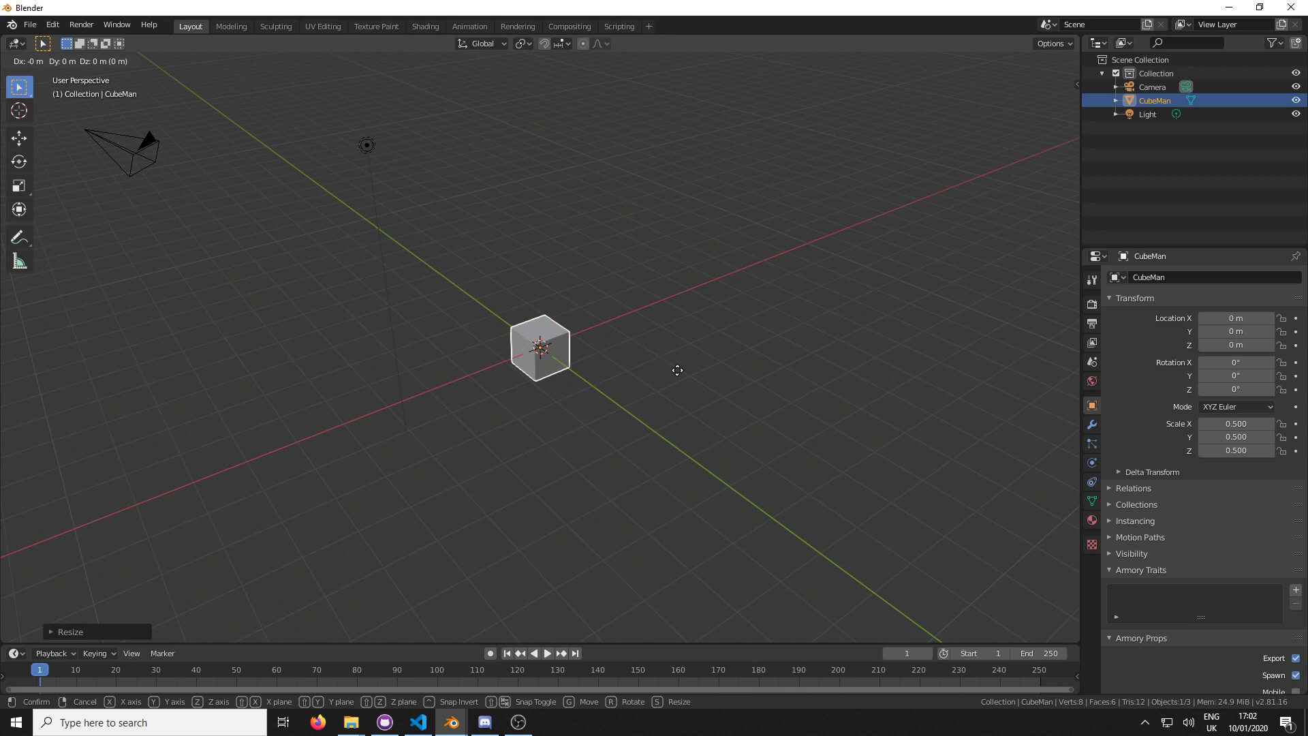
text(z0.5)
key(Return)
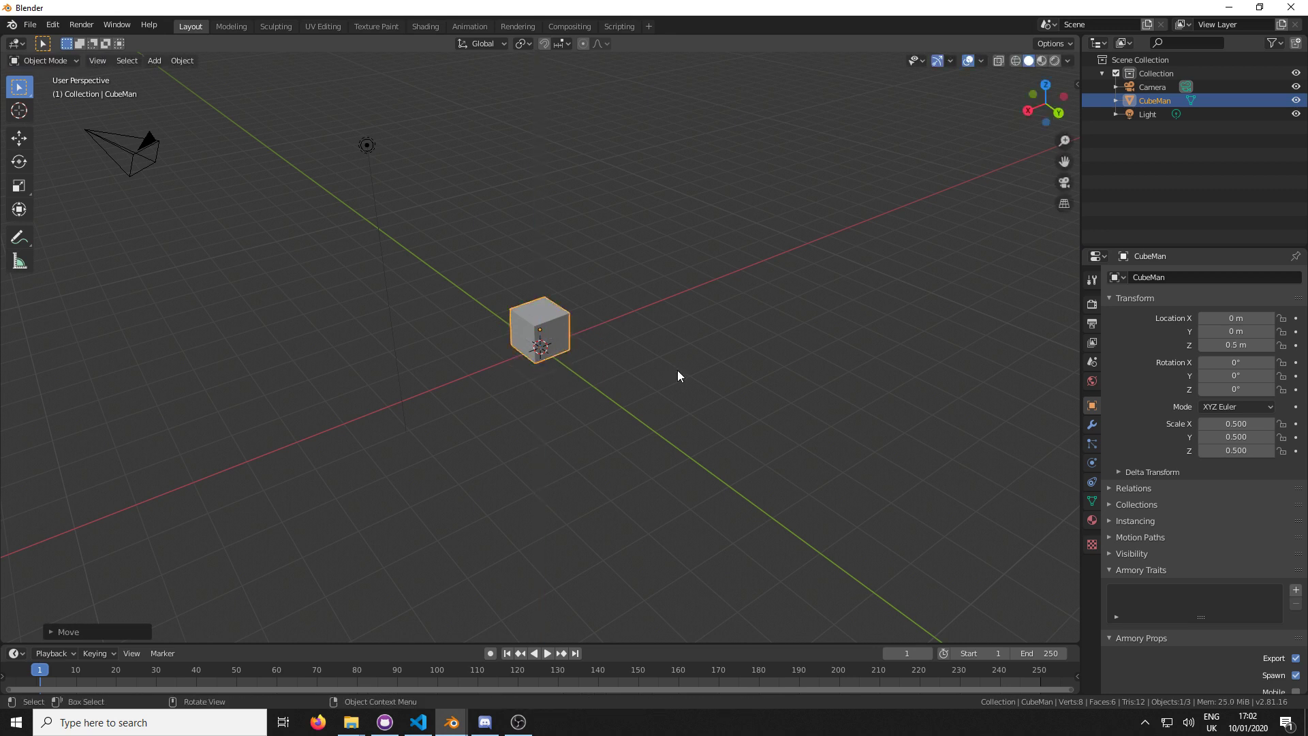
Add a mesh plane and scale it up by 30
key(shift+a)
mouse_move(675, 411)
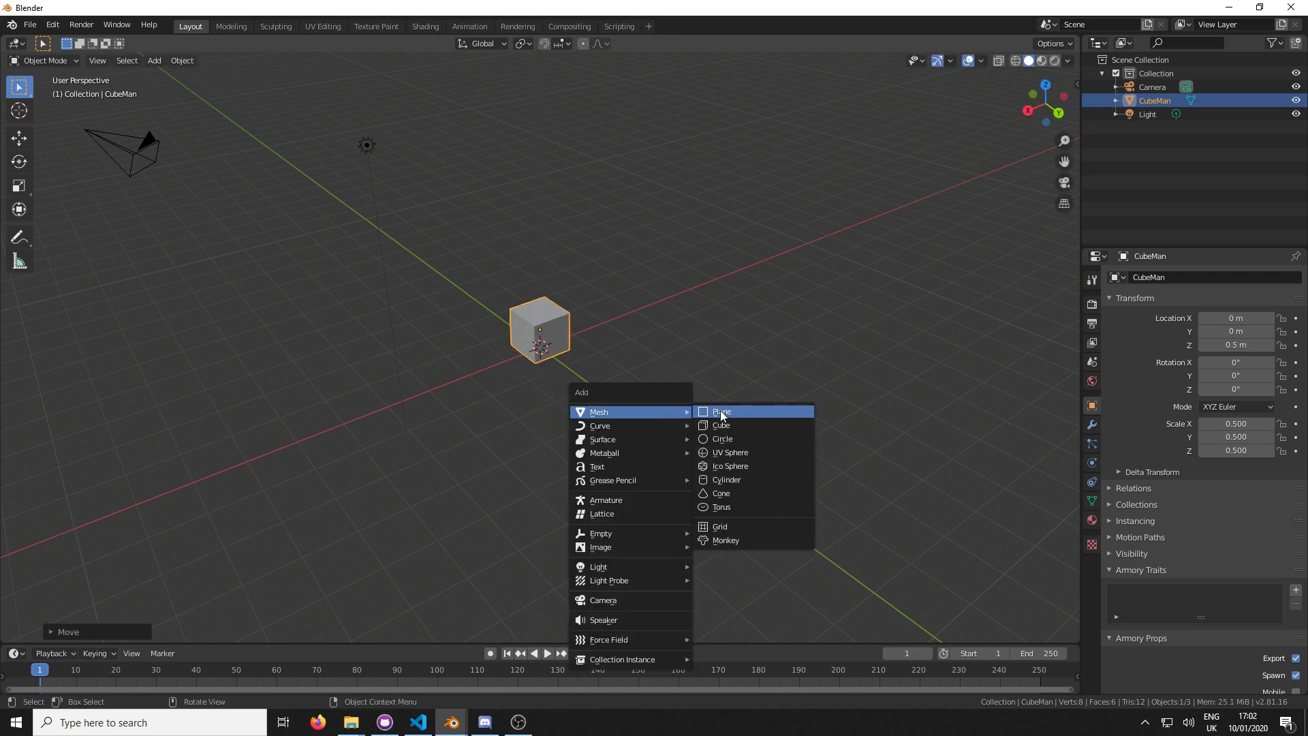
click(722, 412)
text(s30)
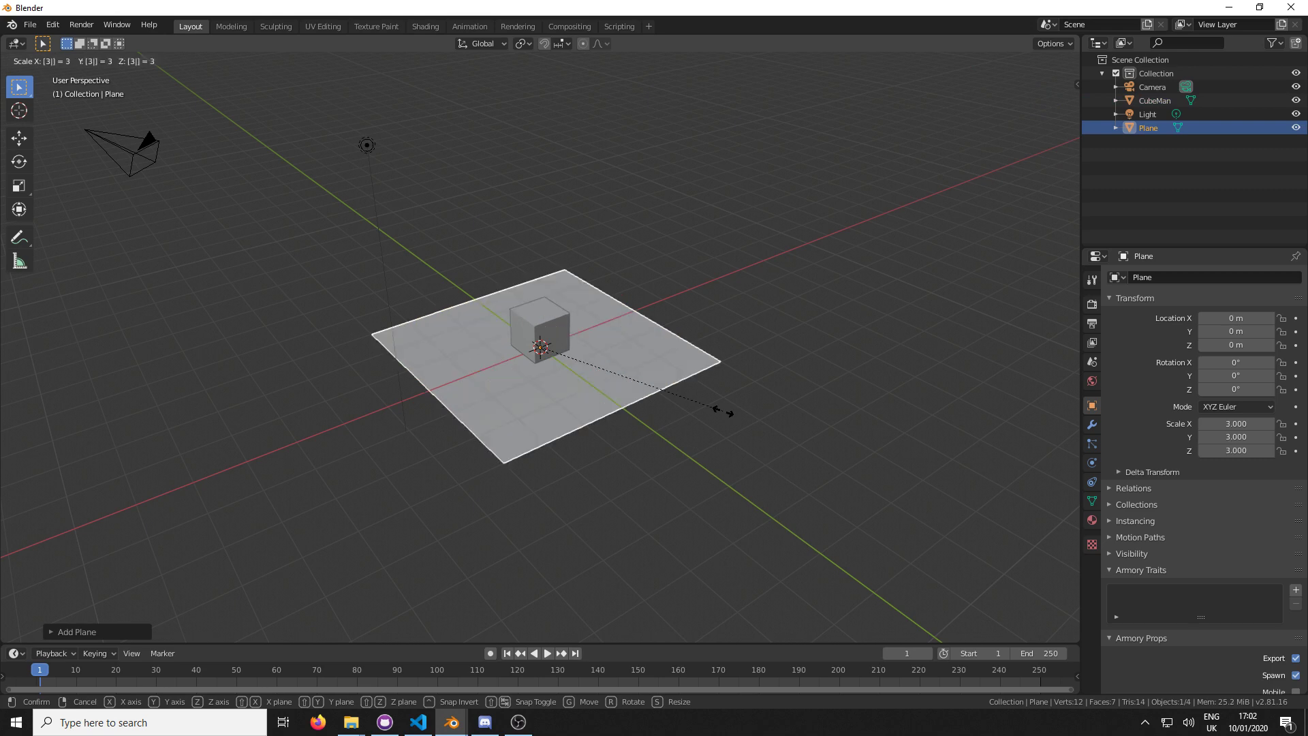
key(Return)
scroll(606, 275, down, 4)
middle_drag(501, 243, 587, 334)
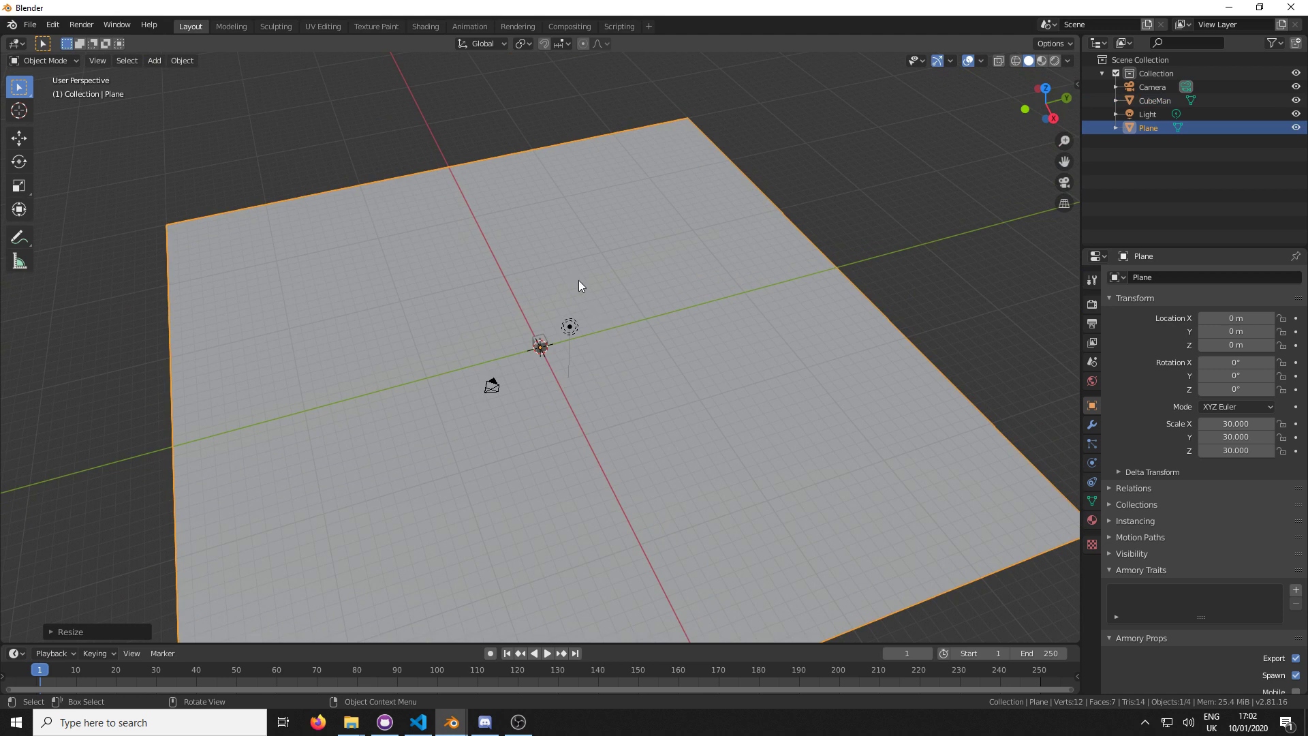
middle_drag(682, 437, 613, 437)
Subdivide the plane in Edit Mode with 47 cuts
key(Tab)
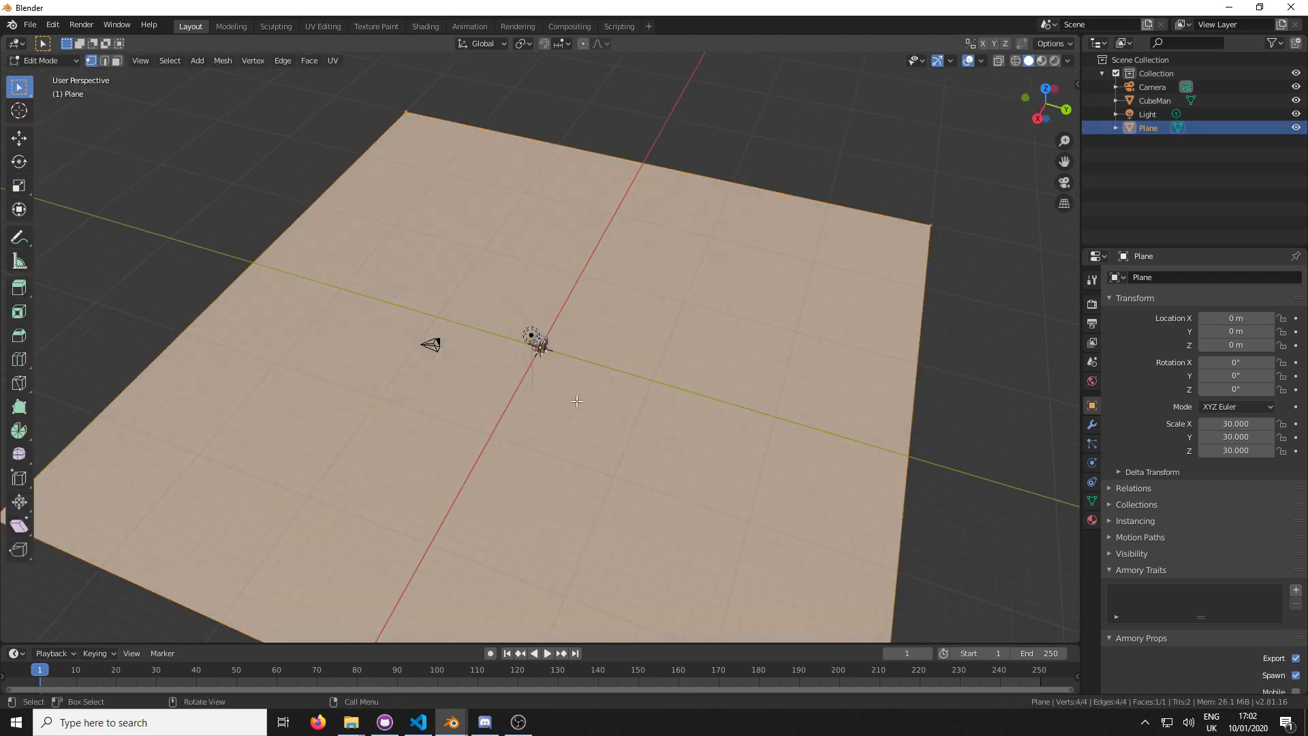
right_click(579, 350)
click(579, 350)
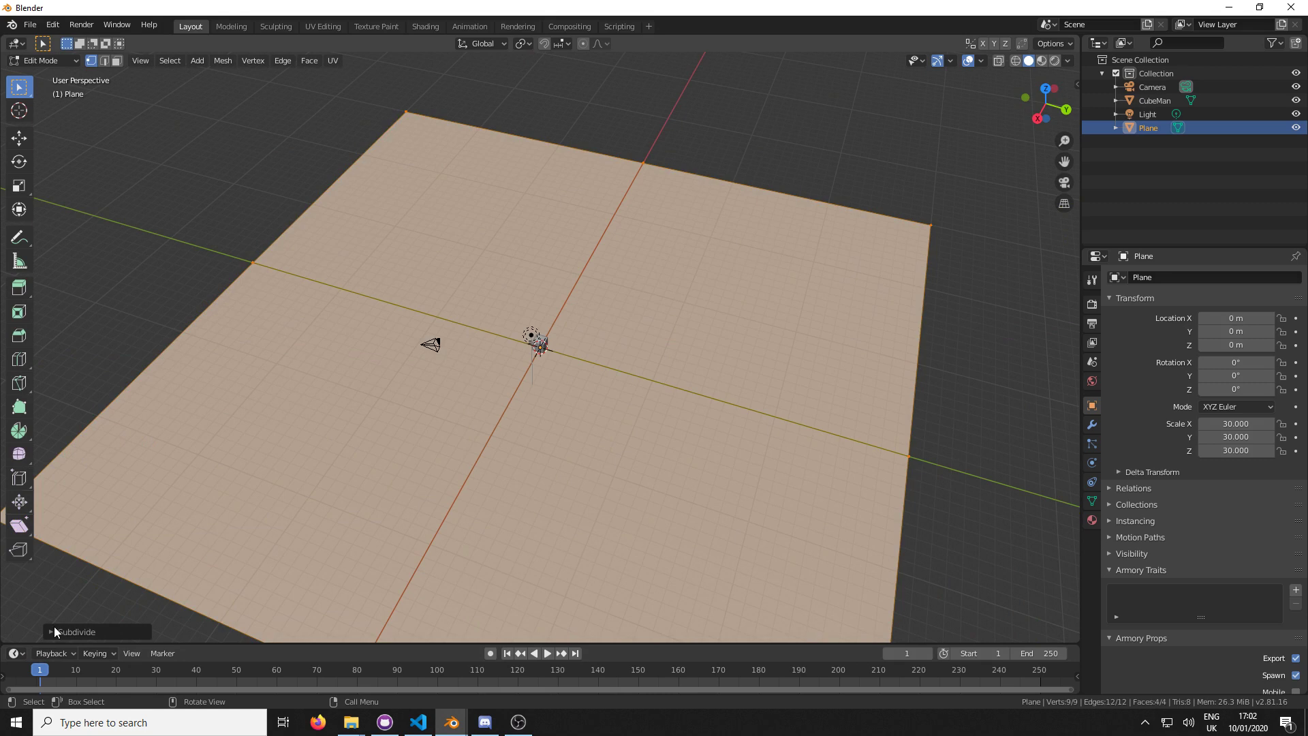
click(75, 632)
mouse_move(161, 538)
mouse_down()
mouse_move(197, 538)
mouse_move(162, 538)
mouse_up()
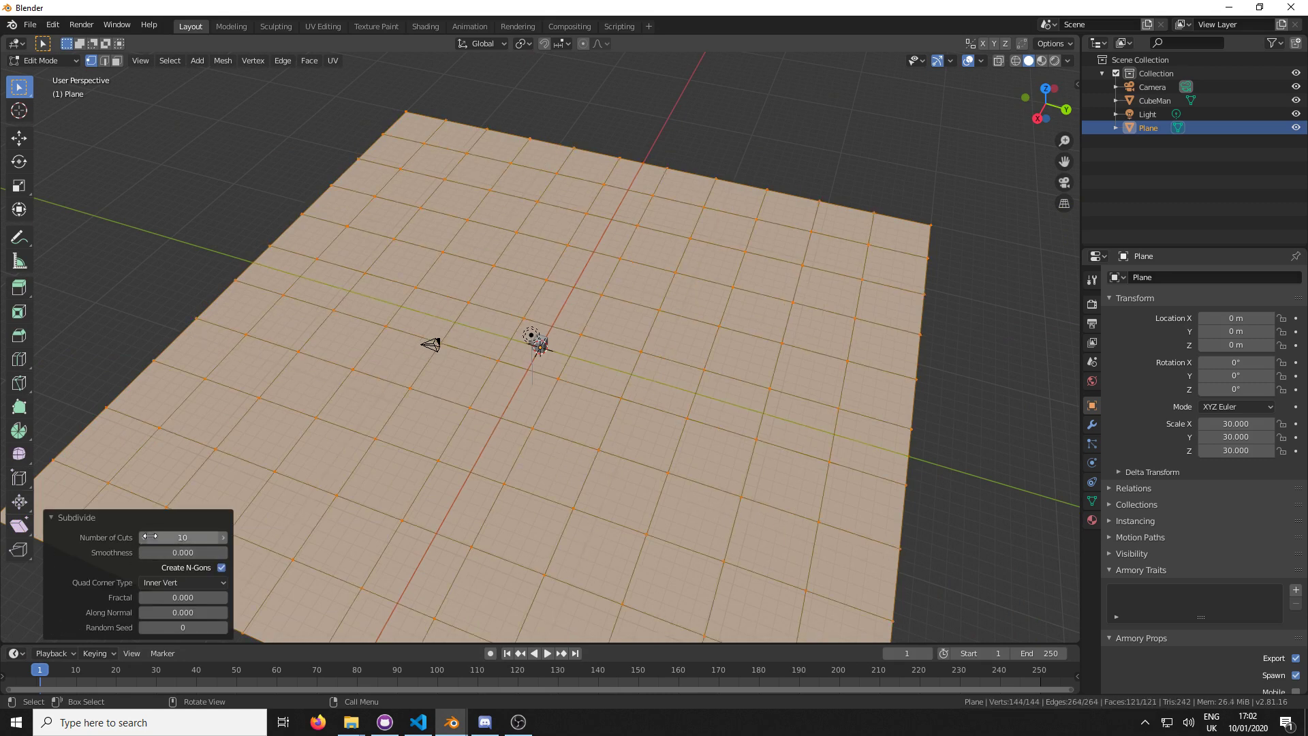
click(170, 538)
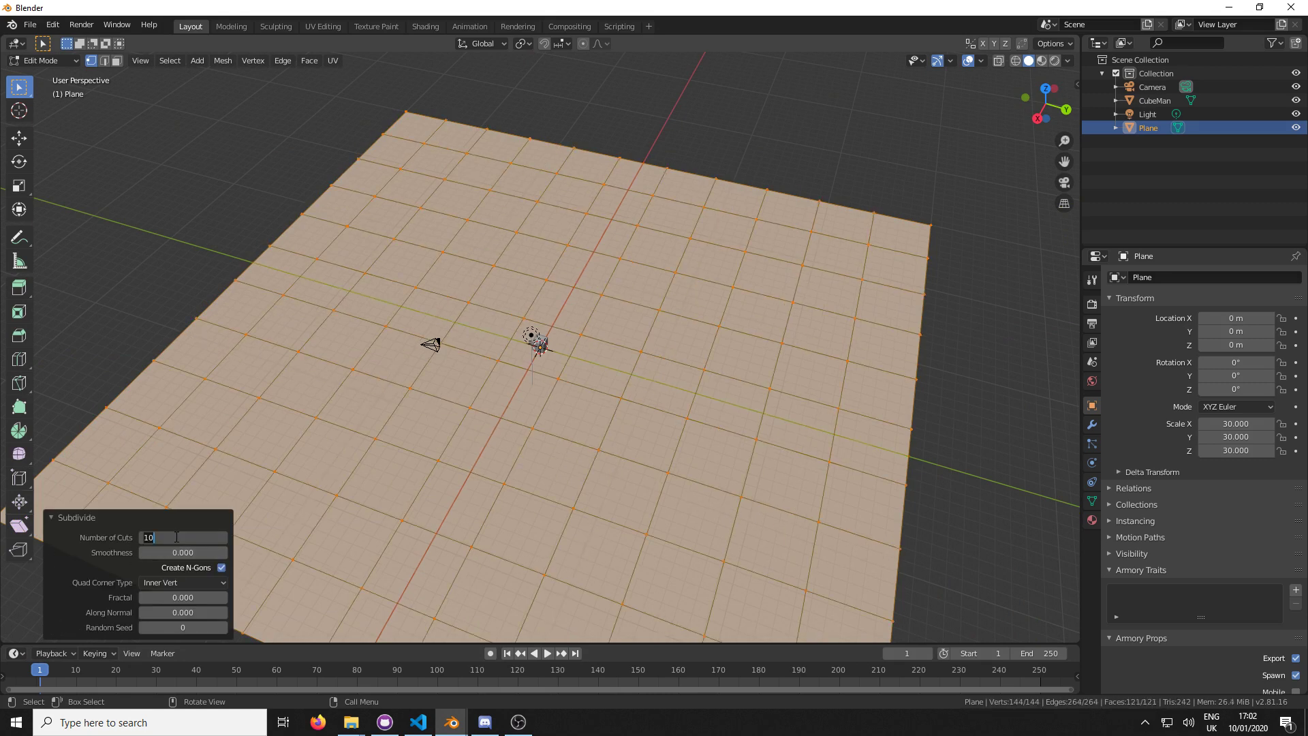
text(47)
key(Return)
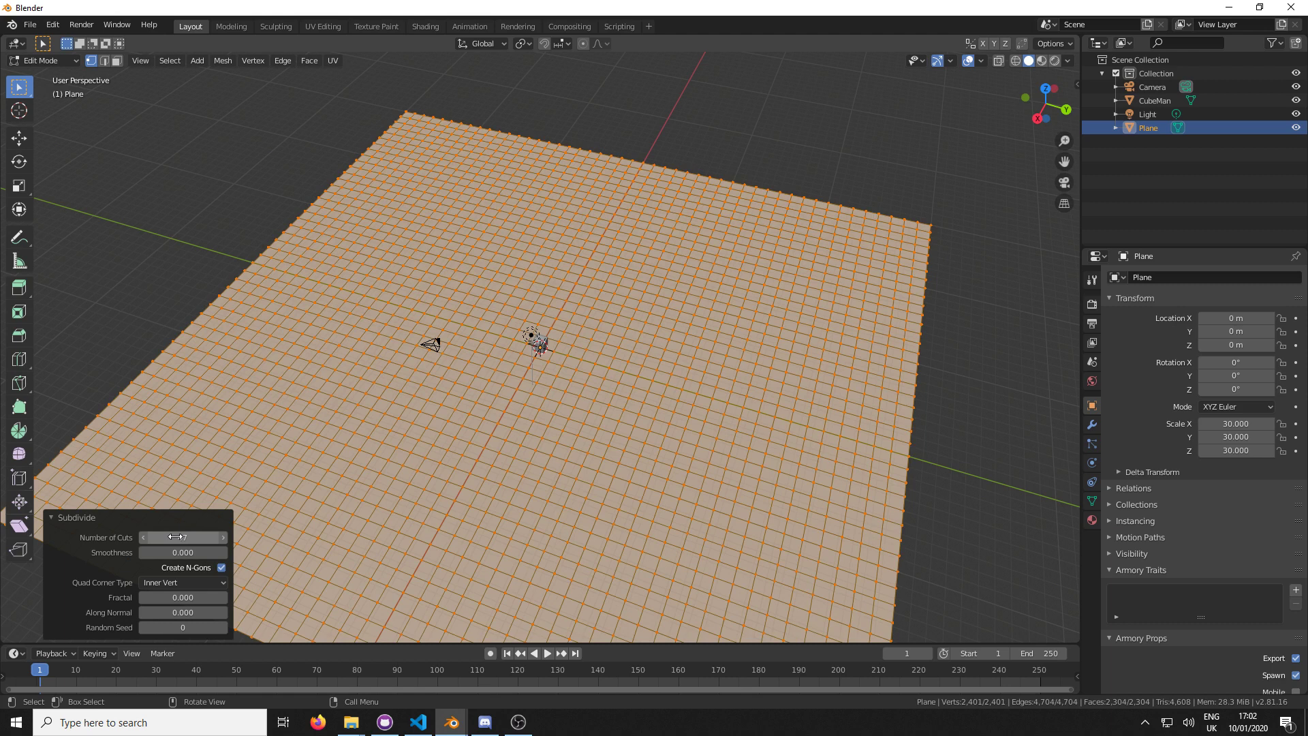
Try 42 subdivision cuts, then set the count back to 47
click(175, 537)
text(42)
key(Return)
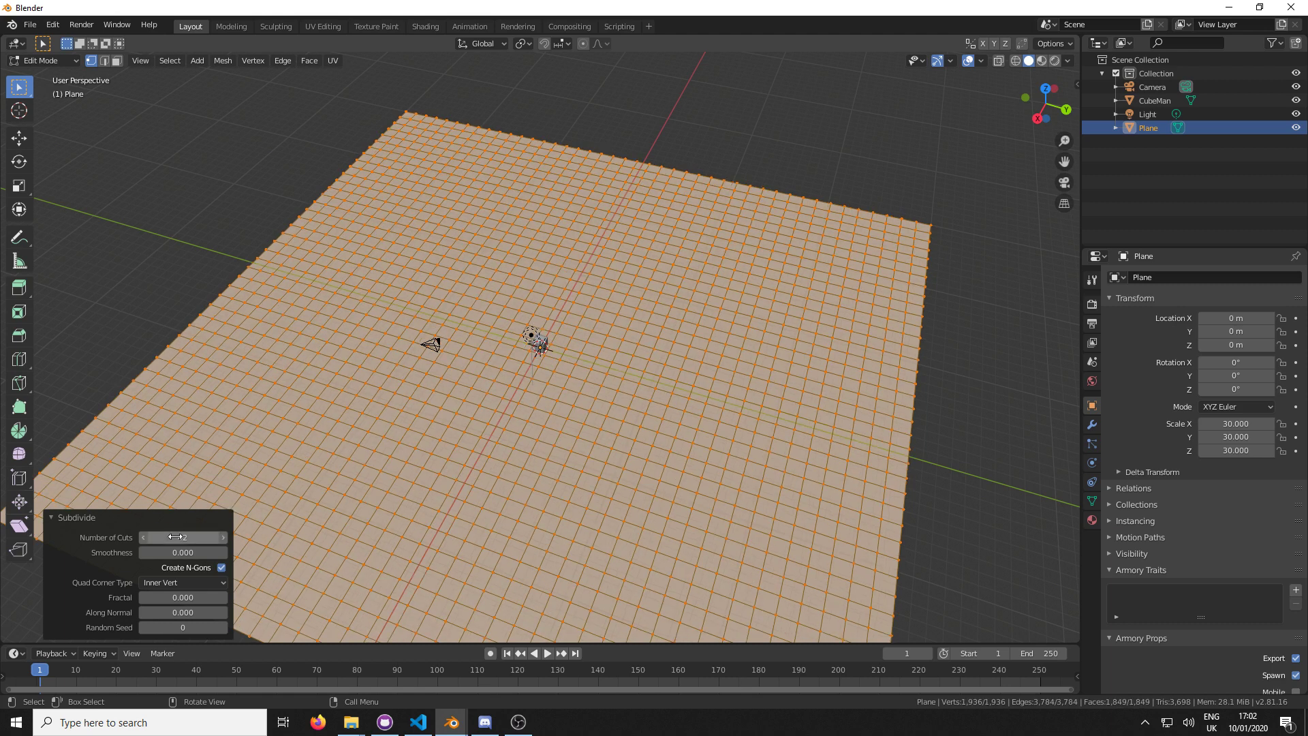
click(204, 538)
text(47)
key(Return)
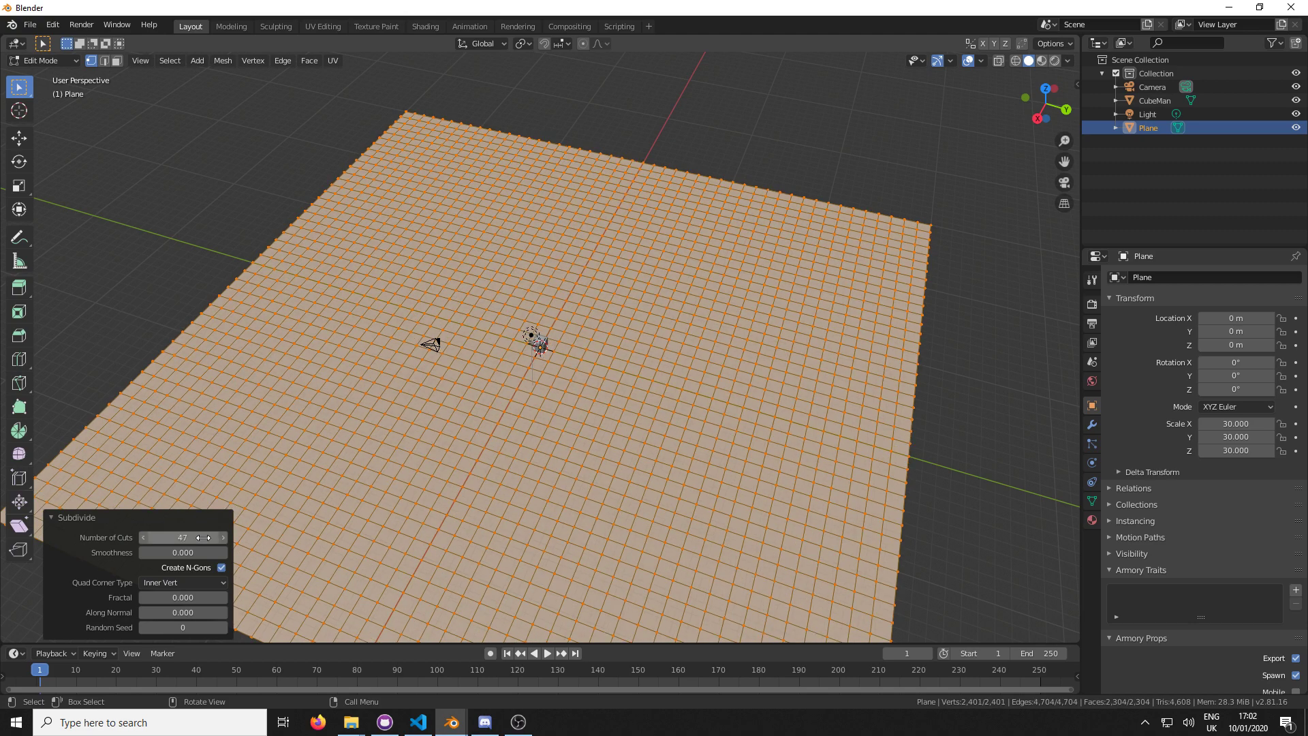
middle_drag(625, 404, 626, 388)
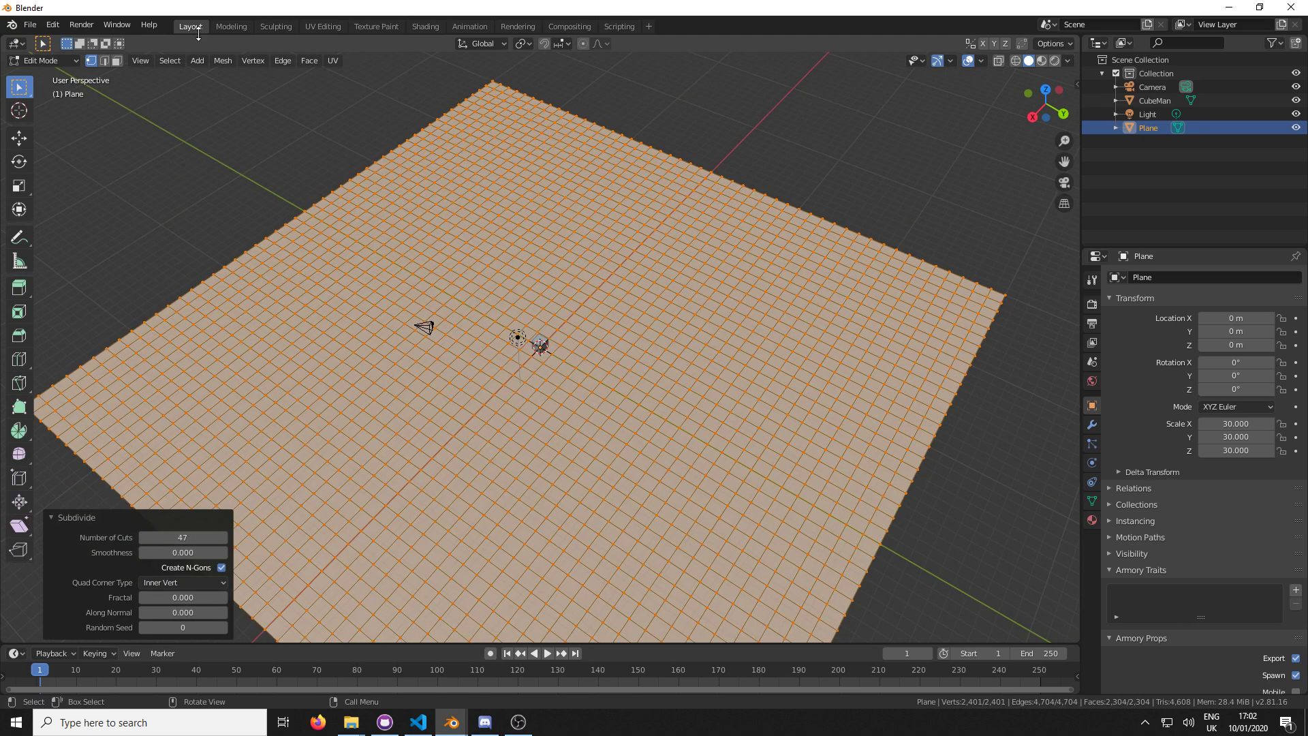
Switch to face select mode, view the plane from the top, and deselect all faces
click(116, 61)
key(KP_7)
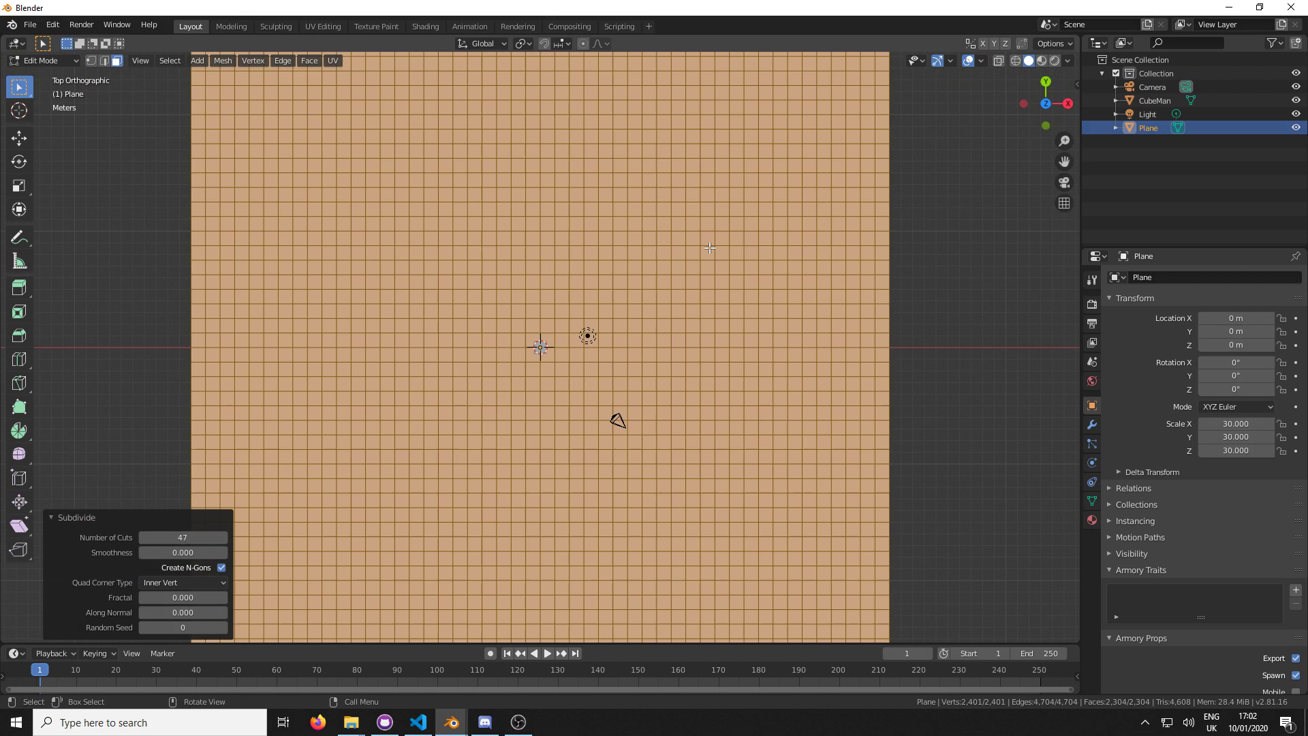
scroll(709, 248, up, 1)
scroll(707, 253, down, 2)
key(alt+a)
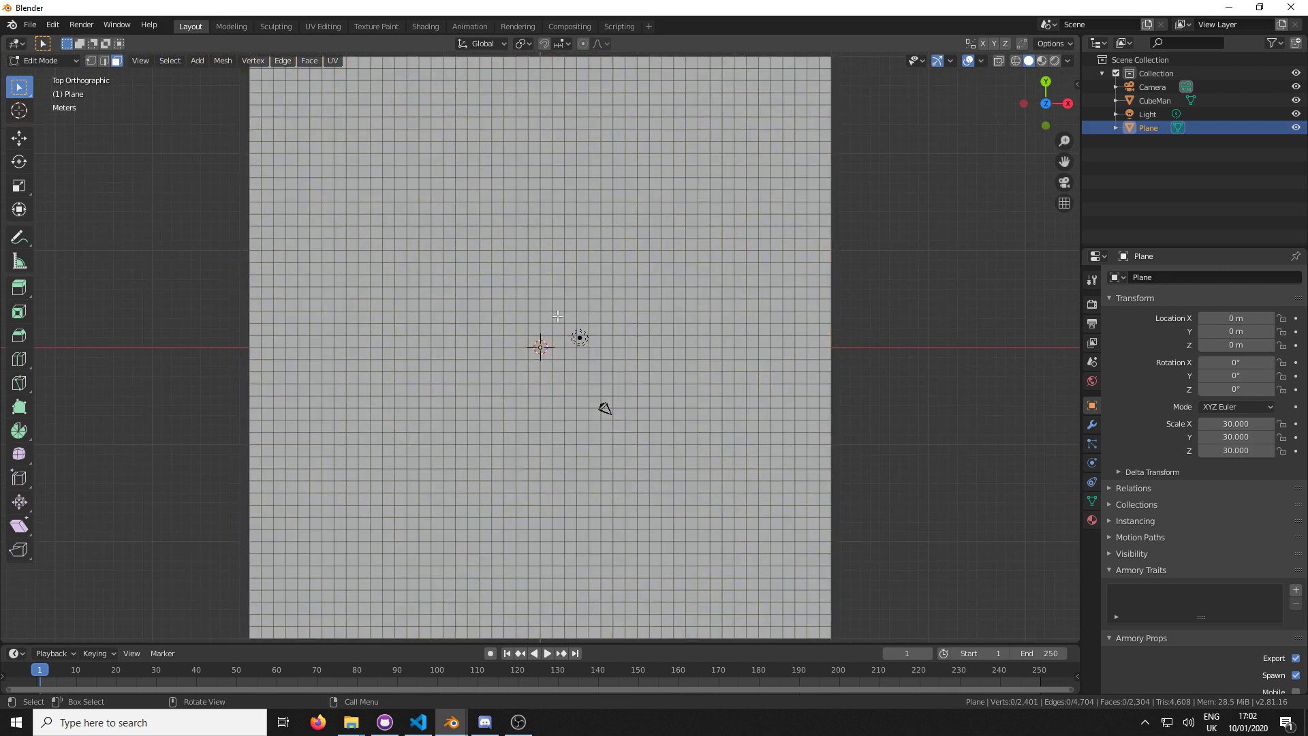
Circle-select winding bands of grid faces to form the maze corridors
key(c)
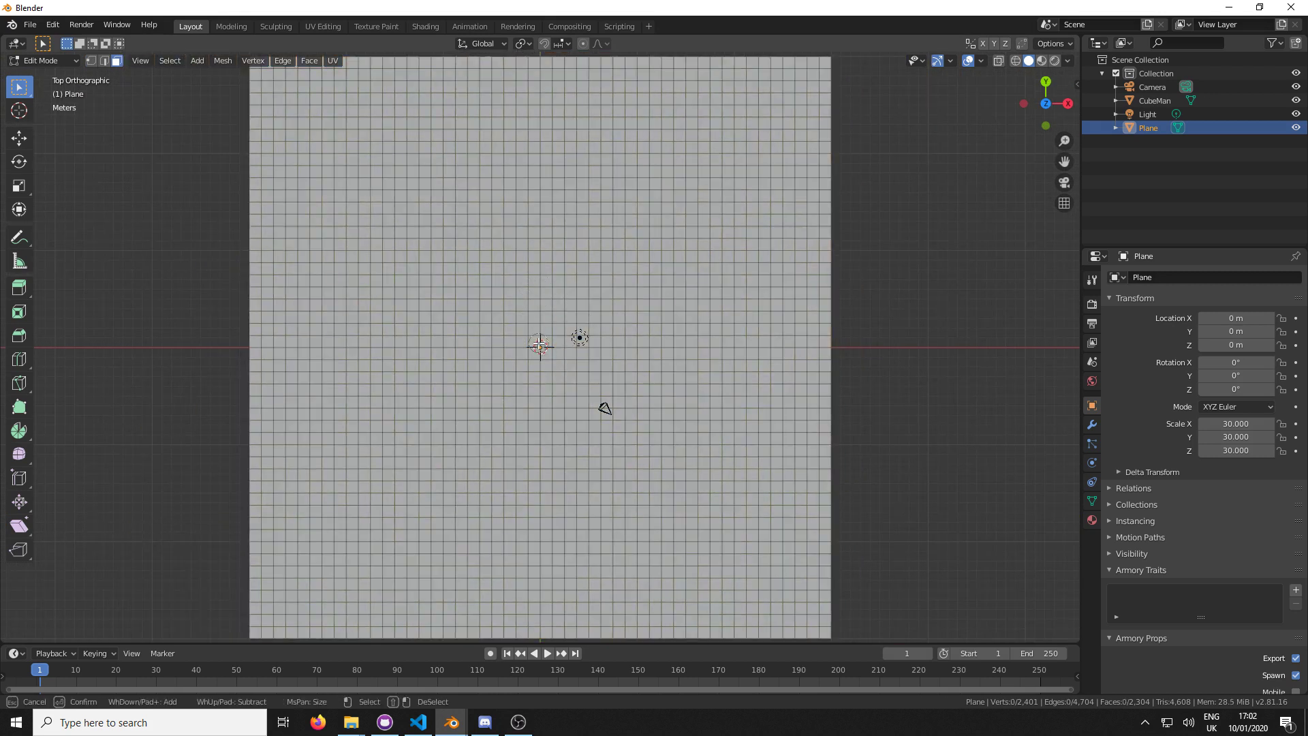
mouse_move(539, 345)
mouse_down()
mouse_move(539, 356)
mouse_move(538, 374)
mouse_move(524, 349)
mouse_move(502, 349)
mouse_move(566, 347)
mouse_move(501, 371)
mouse_up()
mouse_move(553, 315)
mouse_down()
mouse_move(543, 242)
mouse_move(574, 174)
mouse_move(641, 140)
mouse_move(711, 169)
mouse_move(730, 289)
mouse_move(706, 374)
mouse_move(731, 567)
mouse_move(573, 590)
mouse_move(440, 437)
mouse_move(346, 453)
mouse_move(325, 523)
mouse_move(424, 587)
mouse_move(493, 546)
mouse_move(439, 441)
mouse_move(507, 429)
mouse_move(527, 397)
mouse_move(505, 350)
mouse_move(431, 342)
mouse_move(314, 118)
mouse_move(293, 124)
mouse_move(281, 294)
mouse_move(301, 391)
mouse_move(351, 442)
mouse_move(346, 207)
mouse_move(558, 188)
mouse_move(616, 232)
mouse_move(591, 343)
mouse_move(657, 280)
mouse_move(670, 170)
mouse_move(686, 315)
mouse_move(654, 334)
mouse_move(646, 311)
mouse_move(697, 304)
mouse_move(675, 134)
mouse_move(683, 148)
mouse_move(691, 110)
mouse_move(519, 80)
mouse_move(473, 131)
mouse_move(506, 170)
mouse_move(472, 161)
mouse_move(460, 126)
mouse_move(332, 147)
mouse_move(350, 291)
mouse_move(324, 333)
mouse_move(323, 394)
mouse_move(341, 429)
mouse_move(375, 426)
mouse_move(439, 346)
mouse_move(528, 423)
mouse_move(689, 467)
mouse_move(707, 395)
mouse_move(693, 323)
mouse_move(717, 297)
mouse_move(785, 344)
mouse_move(795, 462)
mouse_move(772, 536)
mouse_move(738, 555)
mouse_move(748, 560)
mouse_move(684, 561)
mouse_move(633, 536)
mouse_move(598, 484)
mouse_move(606, 469)
mouse_move(585, 535)
mouse_move(548, 549)
mouse_move(543, 595)
mouse_move(509, 616)
mouse_move(436, 605)
mouse_up()
mouse_move(430, 320)
mouse_down()
mouse_move(504, 205)
mouse_move(437, 313)
mouse_up()
mouse_move(694, 107)
mouse_down()
mouse_move(797, 144)
mouse_move(808, 203)
mouse_move(779, 281)
mouse_move(752, 254)
mouse_up()
mouse_move(507, 78)
mouse_down()
mouse_move(435, 65)
mouse_move(380, 70)
mouse_move(336, 107)
mouse_up()
mouse_move(623, 292)
mouse_down()
mouse_move(644, 153)
mouse_move(632, 167)
mouse_move(685, 305)
mouse_move(674, 333)
mouse_up()
key(Escape)
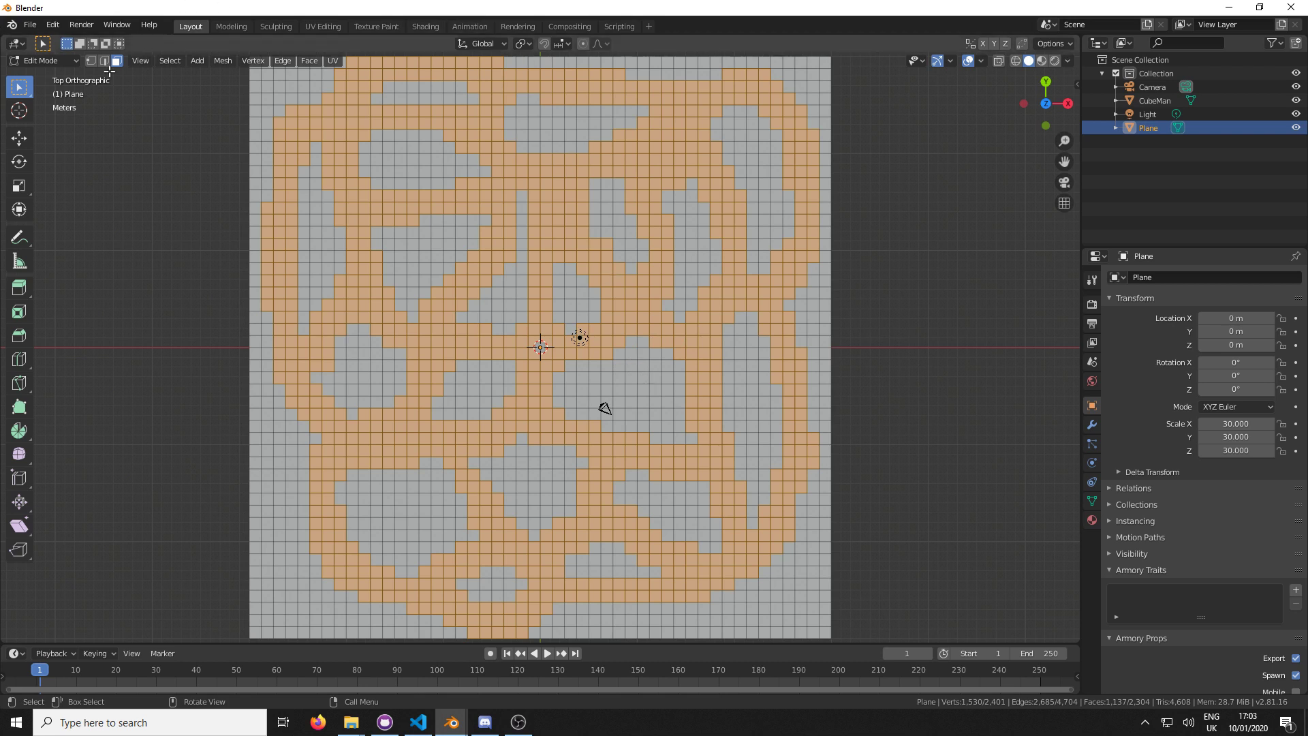
Invert the face selection and delete those faces, leaving only the maze corridors
click(168, 60)
click(198, 101)
middle_drag(755, 386, 727, 375)
key(x)
click(714, 403)
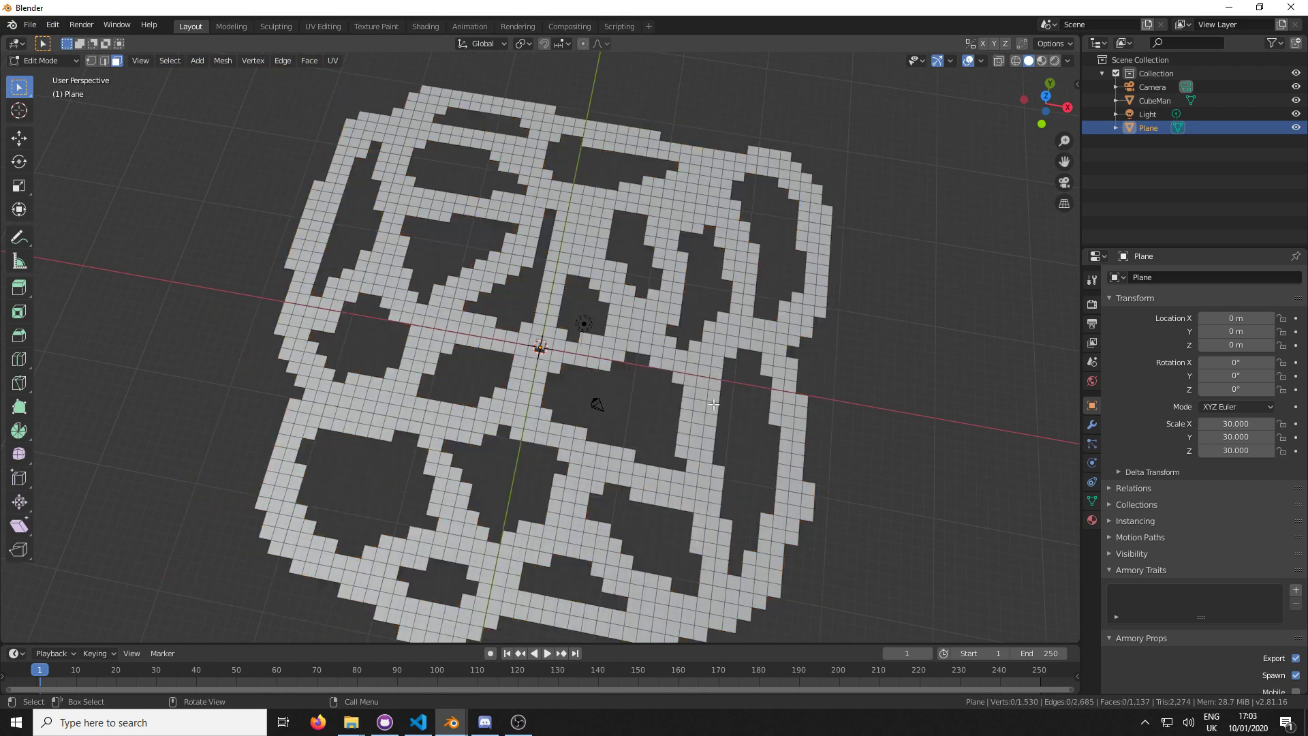
middle_drag(434, 351, 582, 344)
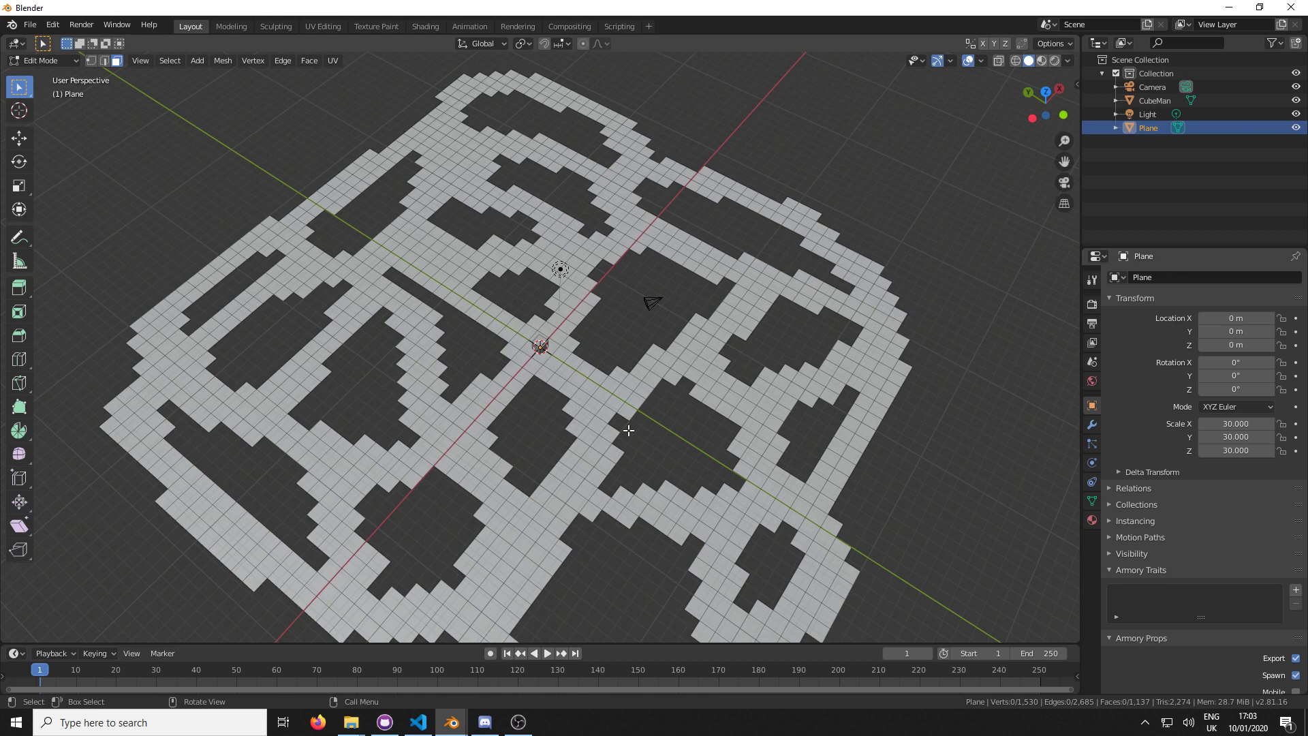
scroll(629, 429, down, 4)
Return to Object Mode and save the scene over ActuallyTutorial.blend
key(Tab)
middle_drag(663, 431, 543, 391)
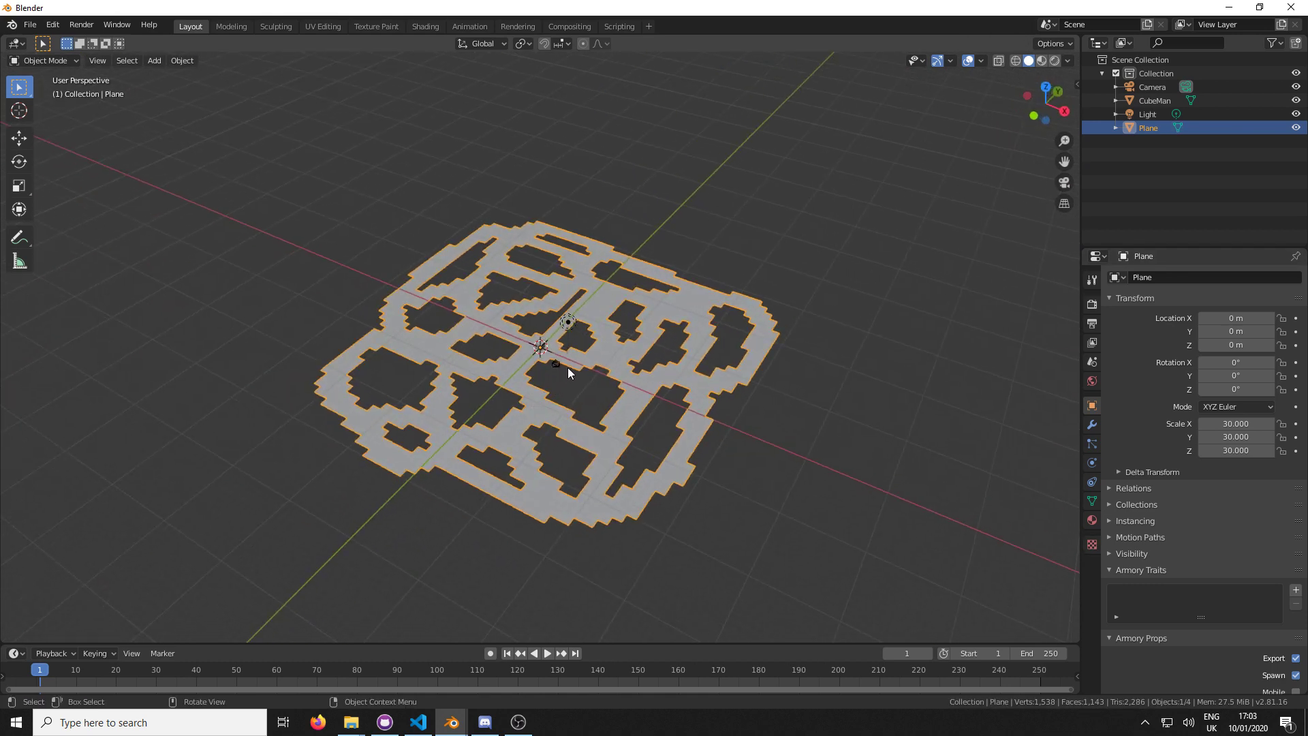
key(ctrl+s)
click(568, 273)
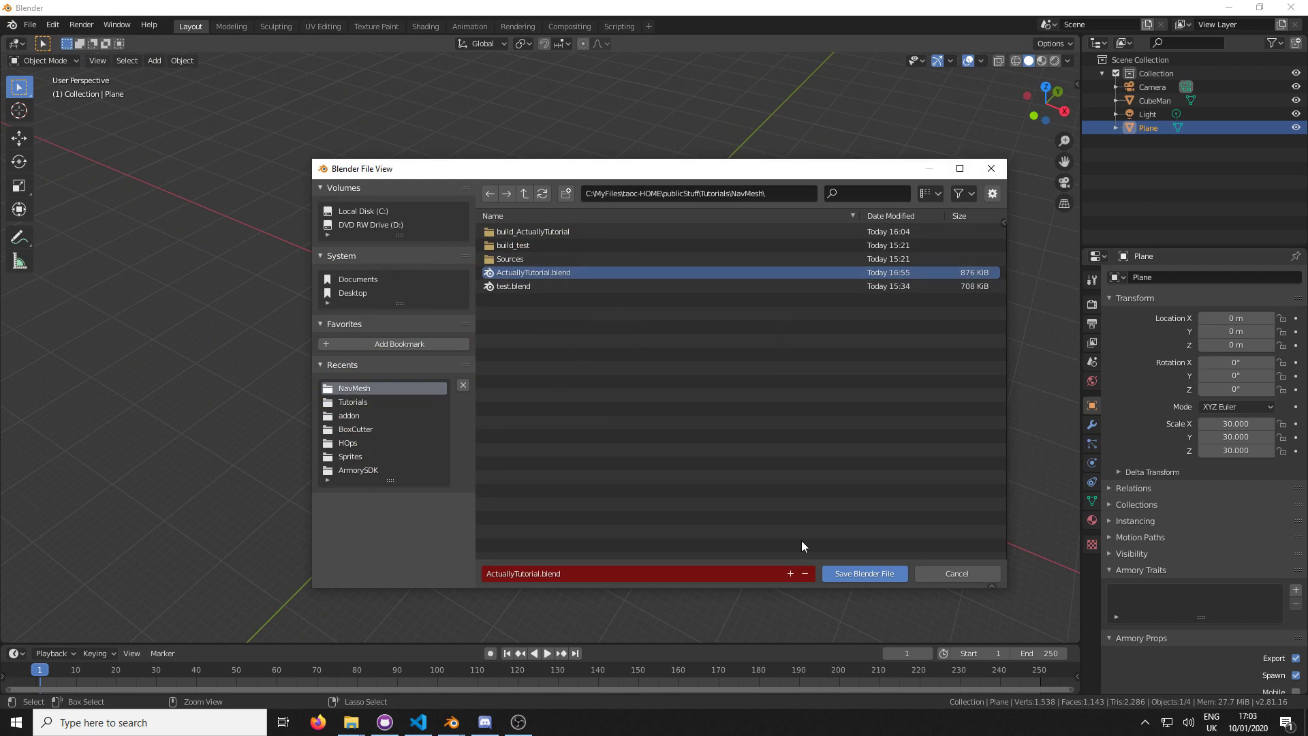
click(844, 573)
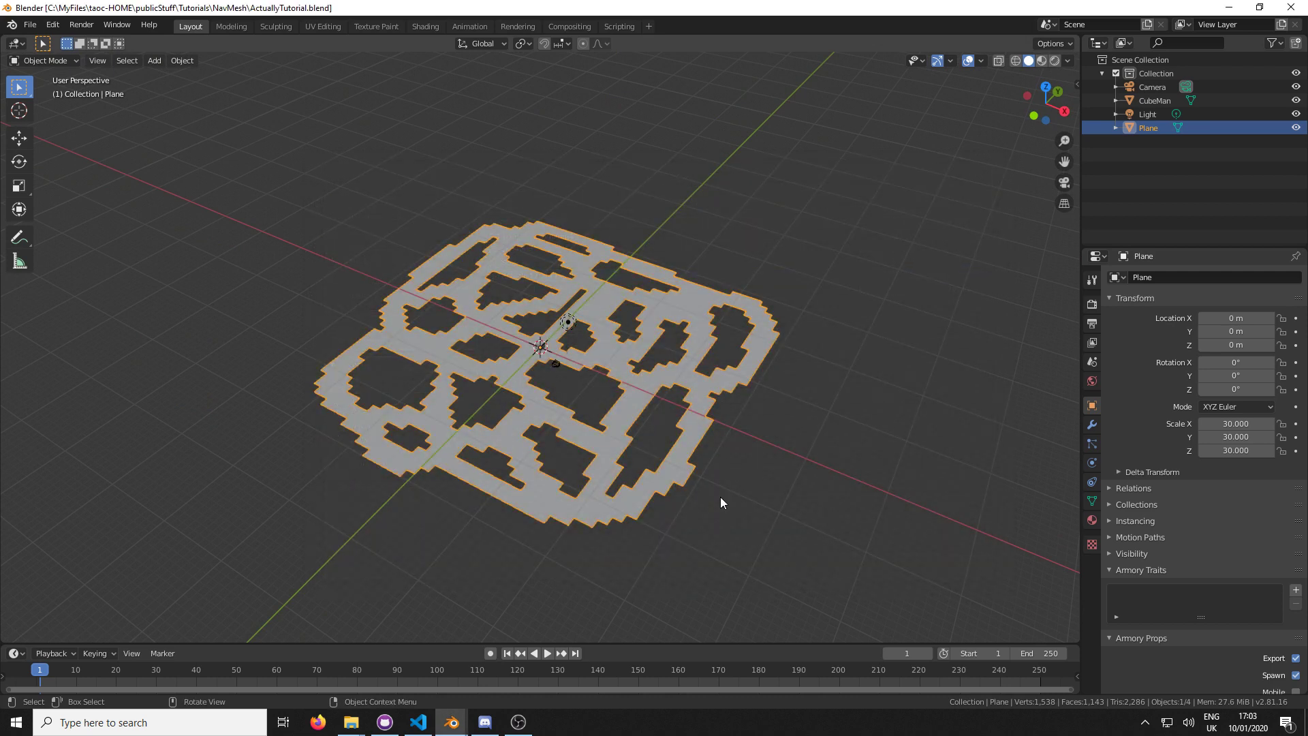
scroll(718, 483, up, 4)
scroll(724, 449, up, 3)
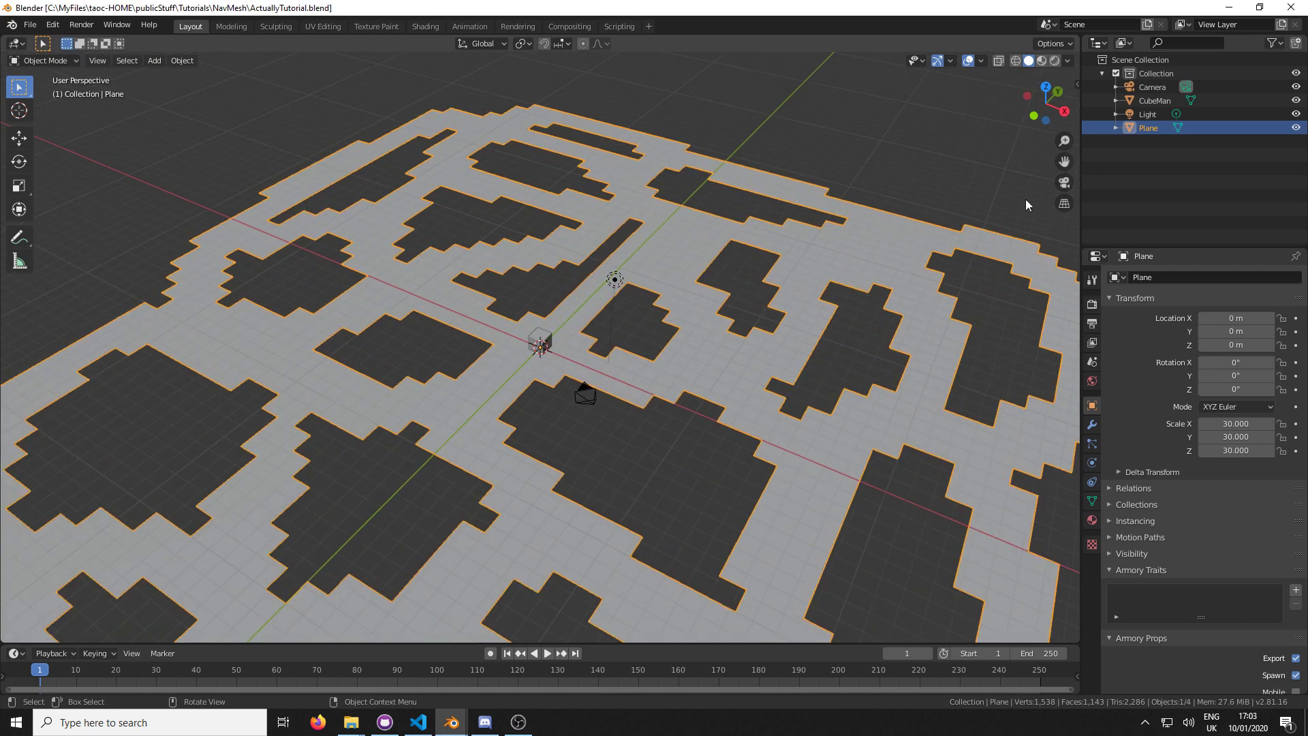
Rename the maze plane to NotGrid in the outliner
double_click(1149, 127)
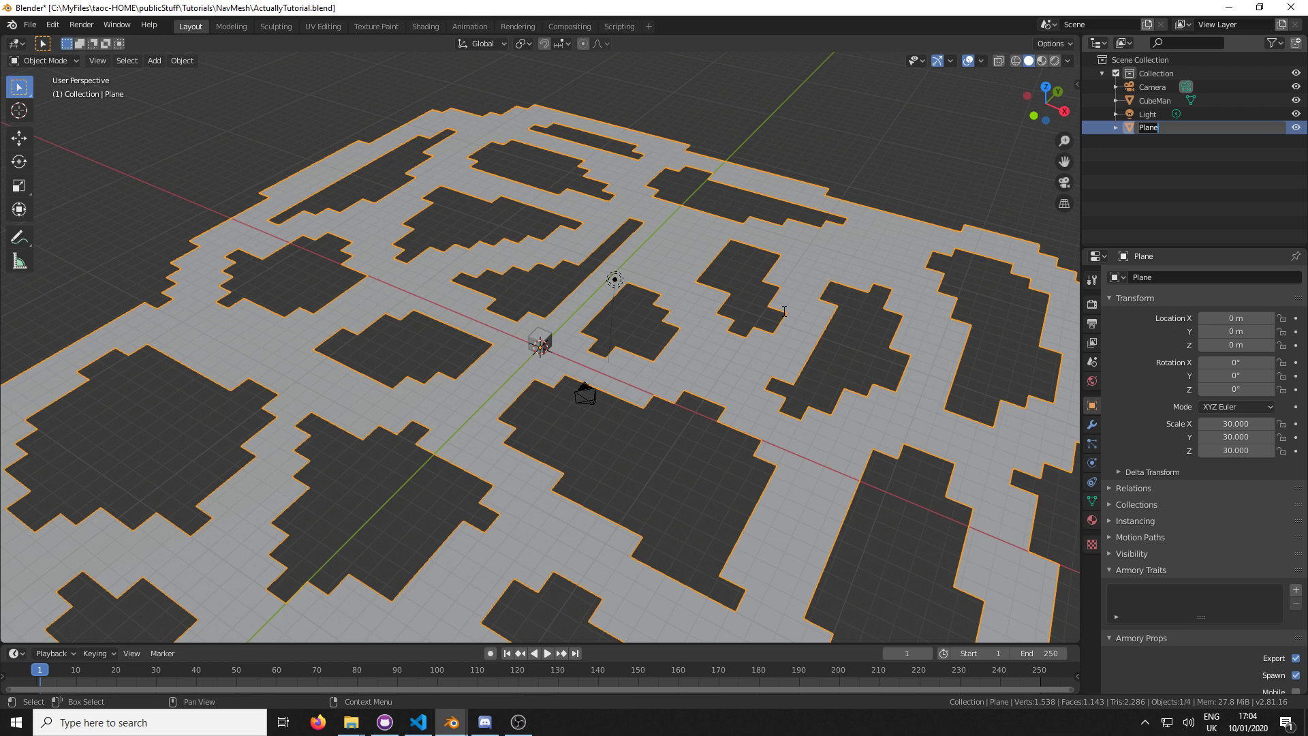
text(NotGrid)
key(Return)
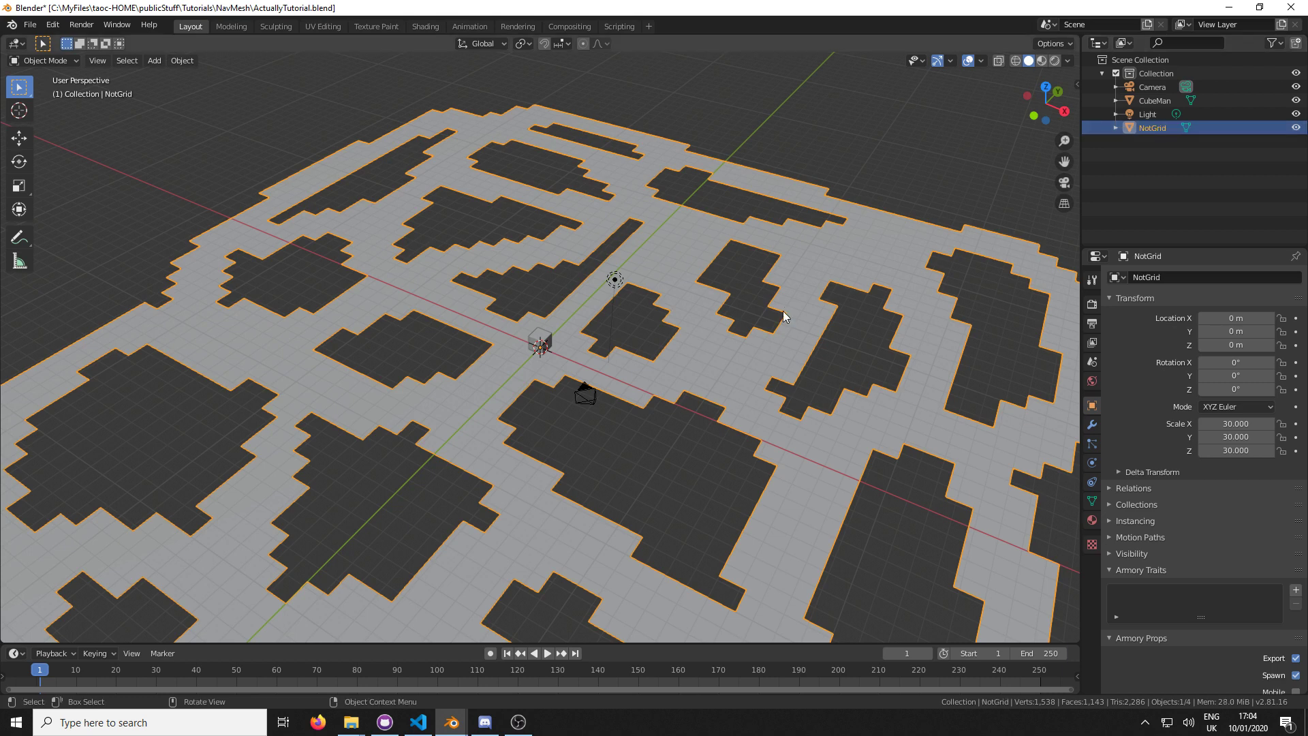
scroll(712, 322, down, 4)
scroll(726, 324, up, 2)
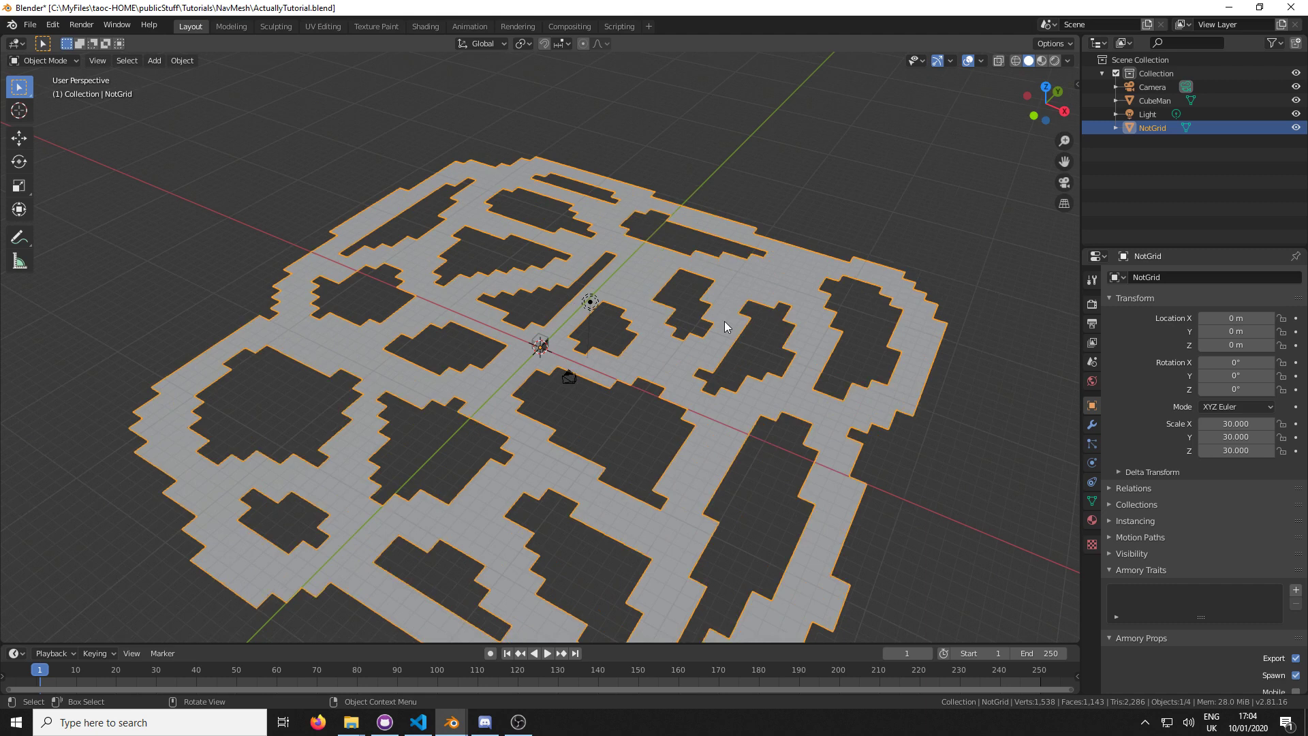
scroll(726, 327, up, 1)
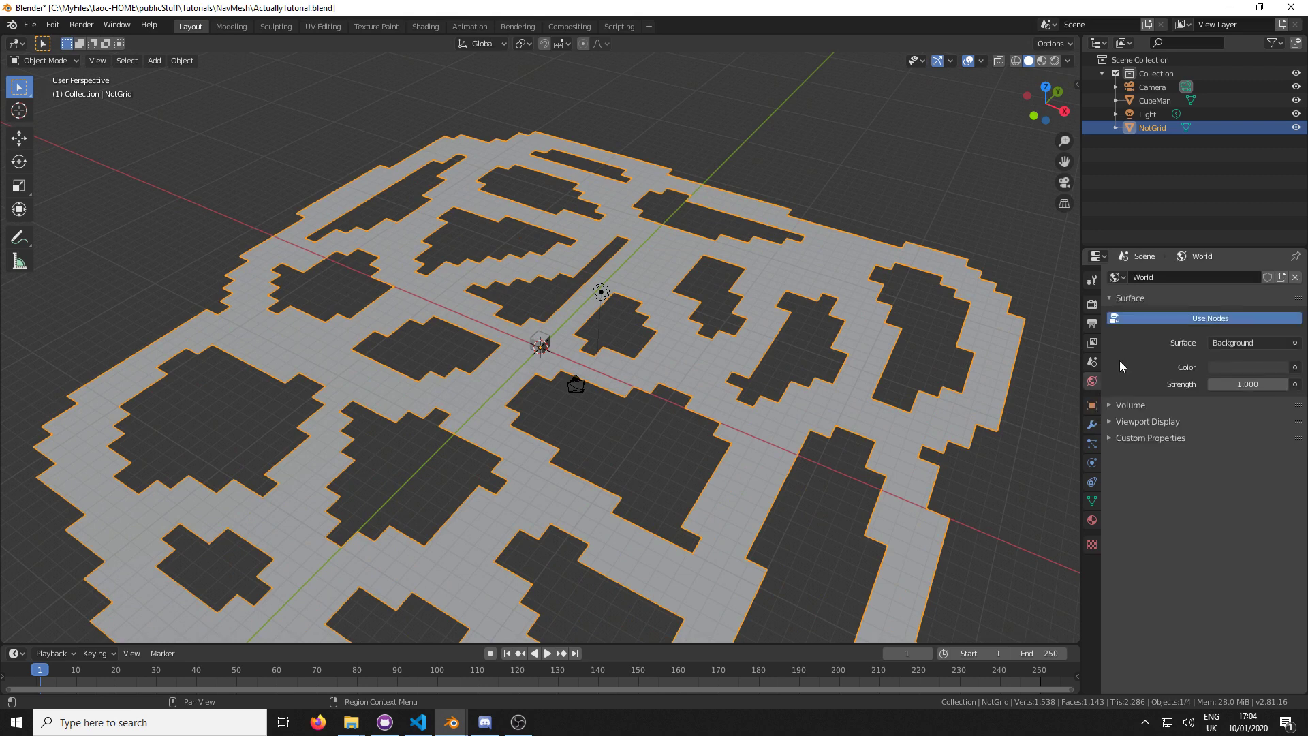
Set the world background colour to white and switch the viewport to Rendered shading
click(1235, 368)
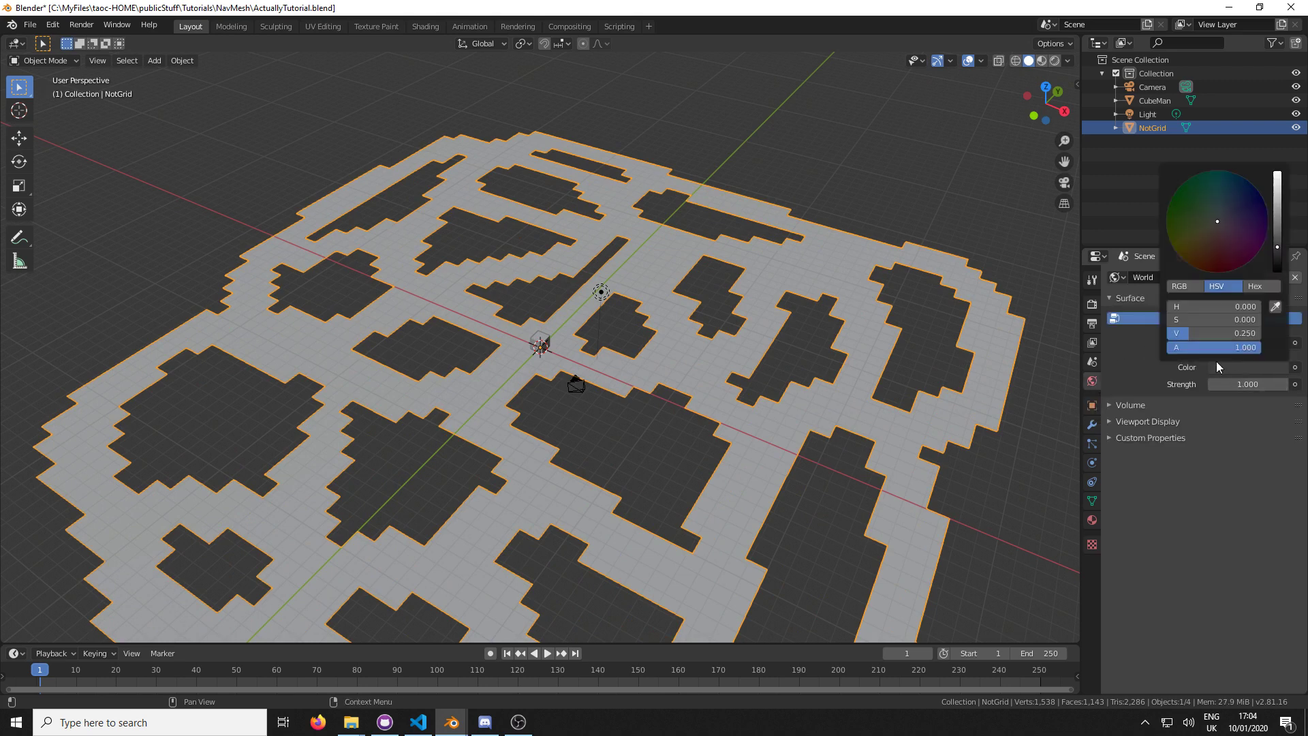
drag(1278, 242, 1262, 193)
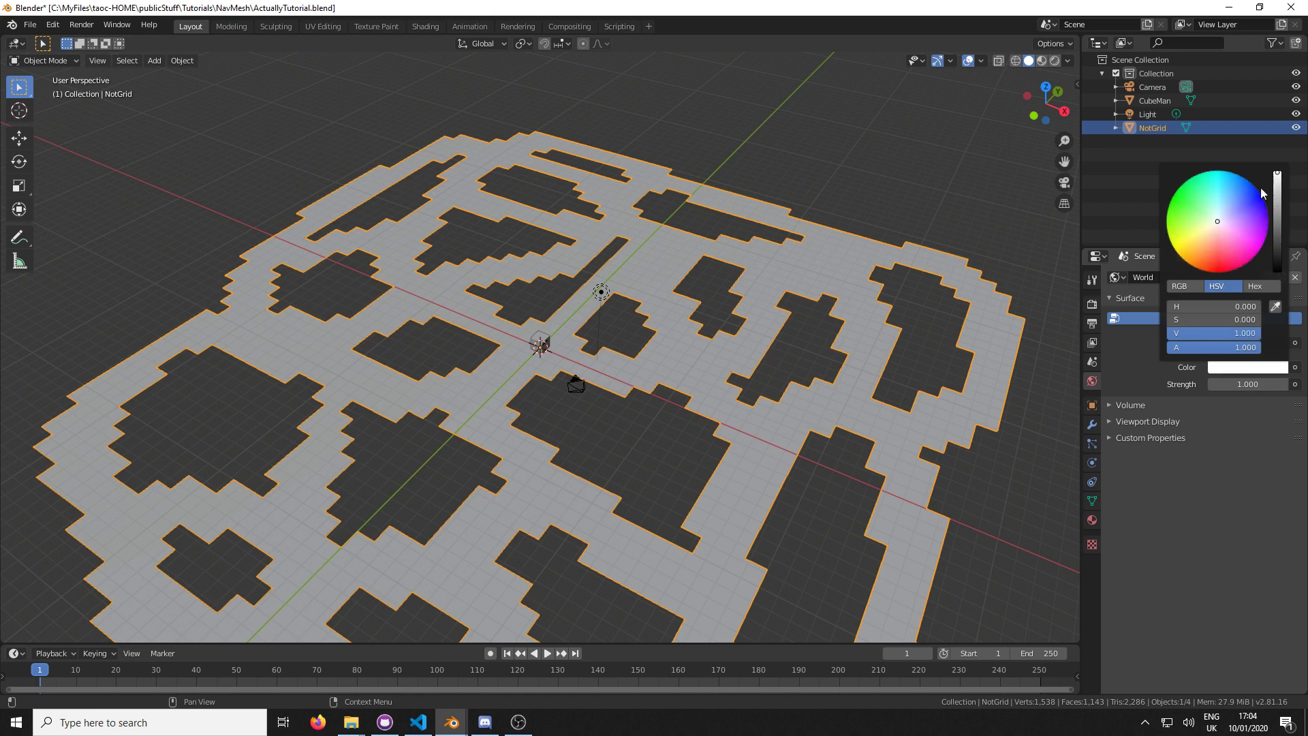
click(1055, 61)
mouse_move(876, 359)
middle_down()
mouse_move(753, 374)
mouse_move(954, 372)
middle_up()
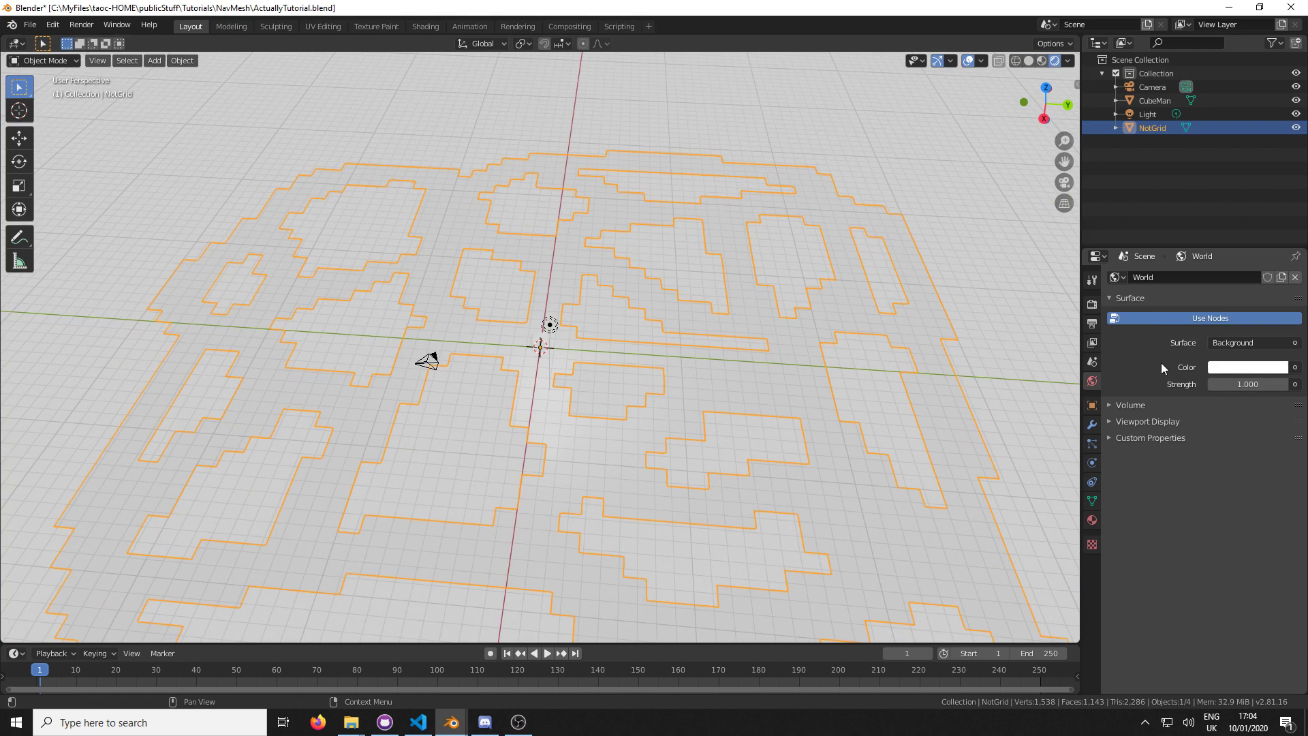
Tint the world background colour purple
click(1217, 373)
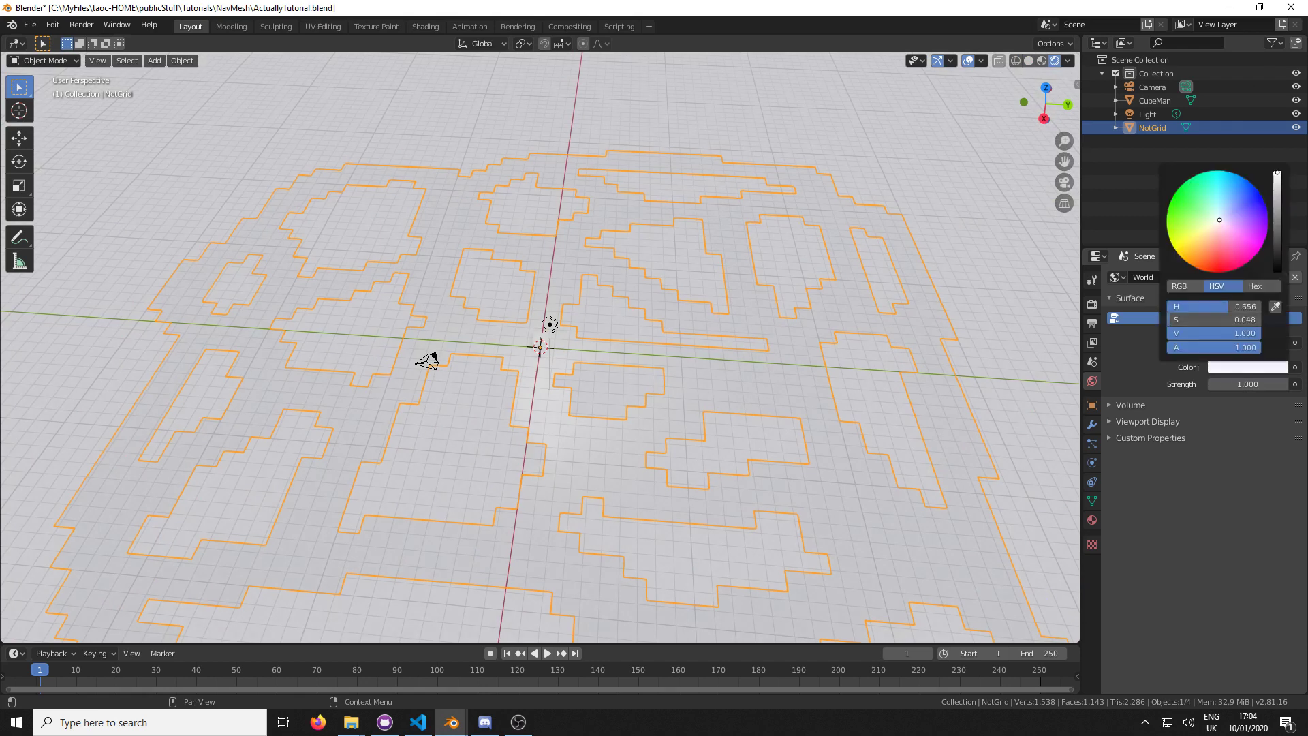
mouse_move(1218, 219)
mouse_down()
mouse_move(1242, 242)
mouse_move(1251, 218)
mouse_up()
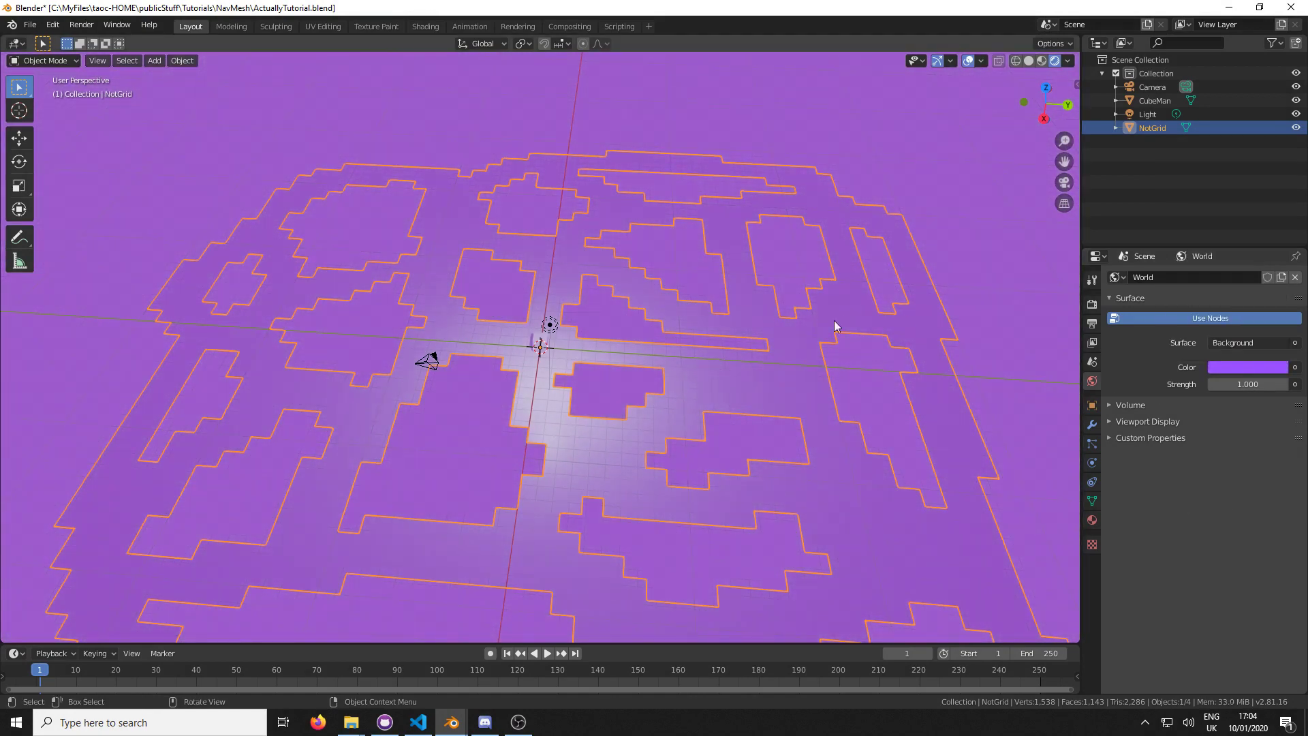
click(538, 344)
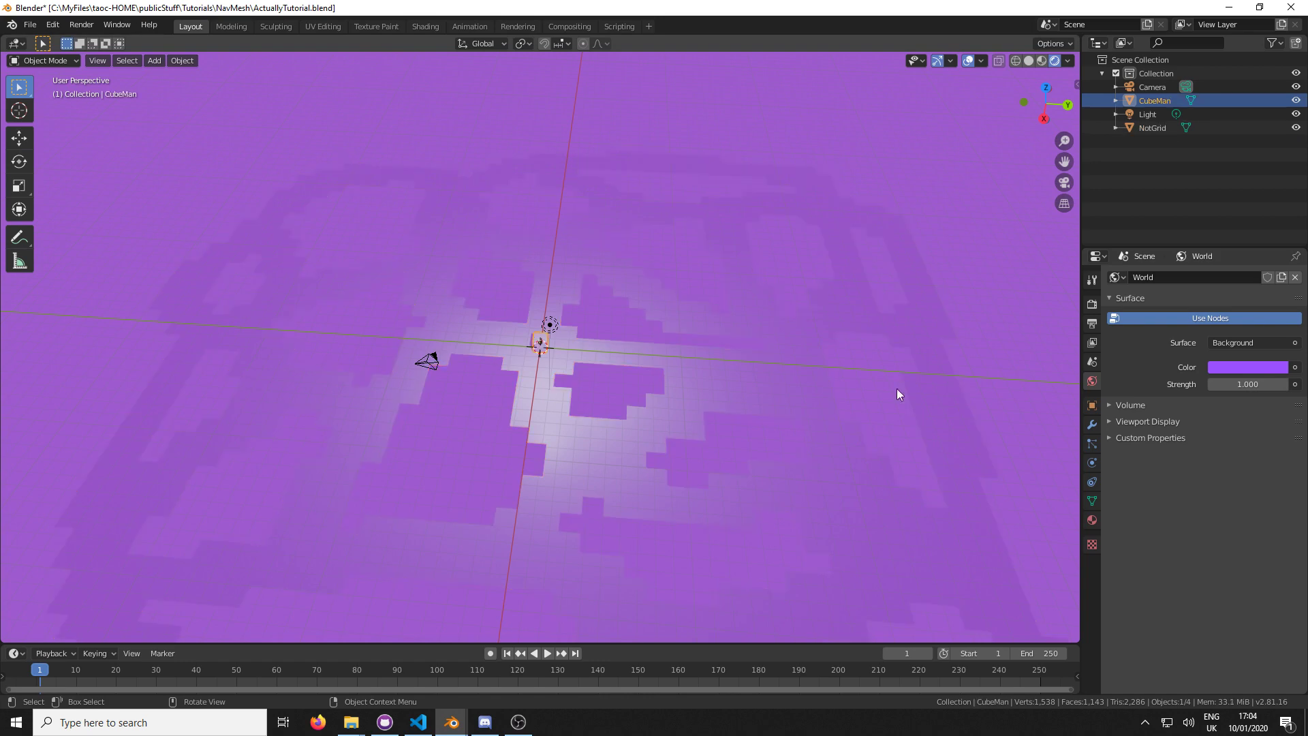
Set CubeMan's material surface to Armory PBR with a blue base colour
click(1091, 519)
click(1228, 416)
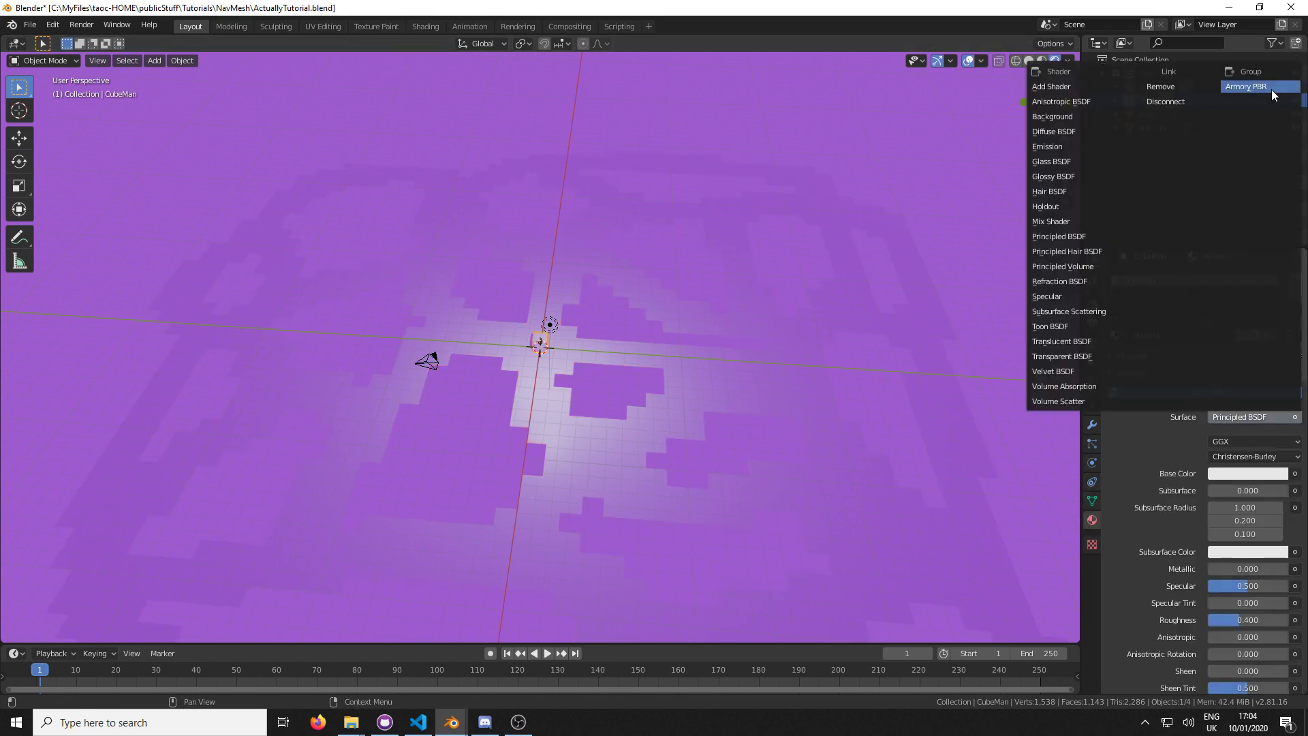
click(1271, 89)
click(1228, 443)
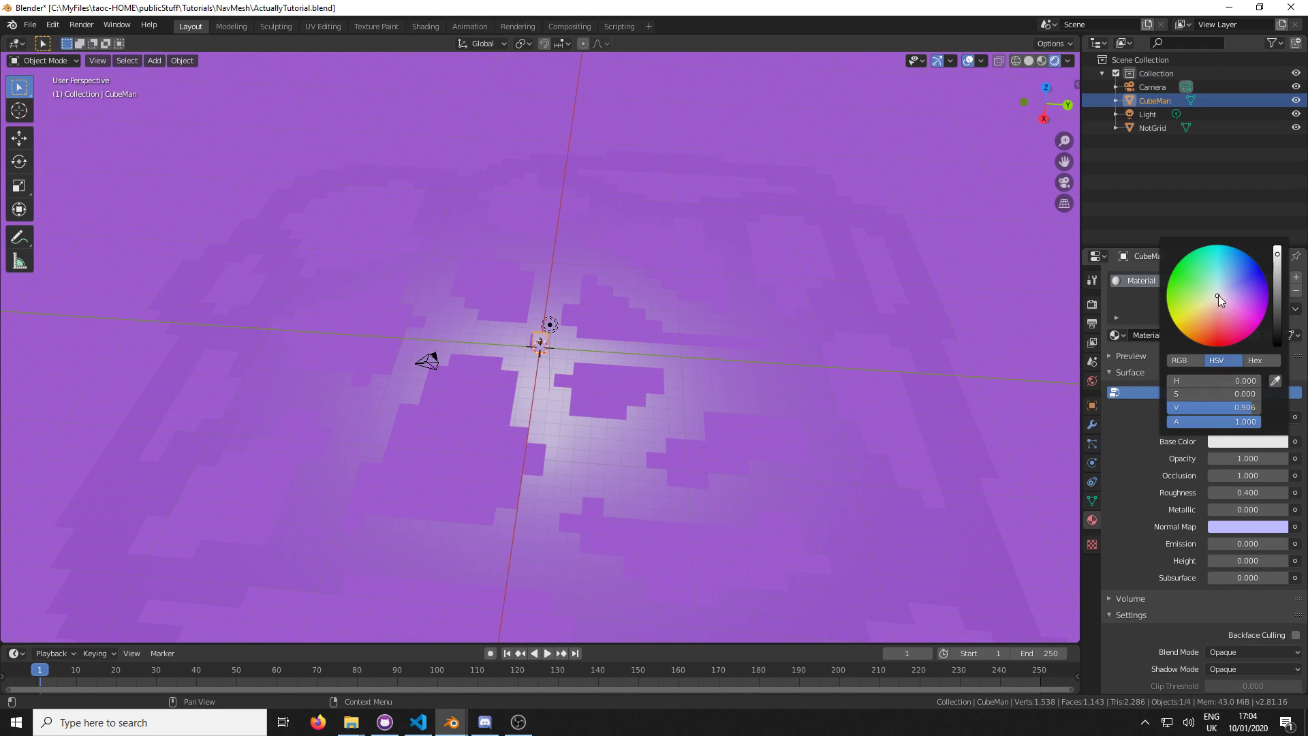
click(1173, 320)
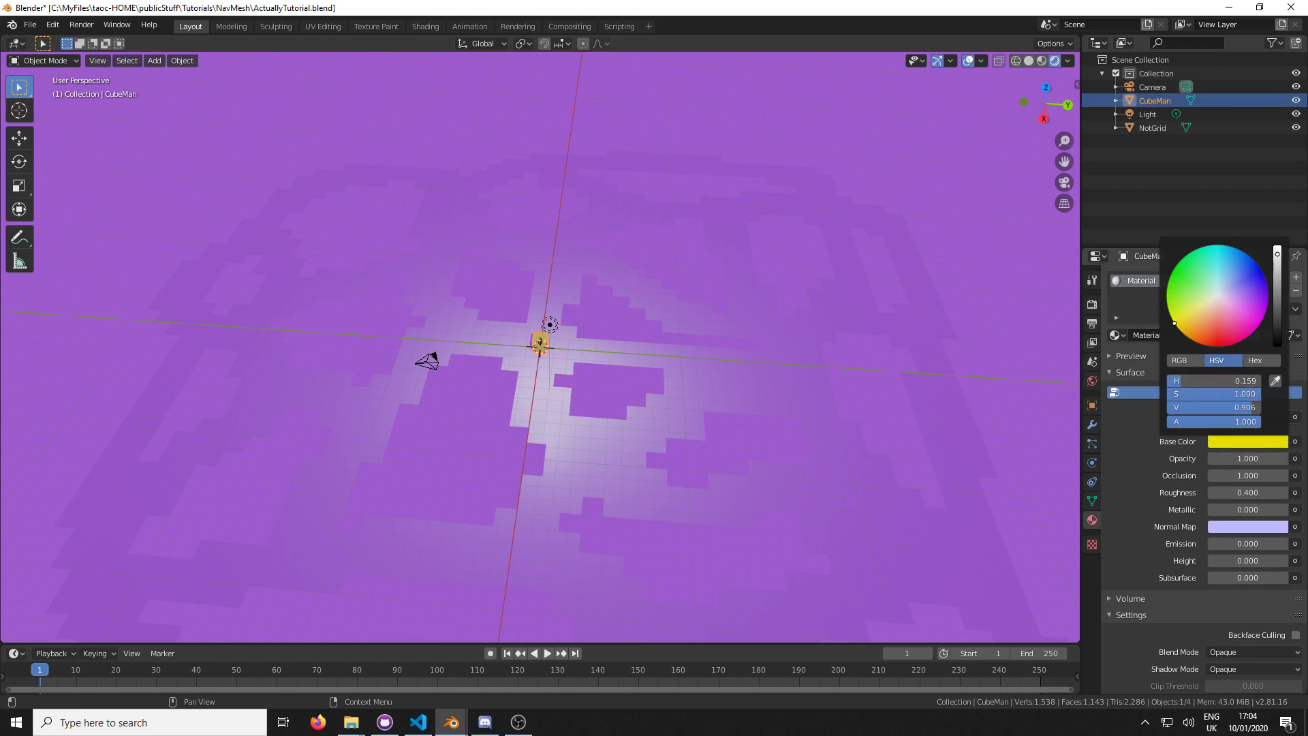
drag(1173, 323, 1259, 270)
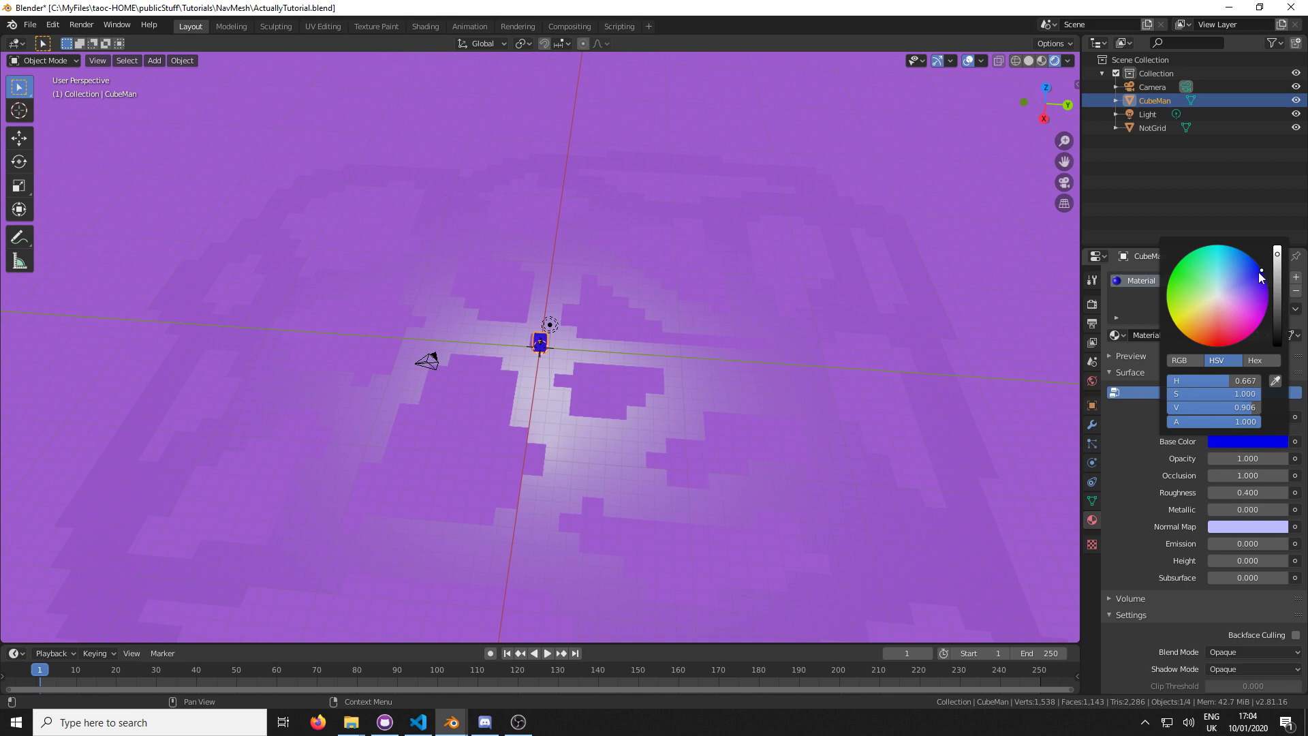
scroll(540, 402, up, 6)
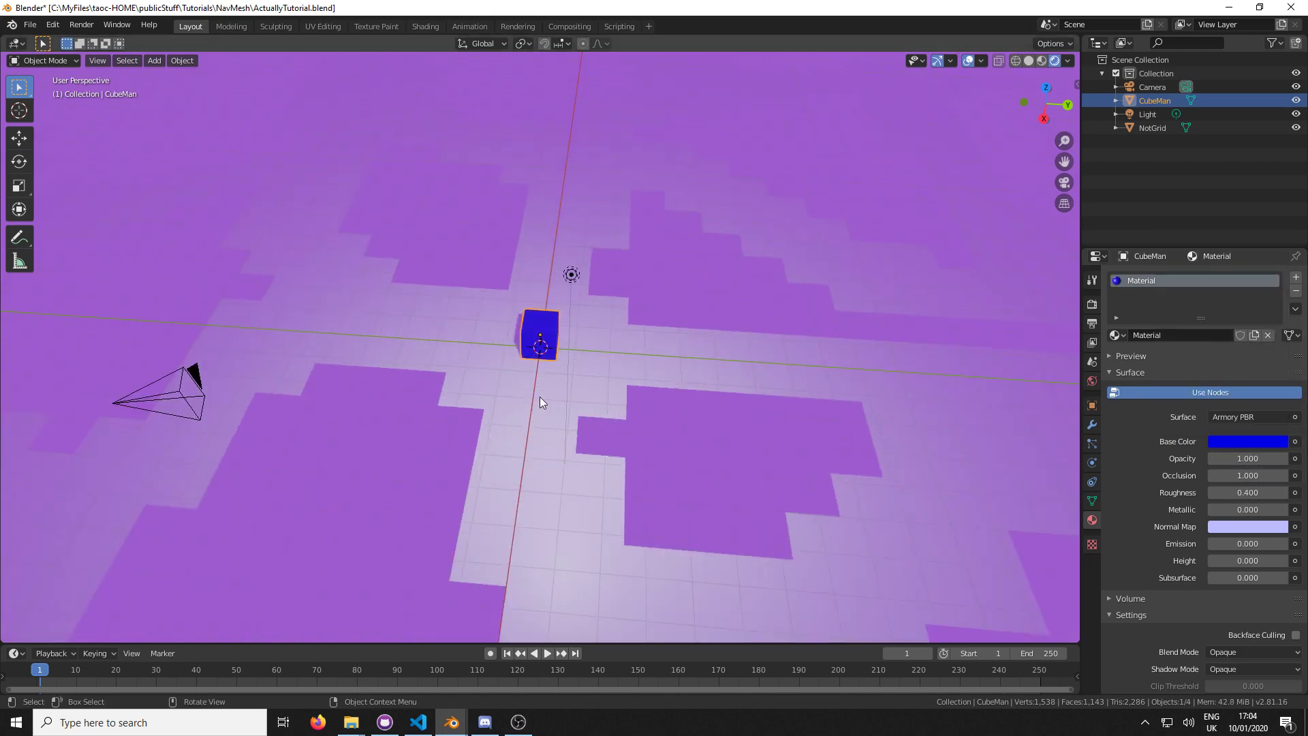
middle_drag(540, 402, 622, 383)
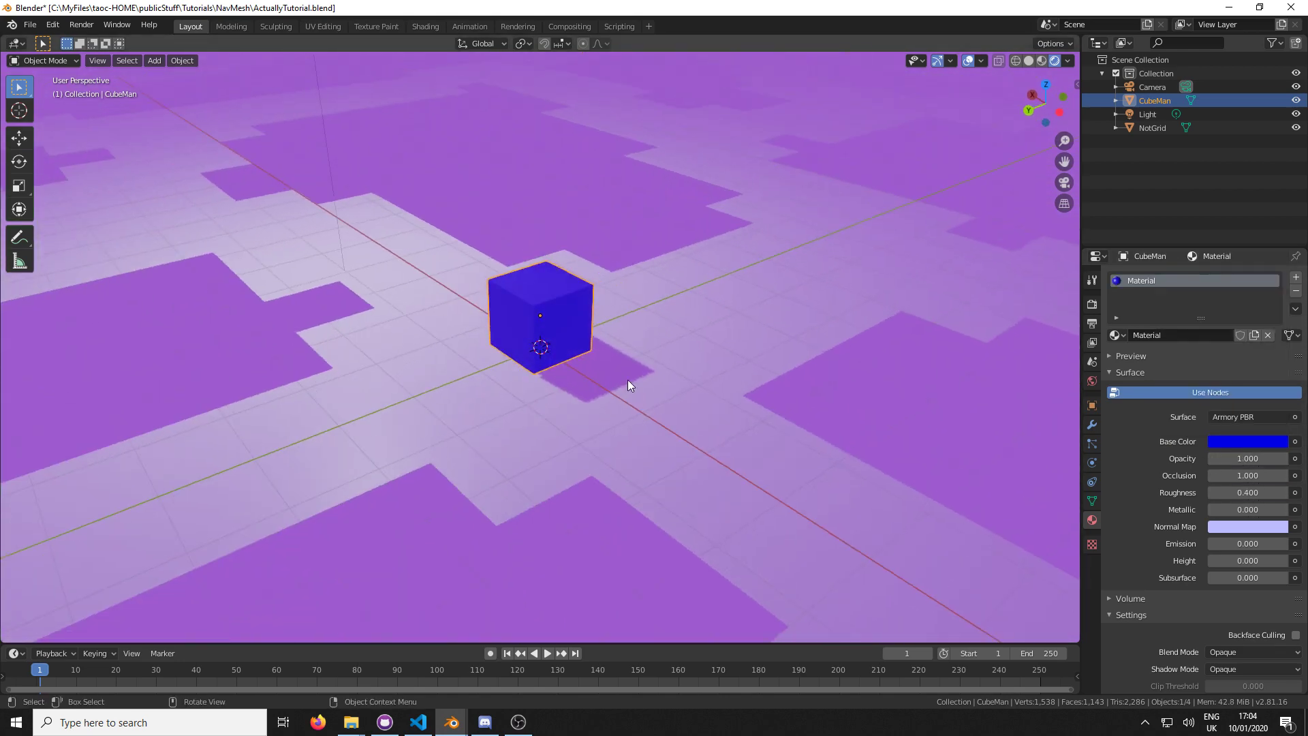
click(1229, 449)
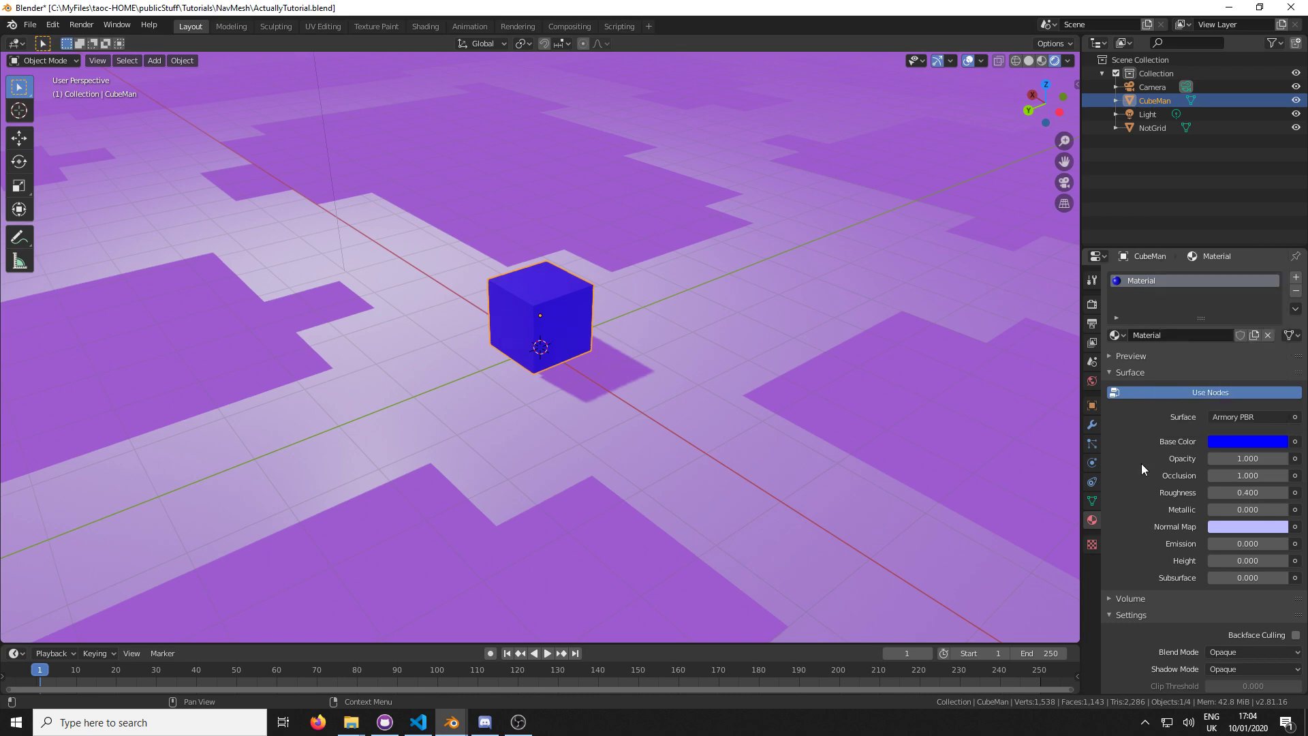
scroll(883, 350, down, 8)
click(613, 325)
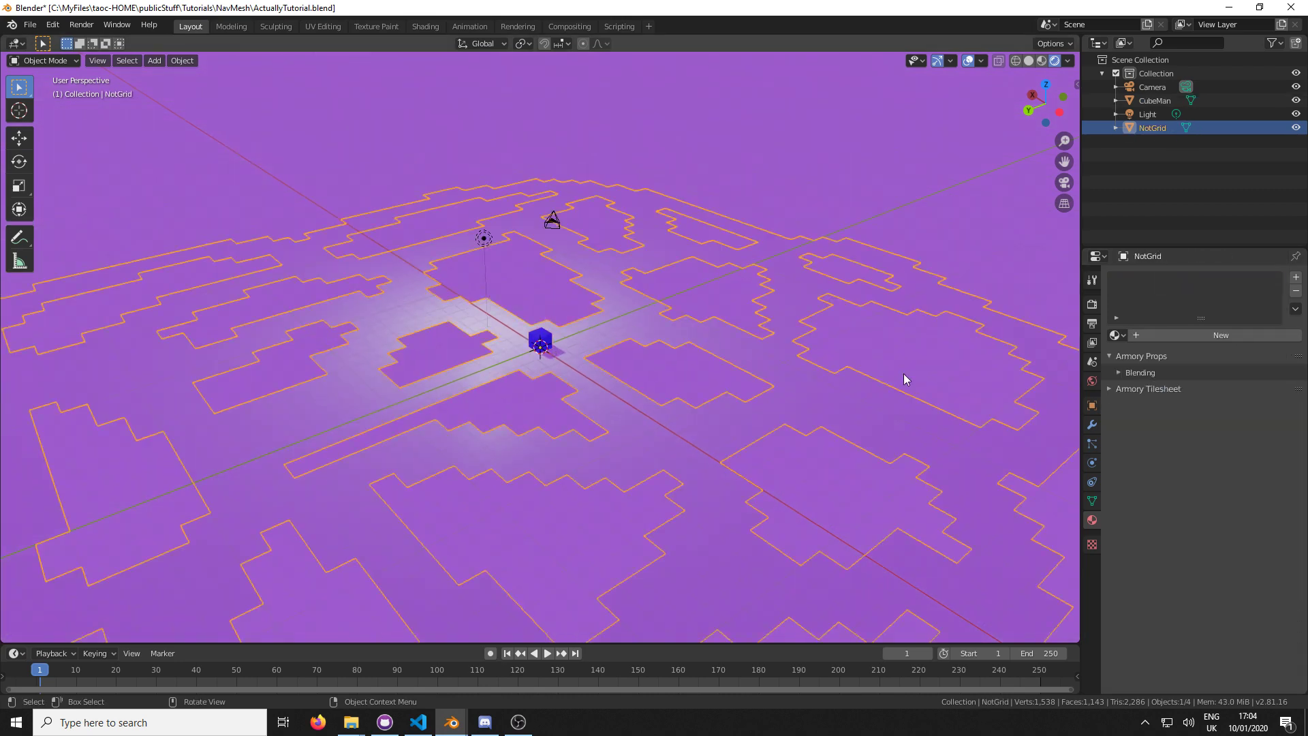
Create a new Armory PBR material for NotGrid with a dark grey base colour
click(1145, 336)
click(1257, 415)
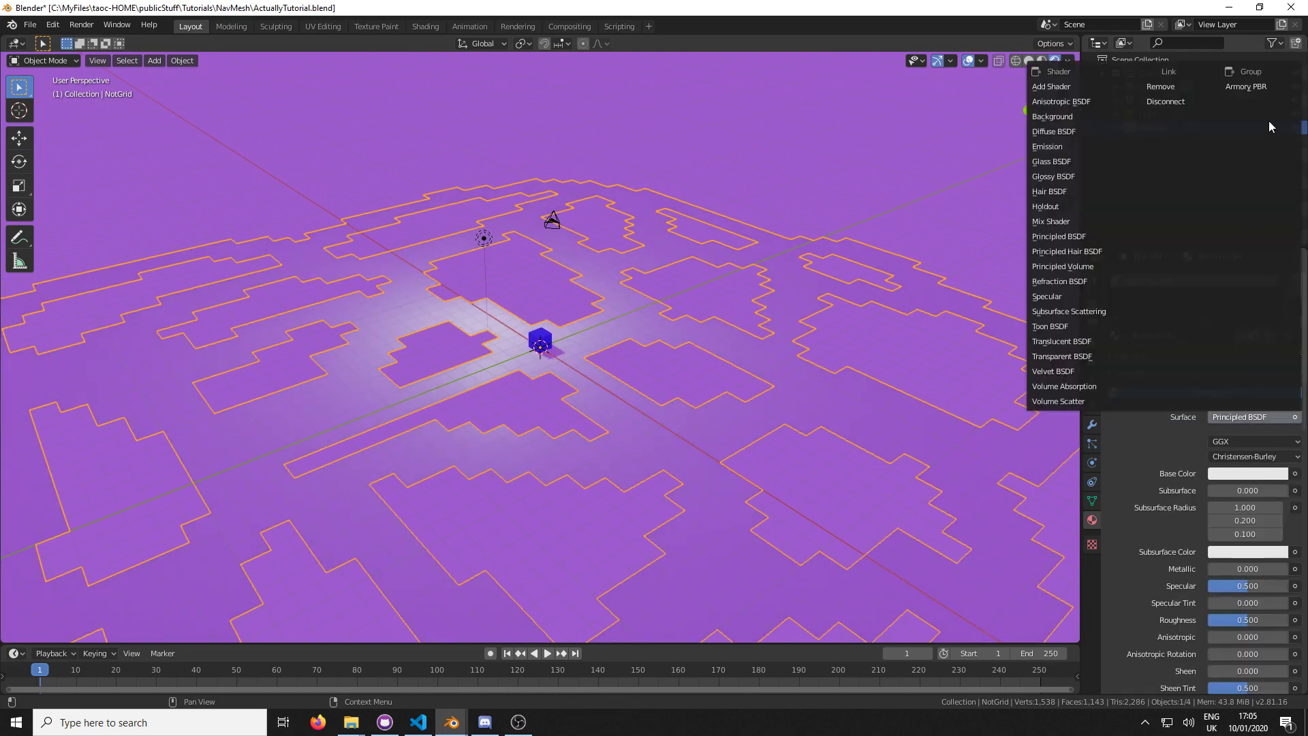
click(1247, 86)
click(1236, 443)
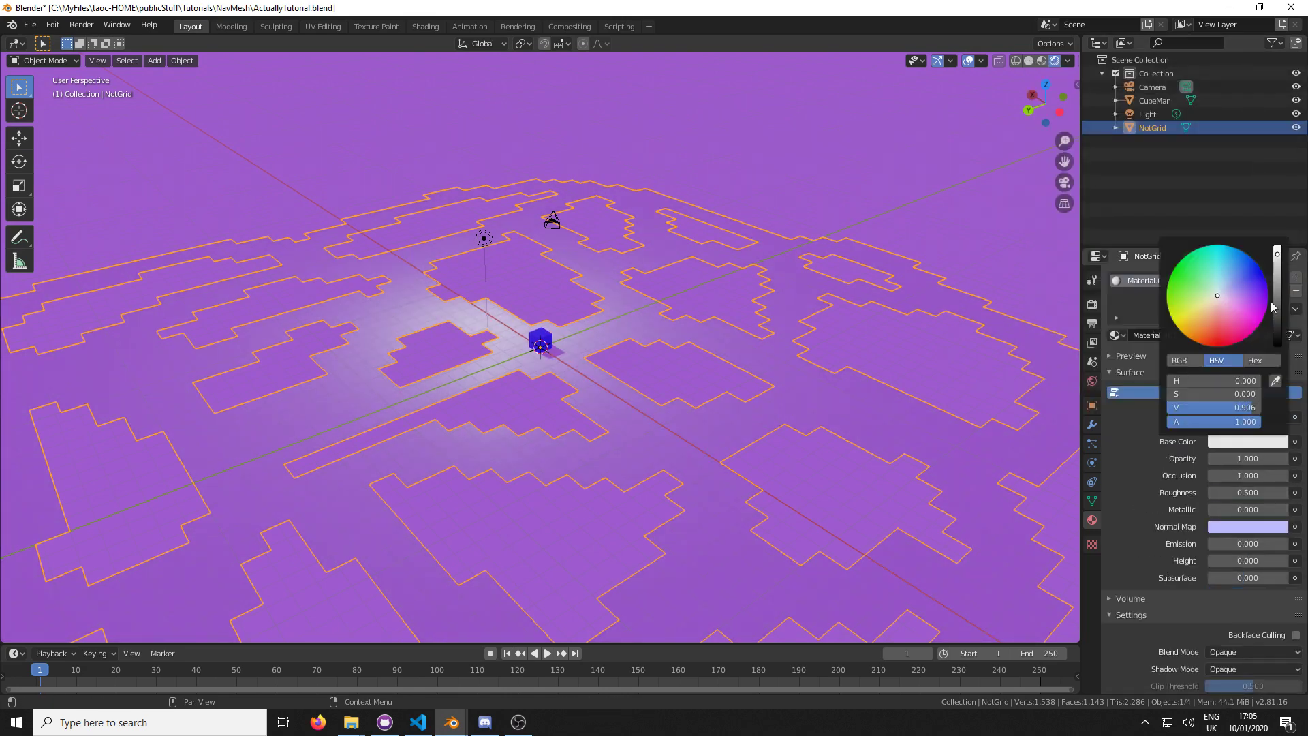
drag(1271, 307, 1278, 320)
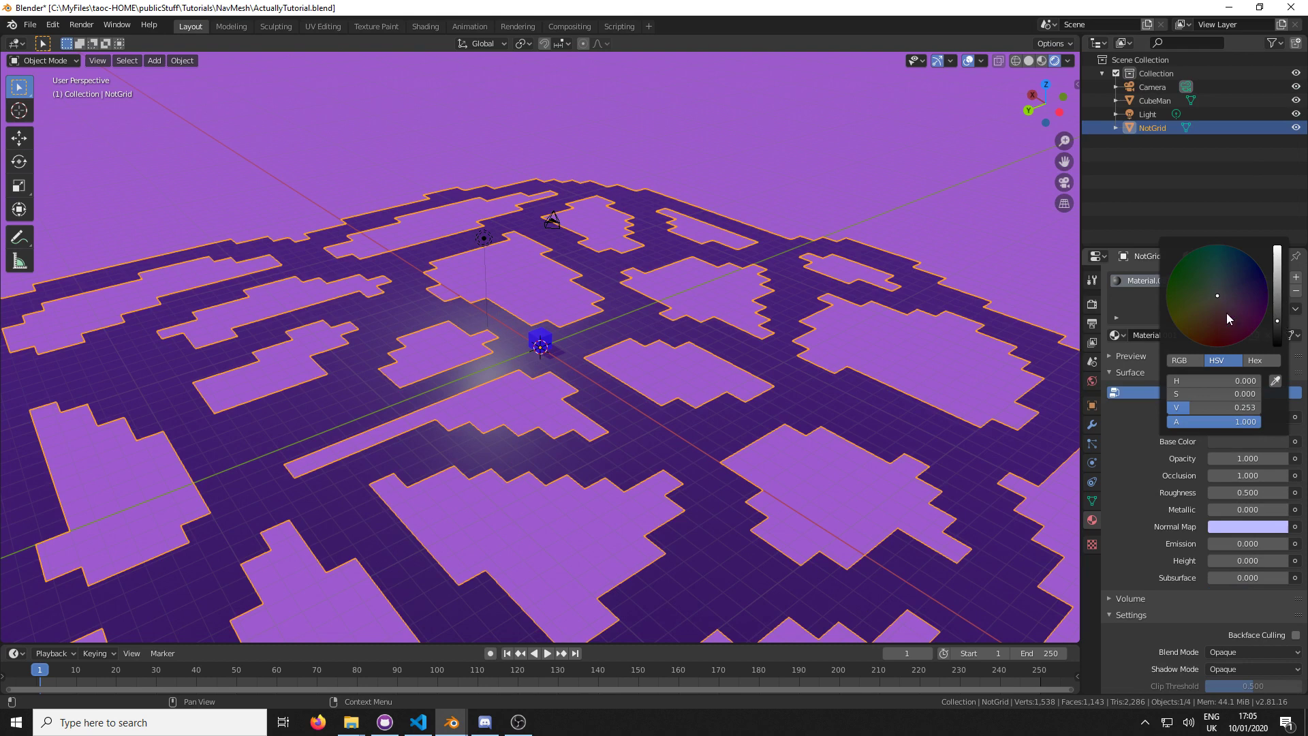
click(483, 247)
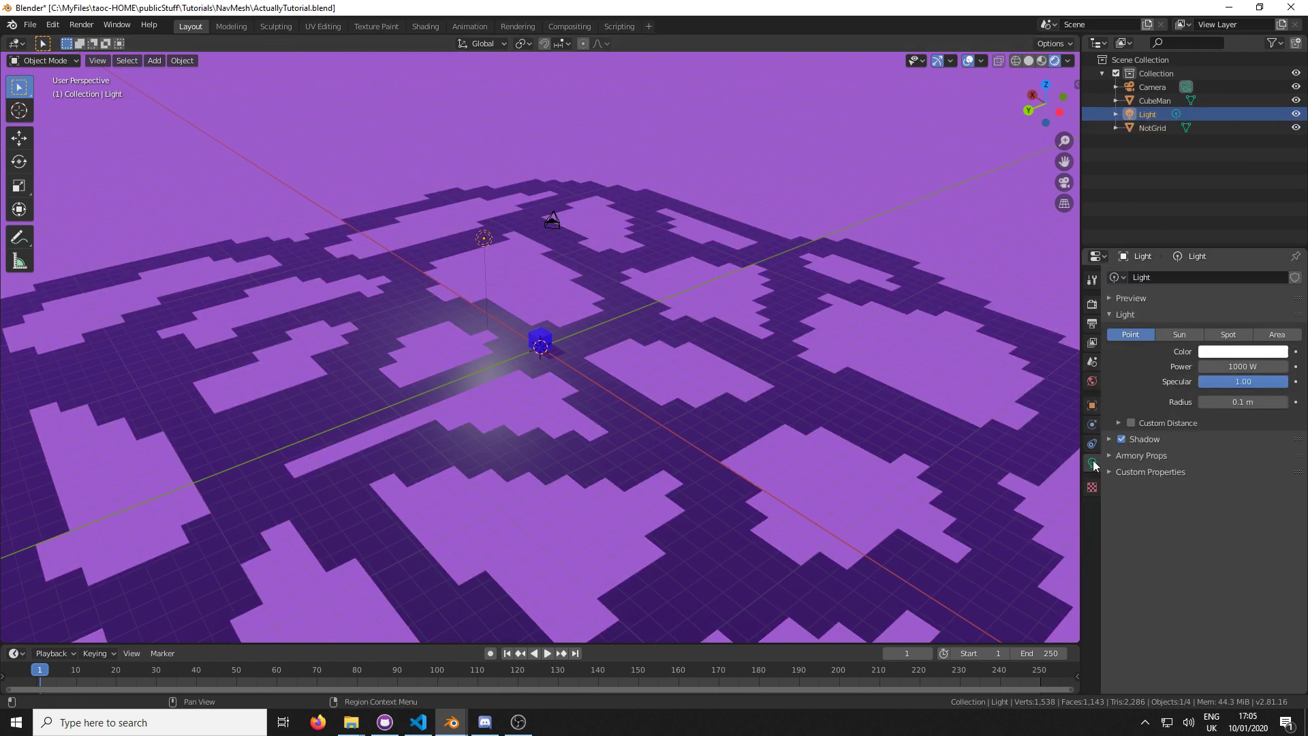
Turn the light into a Sun lamp with strength 1
click(1181, 334)
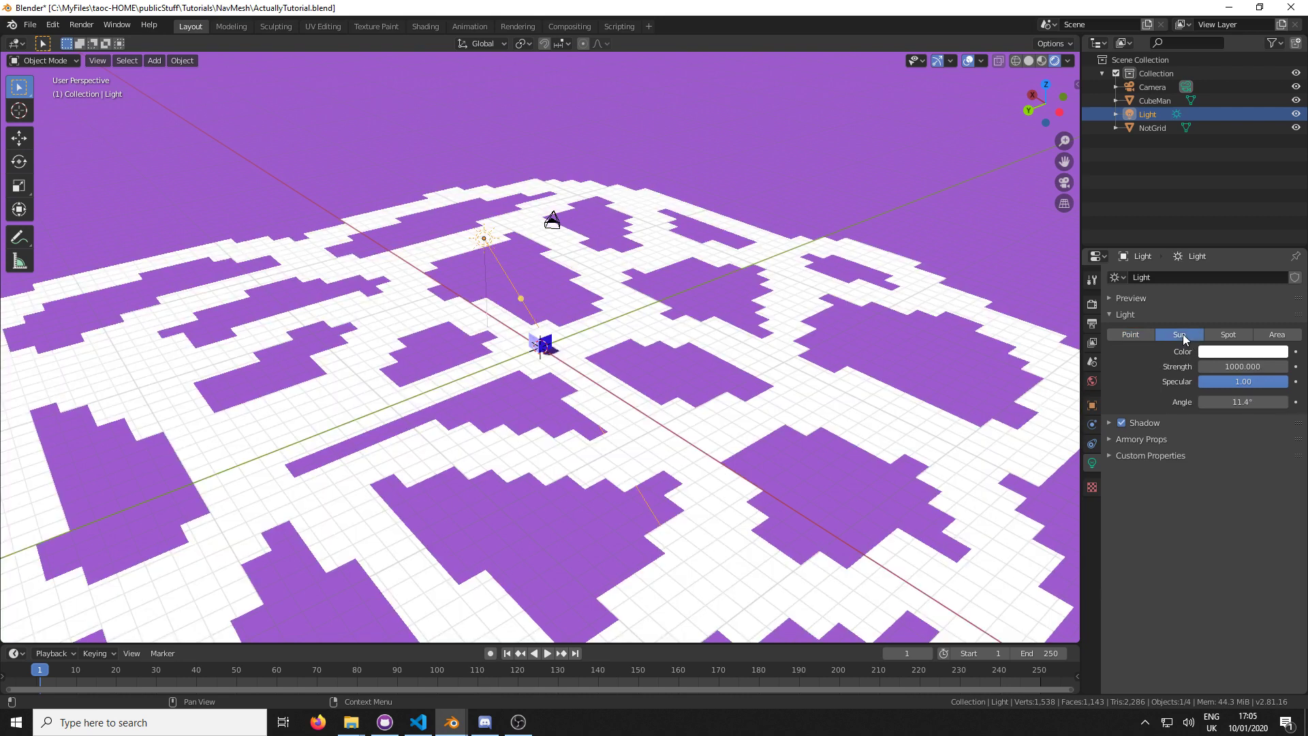
click(1230, 366)
text(10)
key(Return)
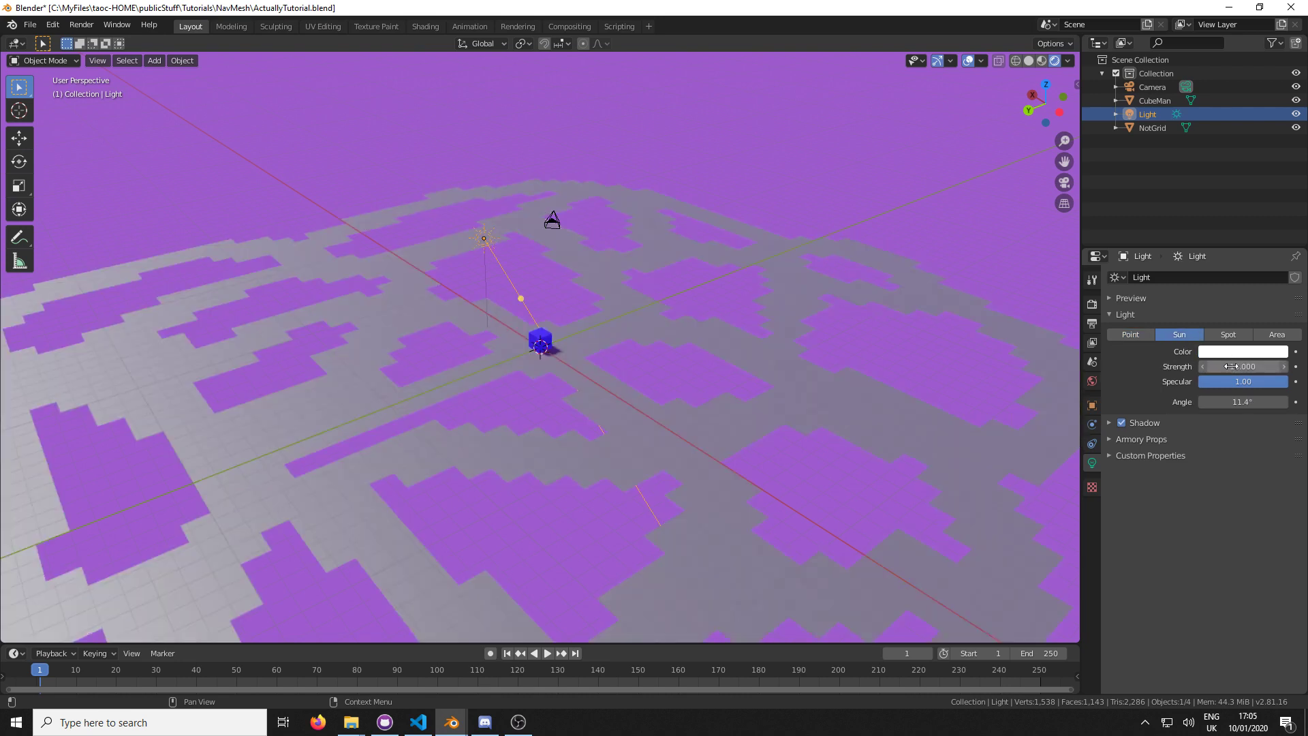
scroll(734, 323, down, 4)
middle_drag(734, 322, 808, 388)
scroll(774, 374, up, 5)
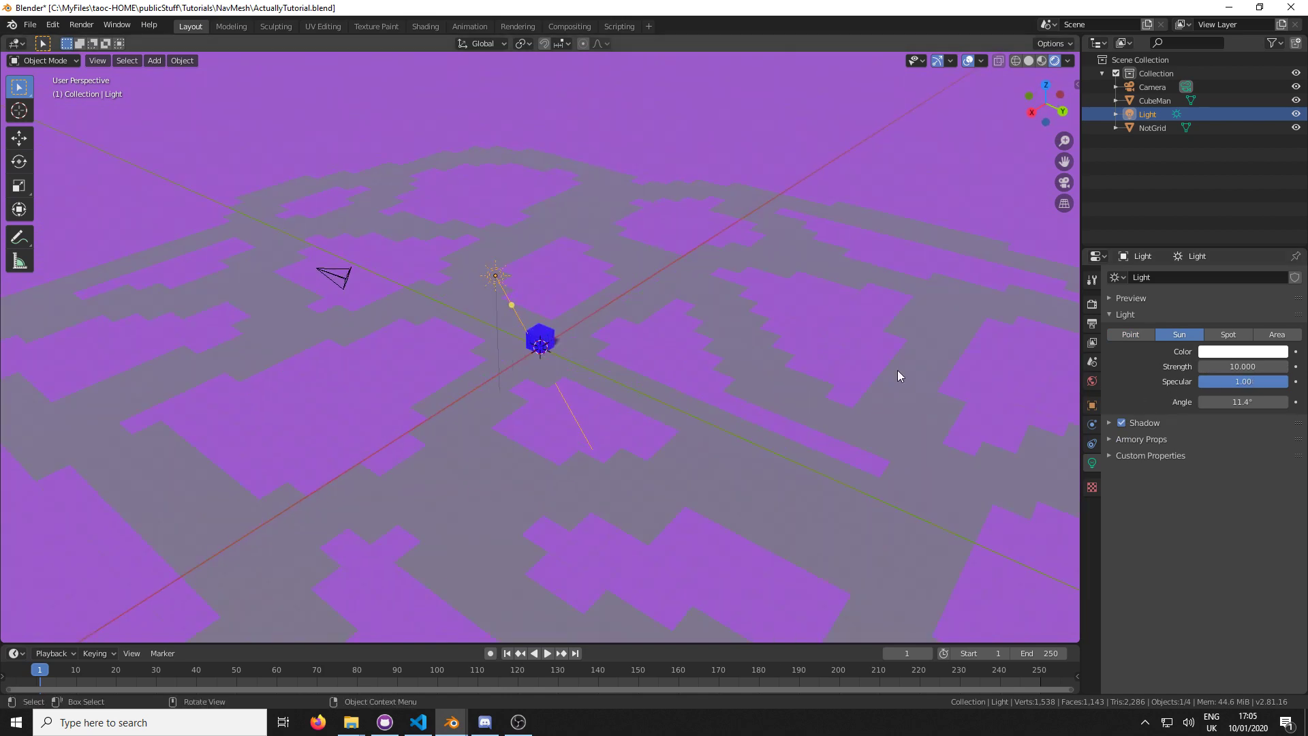
scroll(897, 375, up, 2)
Raise the sun strength to 20 and tint its colour pale blue
click(1252, 366)
text(20)
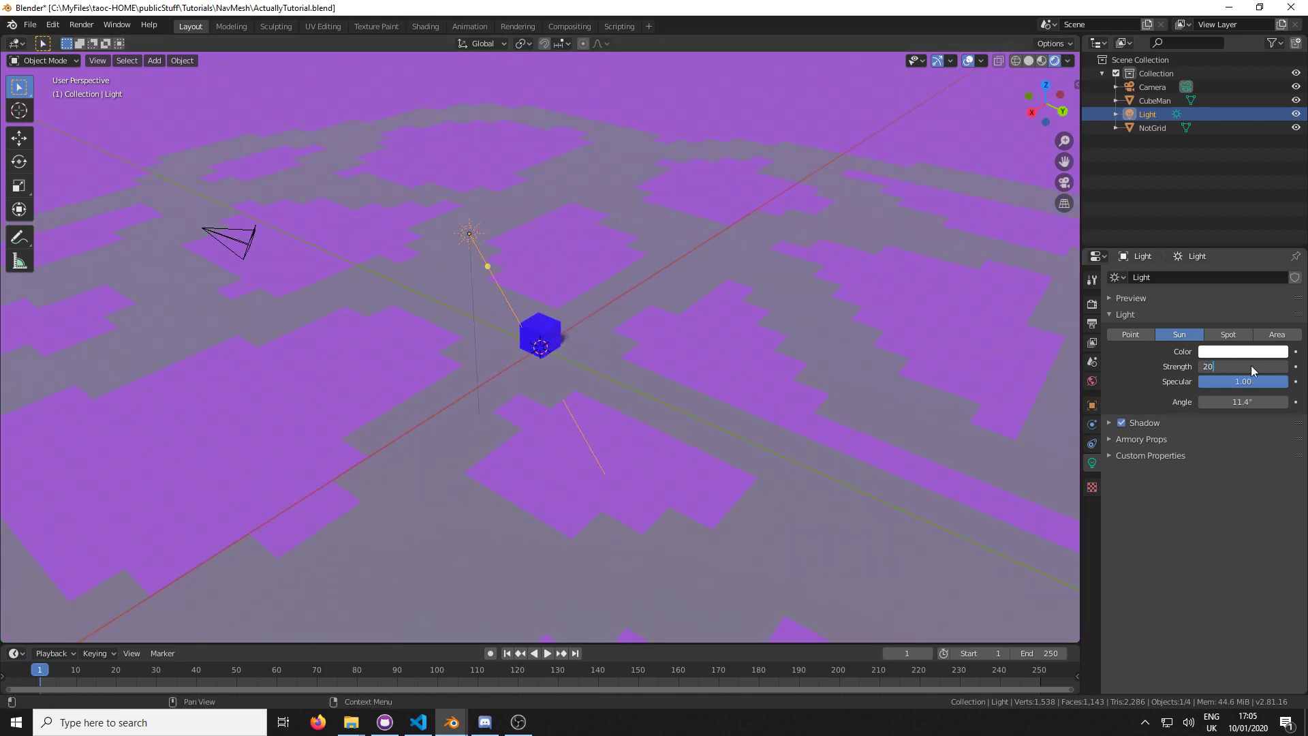
key(Return)
click(1244, 352)
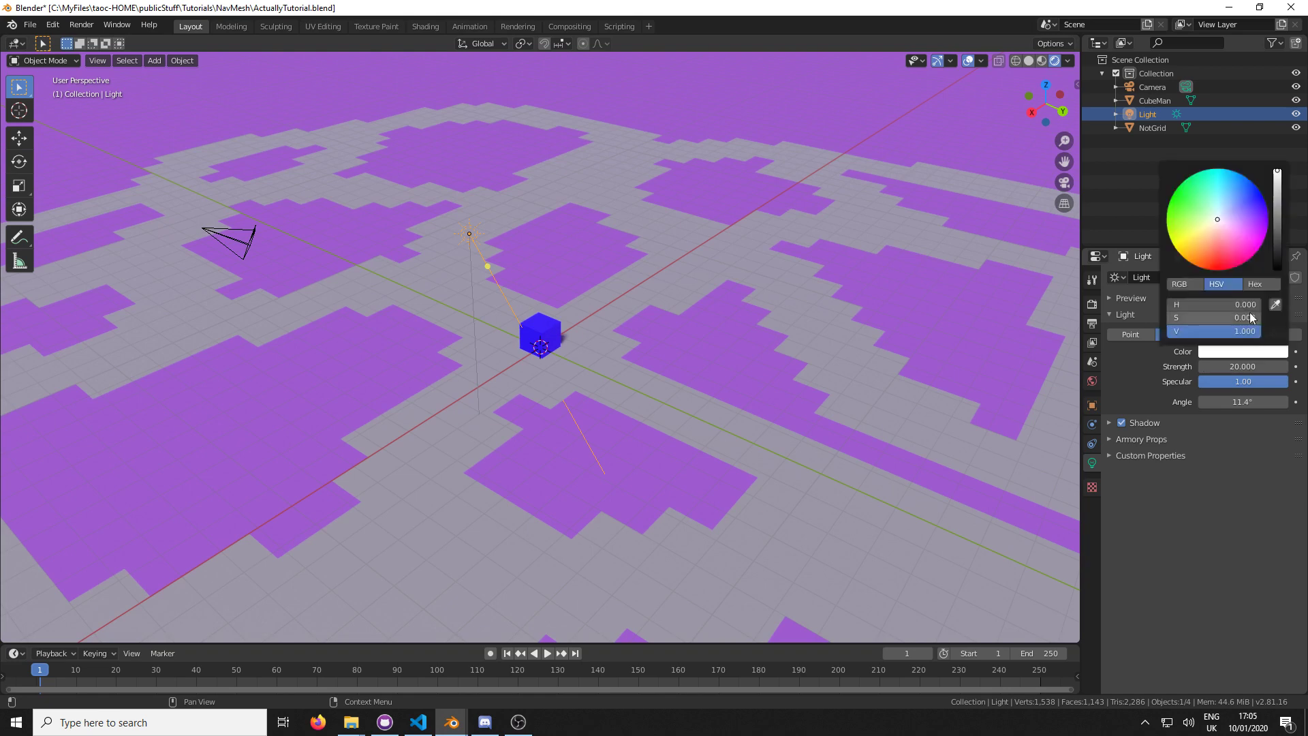
drag(1217, 219, 1224, 205)
middle_drag(507, 368, 635, 350)
Select CubeMan, show its Object properties, and enlarge the lower timeline area
click(549, 335)
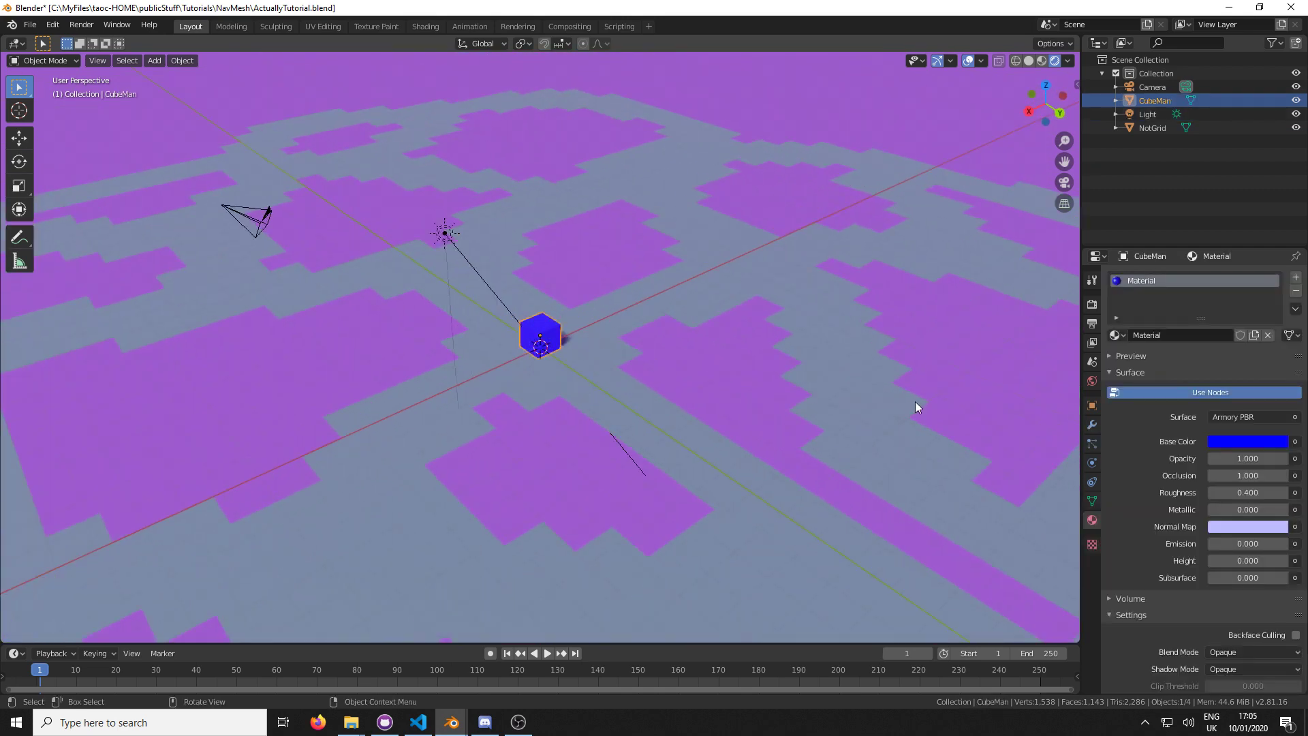
click(1092, 405)
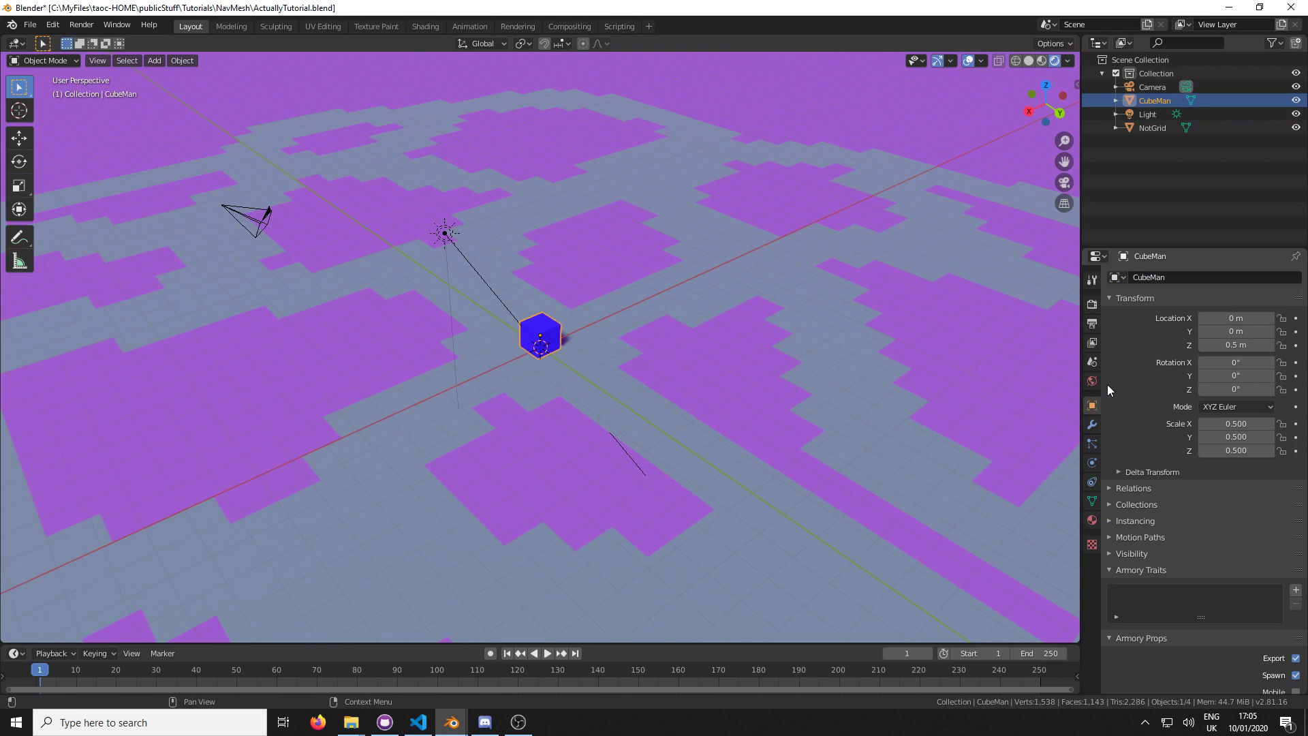
drag(700, 643, 706, 388)
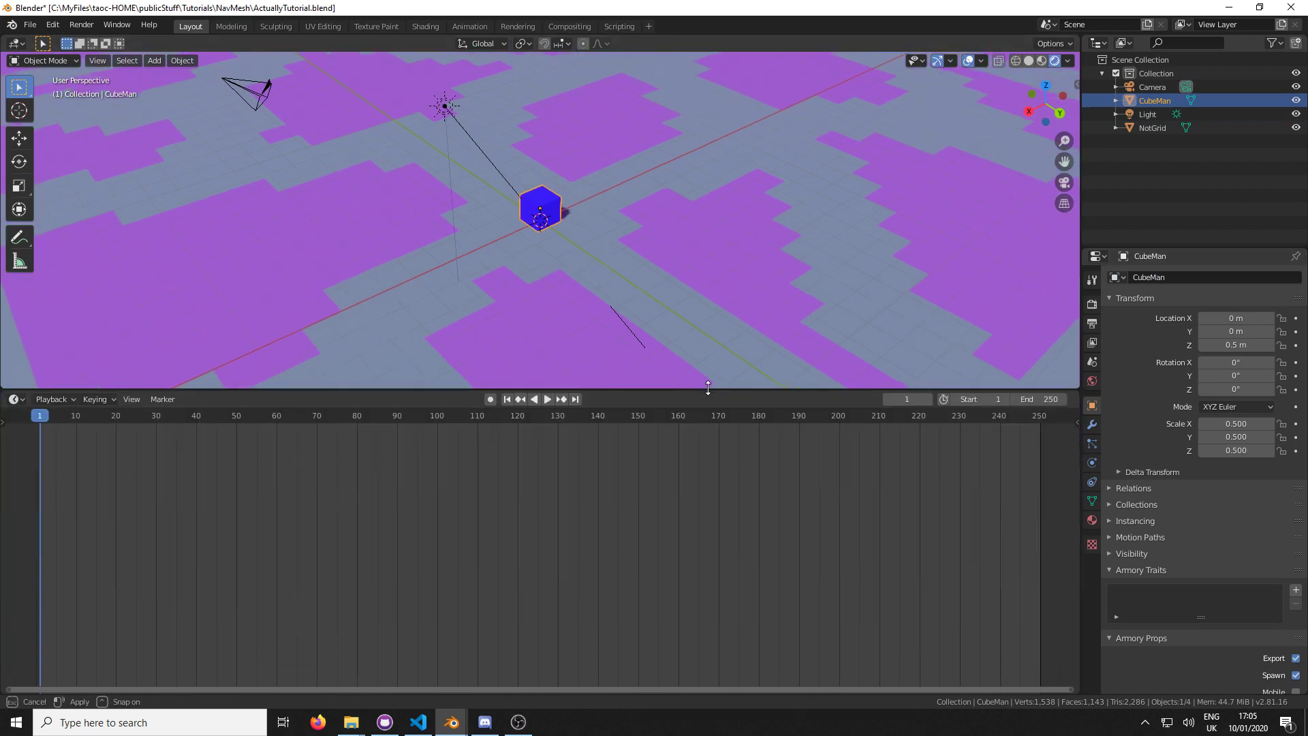
Turn the timeline into a Logic Node Editor with a new node tree named 'Nav'
click(15, 400)
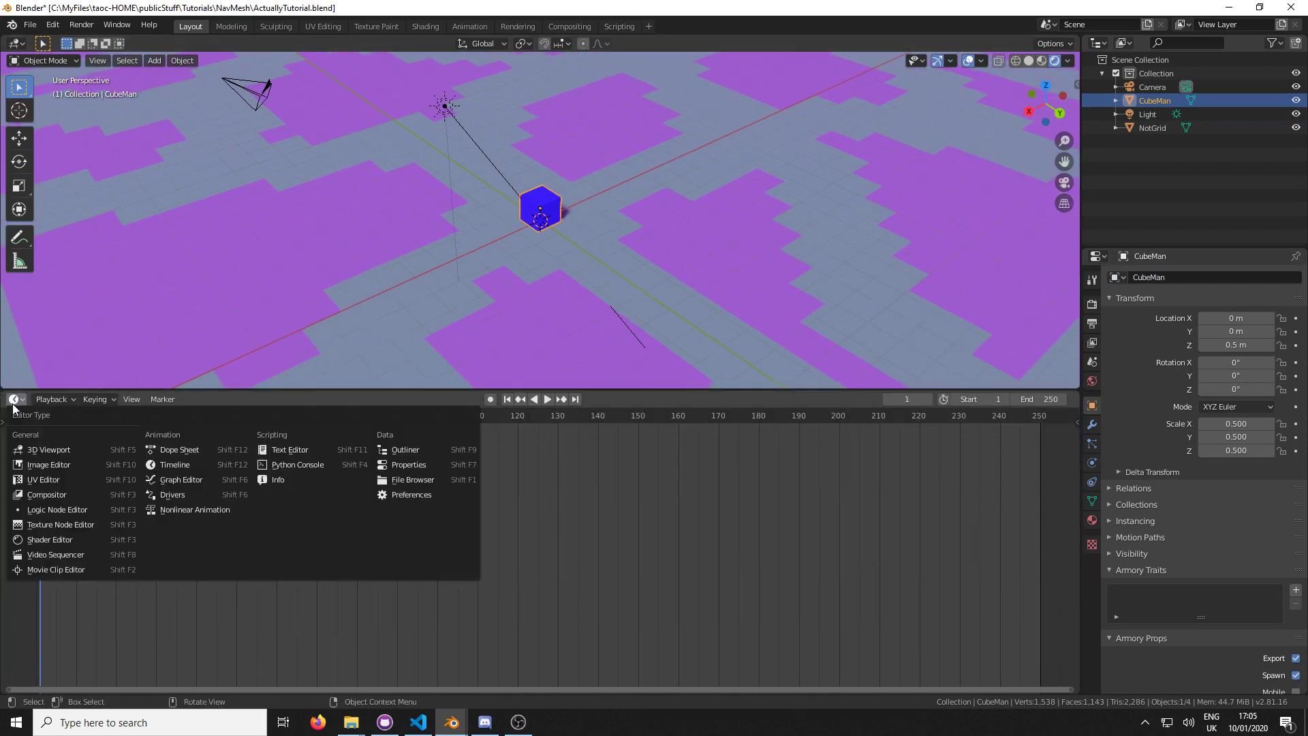
click(55, 510)
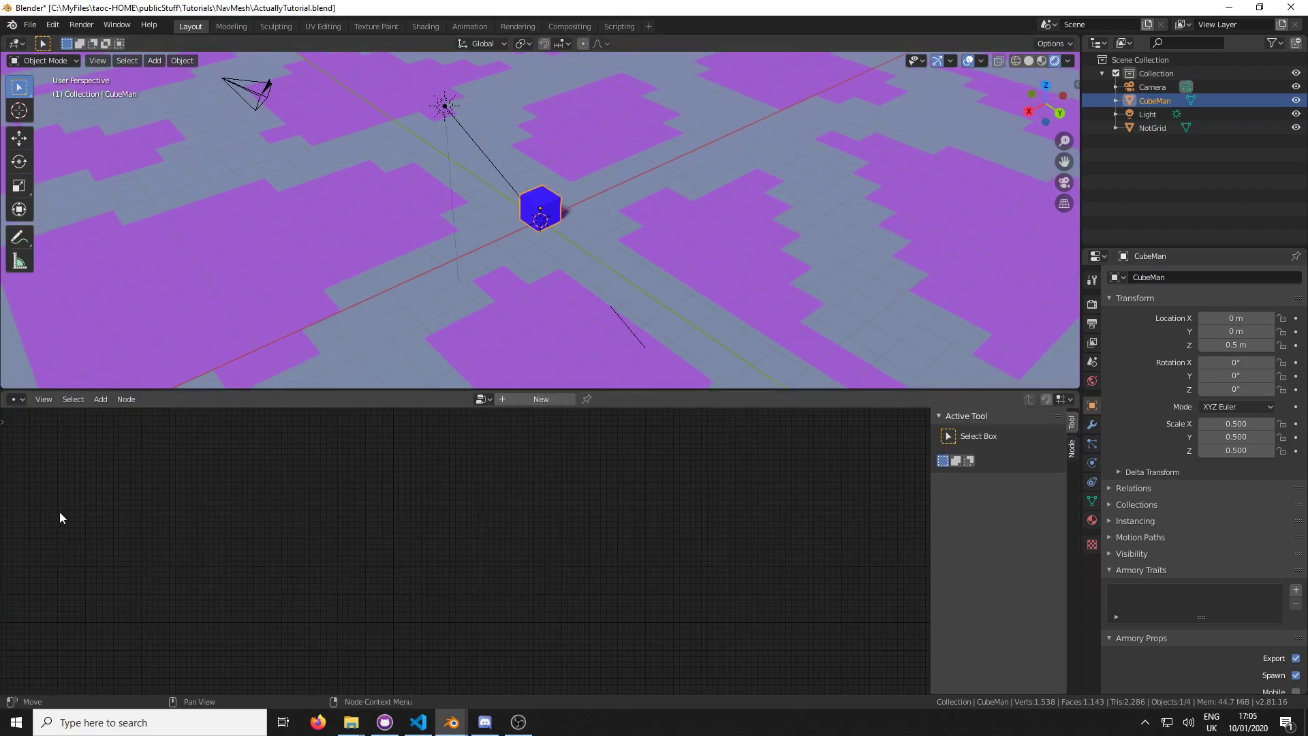
click(554, 398)
click(529, 399)
text(Nav)
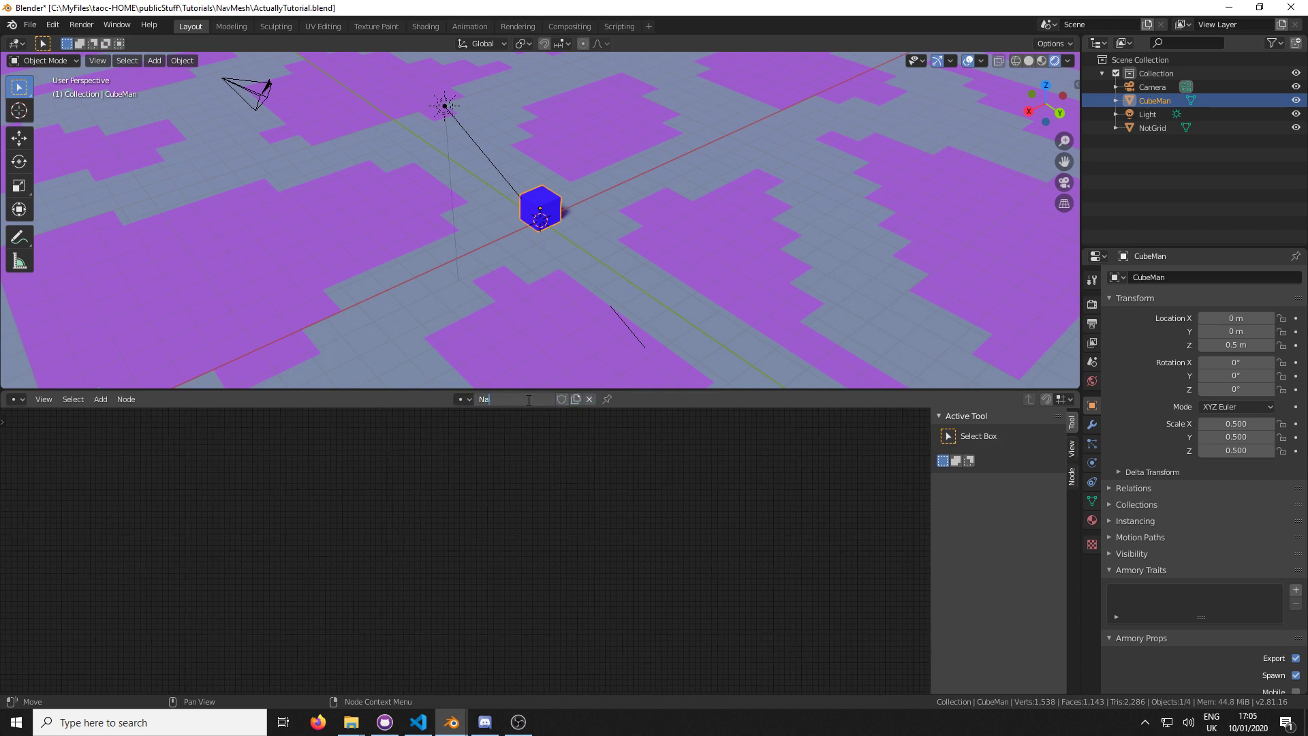
key(Return)
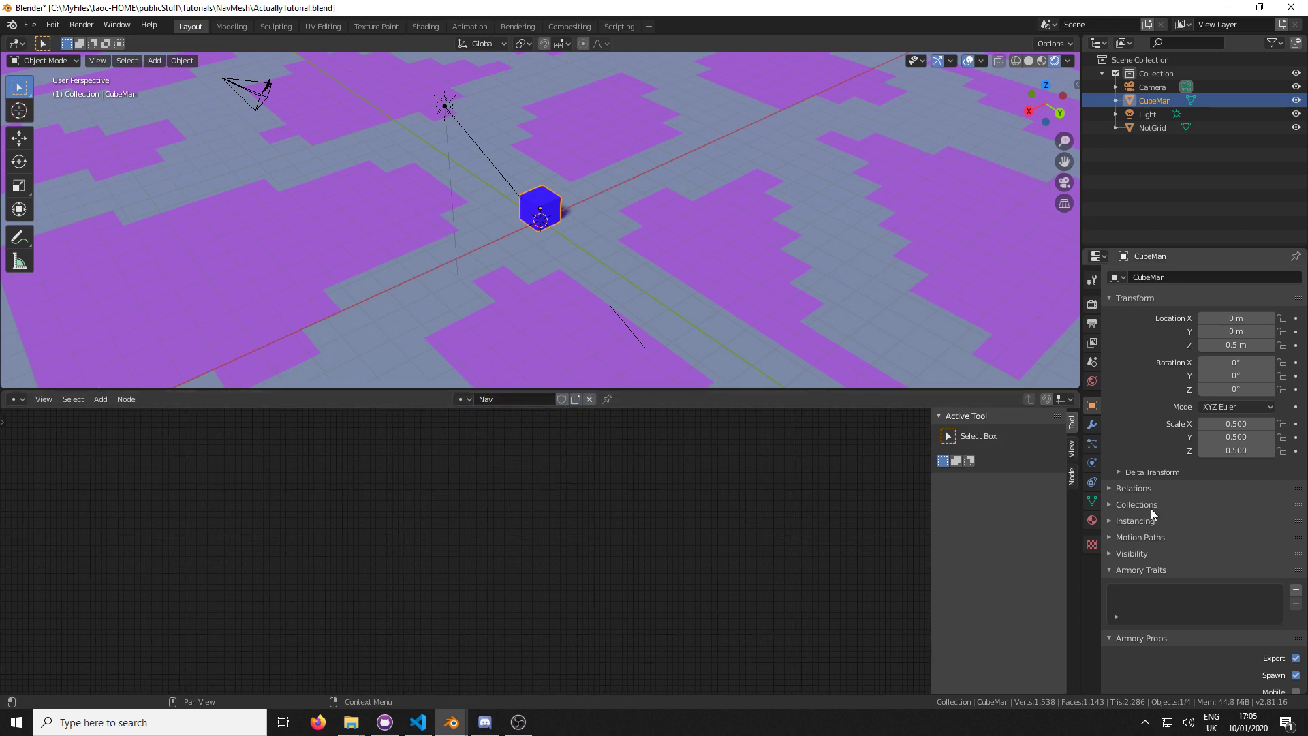
scroll(1175, 529, down, 3)
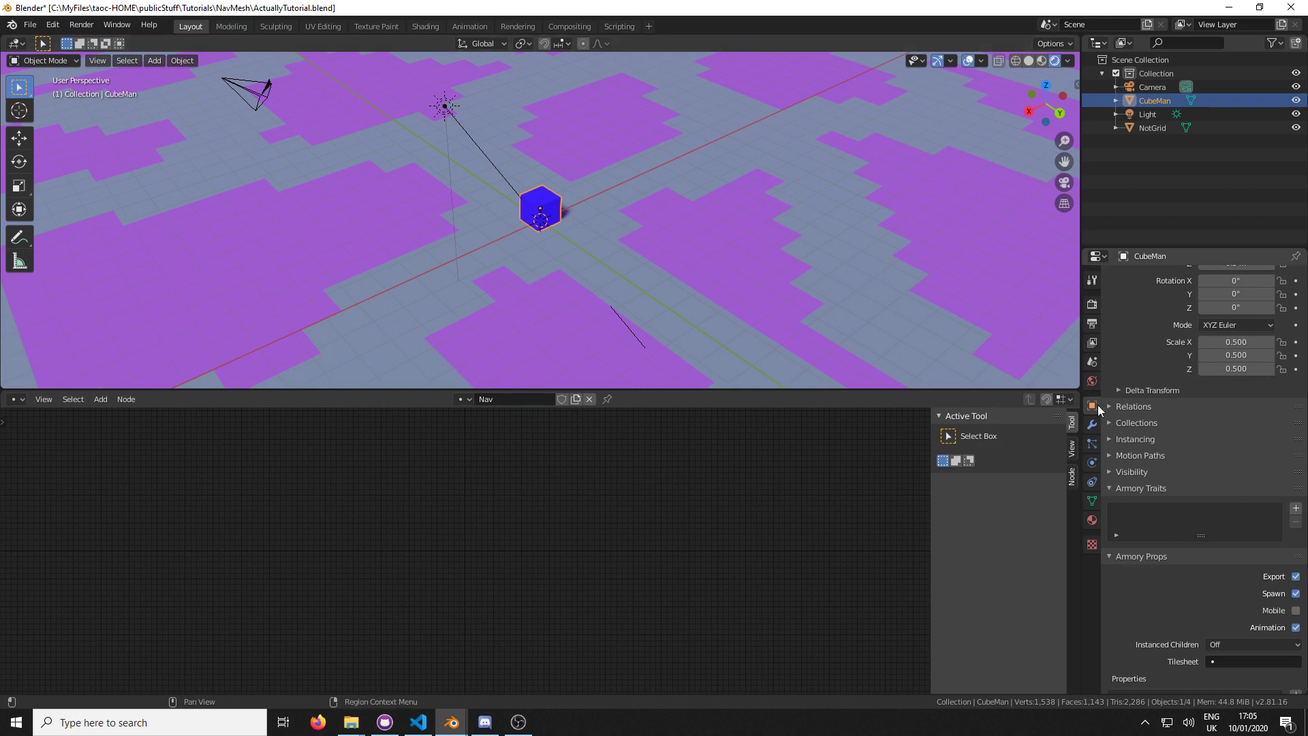
Add a Bundled NavAgent trait to CubeMan
click(1295, 508)
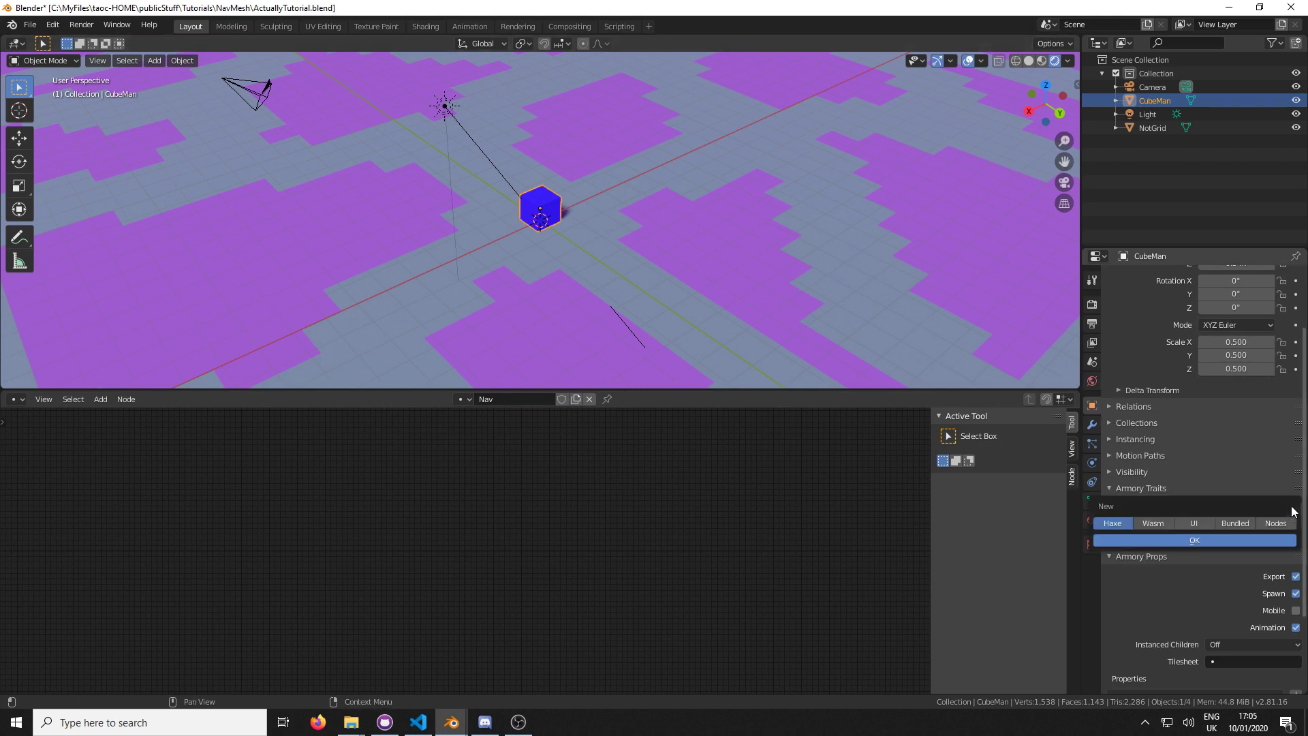
click(1227, 541)
click(1227, 553)
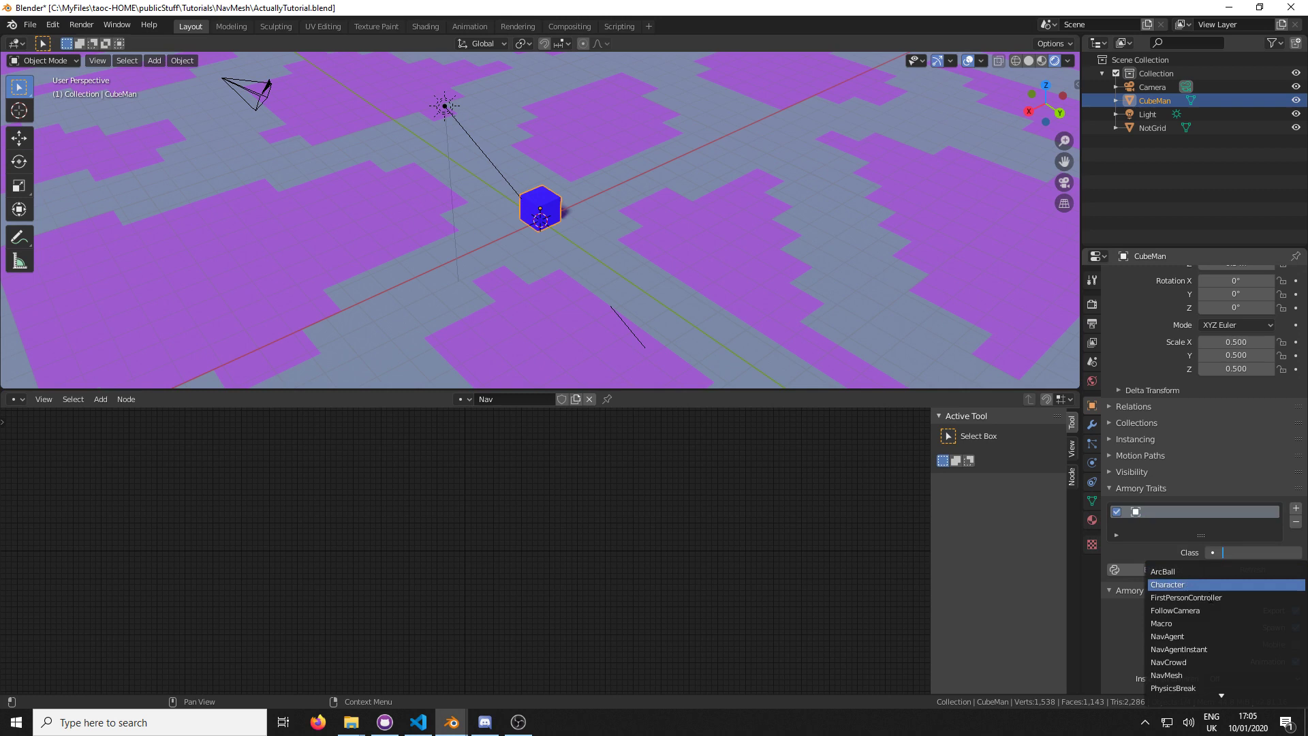
click(1193, 637)
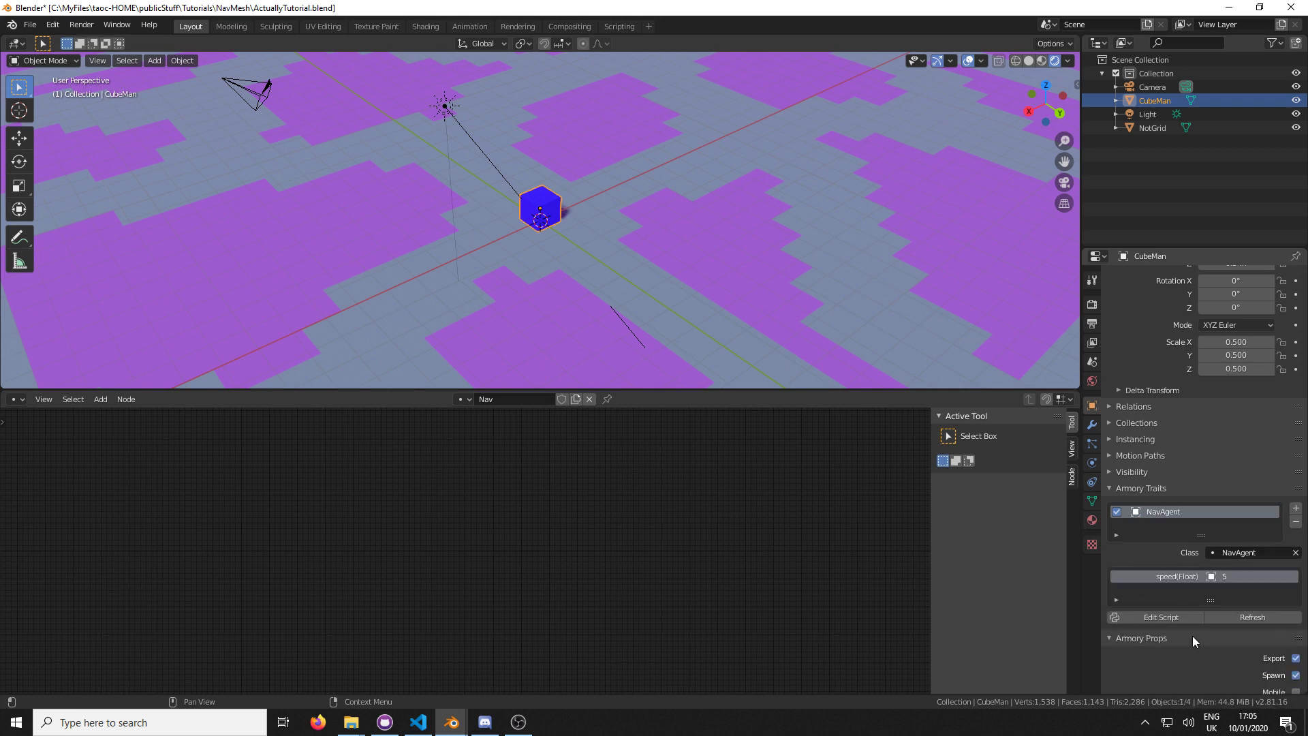
click(1236, 555)
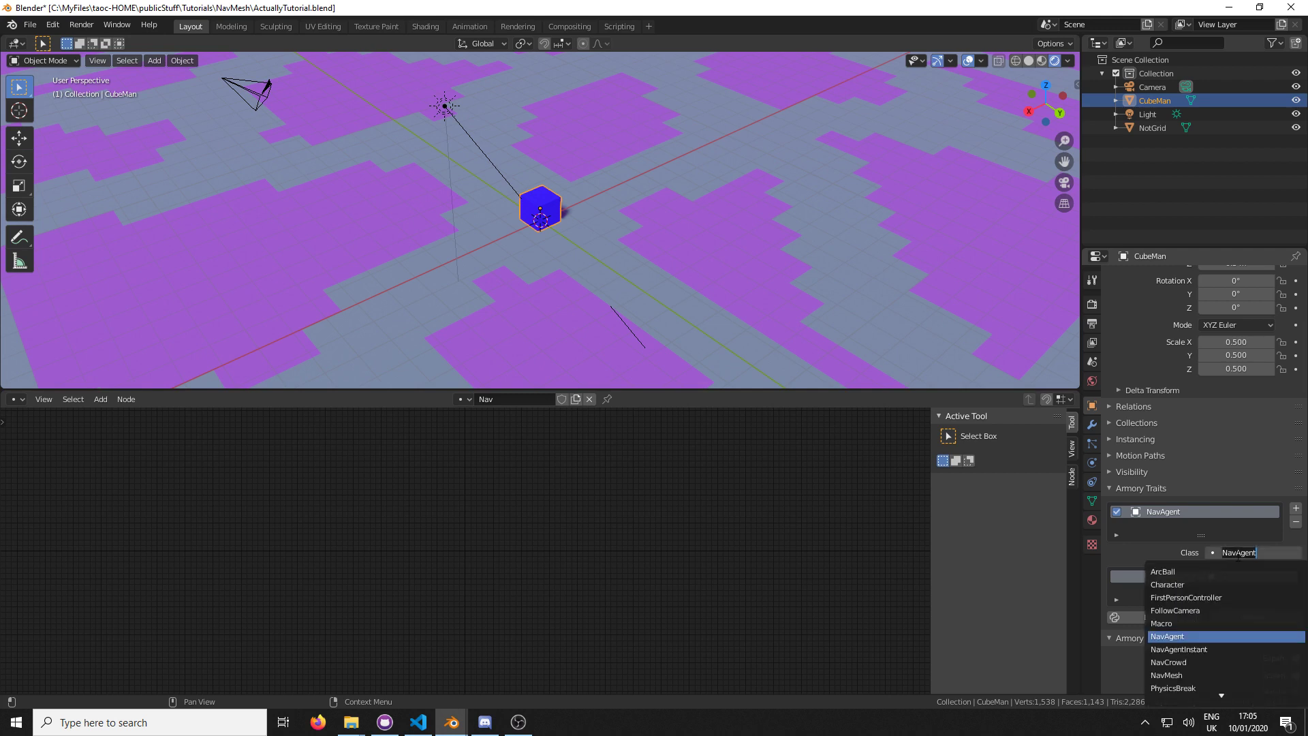
click(1221, 641)
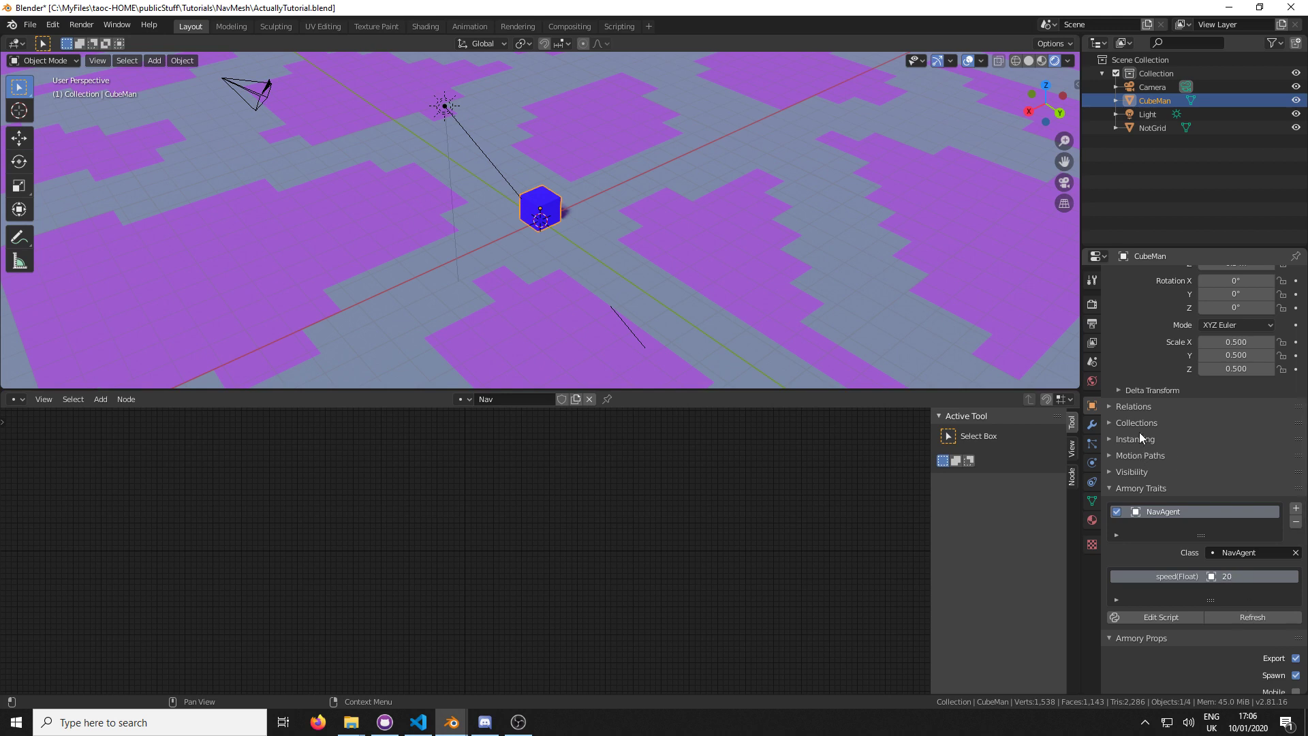
Add a second, Nodes trait to CubeMan that uses the Nav node tree
click(1295, 508)
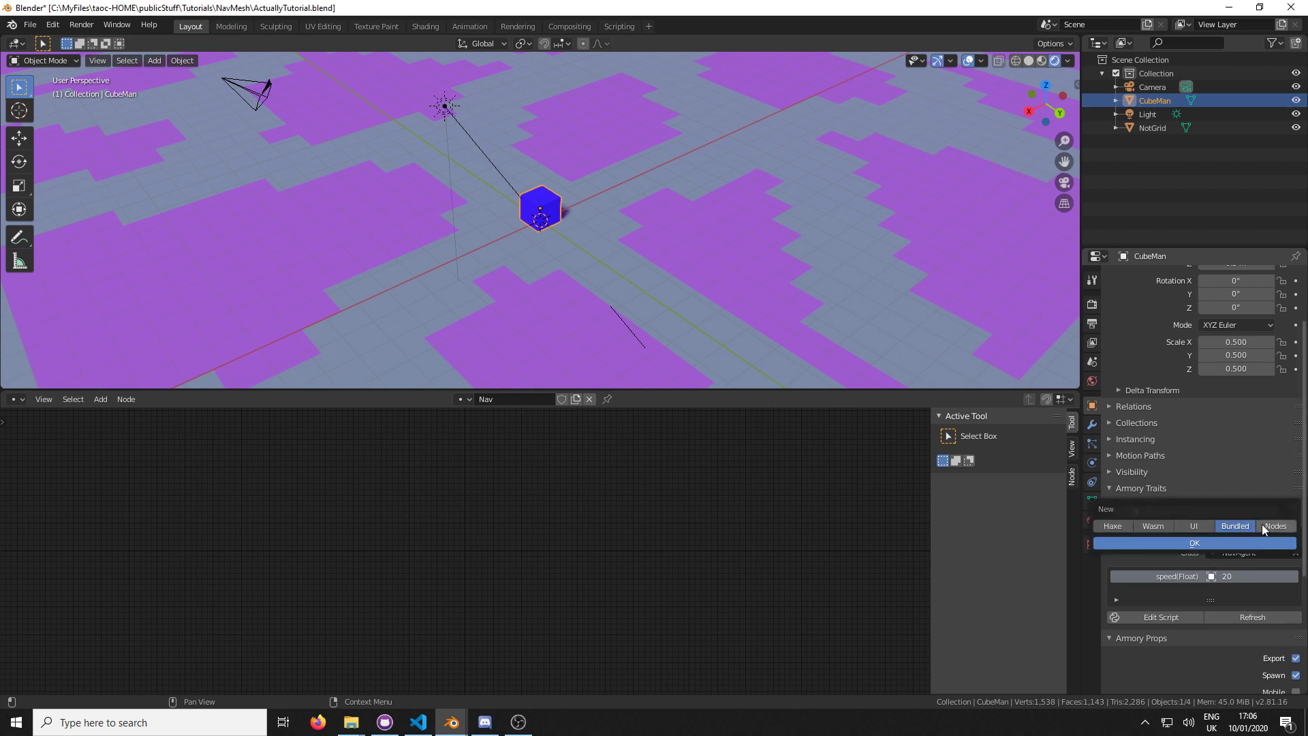
click(1262, 524)
click(1239, 542)
click(1231, 579)
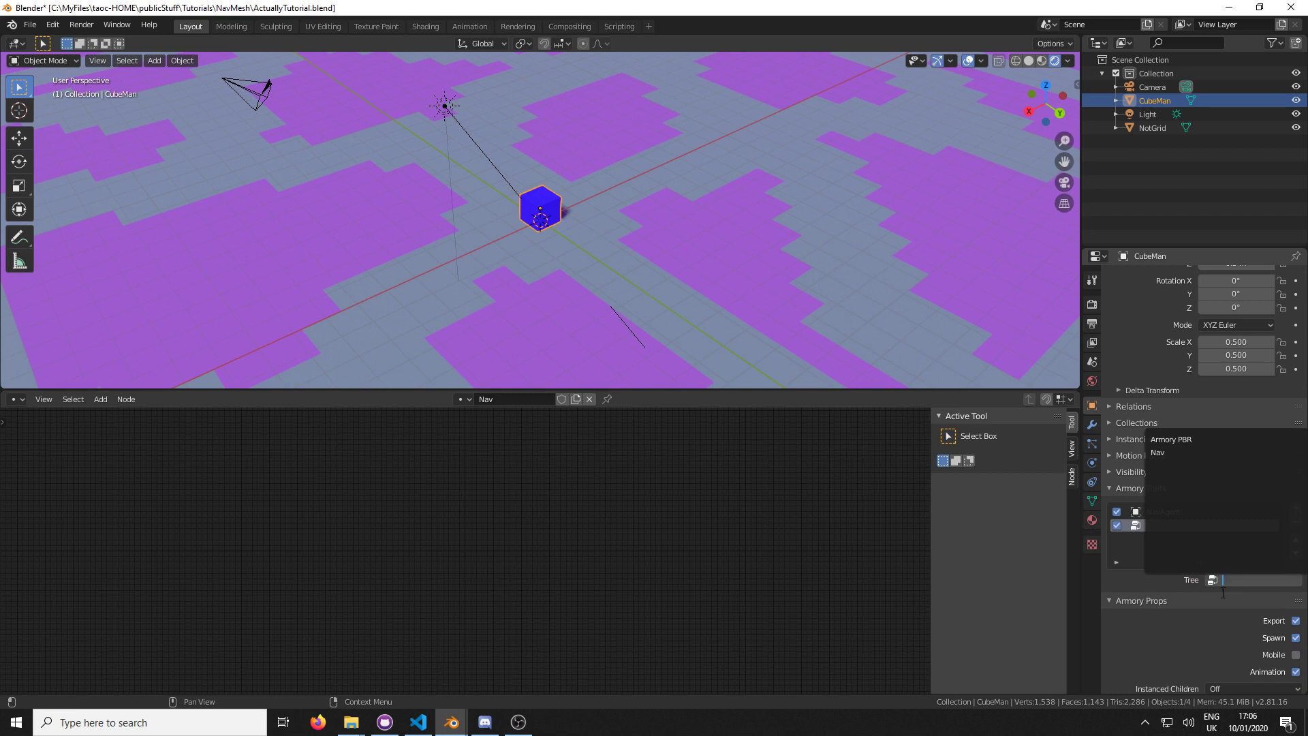
click(1173, 452)
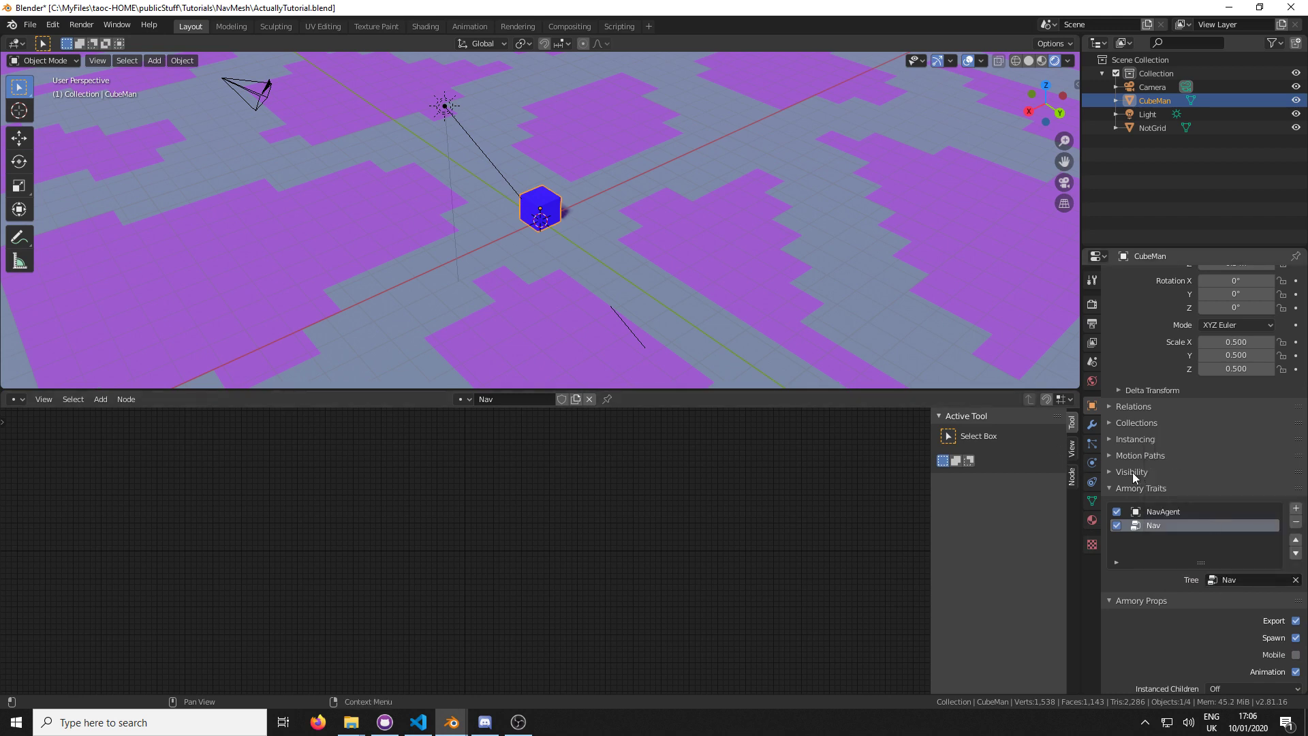
click(1092, 463)
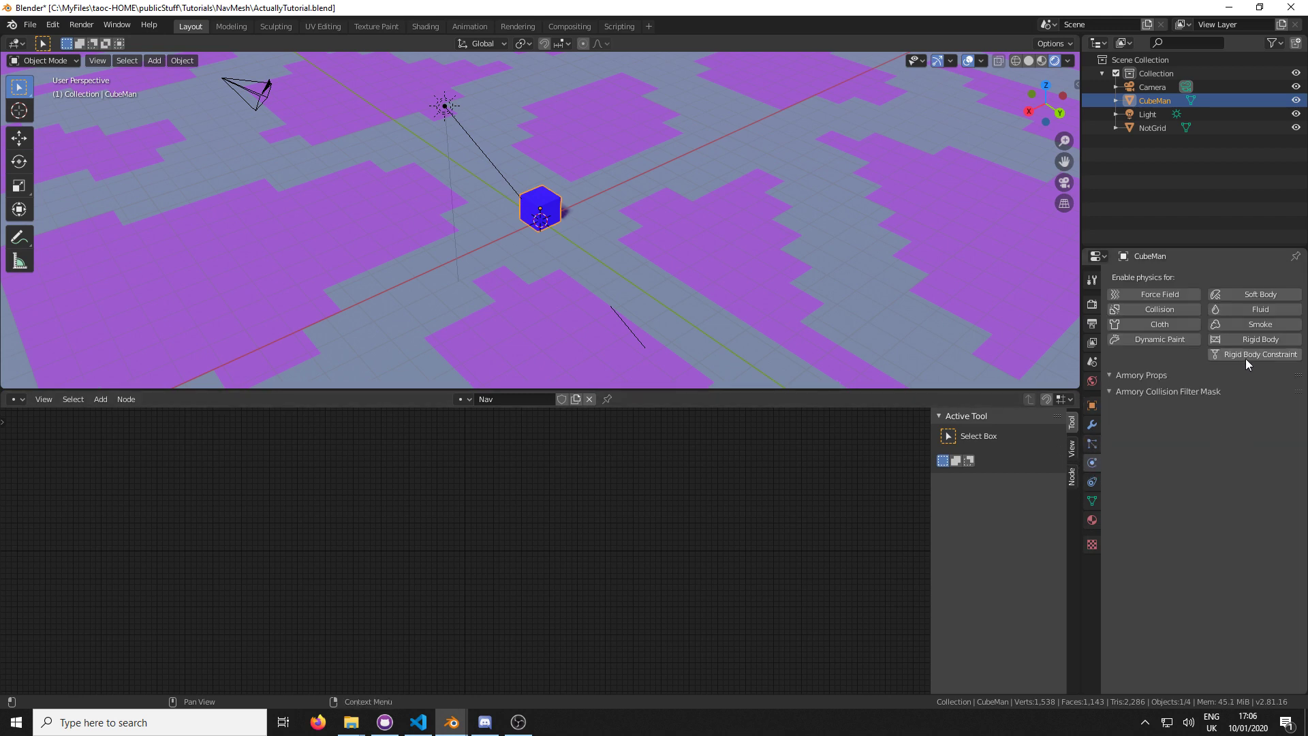
Make CubeMan an Animated rigid body with a Box collision shape
click(1254, 340)
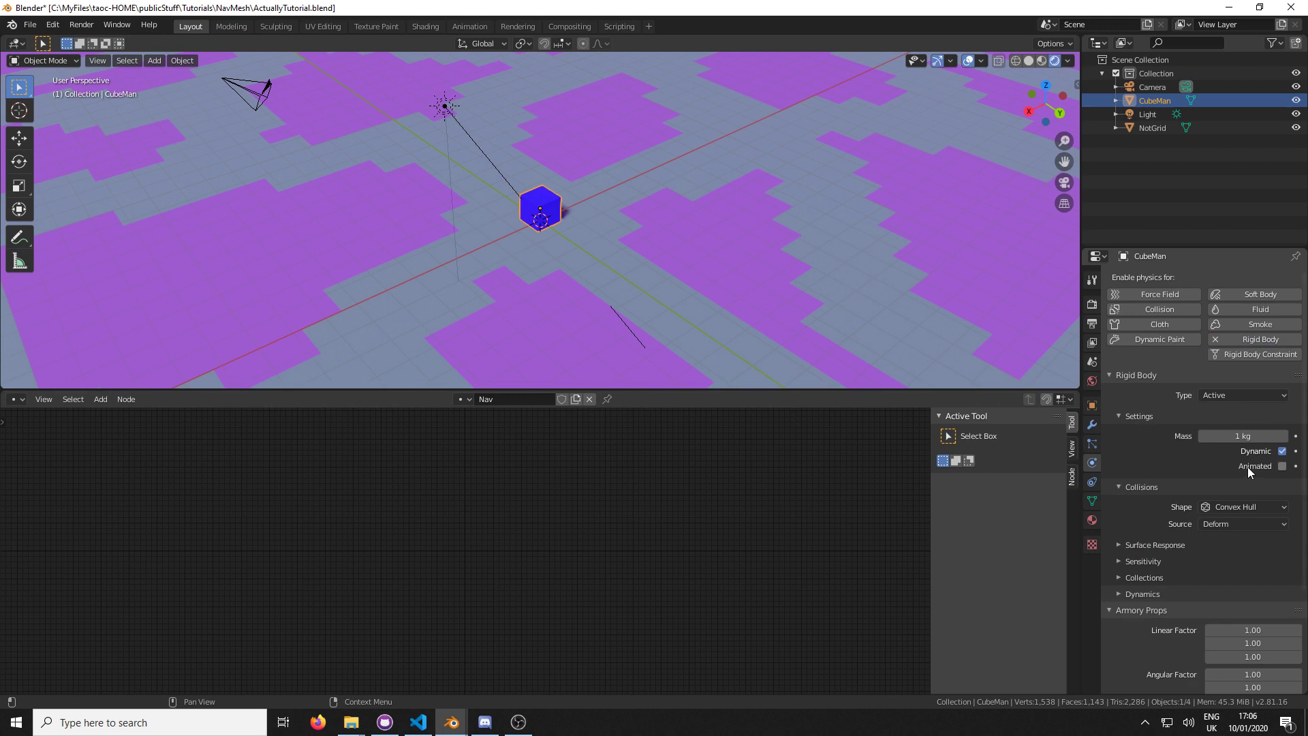
click(1282, 466)
click(1247, 506)
click(1229, 526)
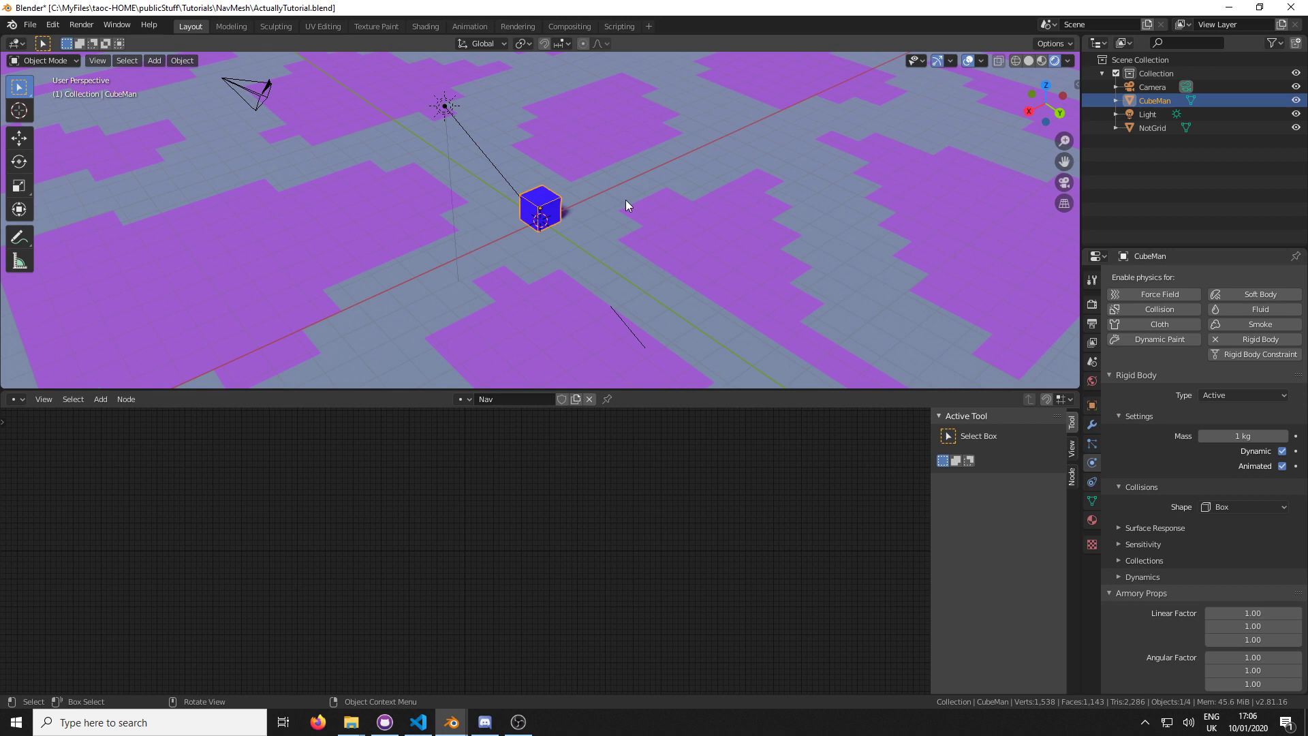
Select NotGrid and set its rigid body collision shape to Mesh
click(714, 174)
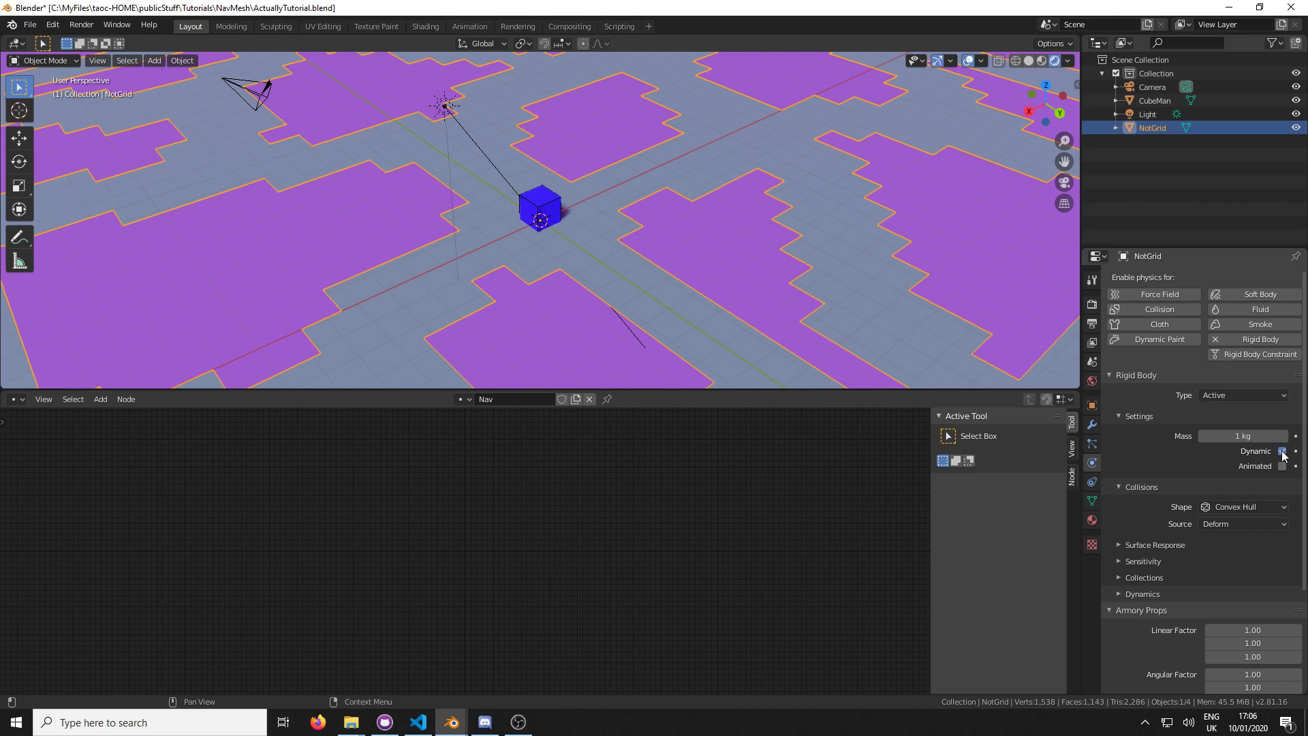
click(1240, 508)
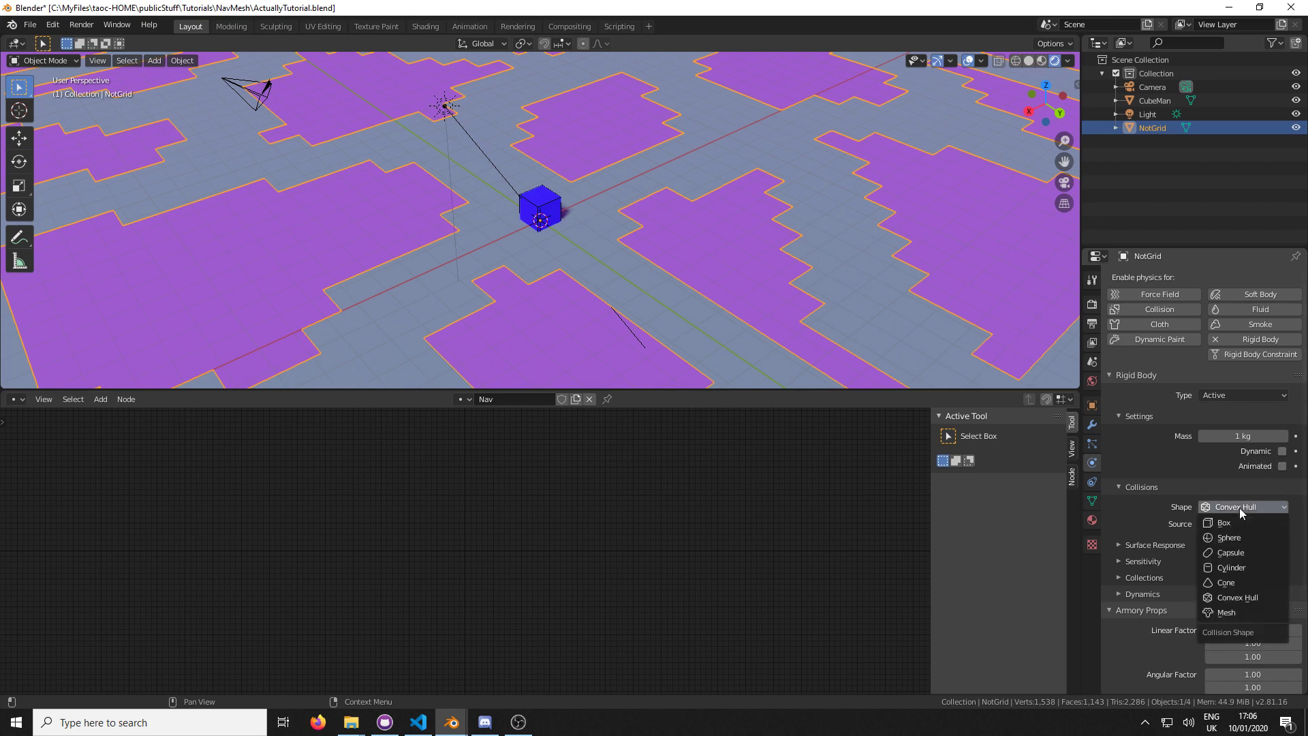
click(1231, 612)
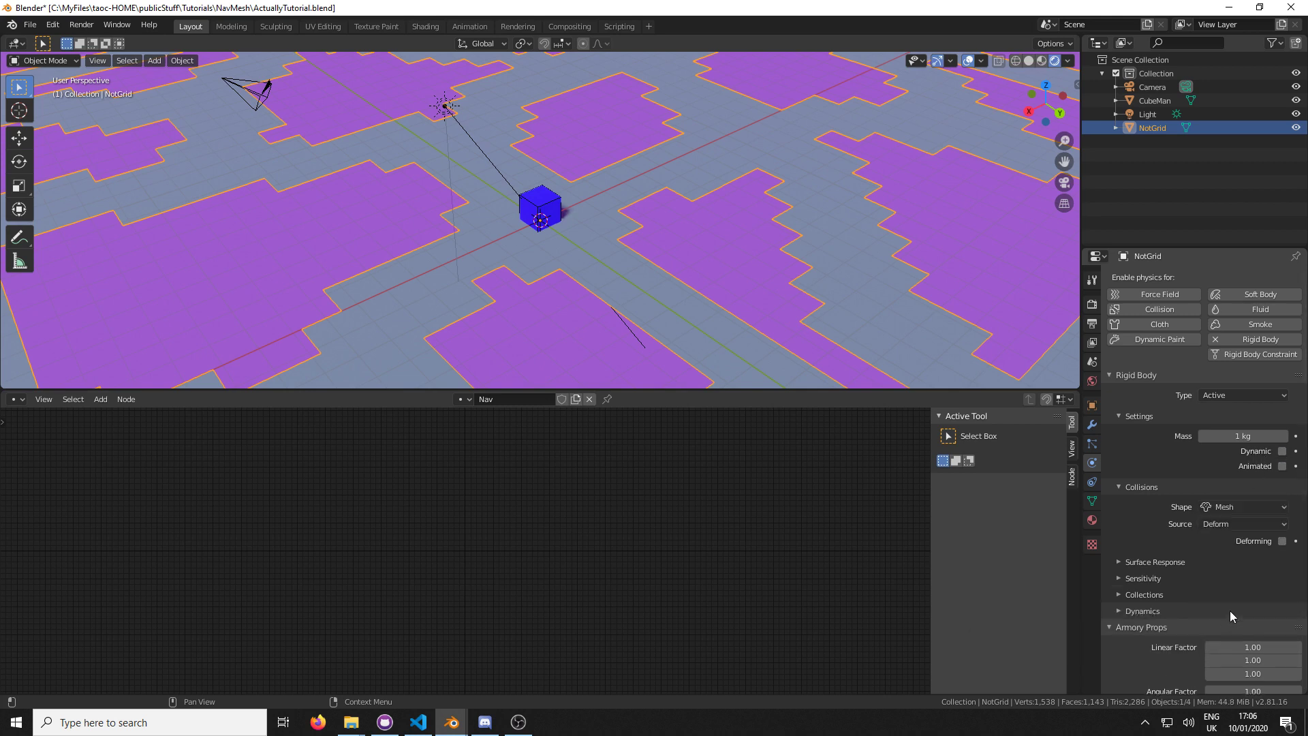
Add a Bundled NavMesh trait to NotGrid in its Object properties
click(1092, 406)
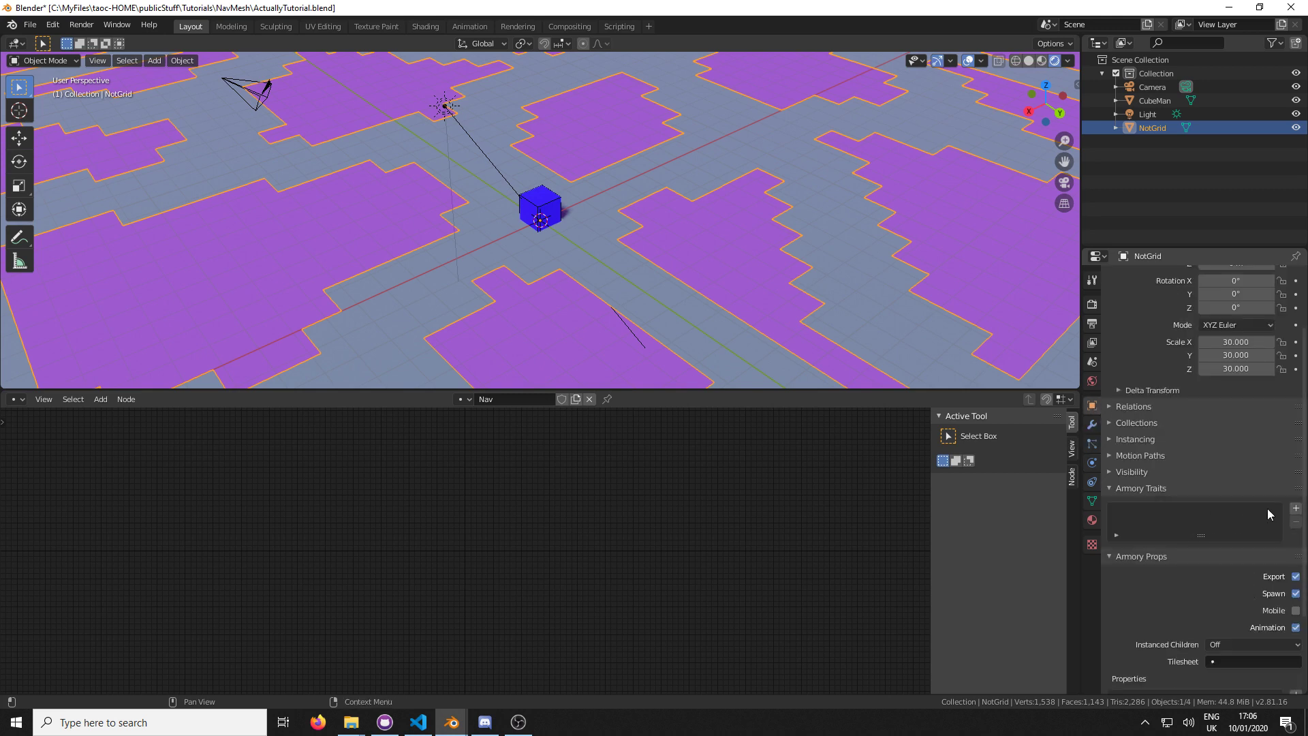
click(1295, 509)
click(1234, 523)
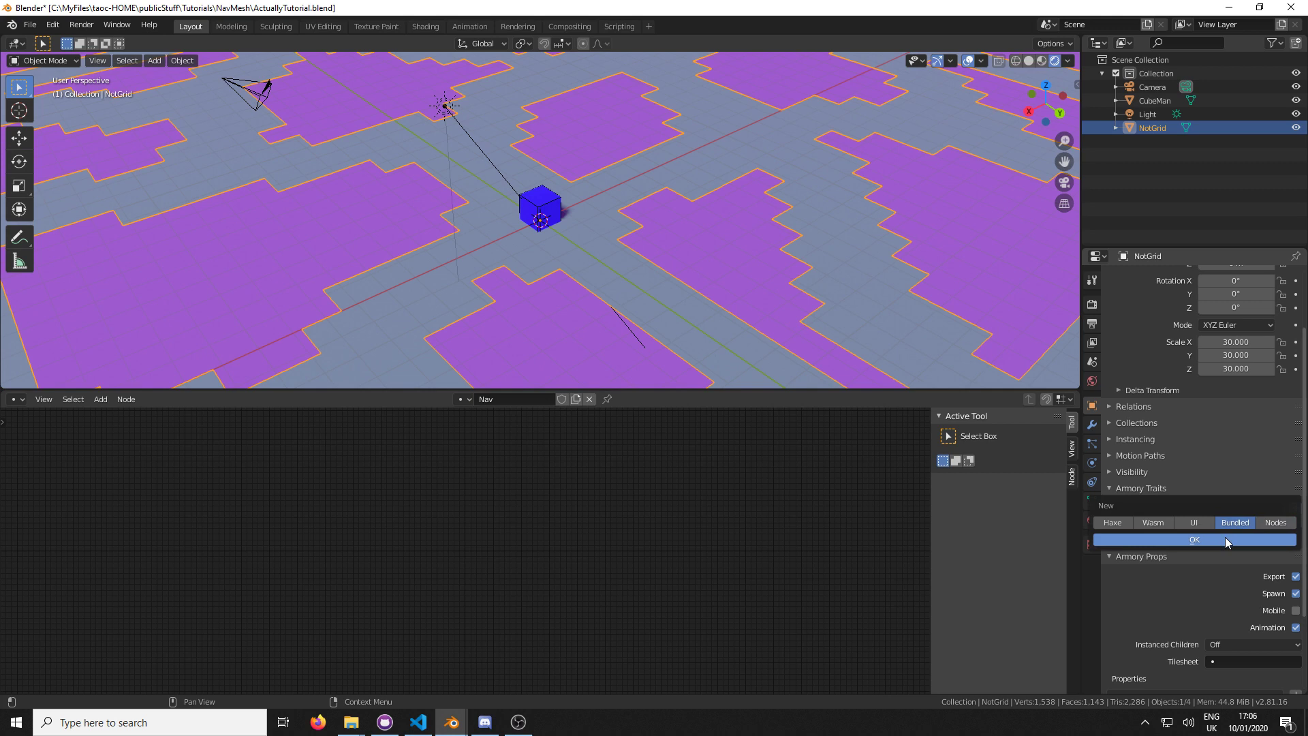
click(1225, 539)
click(1233, 552)
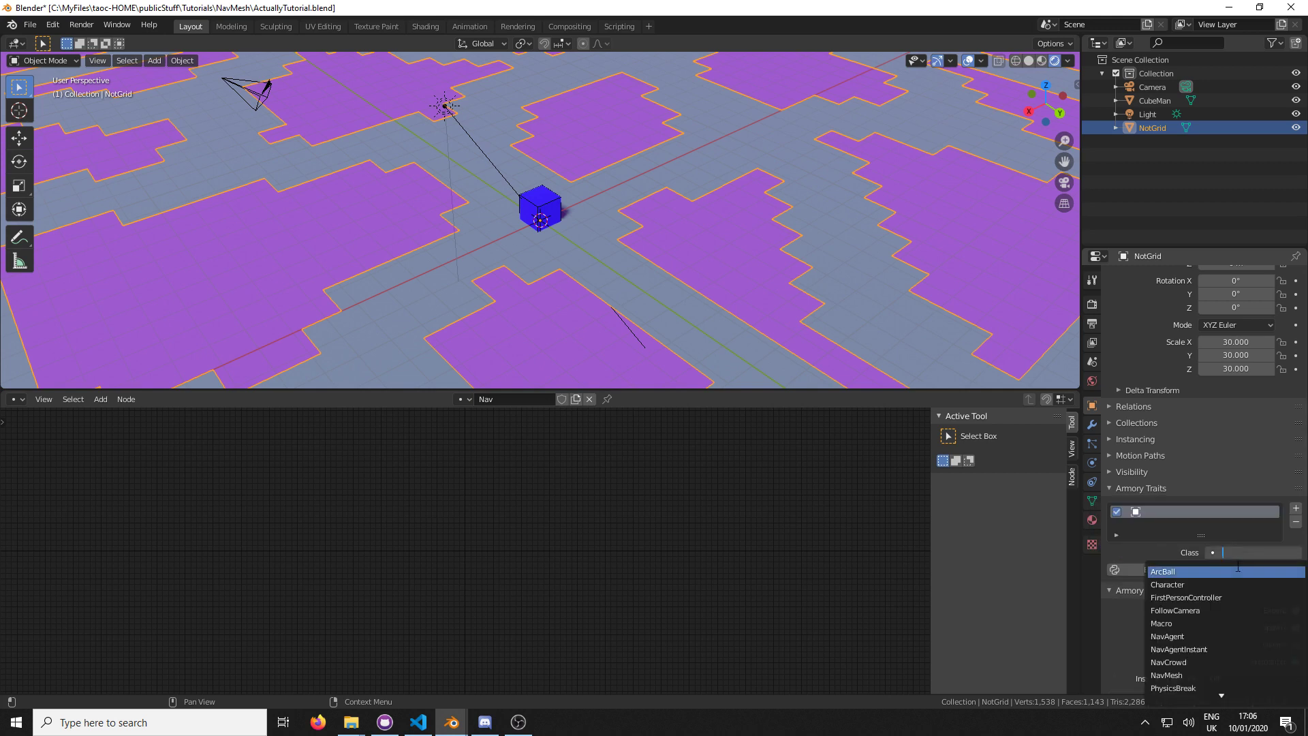
click(1203, 675)
Review the NavMesh agent settings, keeping agentMaxSlope at 45.0, and begin editing agentHeight
scroll(1226, 515, down, 4)
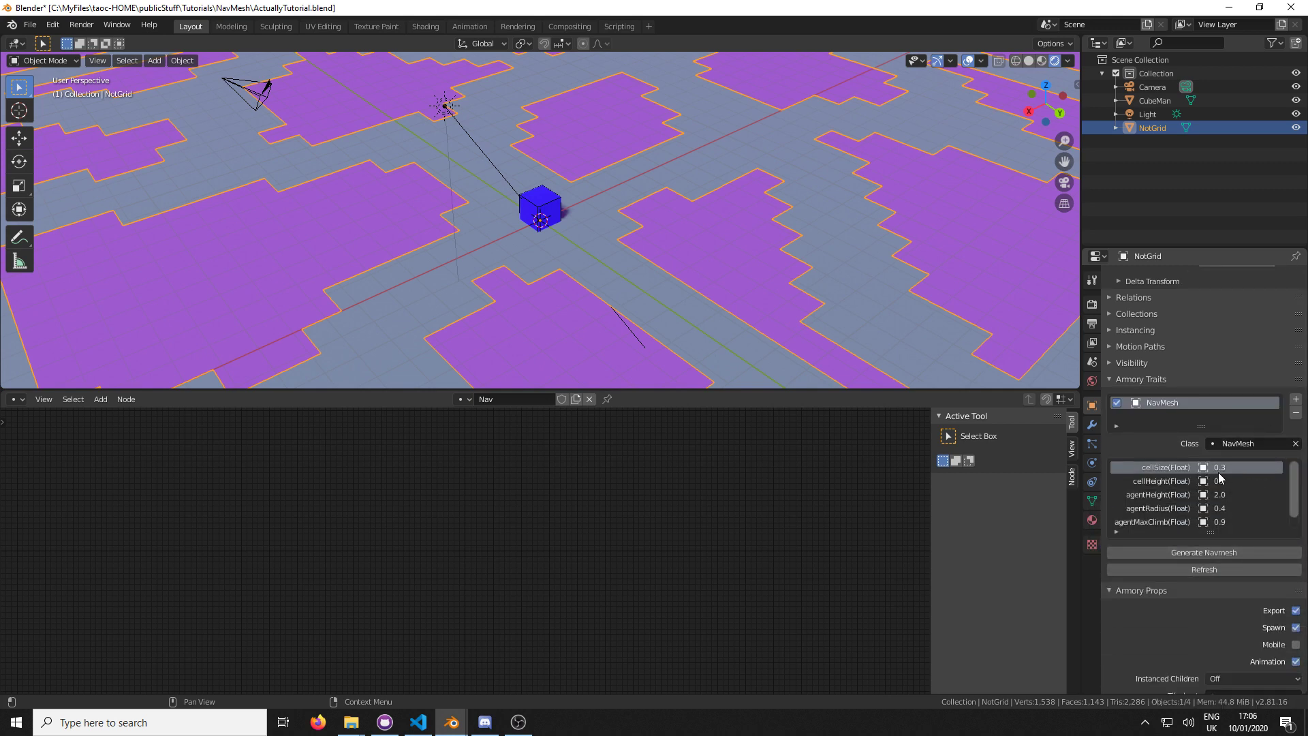
scroll(1209, 501, down, 1)
scroll(1204, 497, up, 1)
scroll(1202, 504, down, 1)
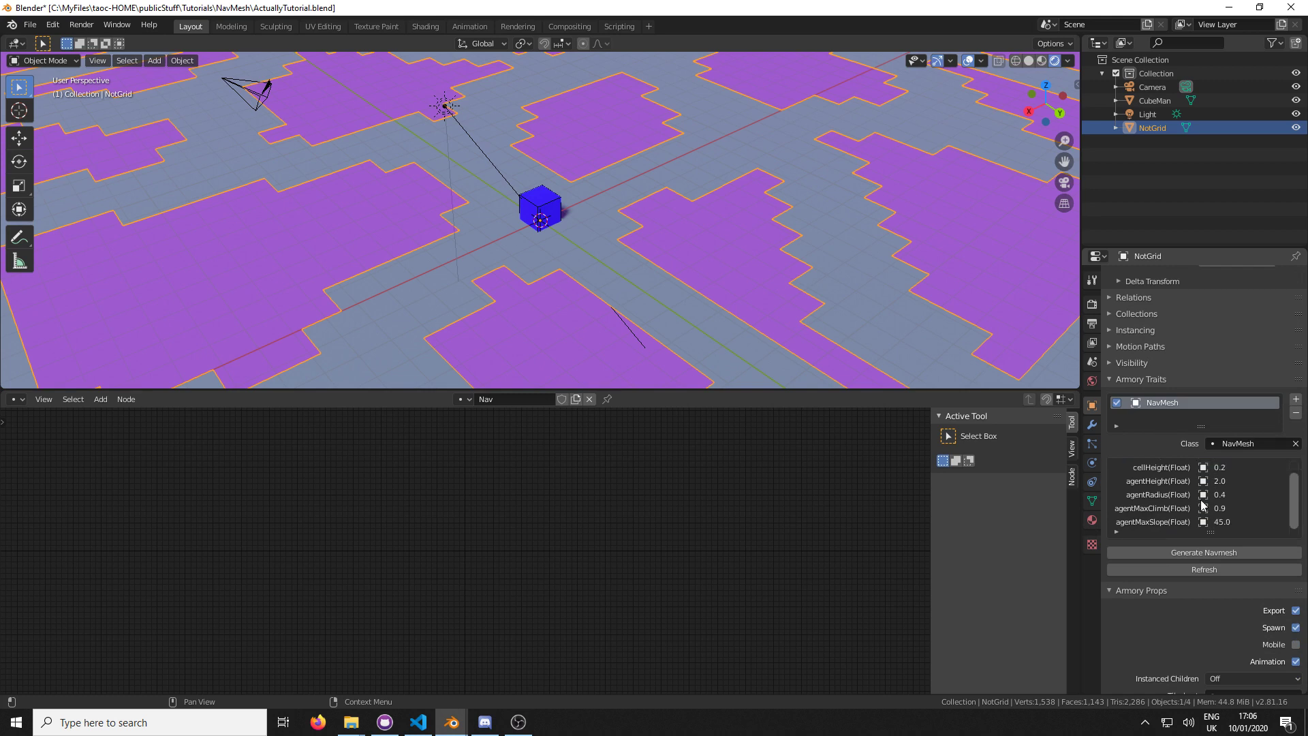
click(1160, 521)
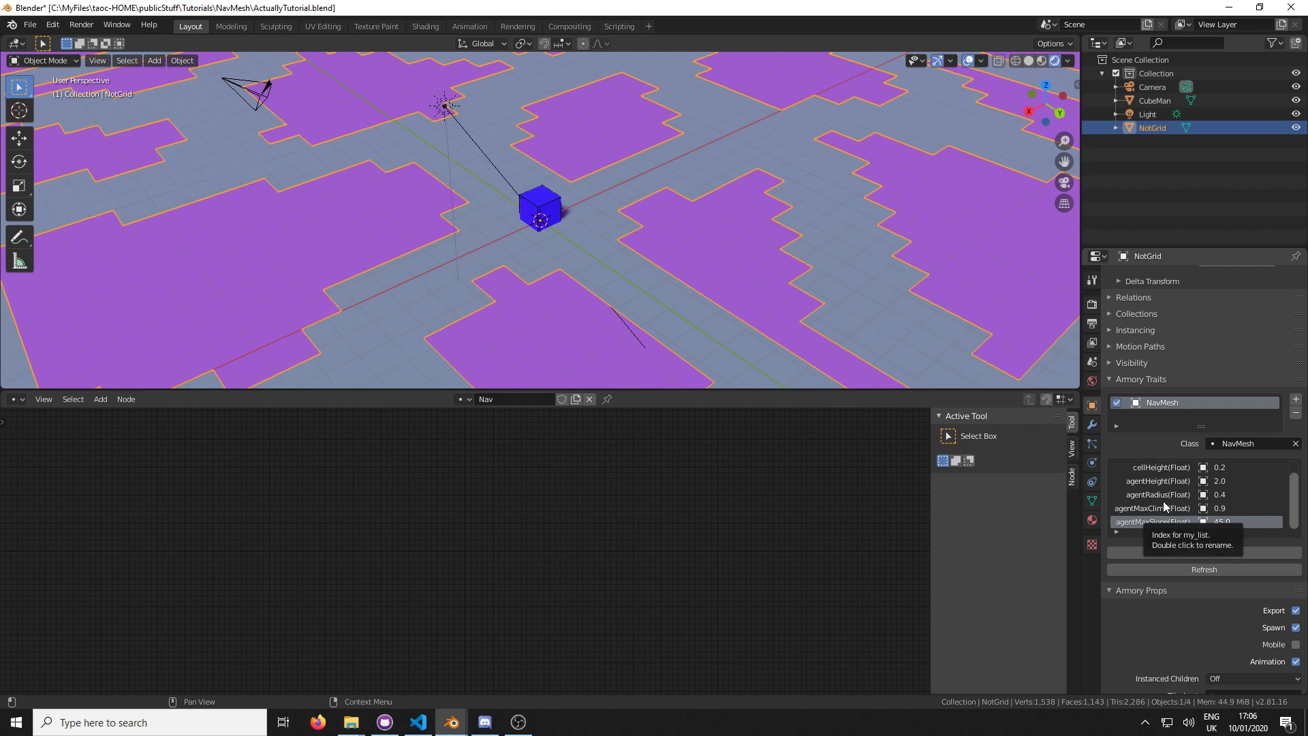
click(1233, 508)
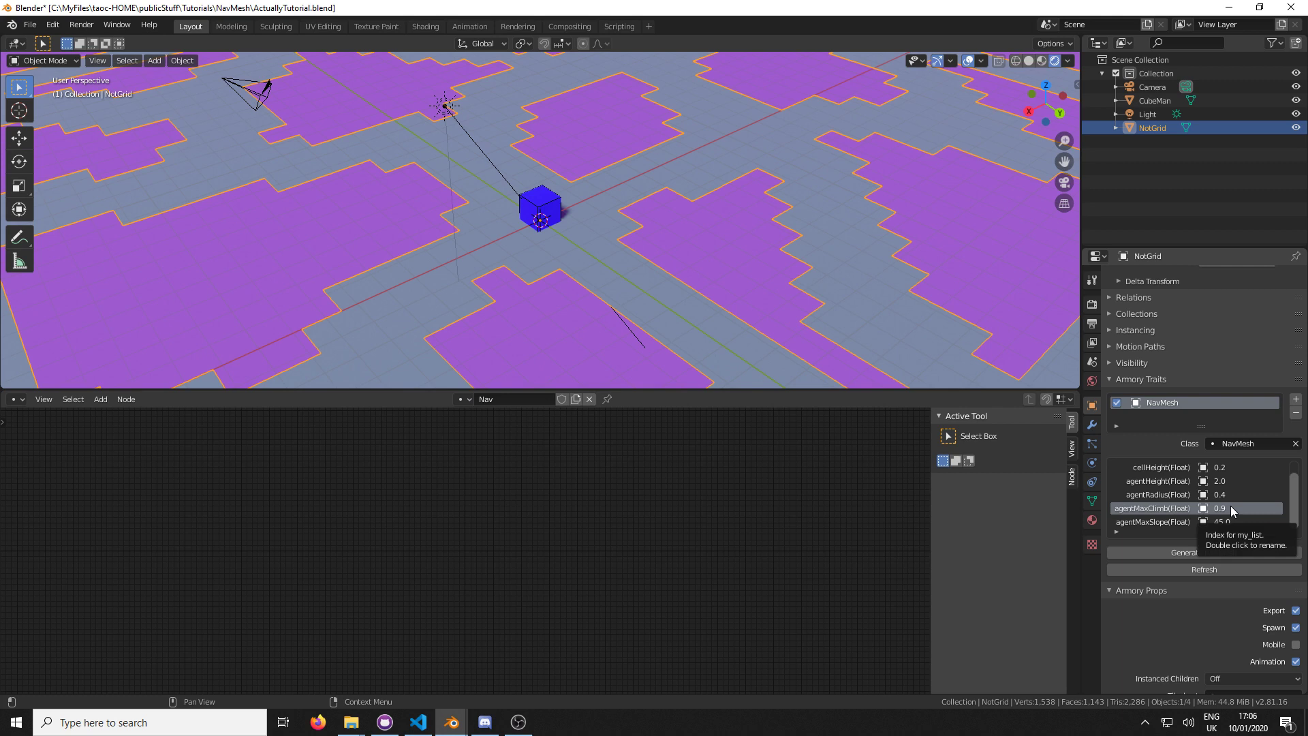
double_click(1233, 522)
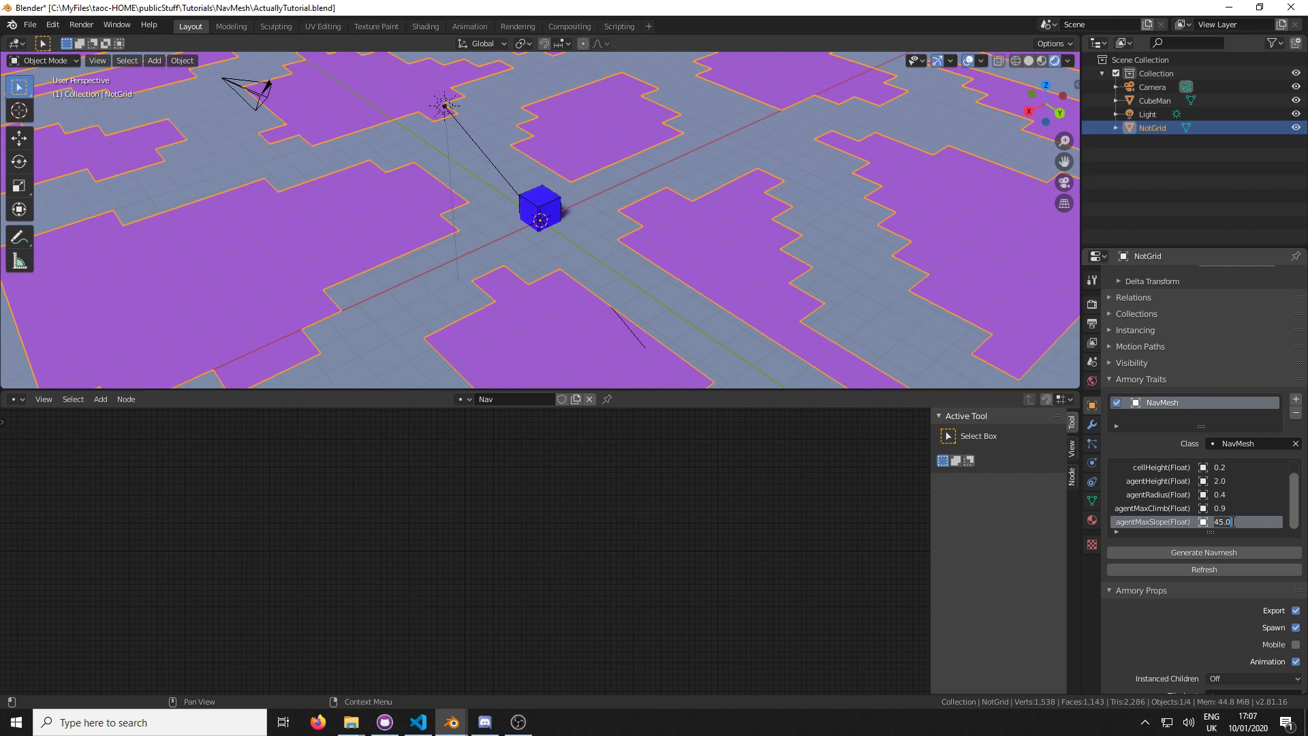
key(Return)
click(1165, 495)
click(1157, 483)
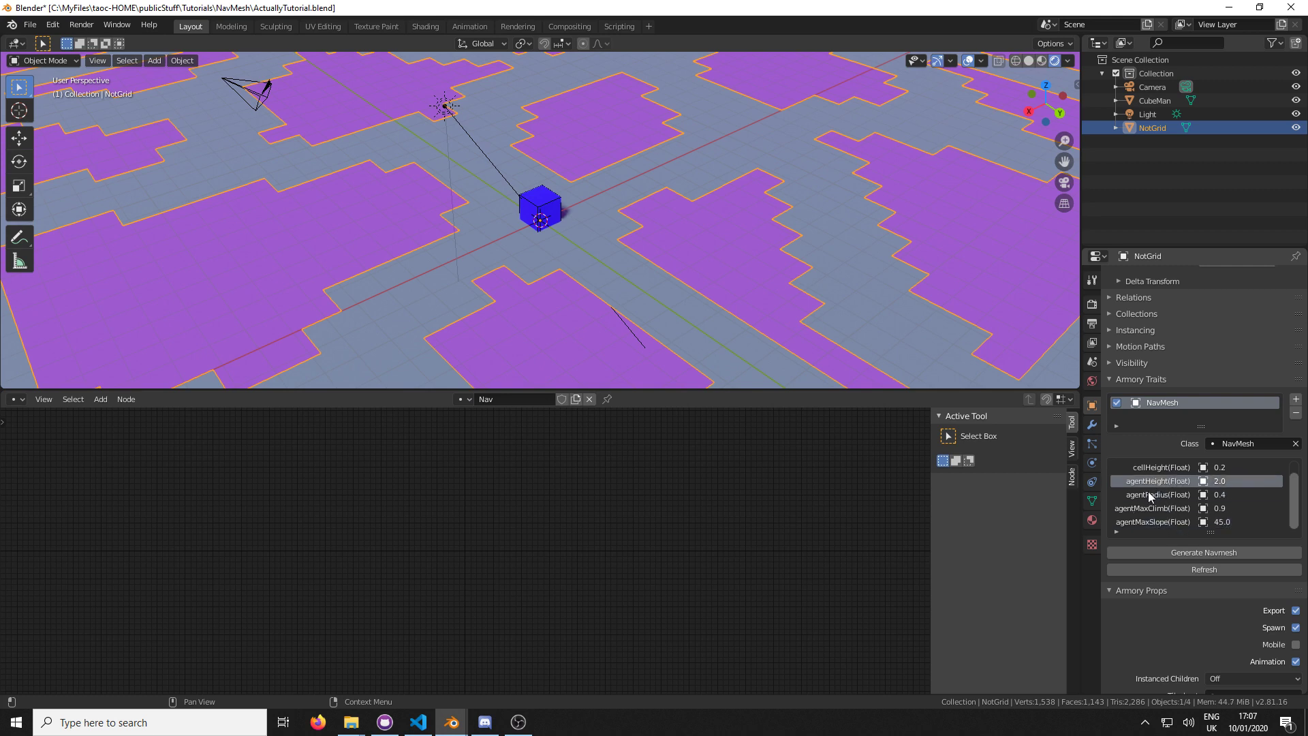
click(1220, 481)
Set the NavMesh agentHeight to 1 and agentRadius to 0.5
text(1)
click(1223, 495)
key(BackSpace)
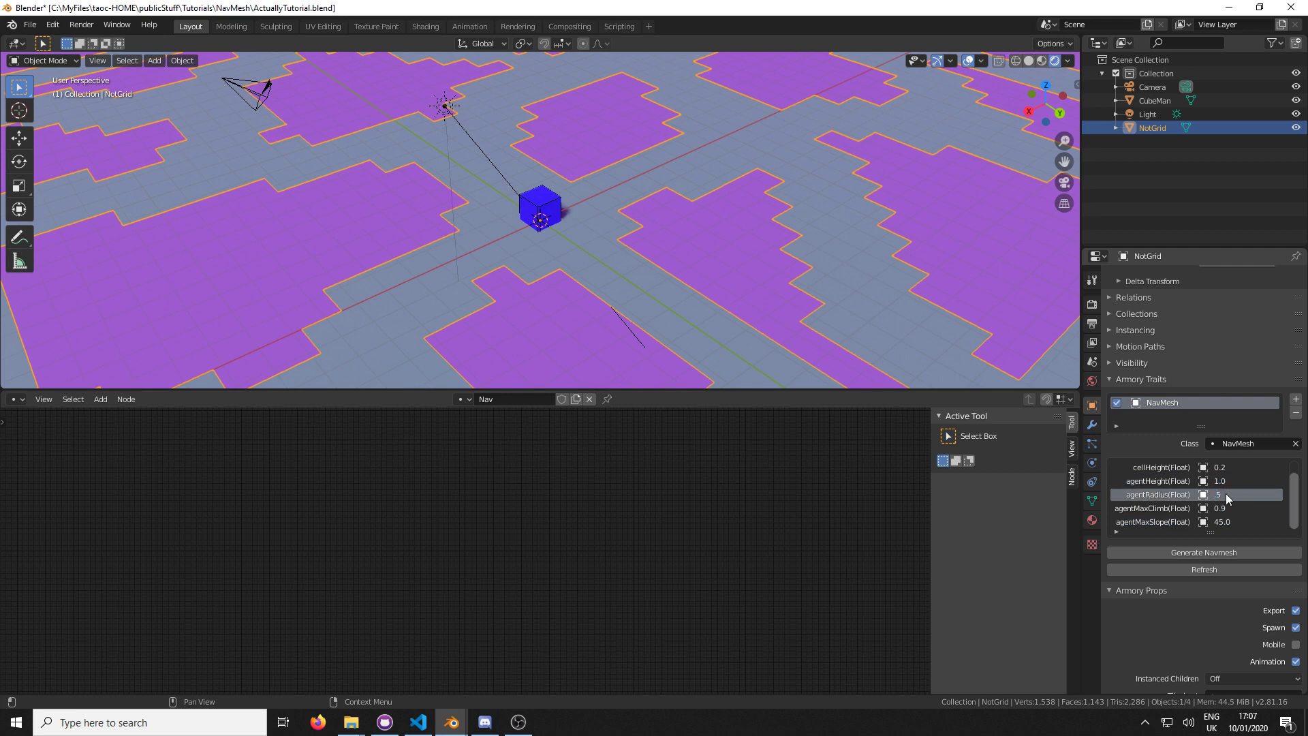
text(.5)
In Edit Mode on NotGrid, select the floor face right beside the cube
middle_drag(546, 313, 498, 306)
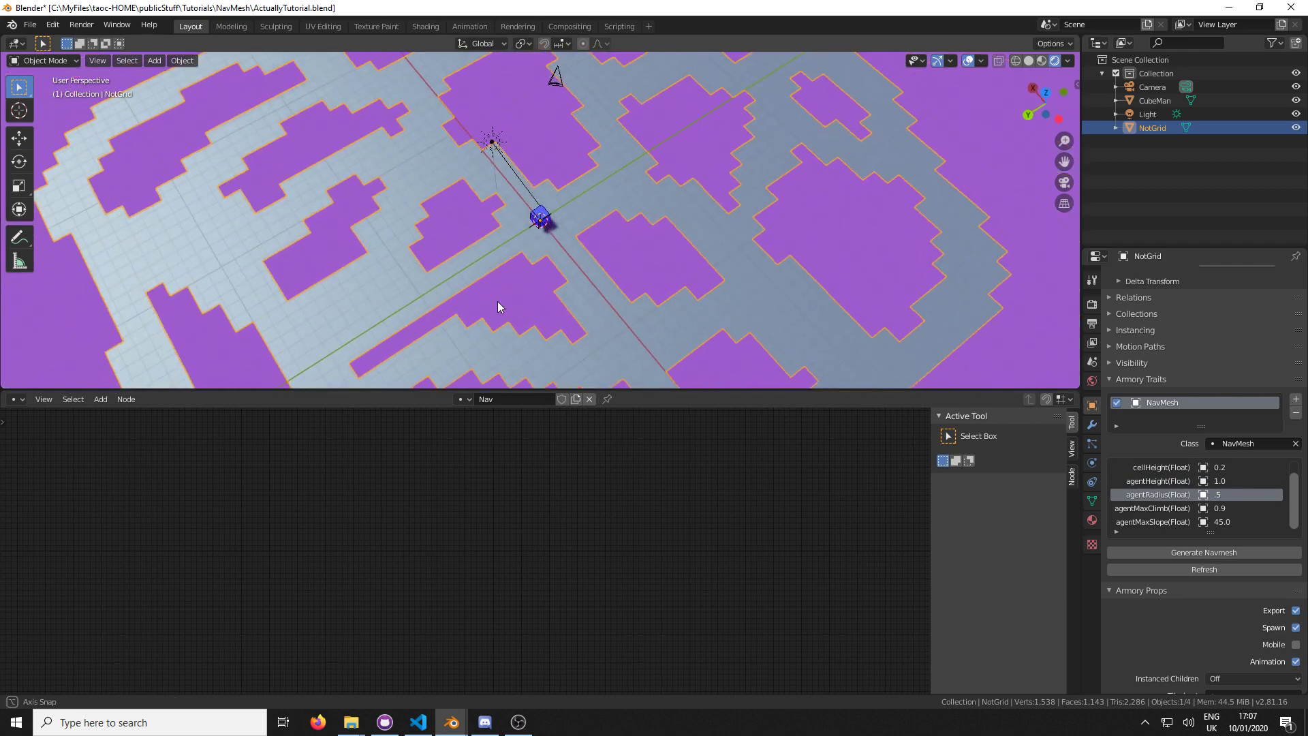
middle_drag(668, 228, 630, 234)
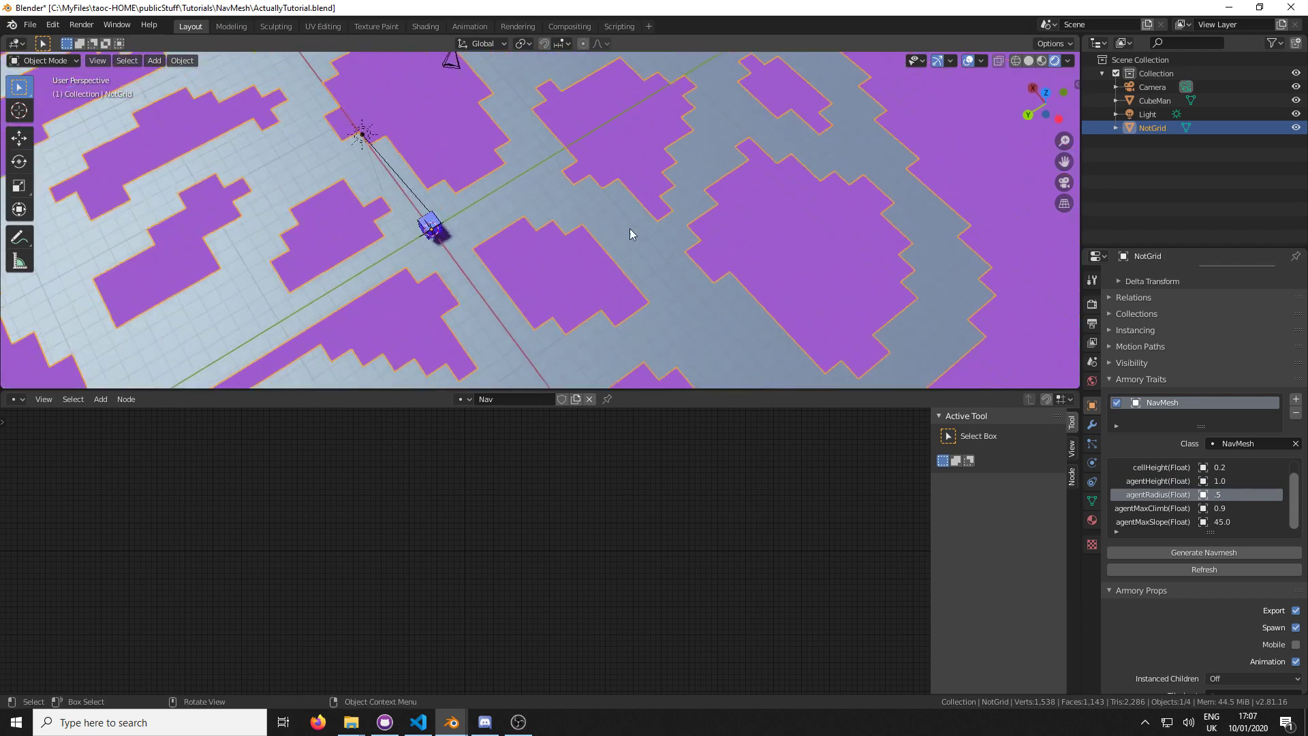
scroll(630, 234, up, 4)
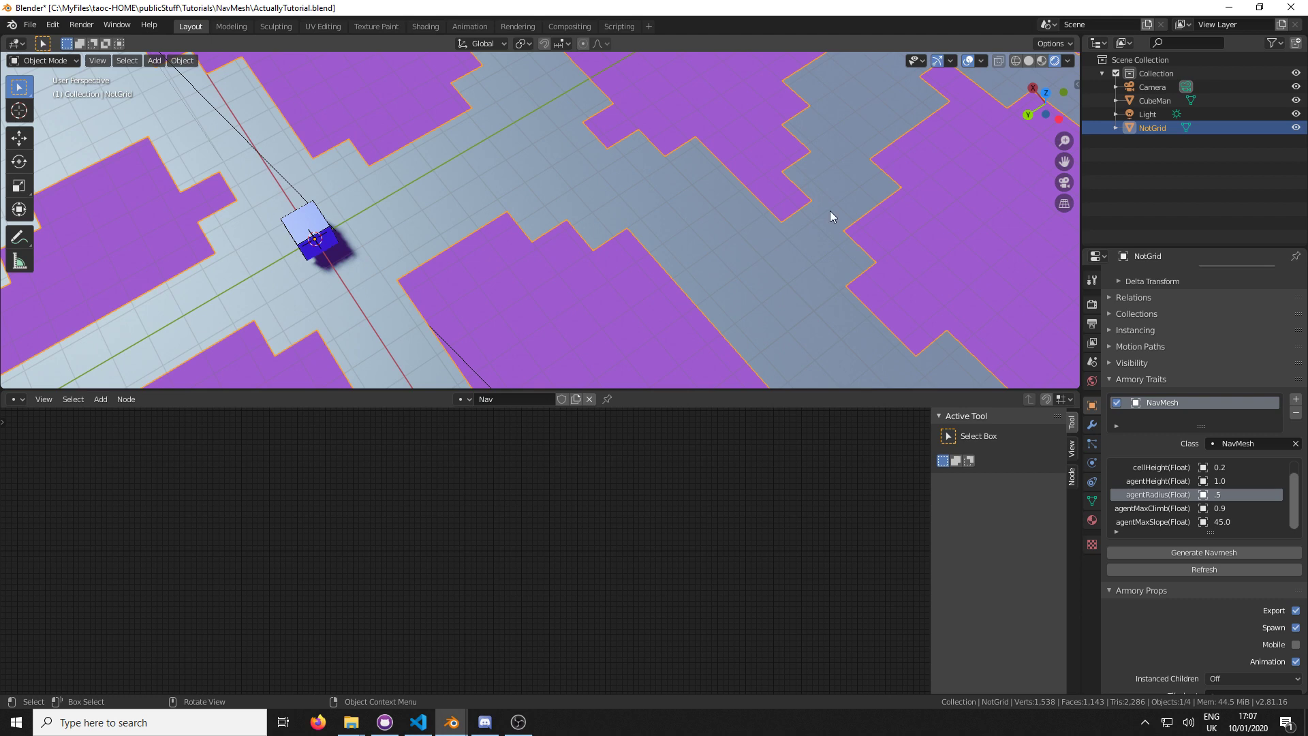
shift+middle_drag(437, 266, 335, 273)
key(Tab)
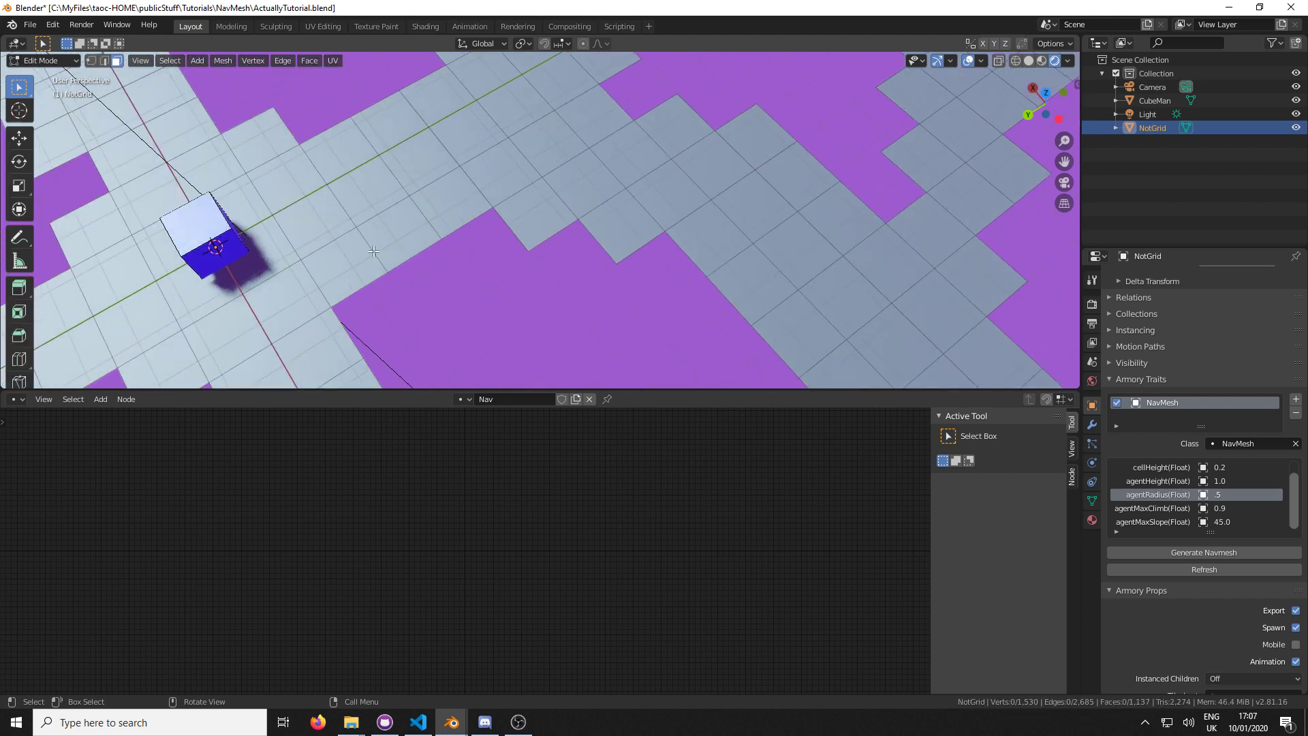
click(398, 235)
click(340, 252)
click(319, 229)
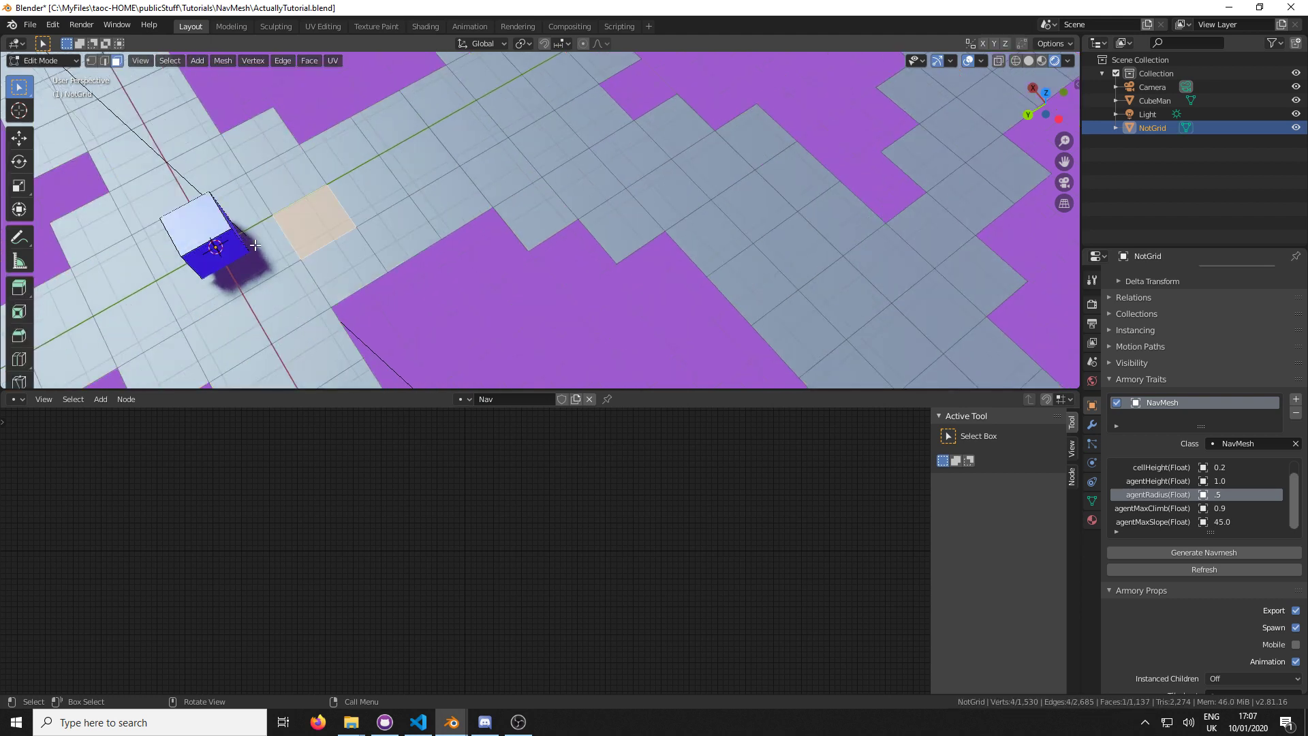
click(272, 230)
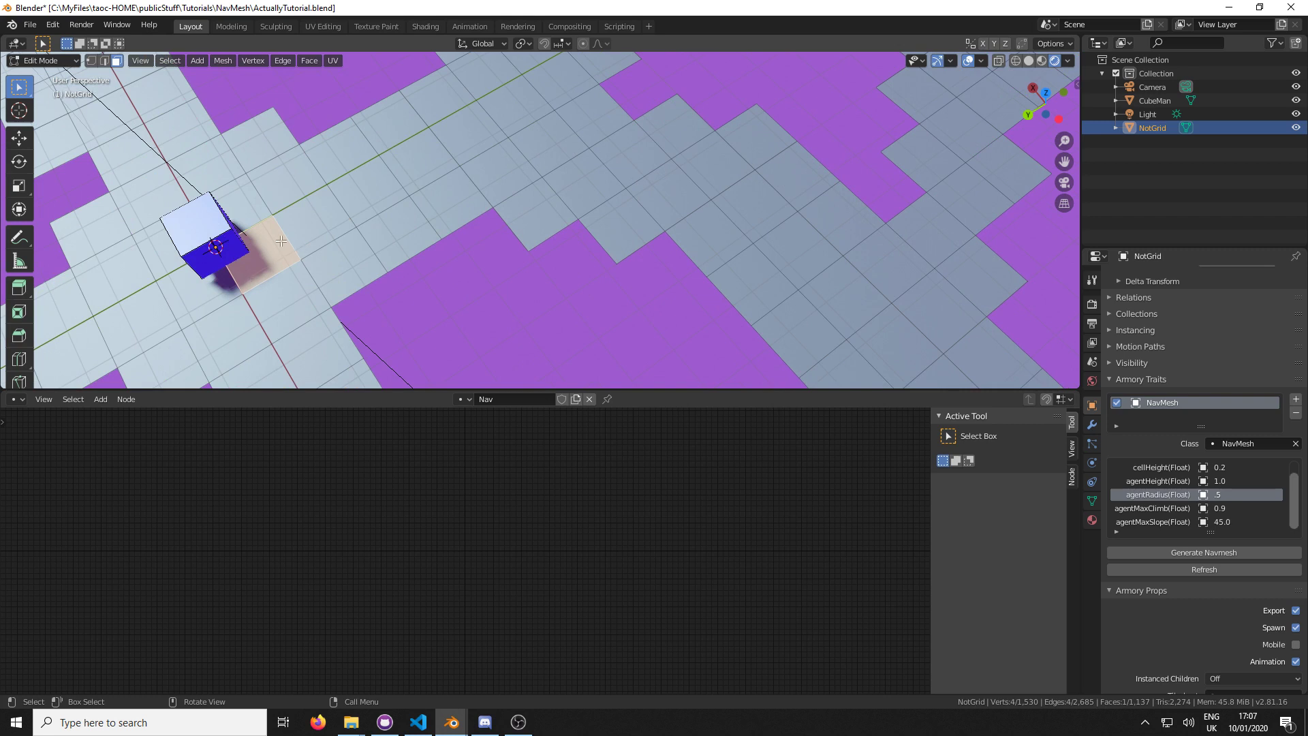
Return NotGrid to Object Mode and view the whole maze with the CubeMan cube
key(Tab)
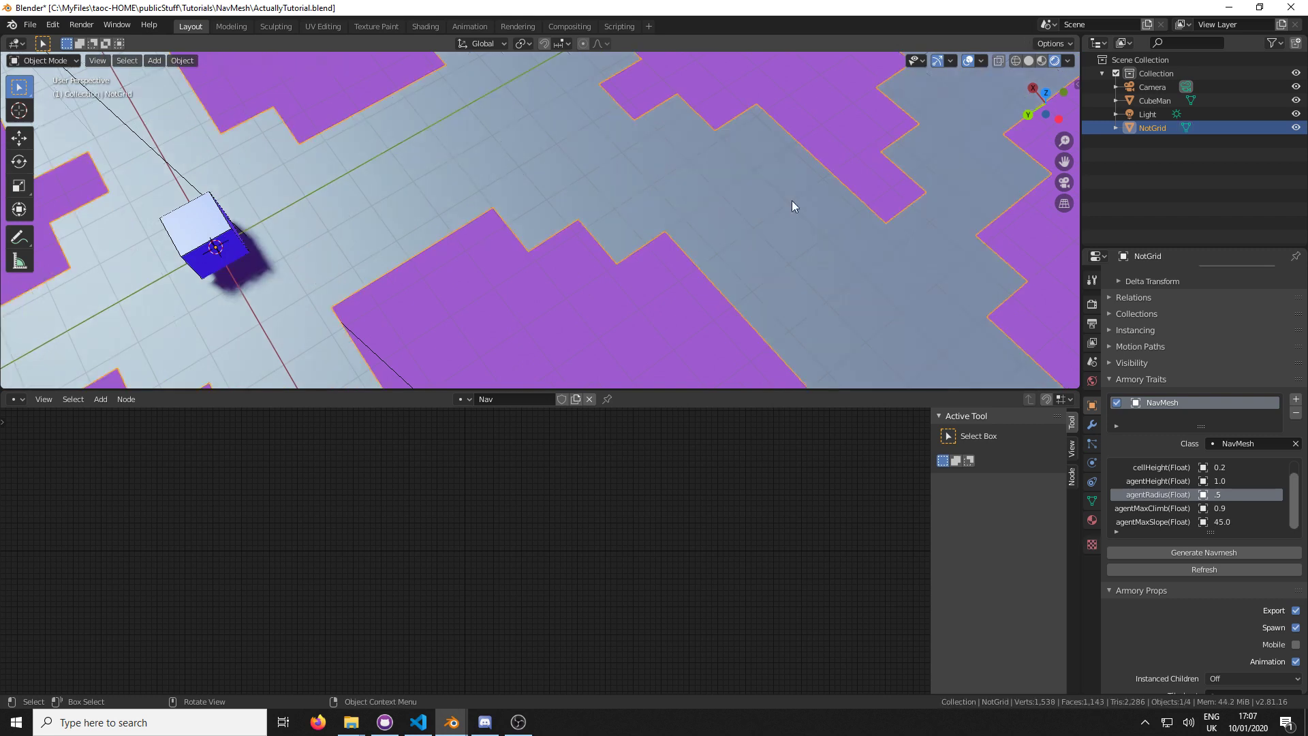
scroll(817, 199, down, 4)
scroll(749, 225, down, 6)
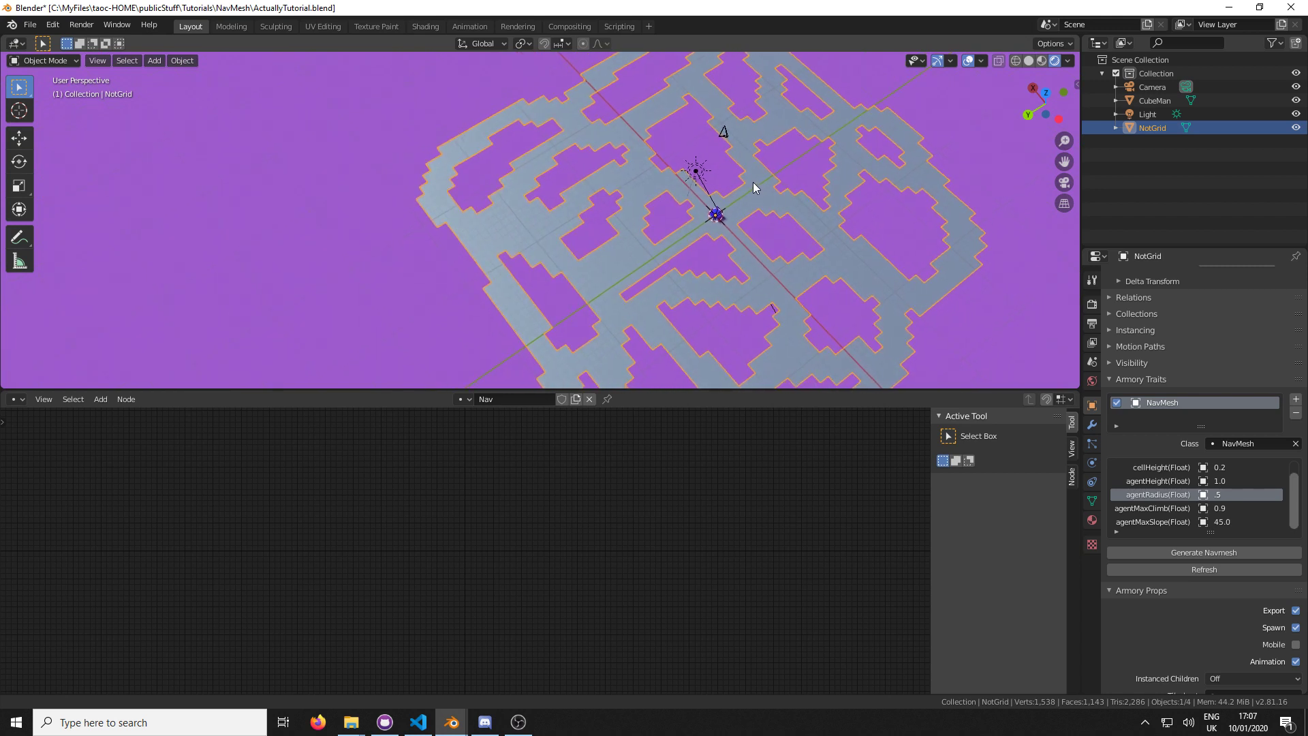
shift+middle_drag(754, 190, 715, 93)
middle_drag(829, 252, 687, 303)
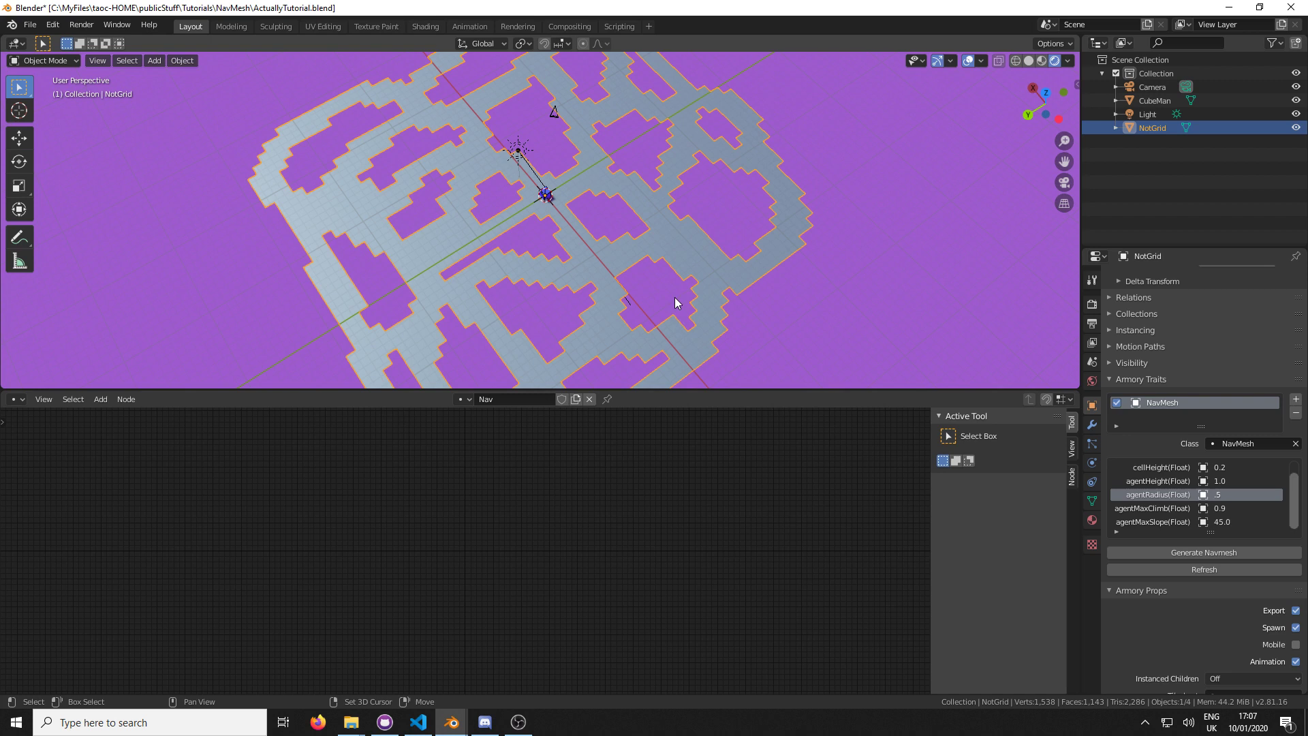
scroll(683, 184, up, 5)
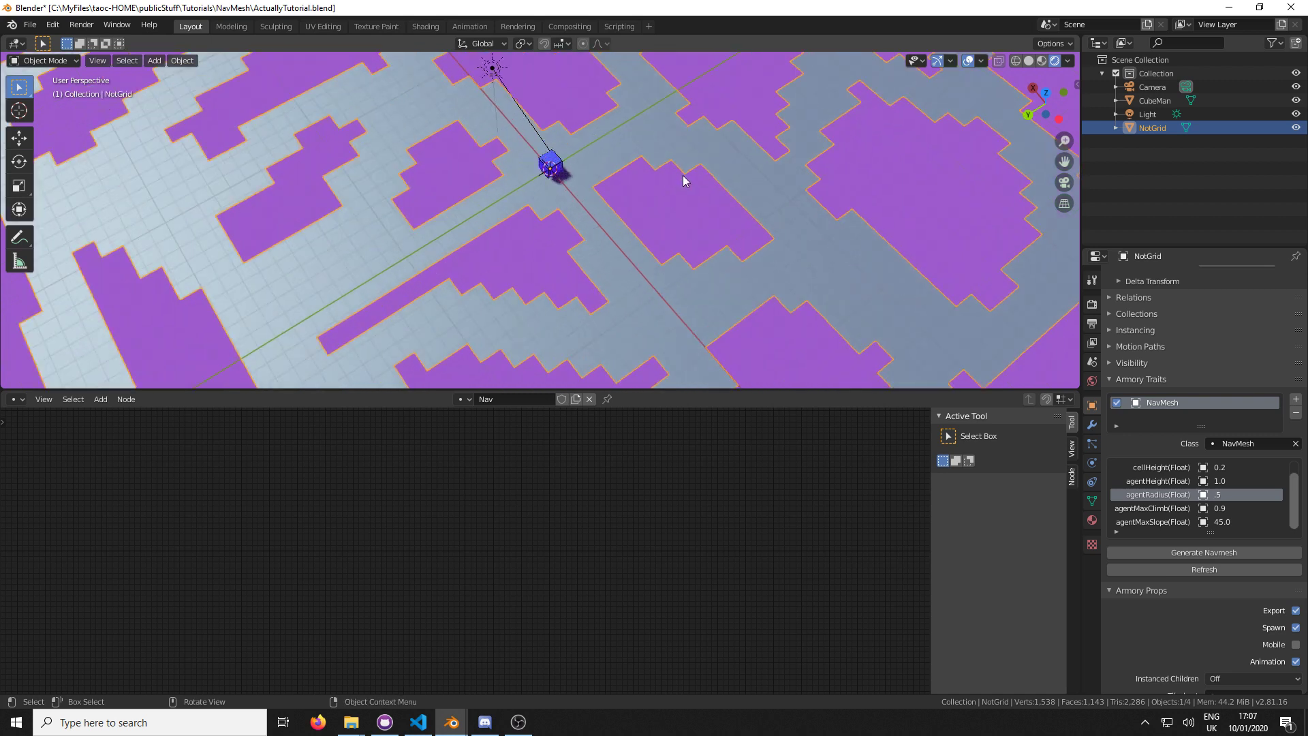
Set the NavMesh agentRadius to 0.2 and cellHeight to 0.5
click(1223, 496)
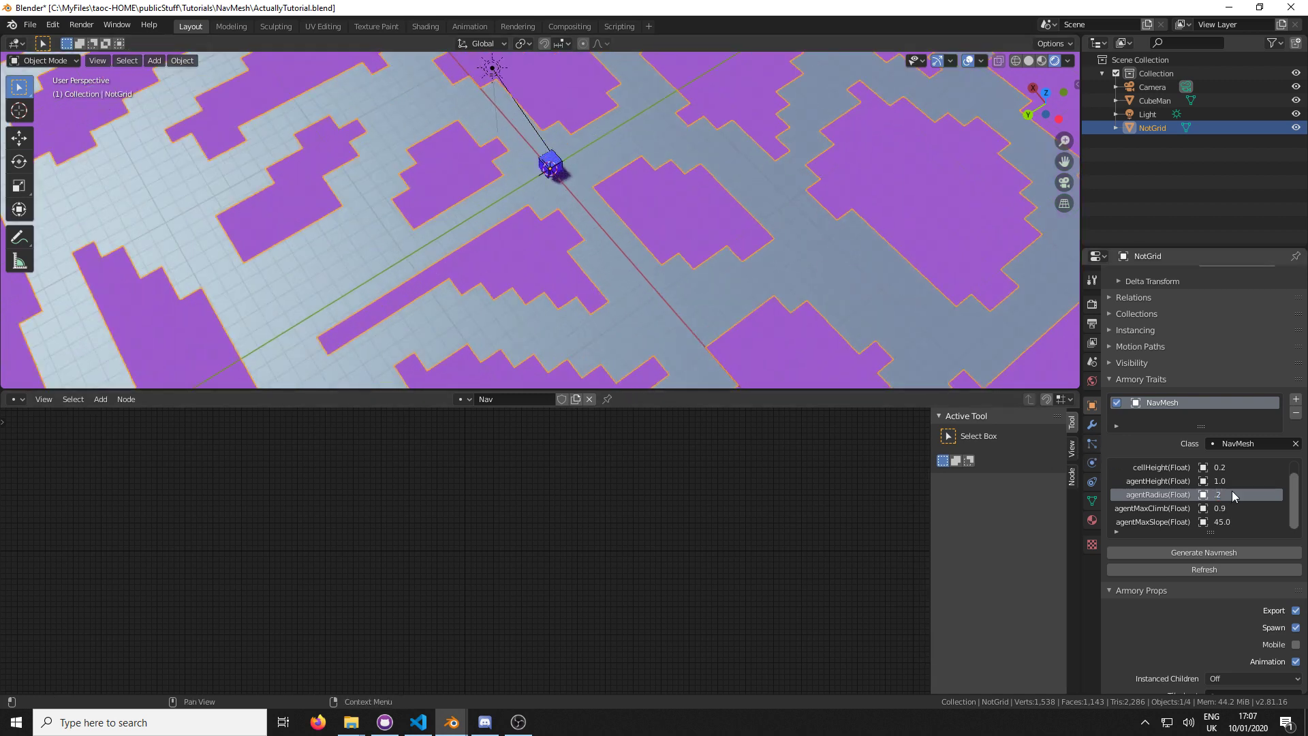
click(1234, 496)
click(1182, 469)
scroll(1173, 468, up, 1)
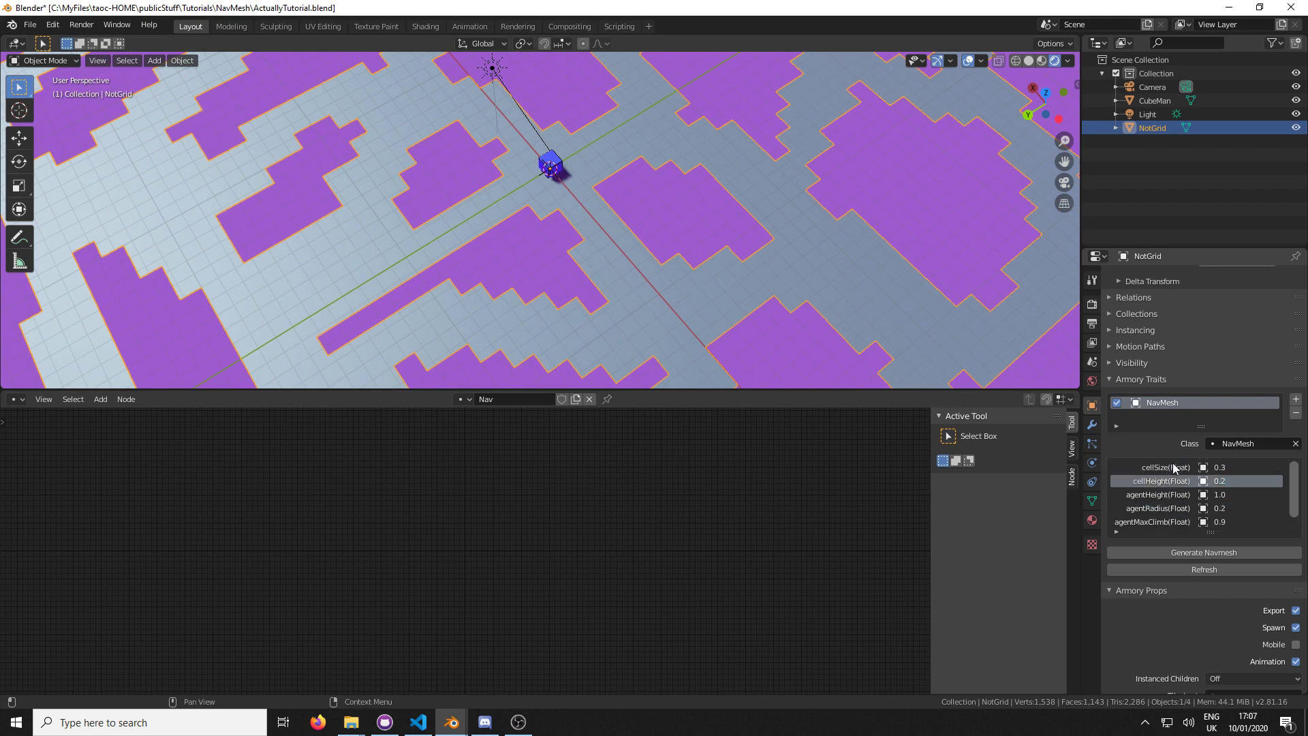
scroll(1172, 470, down, 1)
scroll(1171, 477, up, 1)
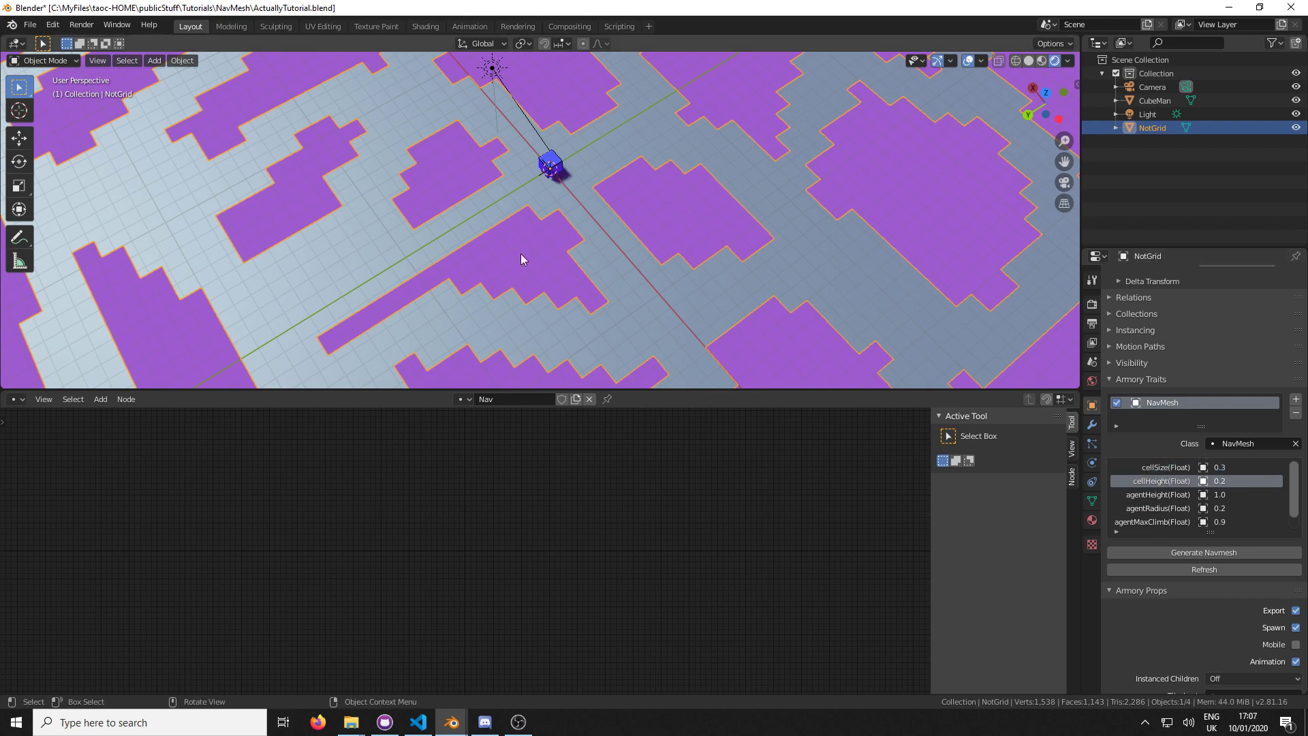
scroll(521, 259, down, 6)
middle_drag(521, 259, 485, 235)
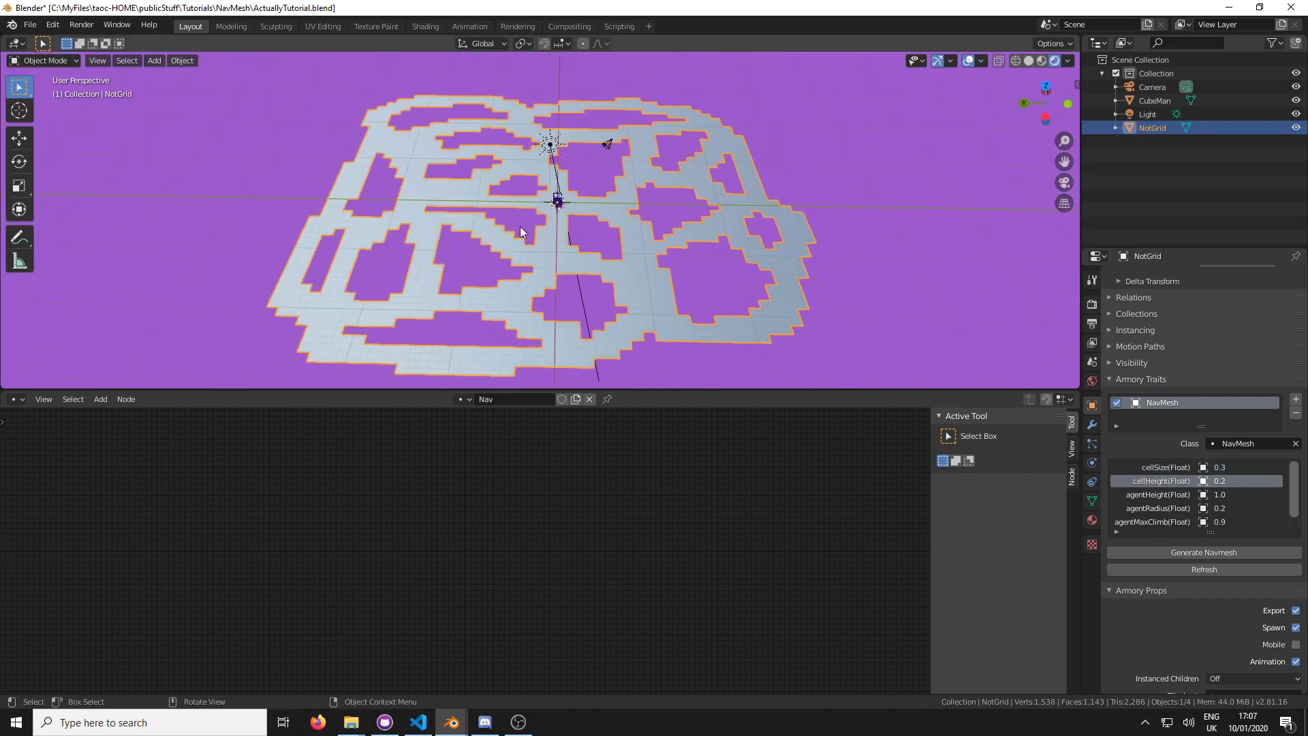
scroll(521, 232, up, 8)
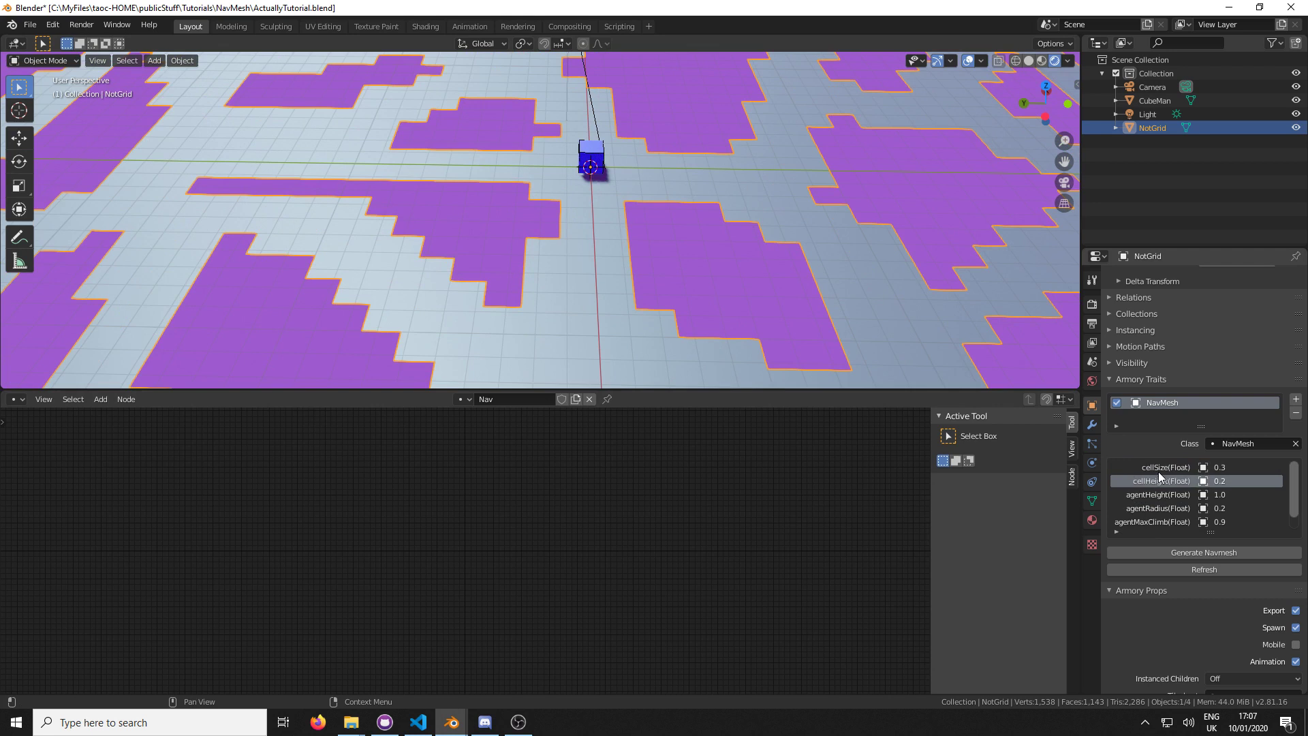
click(1226, 480)
click(1233, 481)
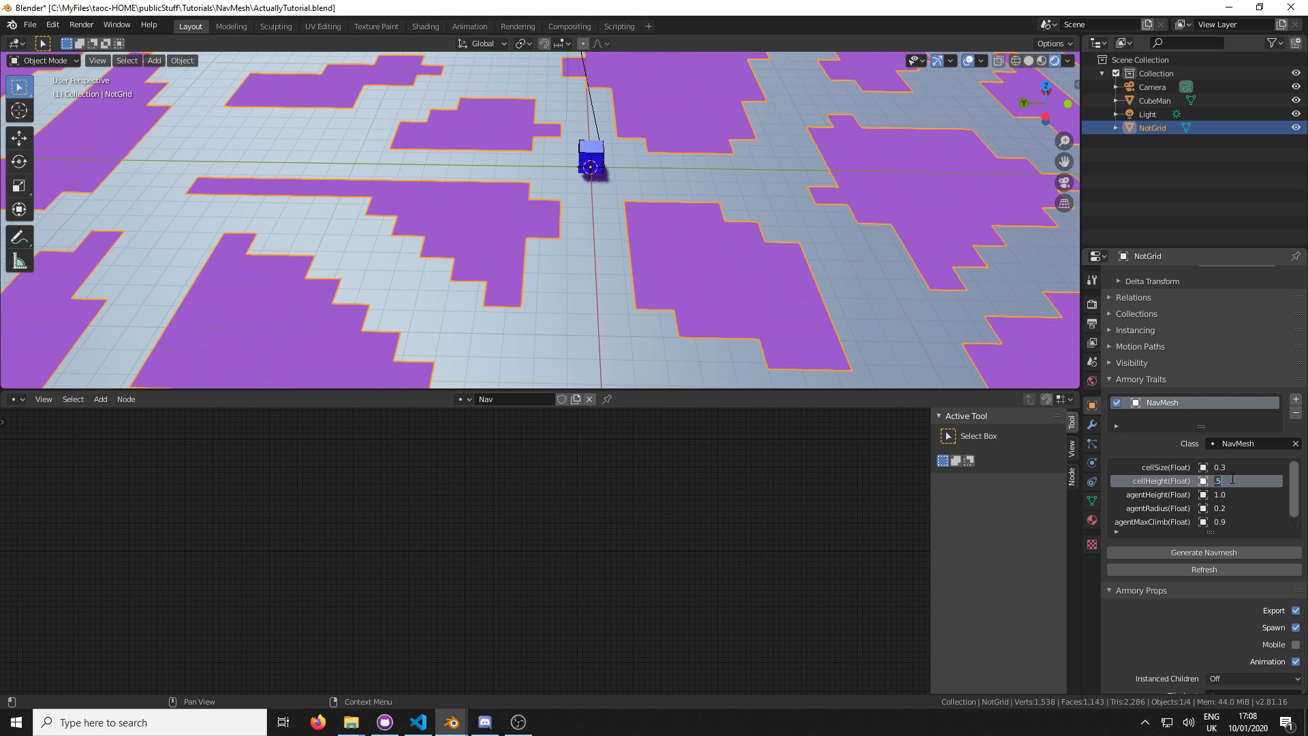
Generate the navmesh from NotGrid, inspect nav_Plane, then delete it
click(1226, 552)
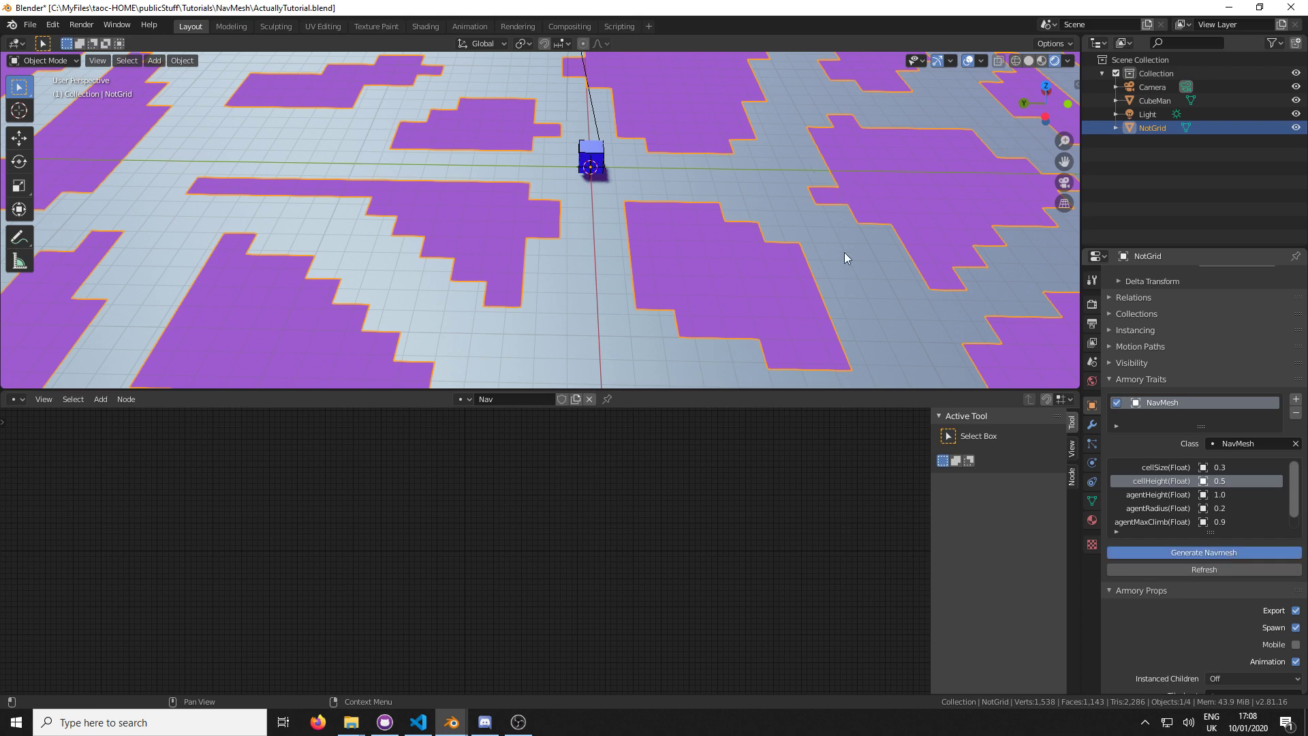
scroll(747, 252, down, 5)
middle_drag(746, 252, 665, 225)
scroll(555, 210, up, 5)
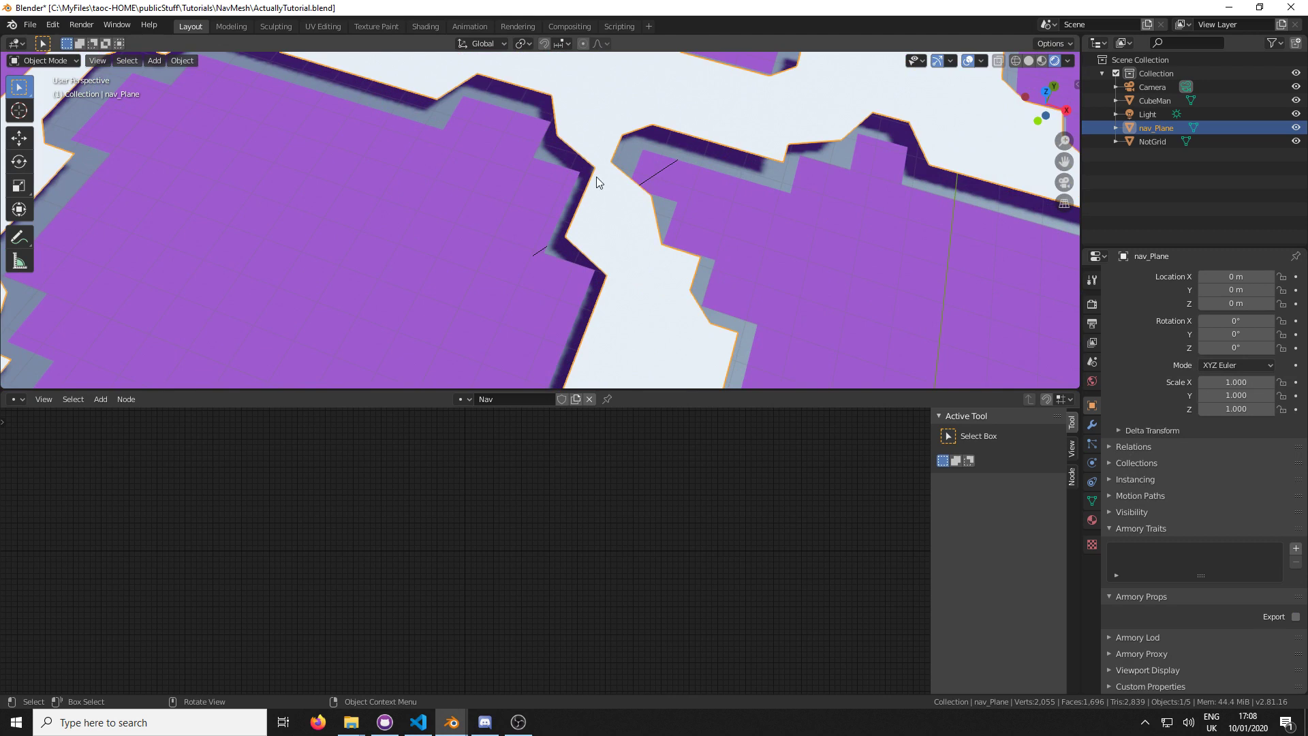
scroll(643, 242, down, 5)
middle_drag(757, 259, 712, 212)
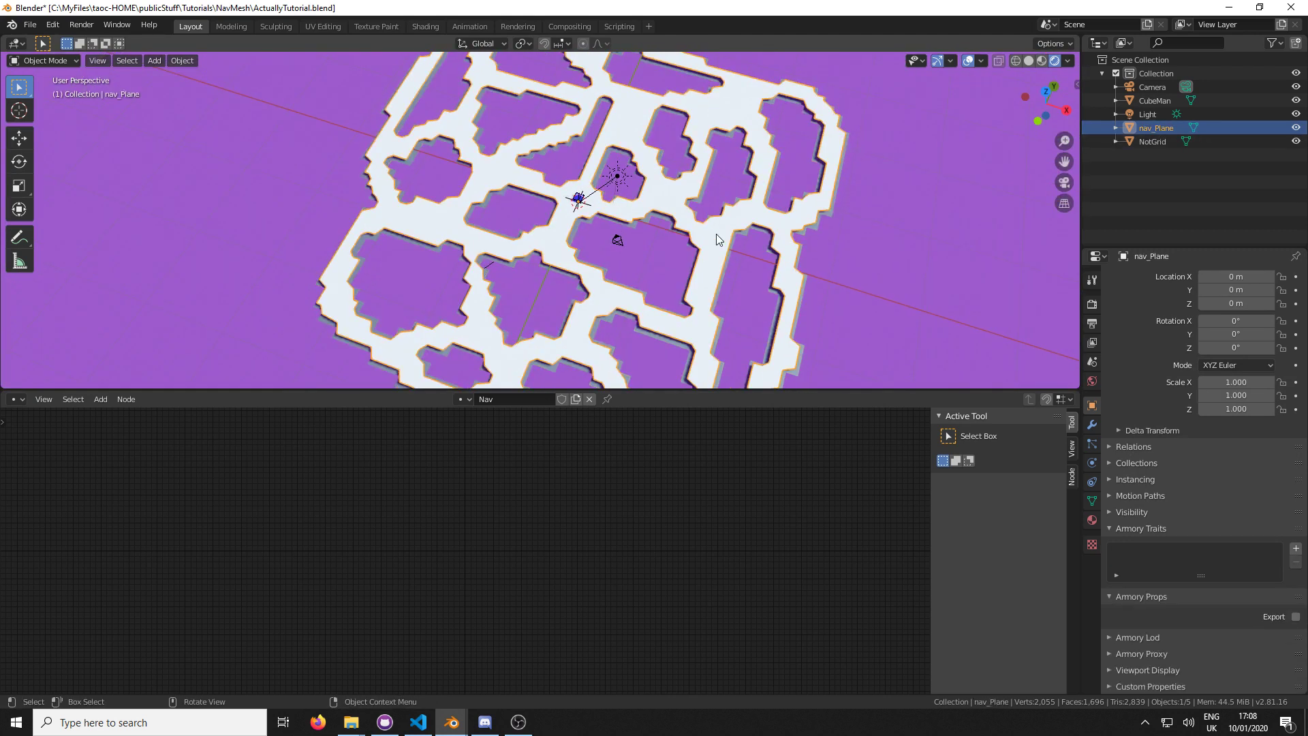
key(Delete)
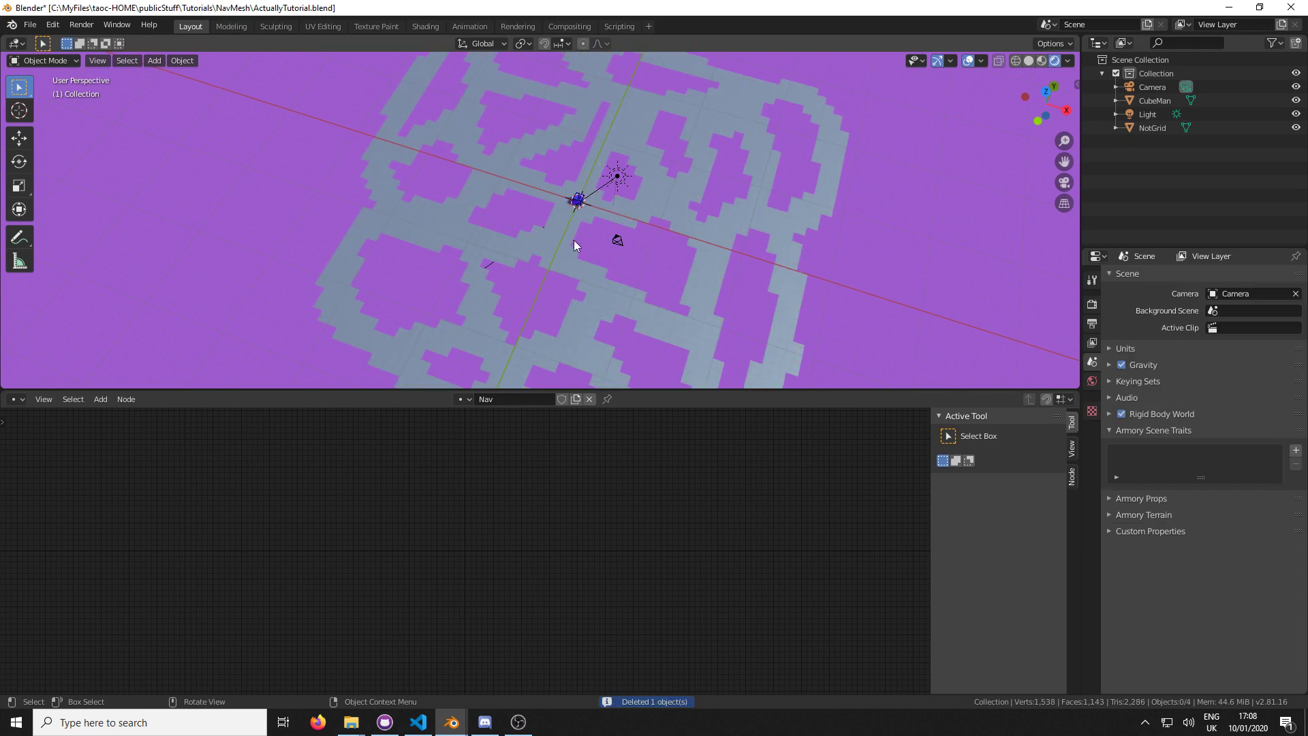
middle_drag(574, 239, 578, 202)
With NotGrid selected, set the Armory Player camera in Render properties to Viewport
click(614, 220)
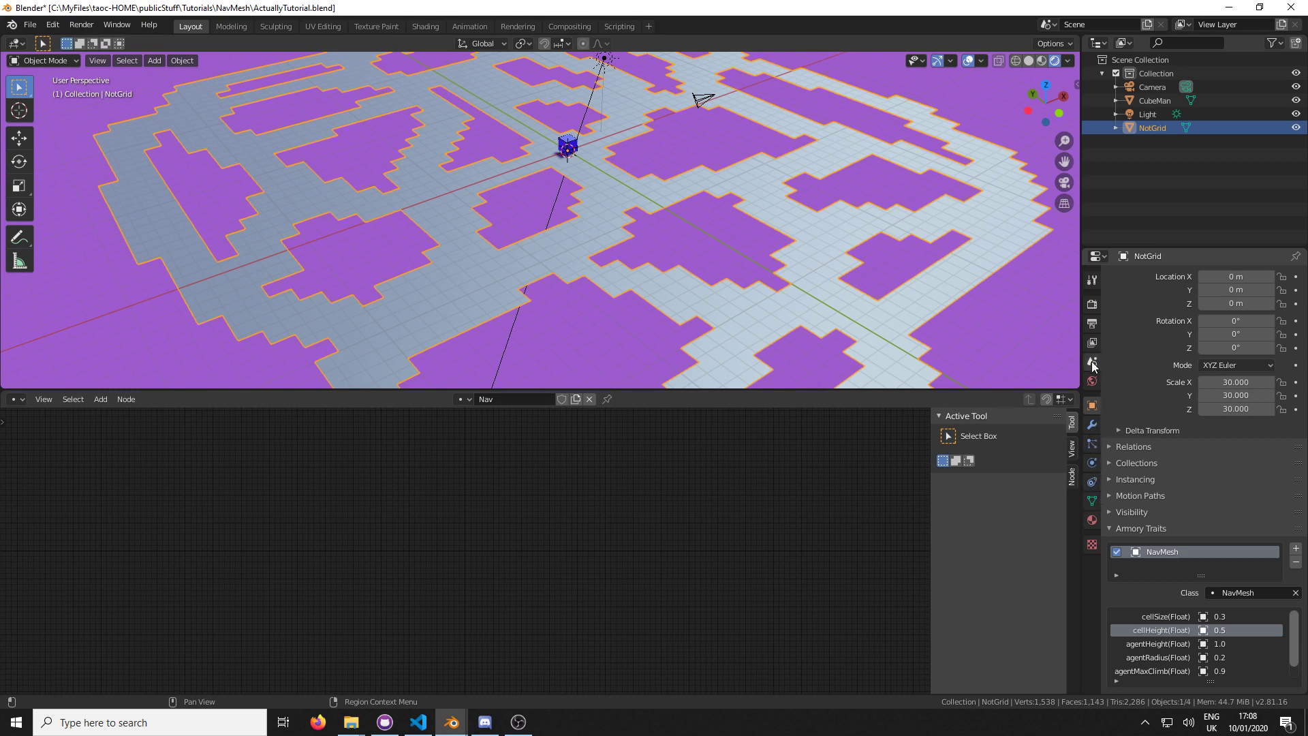
click(1092, 304)
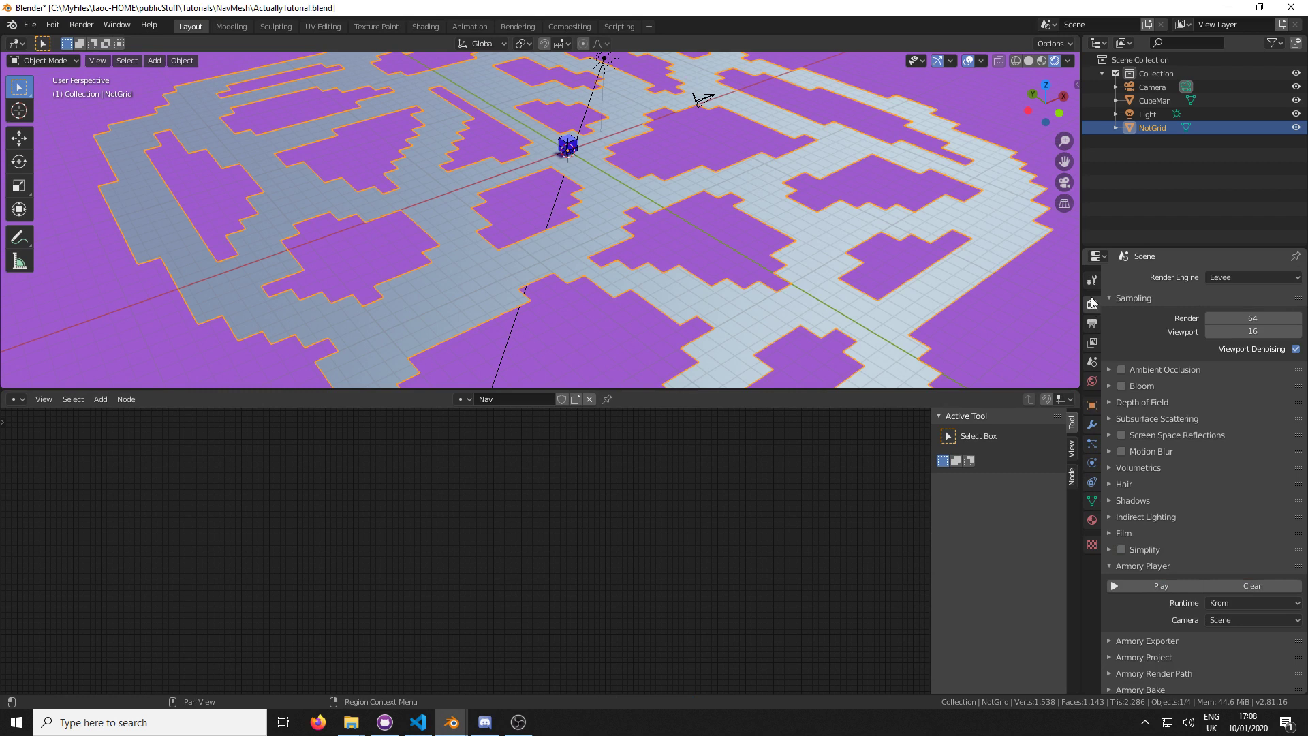
click(1252, 620)
click(1224, 651)
scroll(713, 242, up, 2)
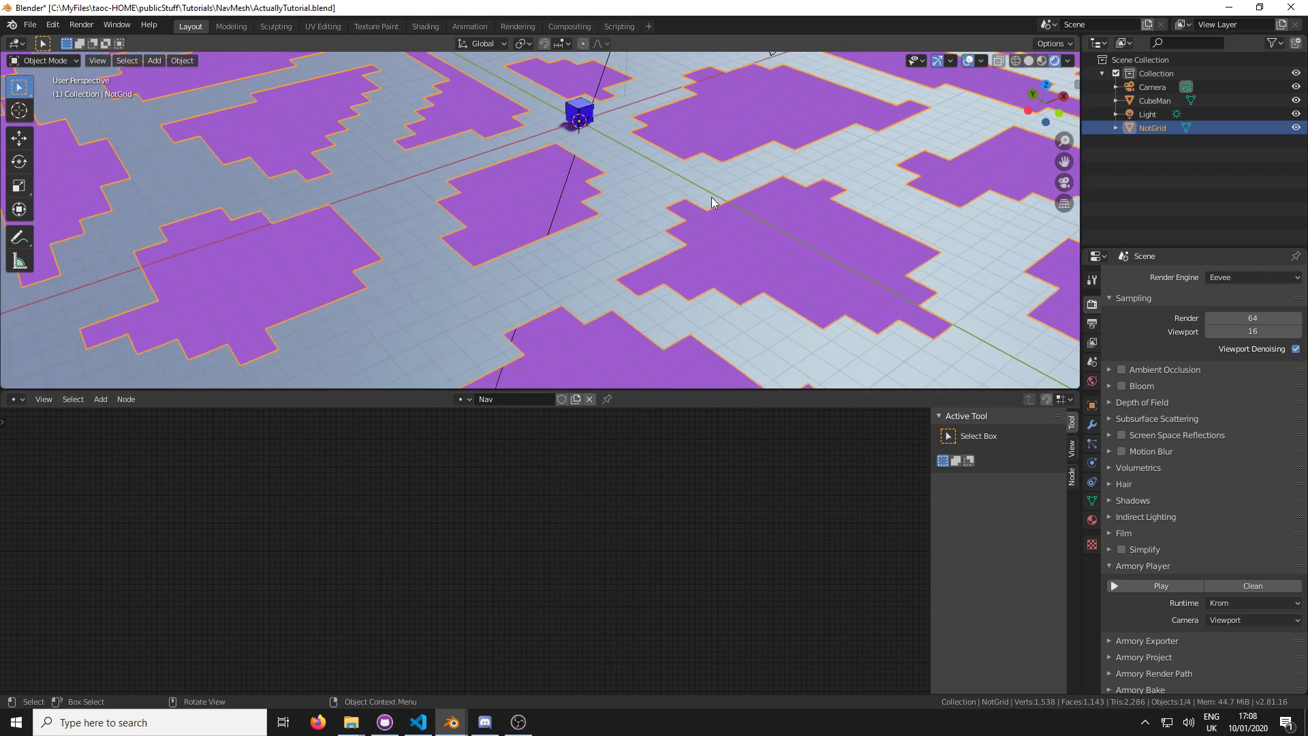
scroll(712, 202, down, 3)
scroll(692, 232, down, 2)
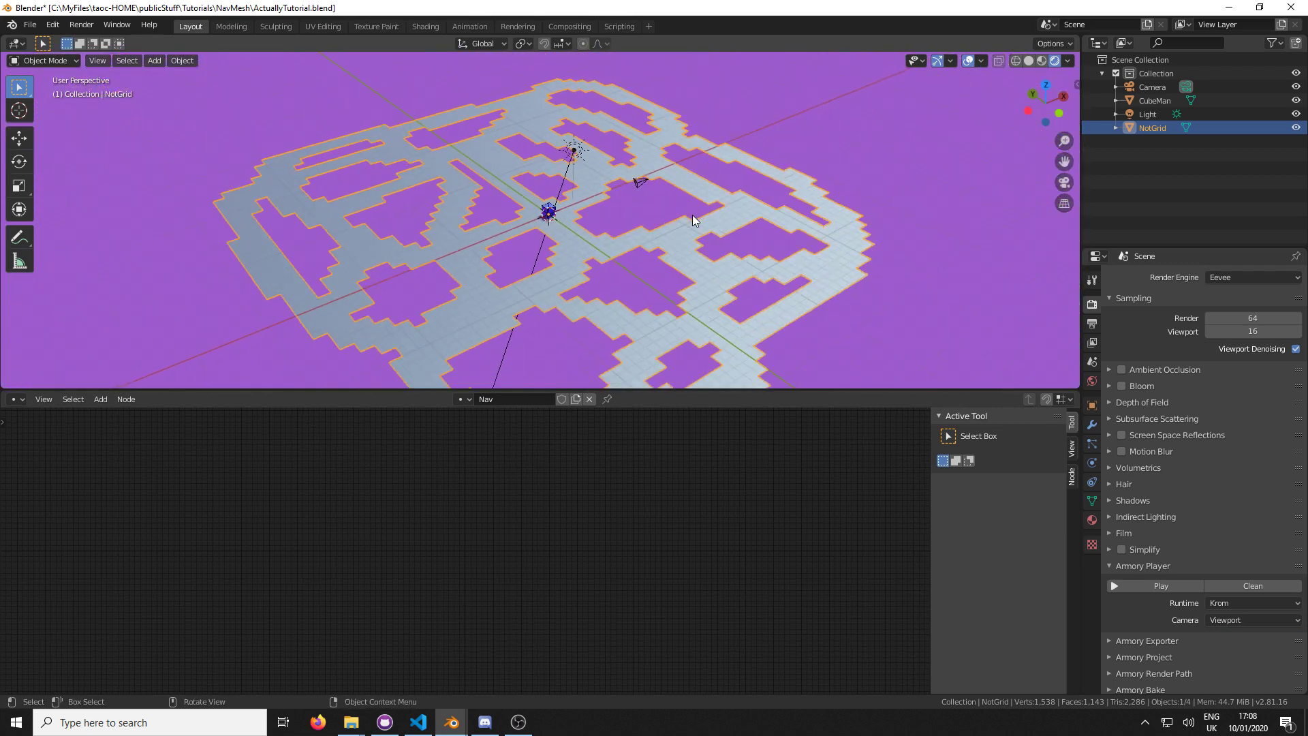
scroll(692, 219, up, 4)
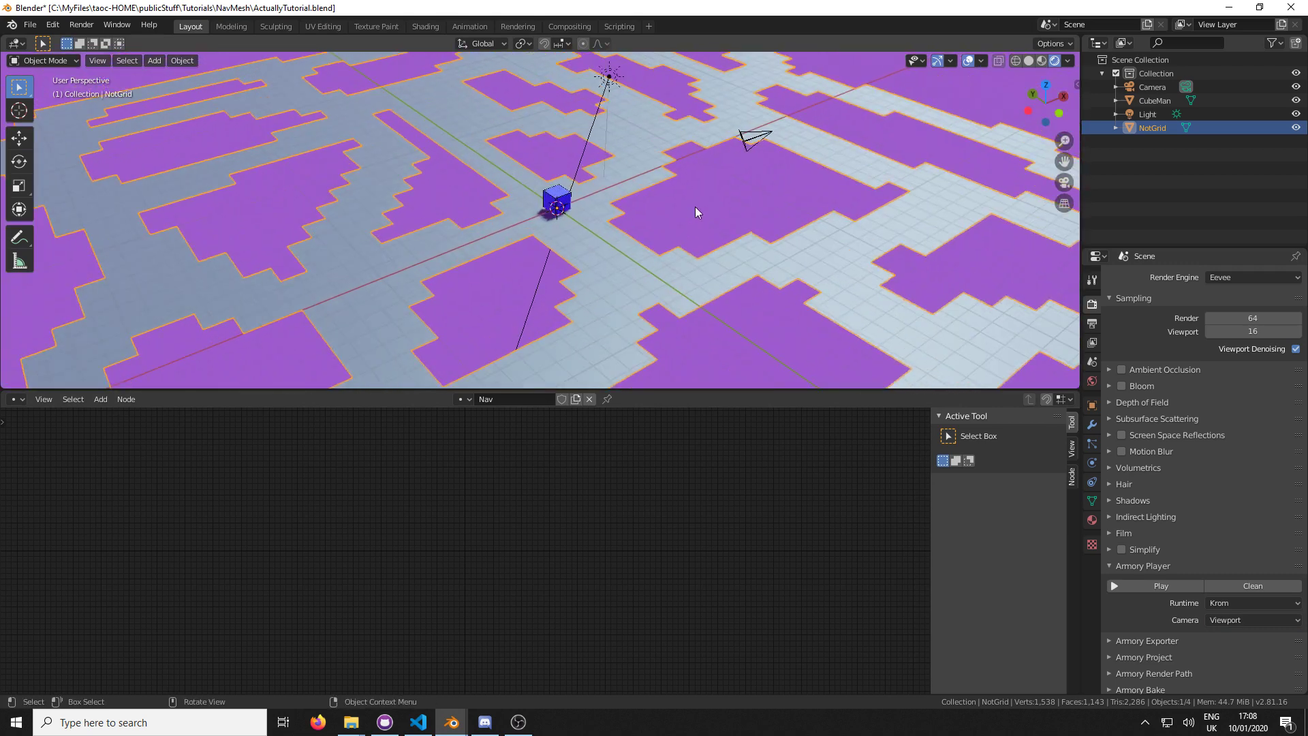
scroll(695, 208, down, 2)
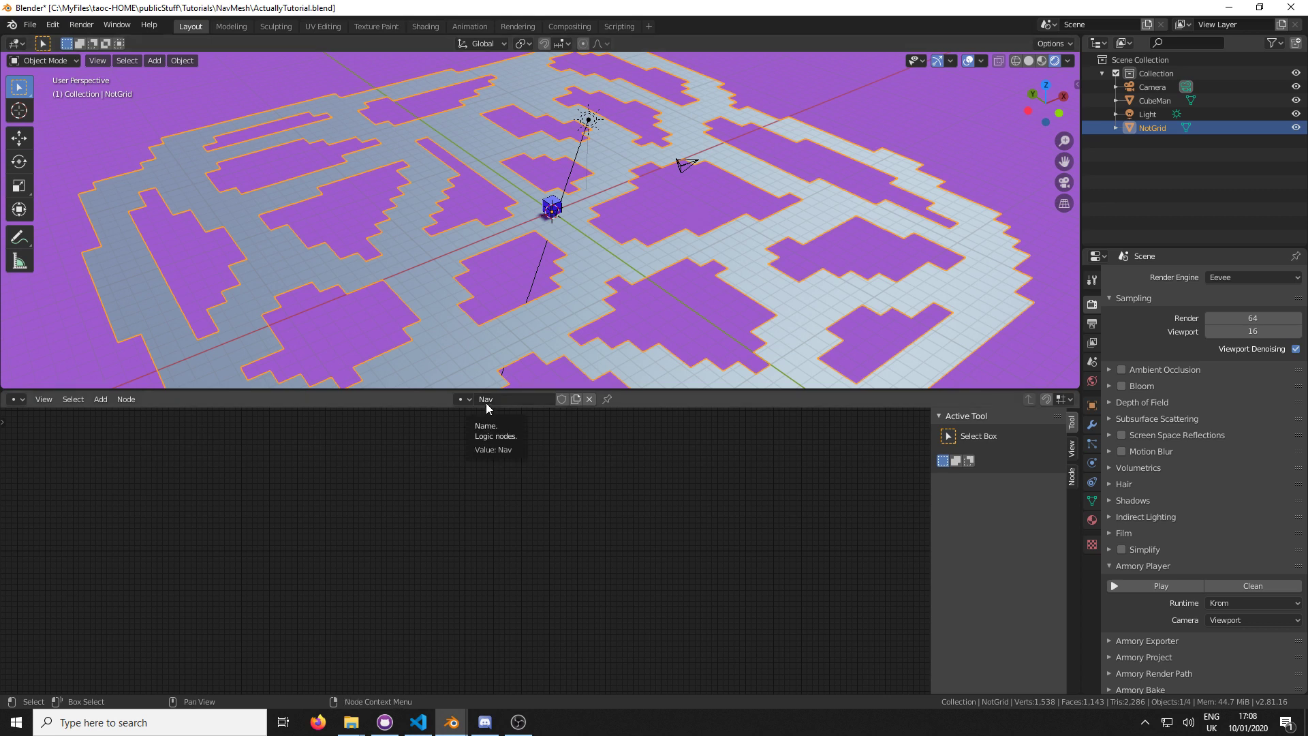
Add an On Mouse node to the Nav tree by searching 'mou'
key(shift+a)
click(463, 464)
text(onm)
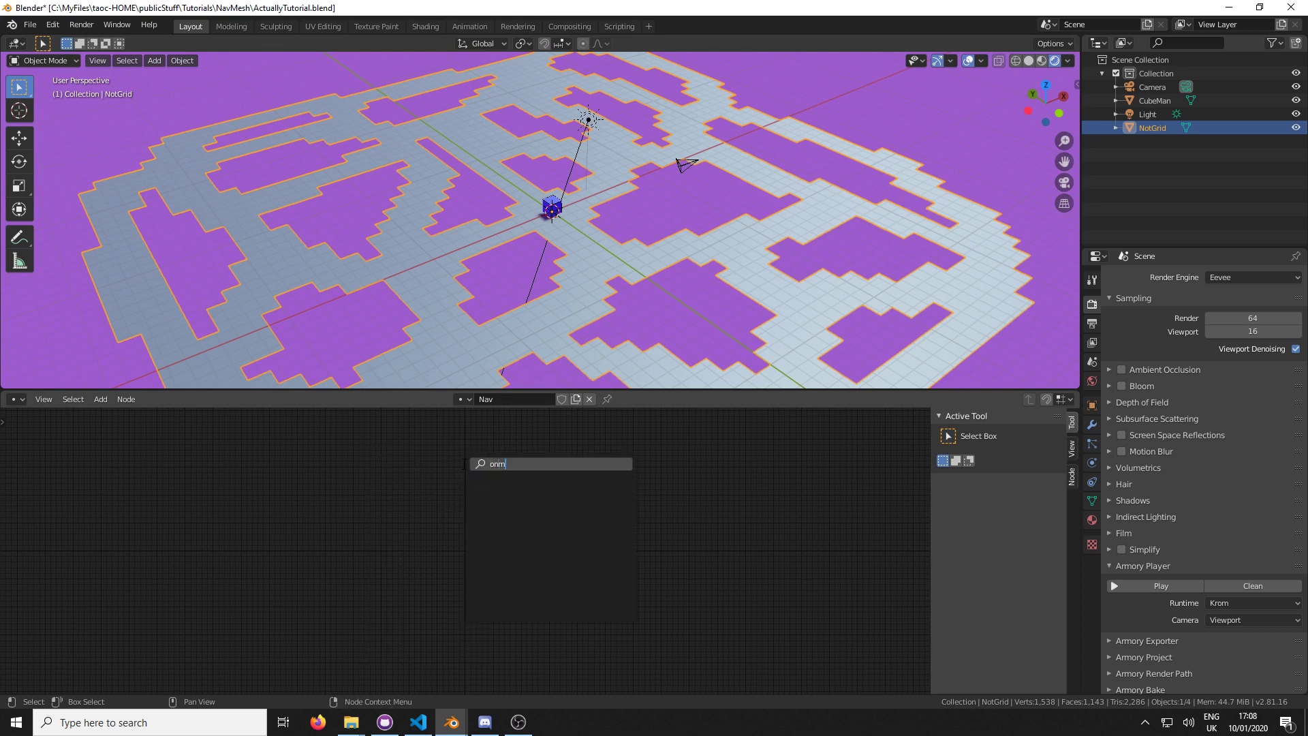
key(BackSpace)
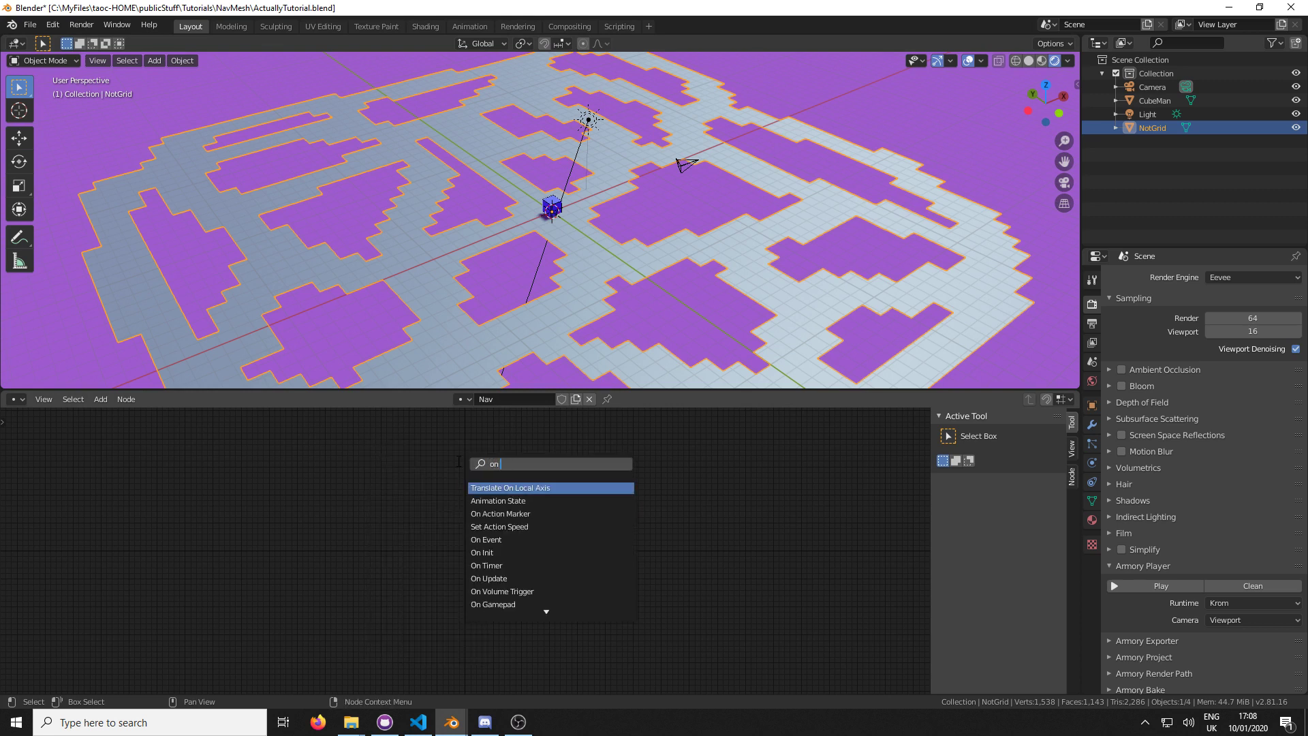
text(mou)
key(Return)
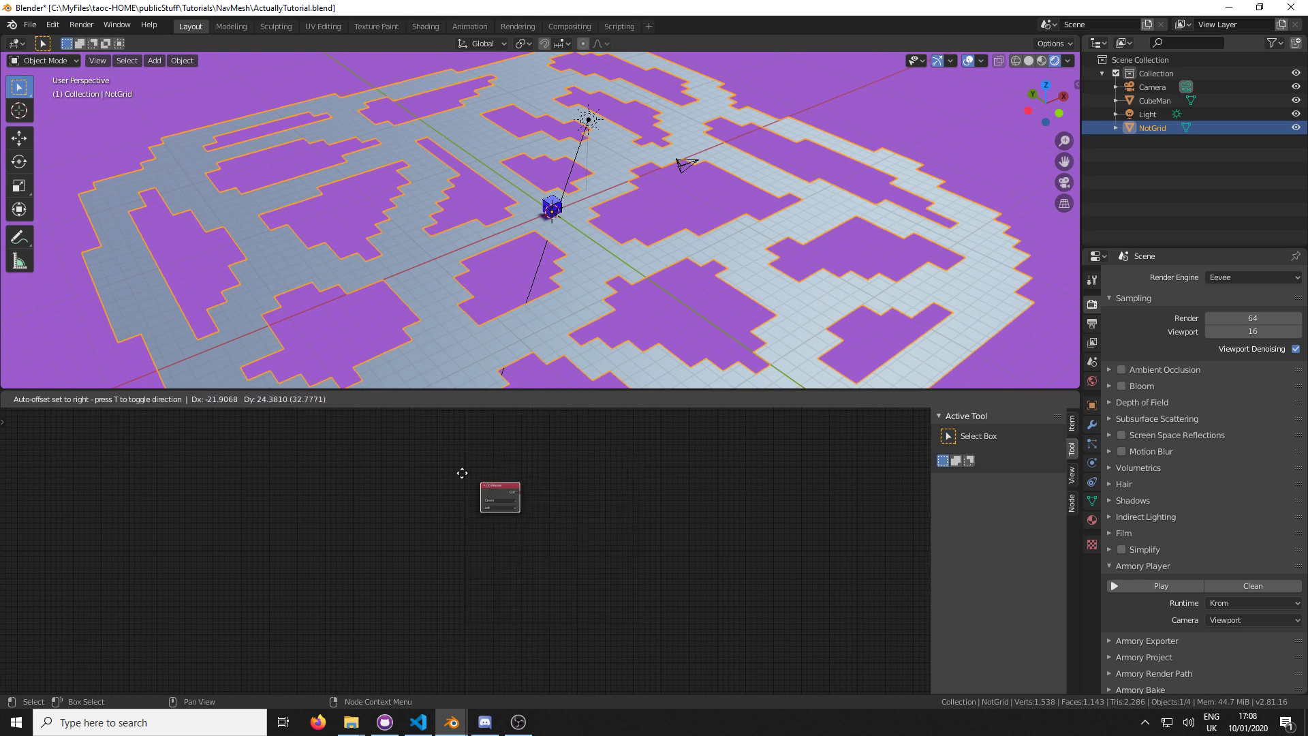
click(405, 555)
scroll(404, 555, up, 3)
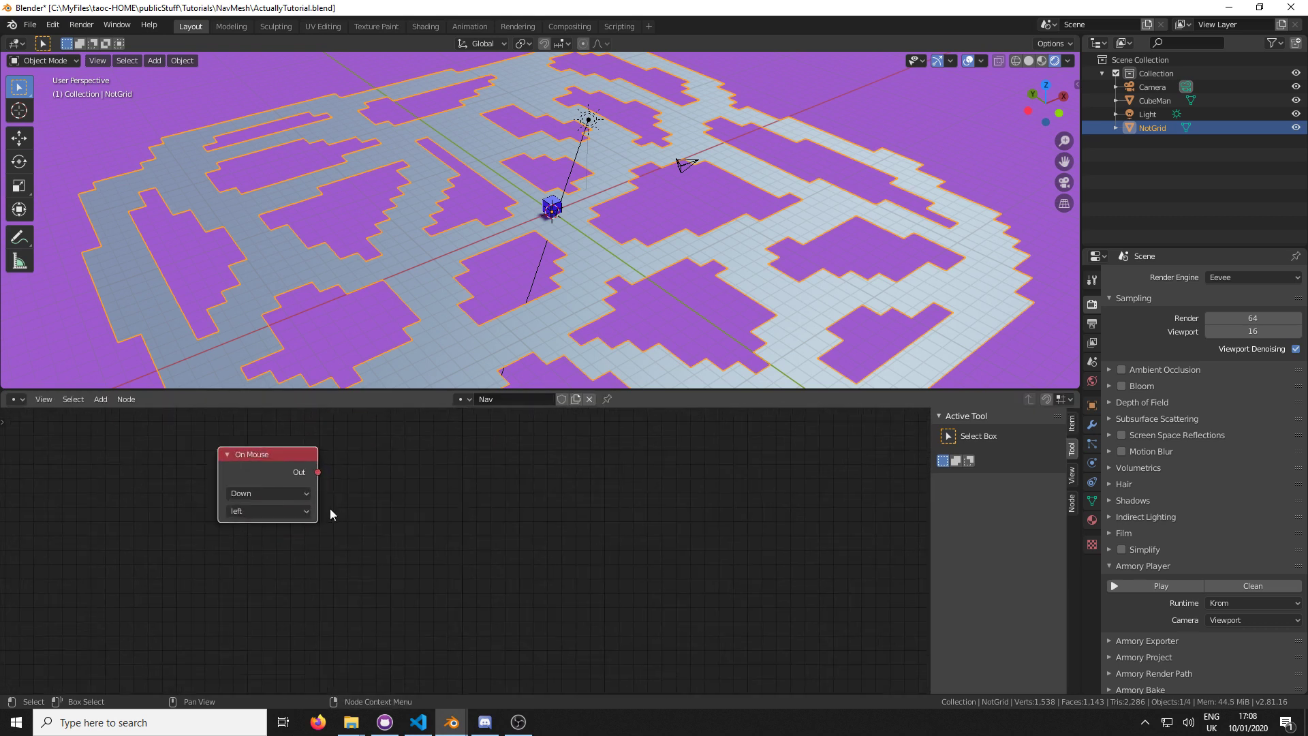
drag(239, 446, 273, 414)
Set the On Mouse node to fire on Released with the right button
click(281, 456)
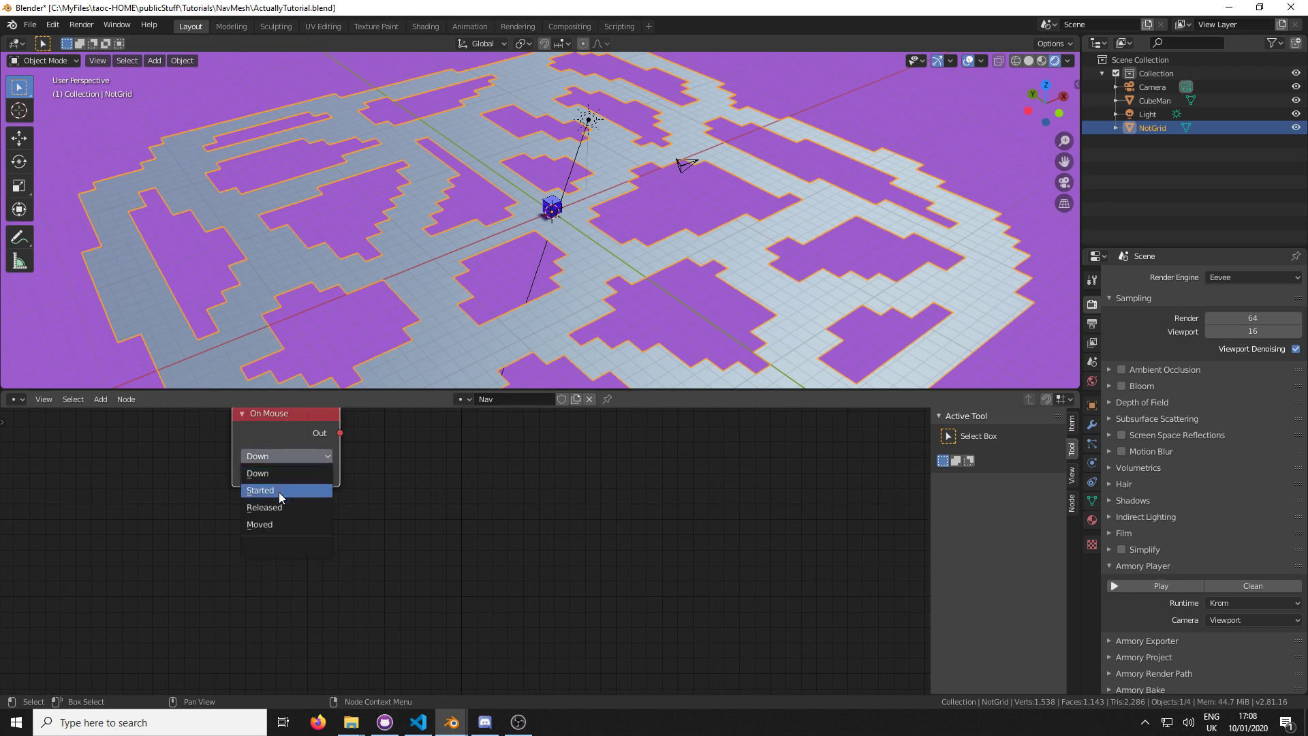
click(283, 506)
click(277, 476)
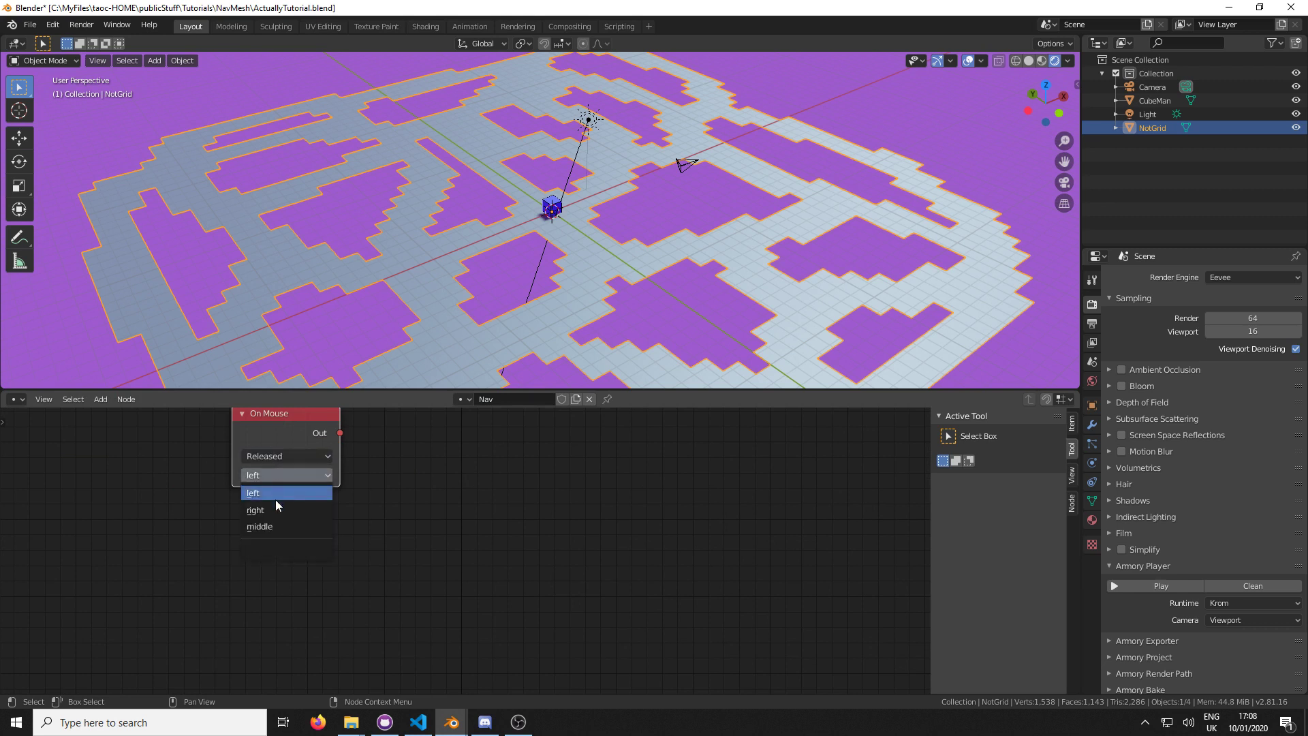
click(289, 508)
right_click(379, 475)
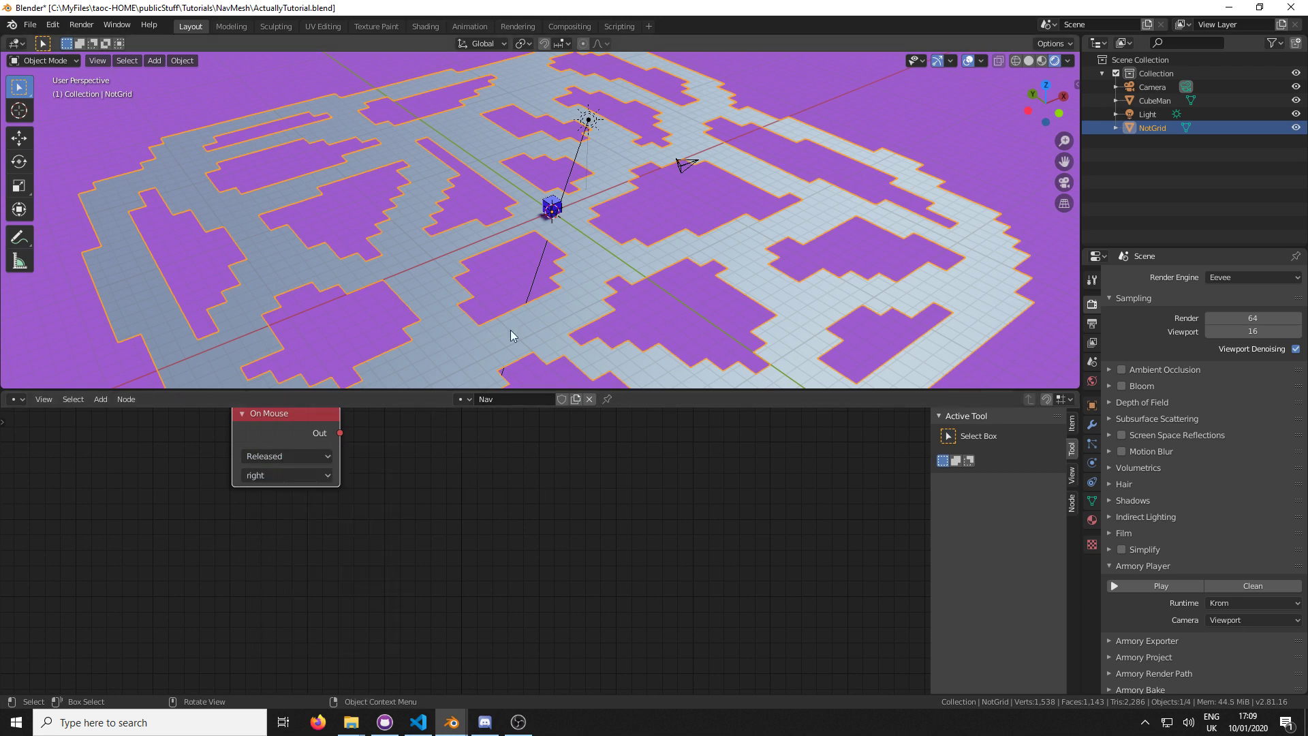
Add a Go To Location node and link On Mouse Out to its In socket
key(shift+a)
click(496, 468)
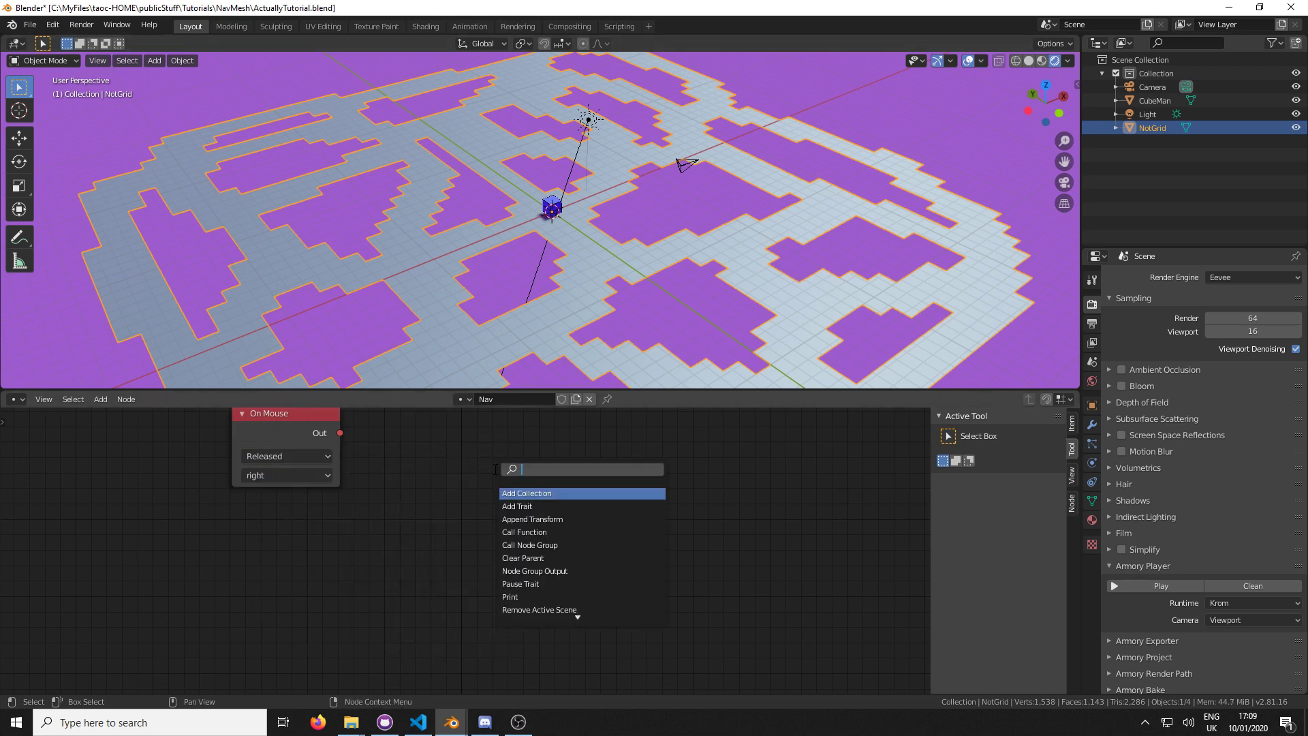
text(go to)
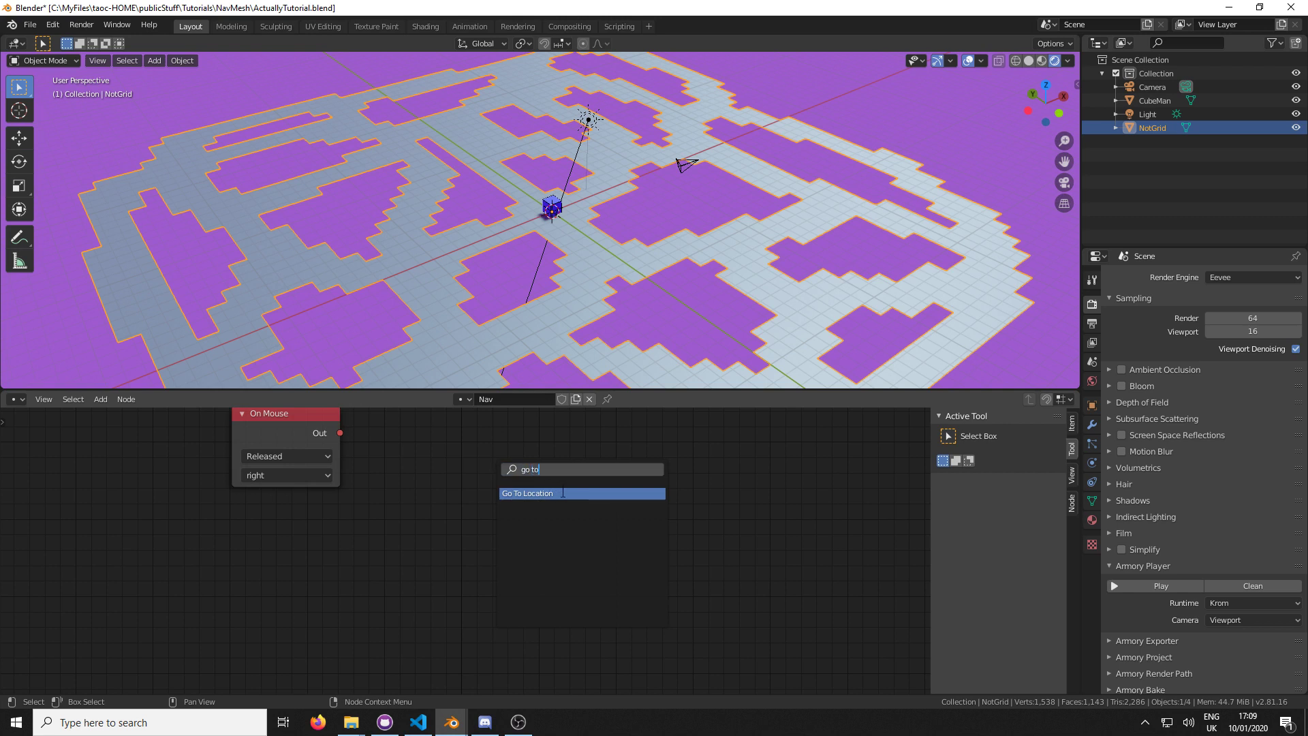
click(563, 493)
drag(340, 432, 453, 464)
click(450, 419)
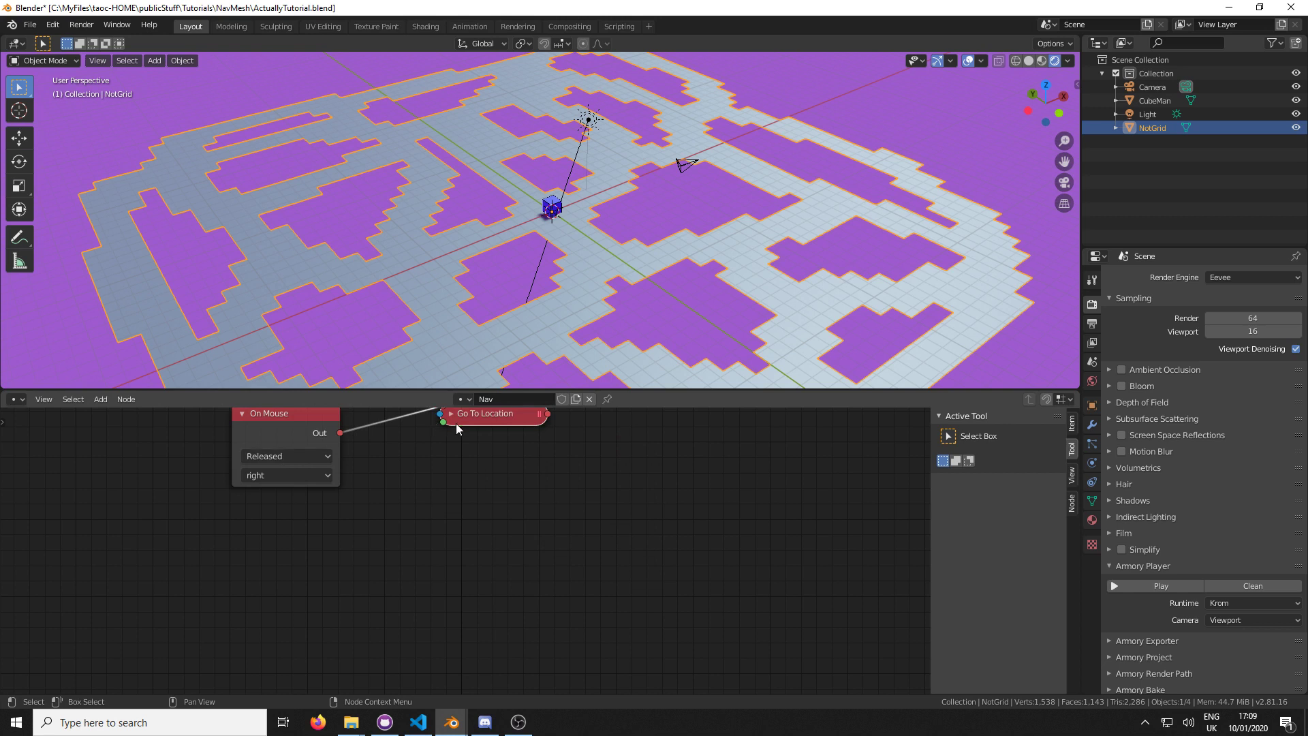
click(451, 415)
click(340, 434)
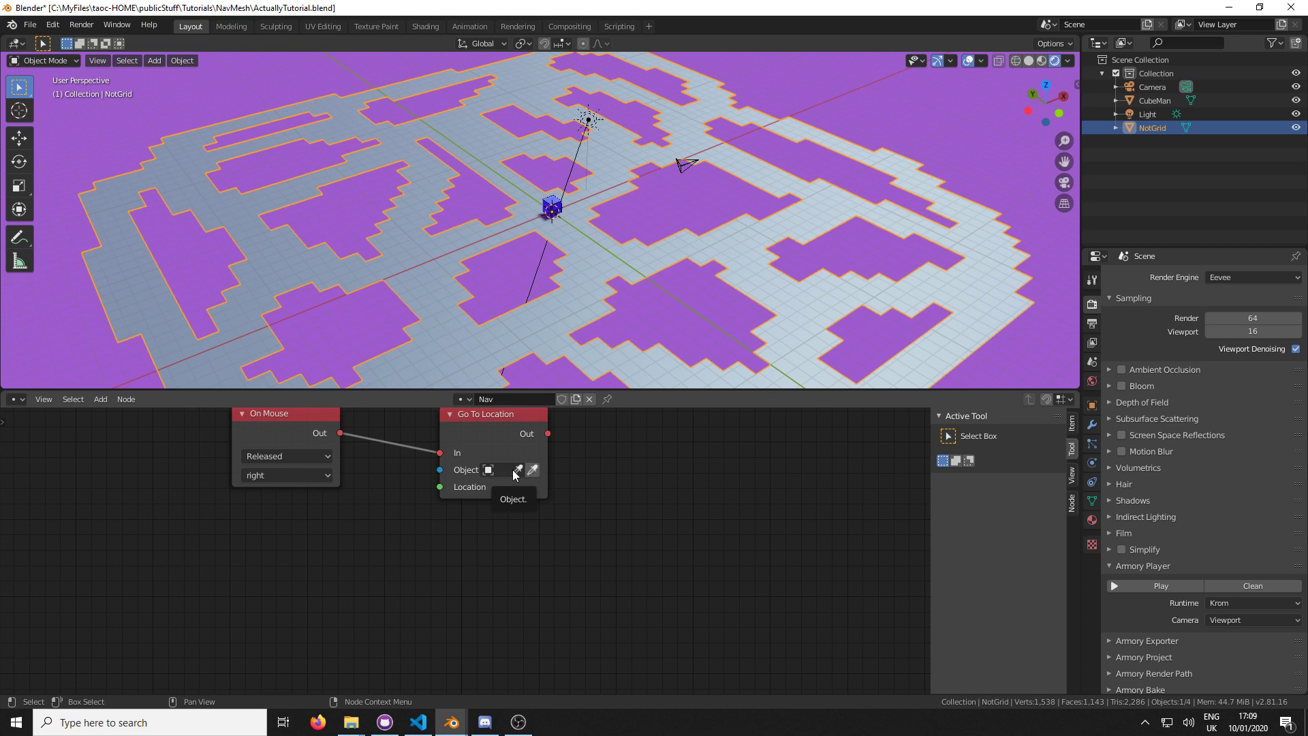
scroll(586, 484, down, 2)
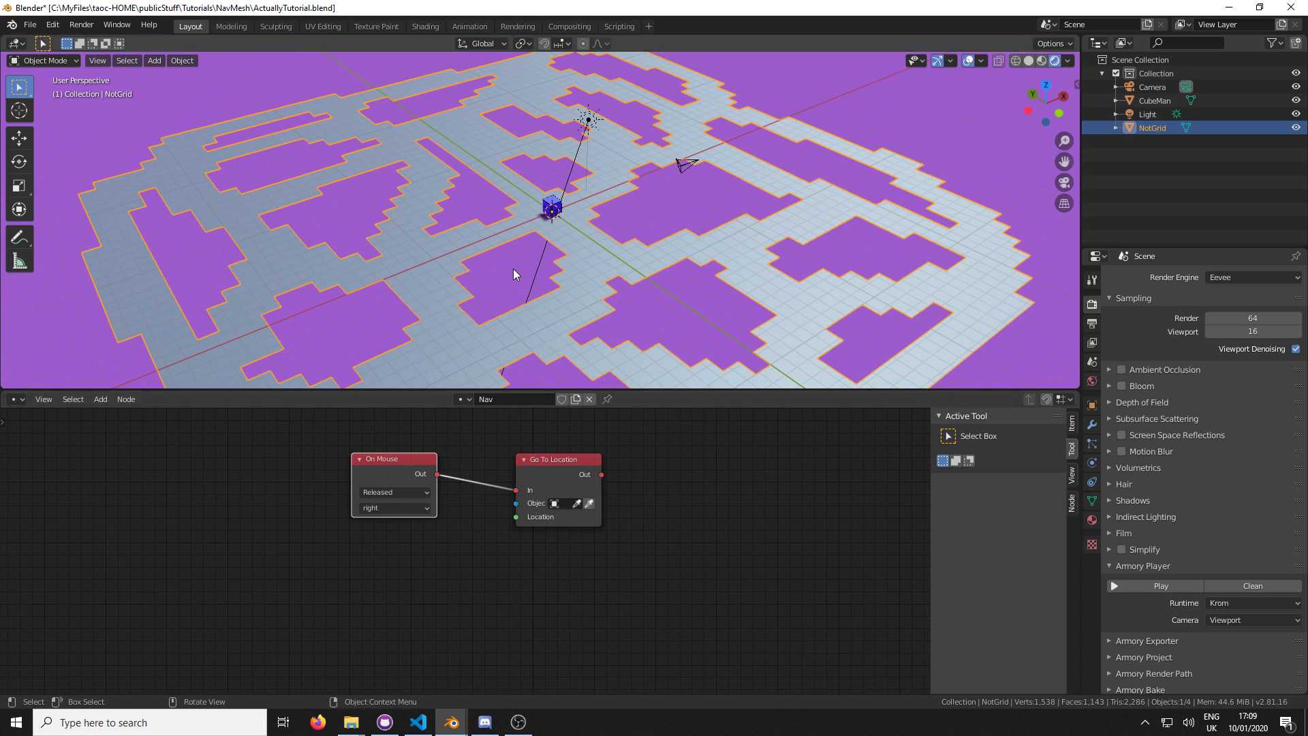
With CubeMan selected, search 'mou' and place a Mouse Coords node below On Mouse
click(549, 208)
click(1092, 405)
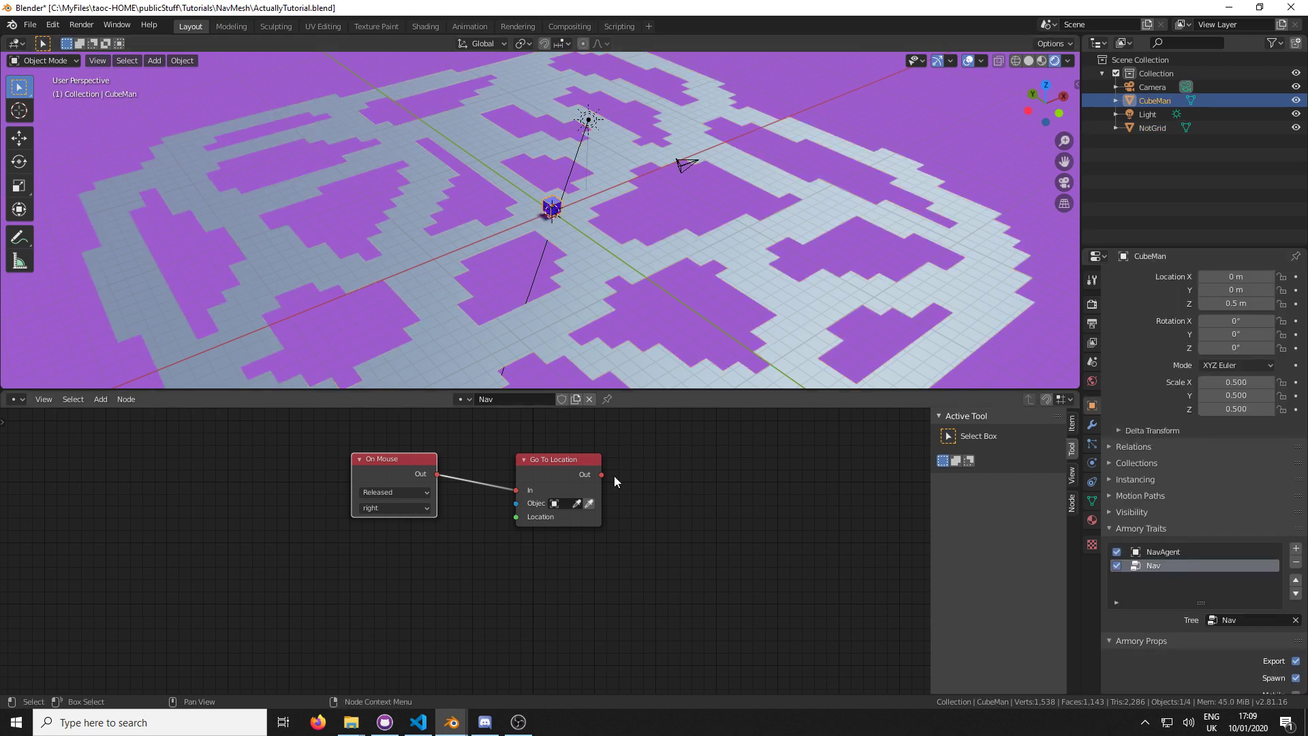
click(497, 534)
key(shift+a)
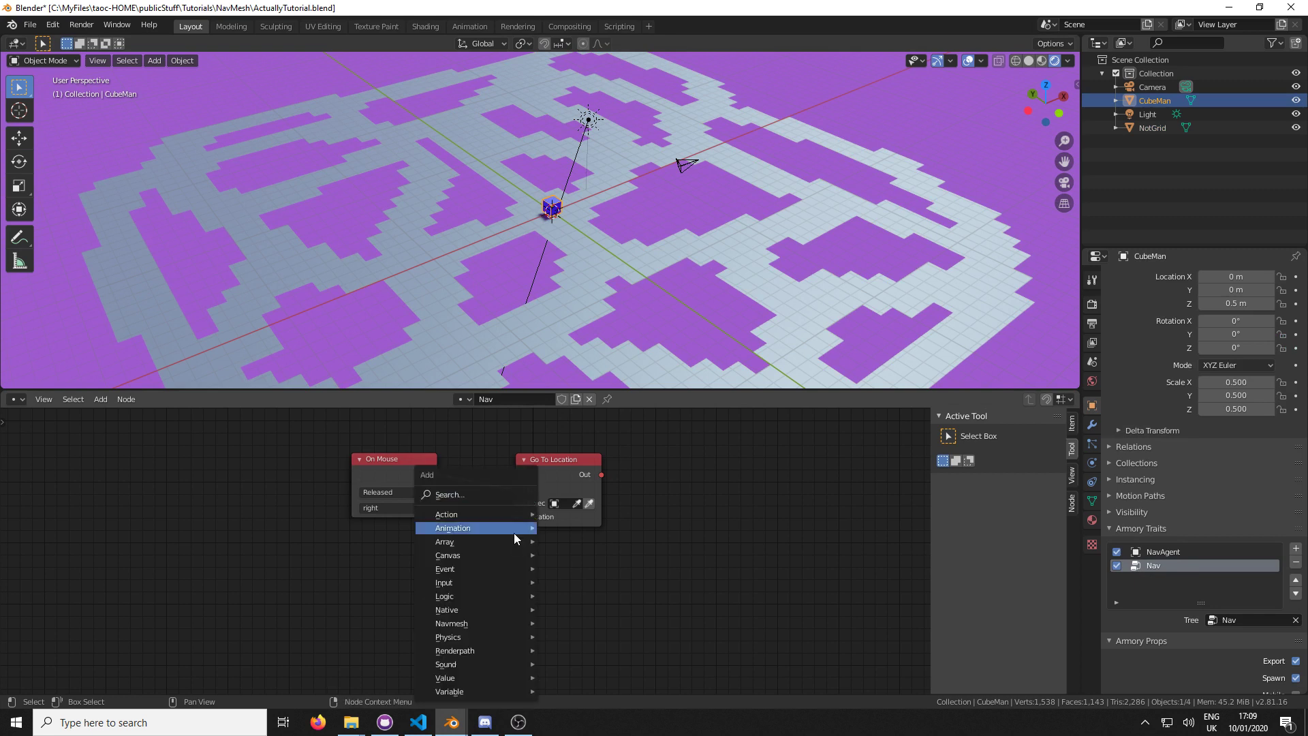
click(493, 499)
text(mouse)
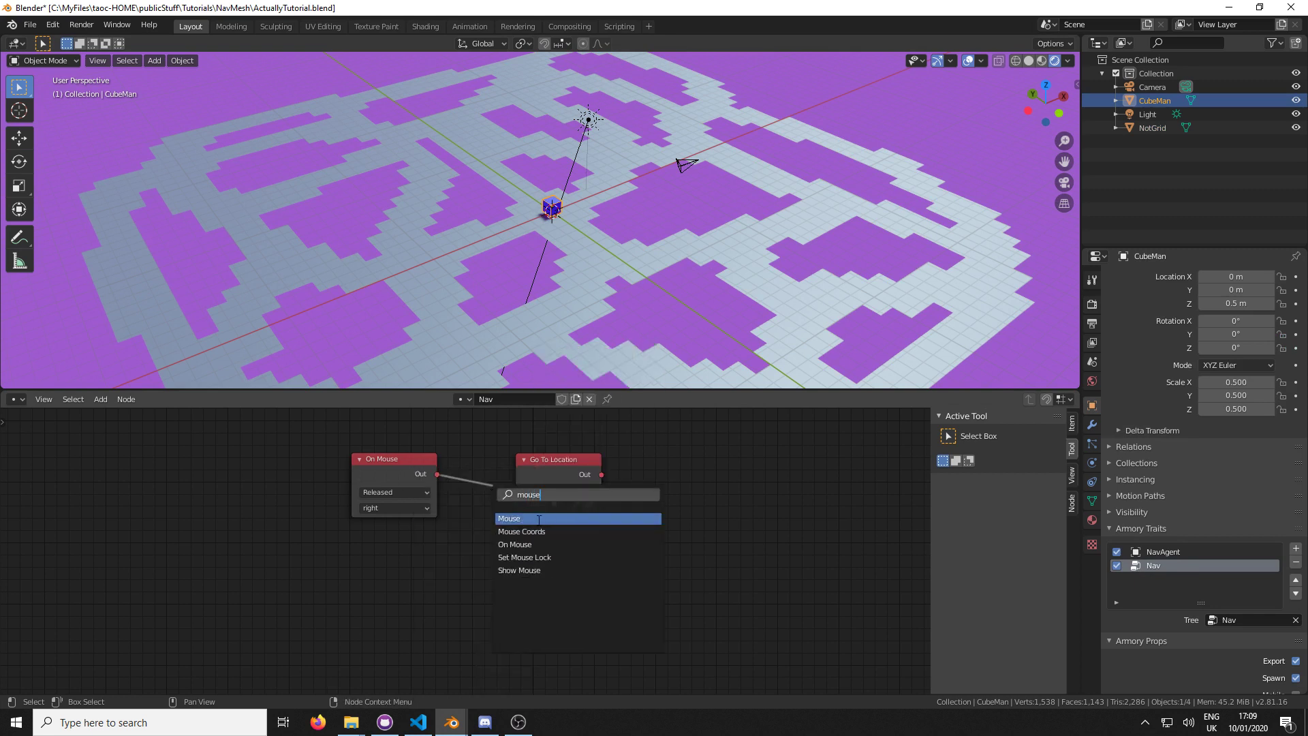
click(534, 531)
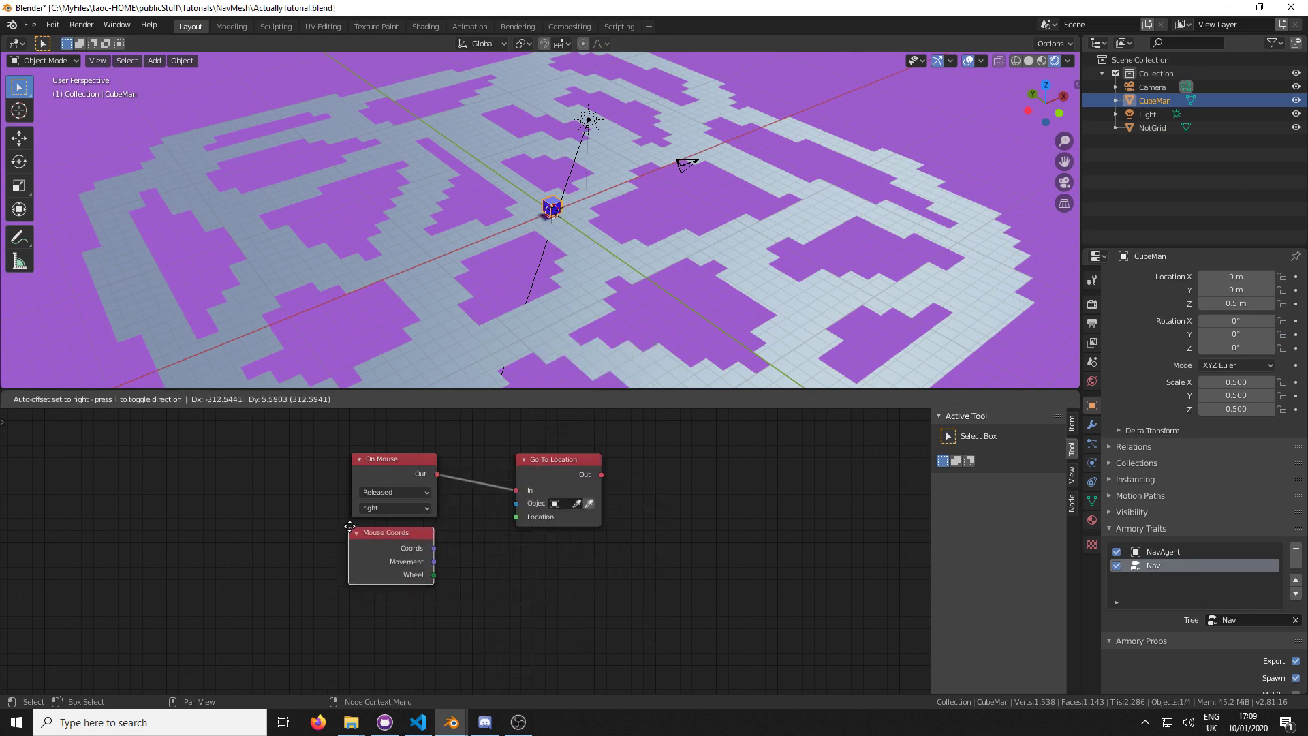
click(251, 547)
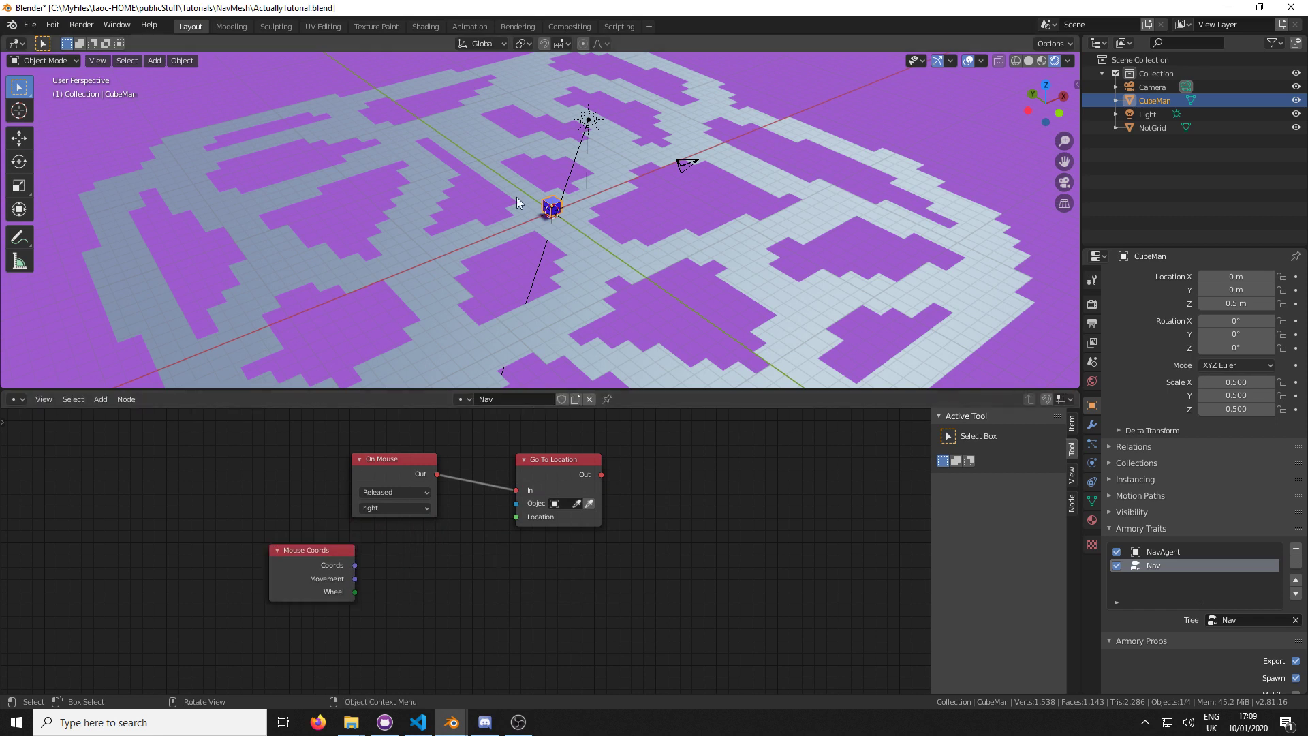
Add a Pick Location node on NotGrid that turns mouse Coords into Go To Location's target
key(shift+a)
click(415, 497)
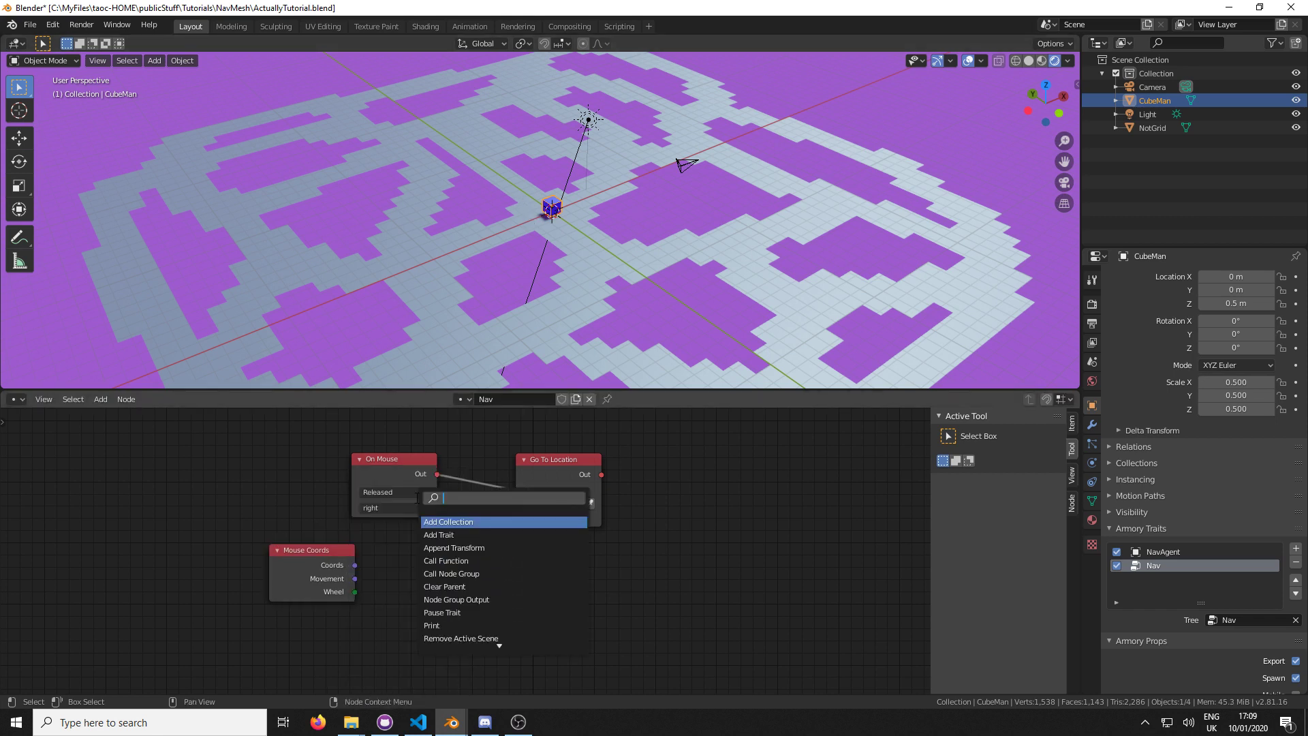
text(pick)
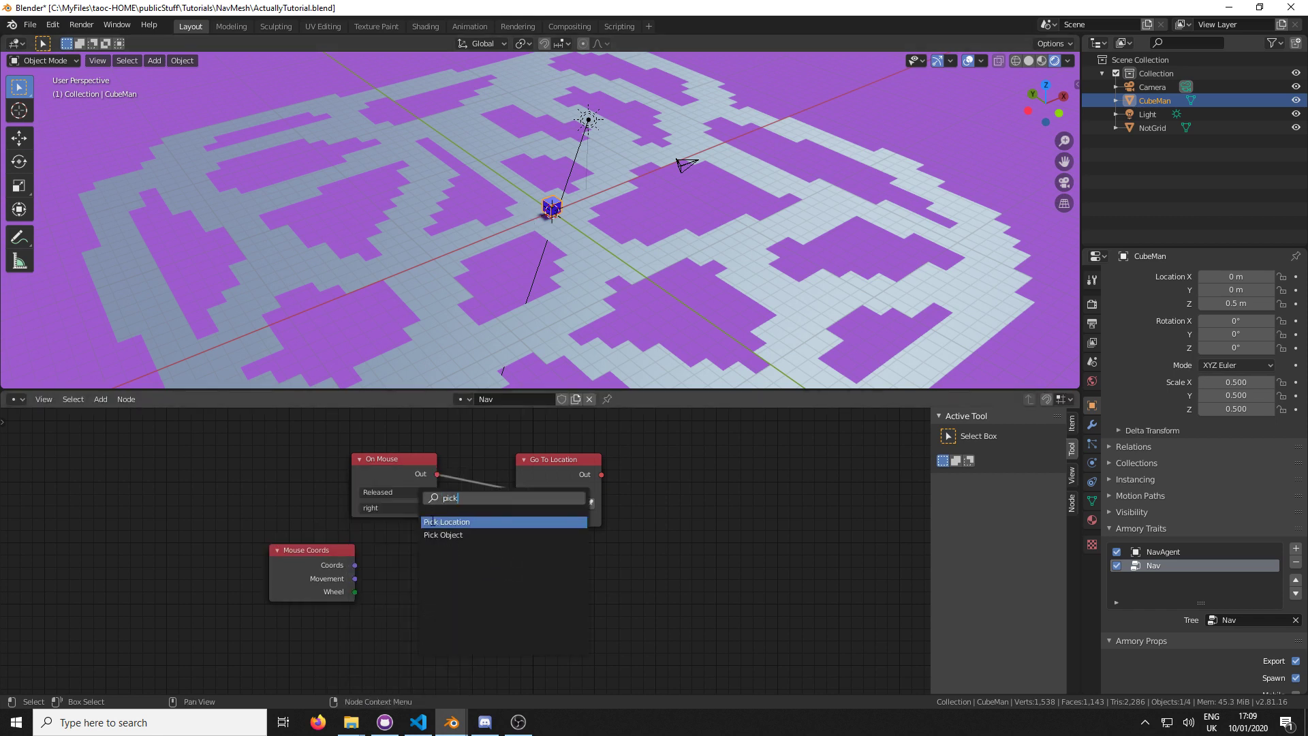
click(434, 522)
click(395, 551)
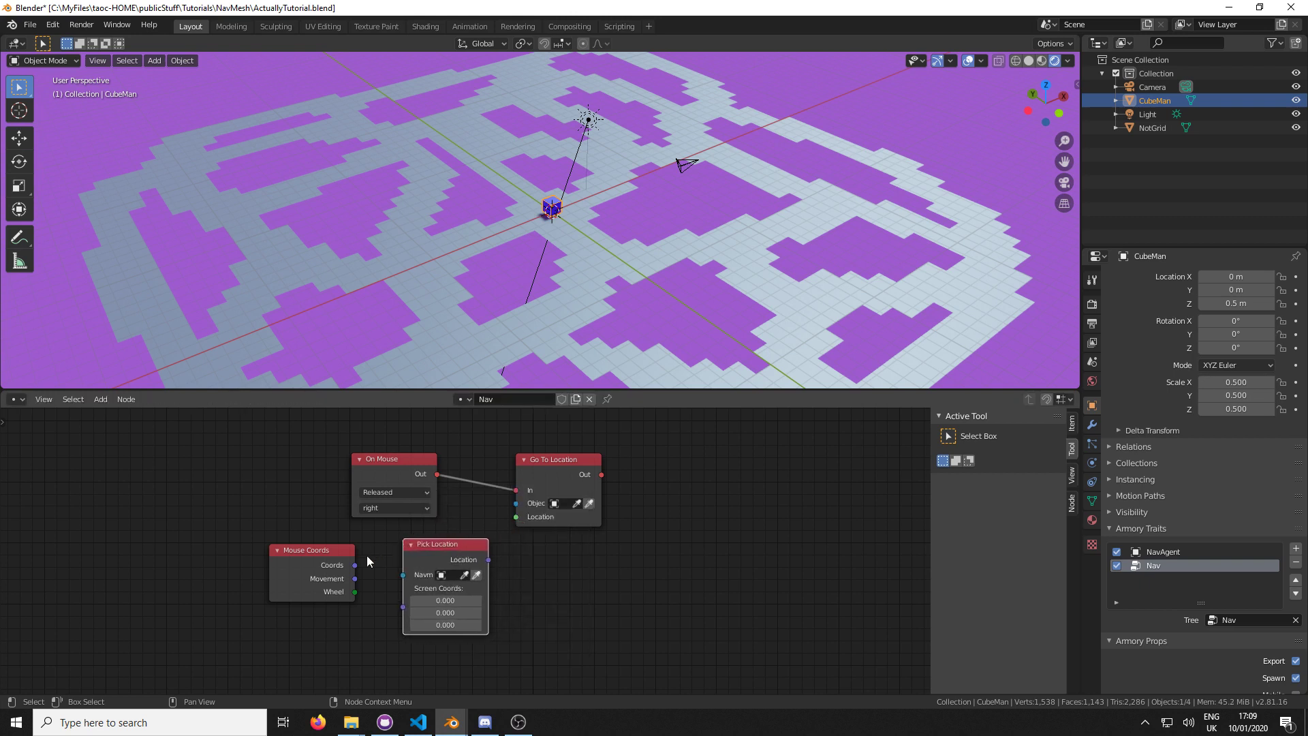
drag(355, 565, 417, 603)
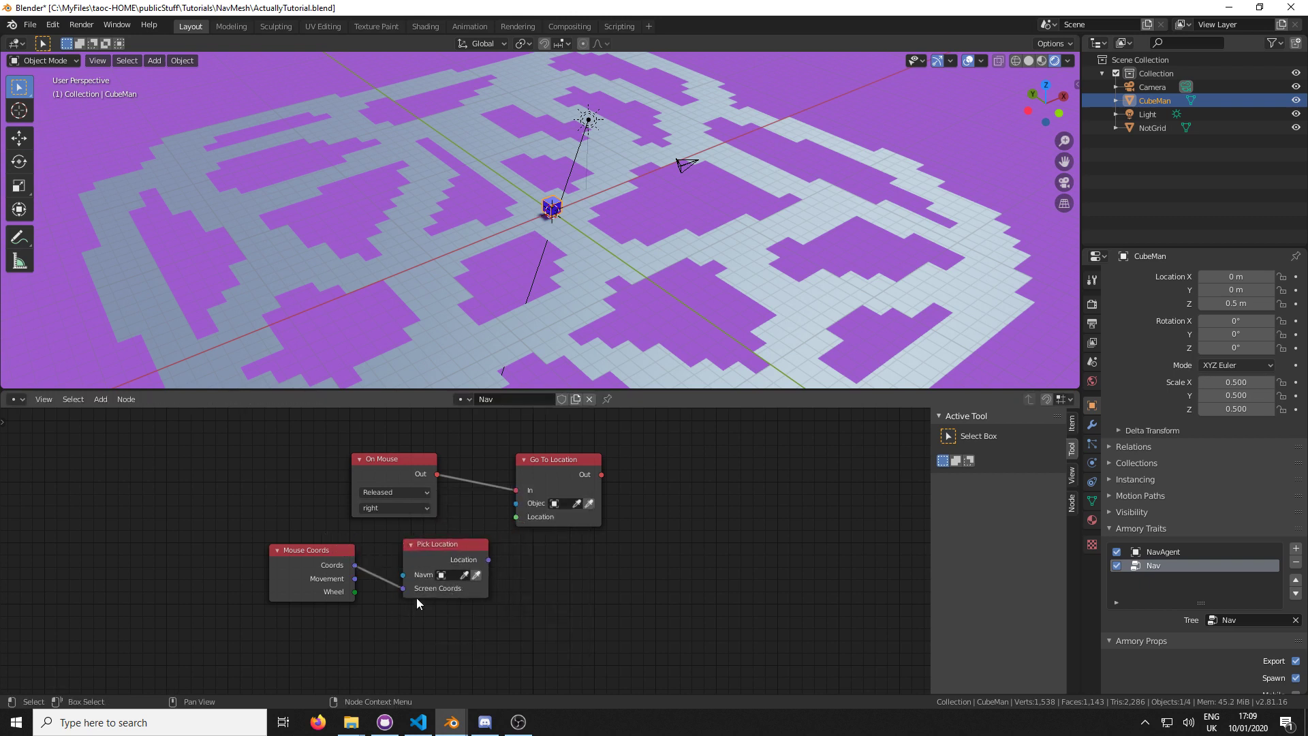
drag(488, 560, 516, 516)
click(440, 575)
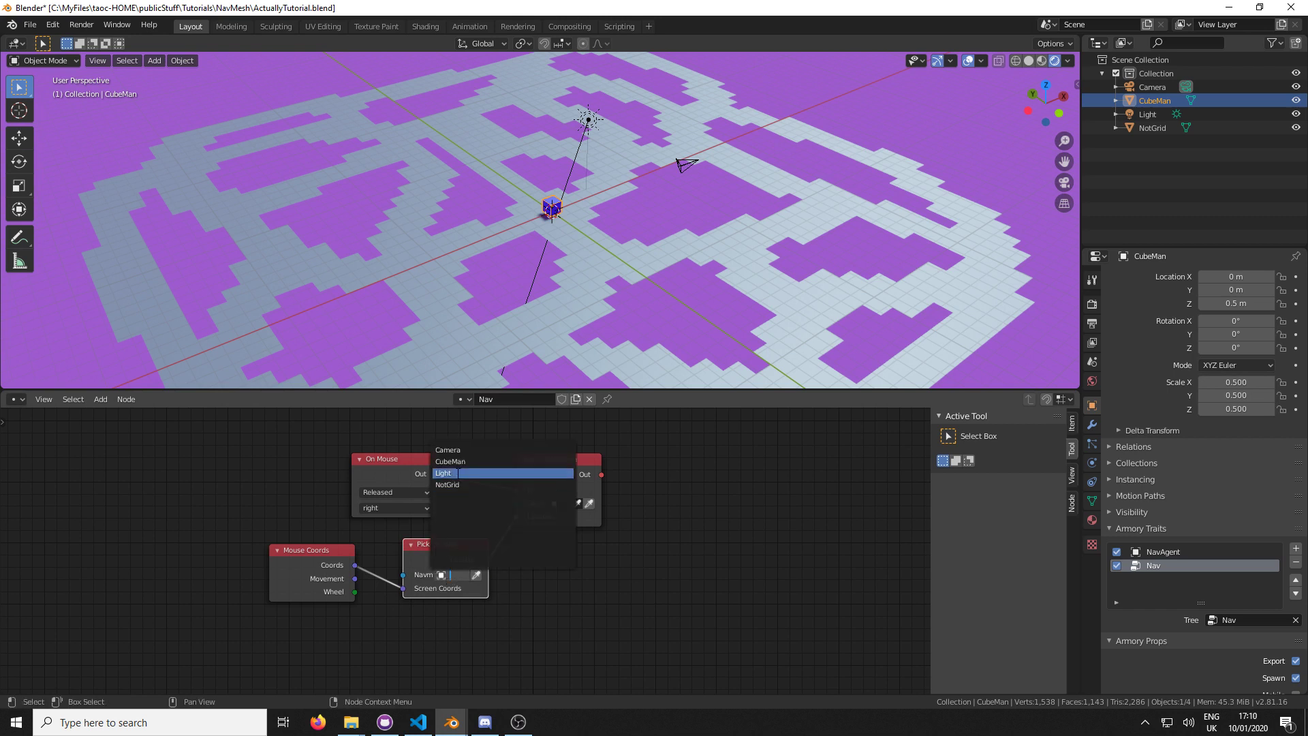
click(460, 484)
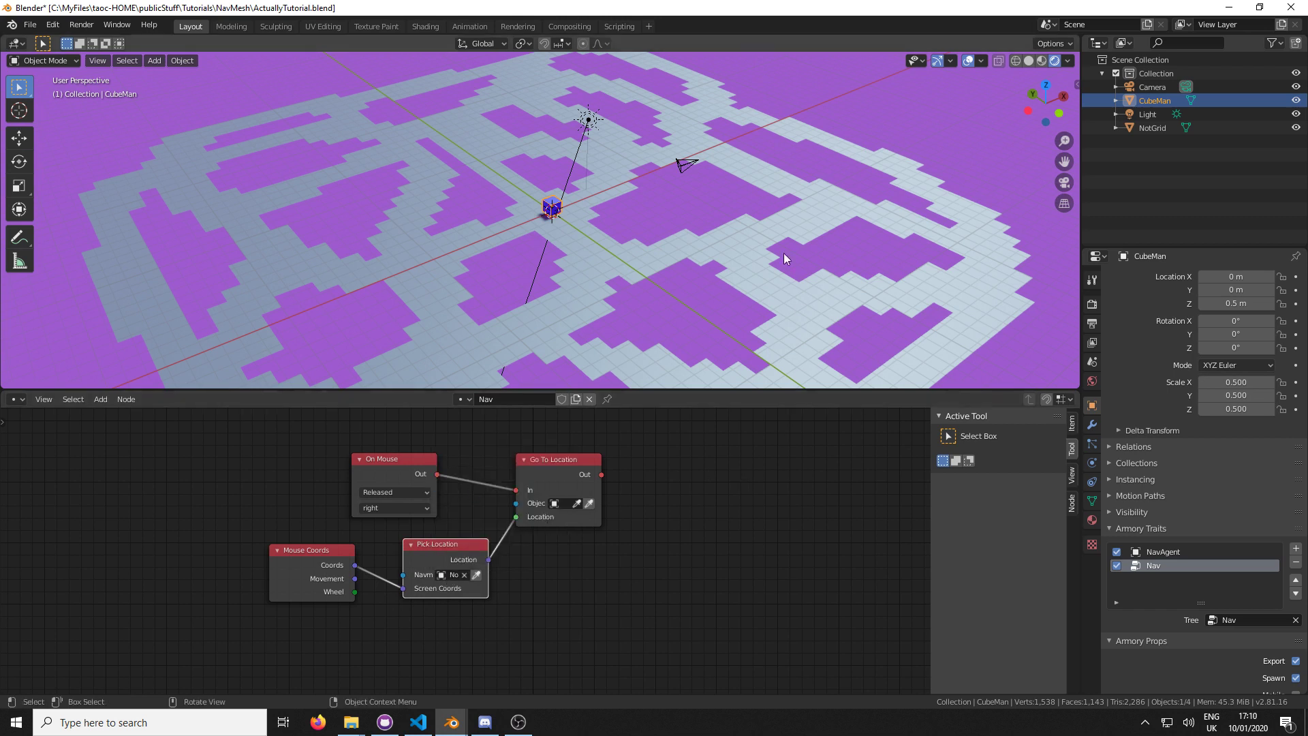
Orbit to a flatter view over the maze and save the blend file
scroll(741, 231, down, 5)
scroll(738, 254, up, 5)
middle_drag(739, 255, 689, 271)
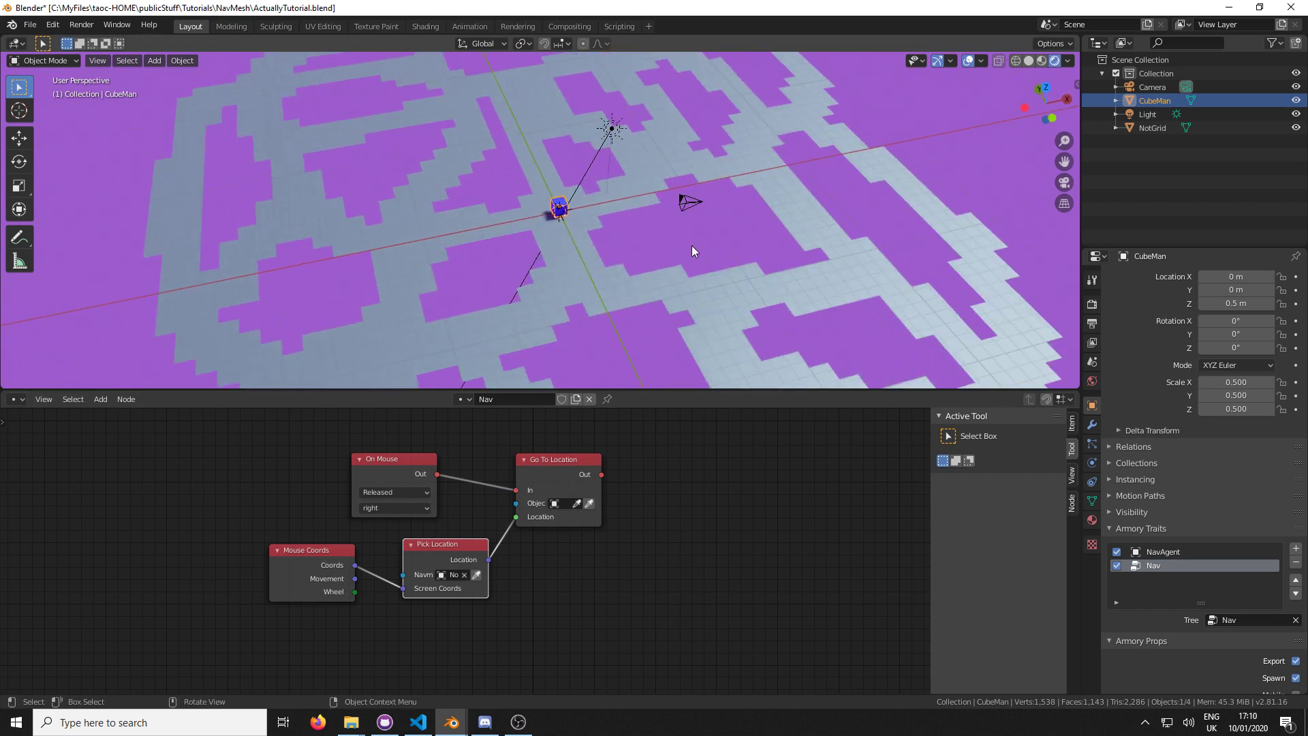
scroll(663, 239, down, 4)
scroll(663, 237, up, 5)
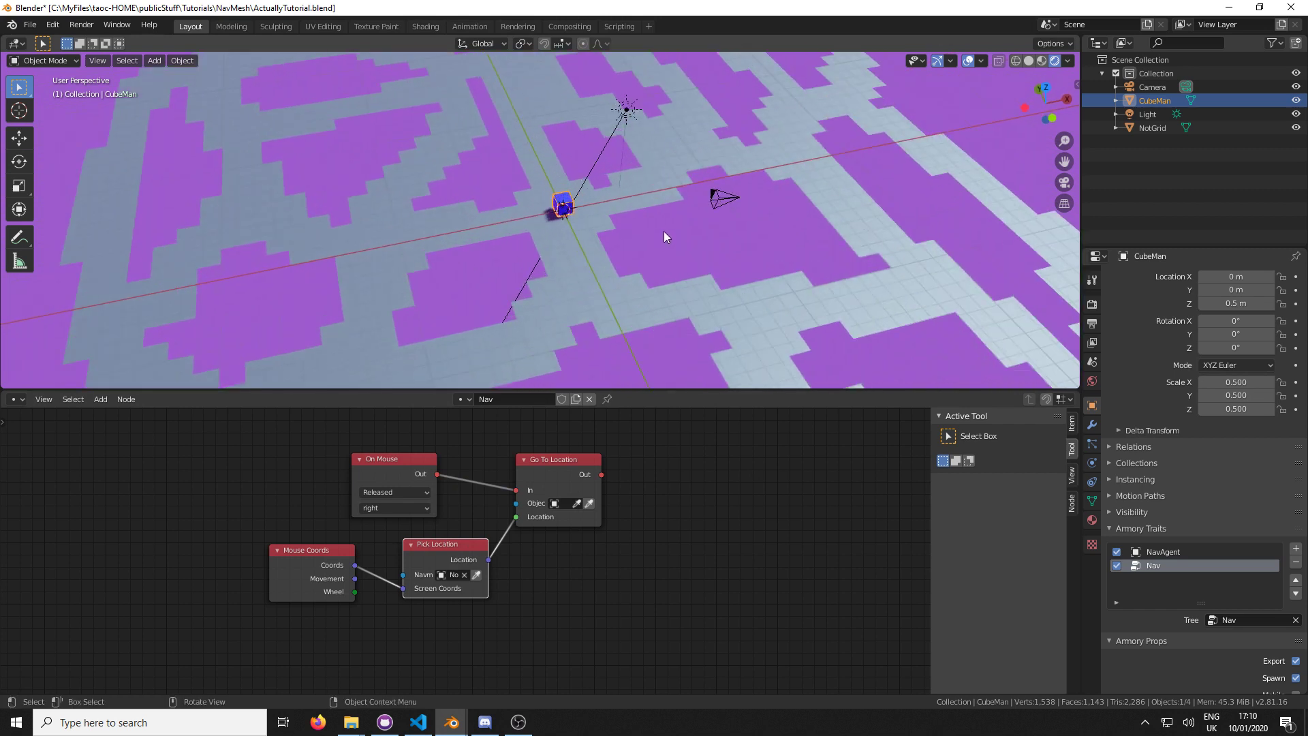
key(ctrl+s)
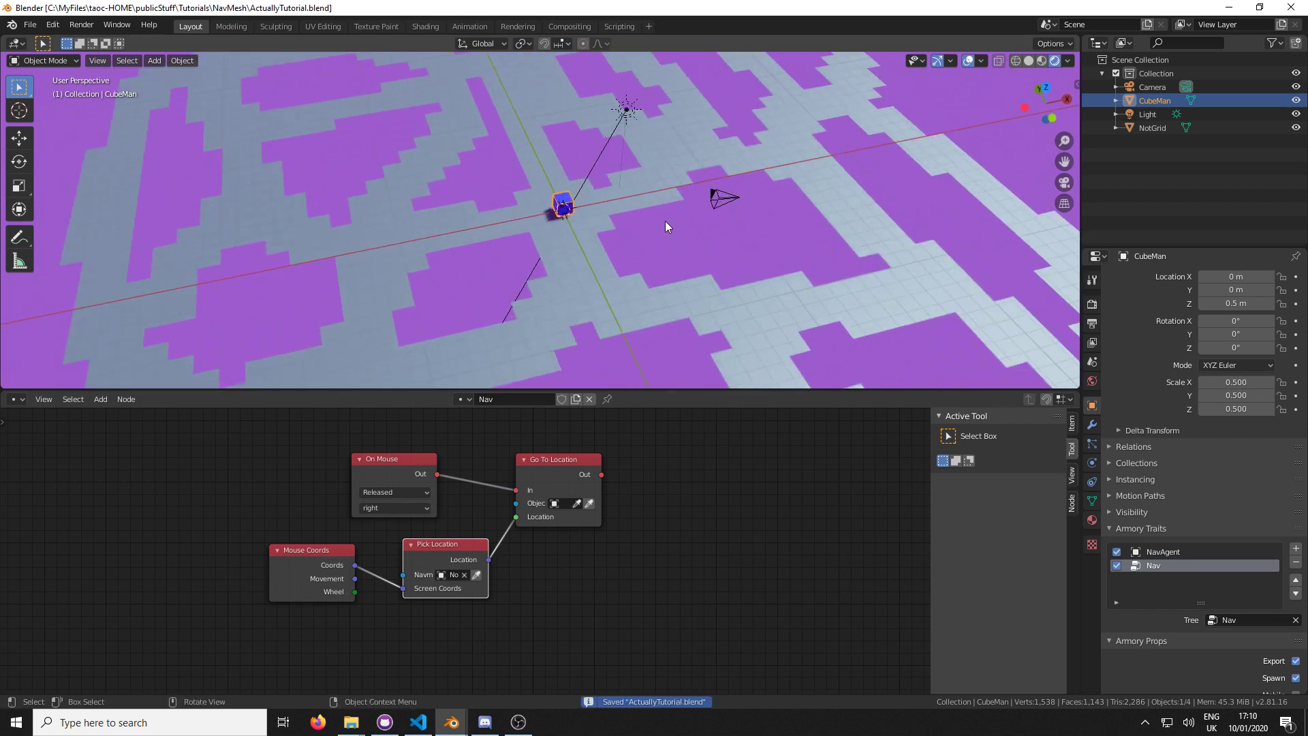
Show the system console from the Window menu, then hide it again
click(117, 25)
click(146, 166)
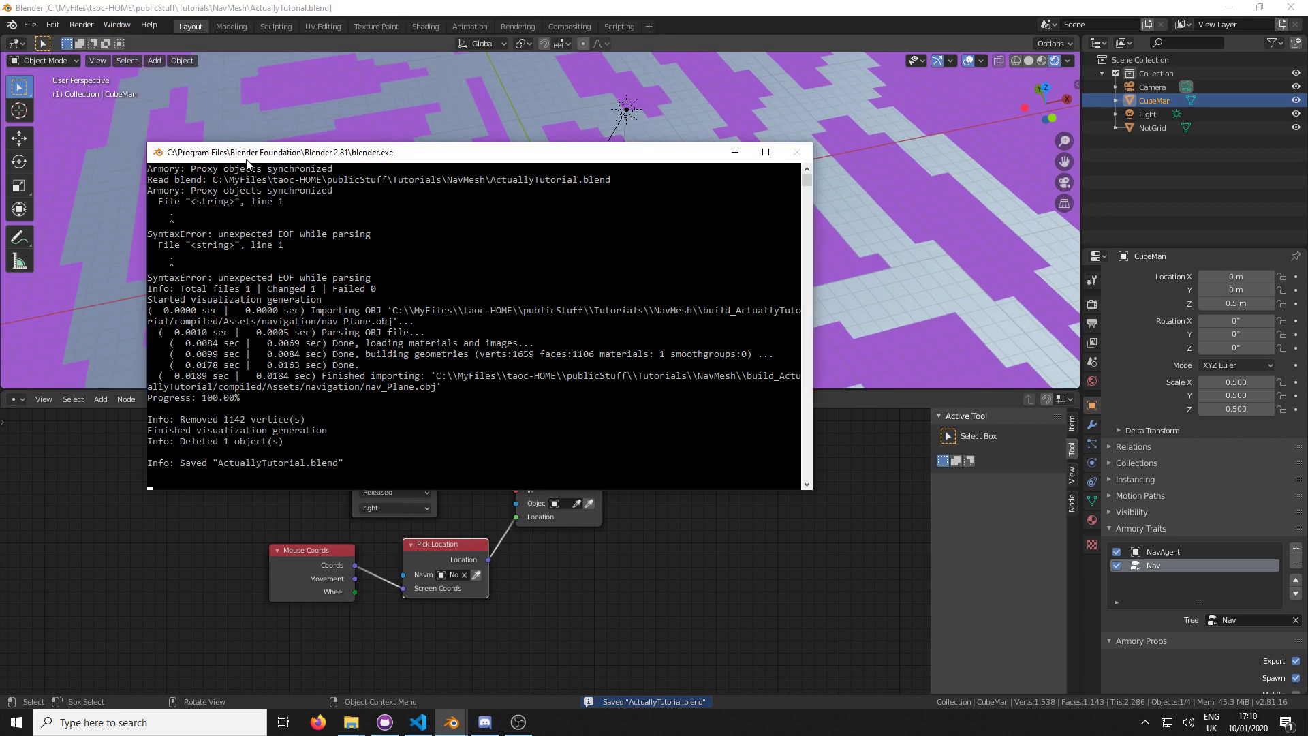
key(alt+Tab)
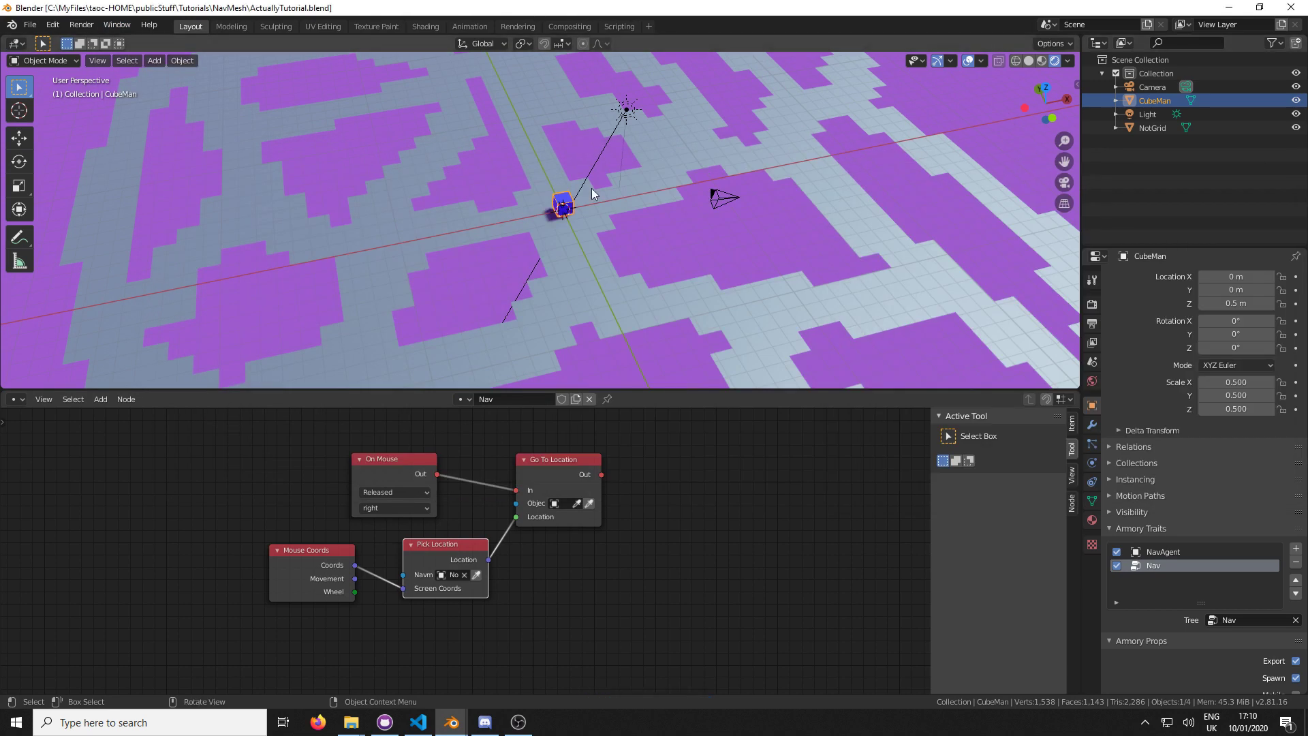
Launch the game with F5 and send the cube to several spots on the maze
key(F5)
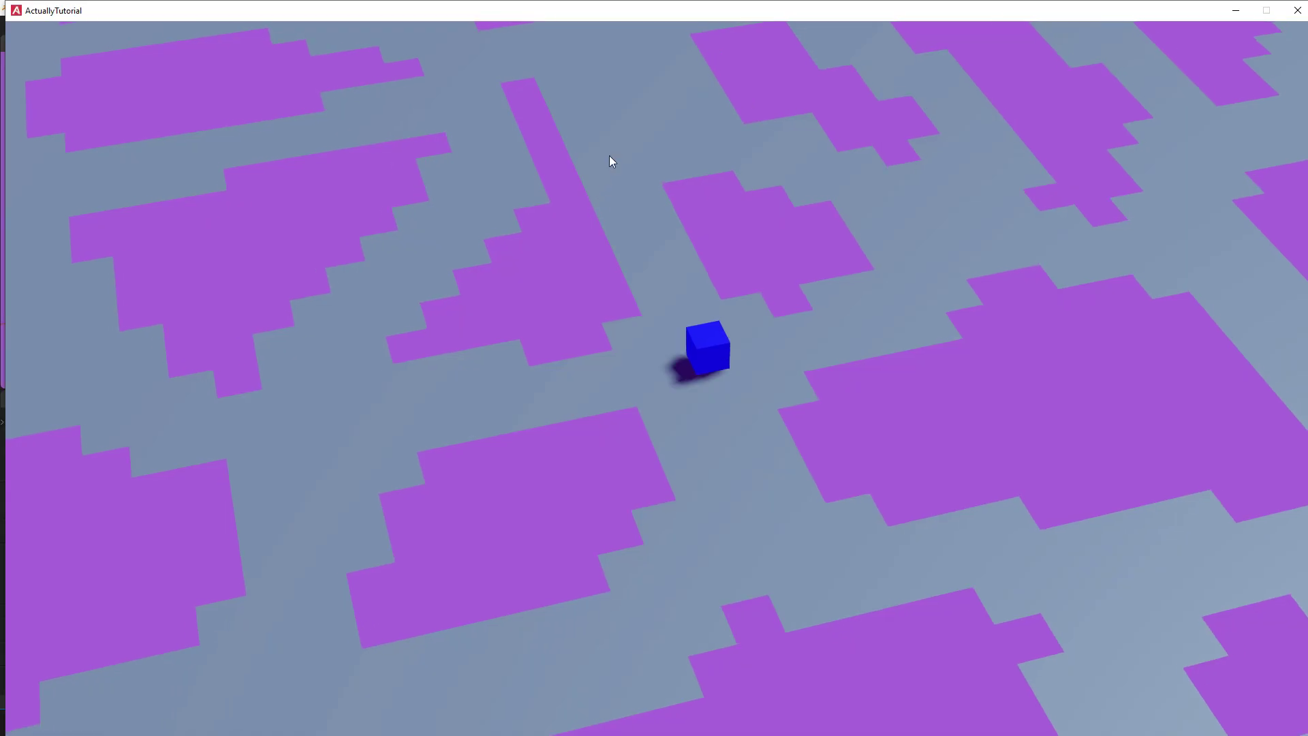
key(w)
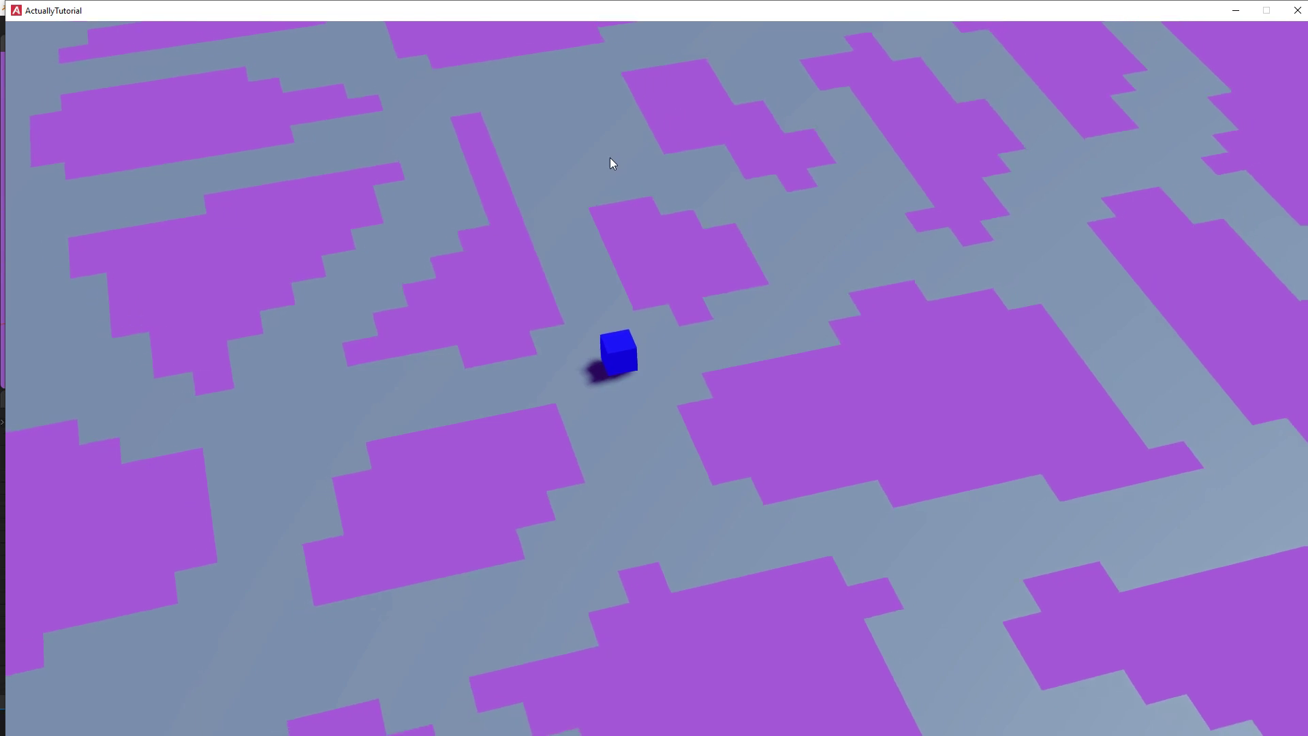
key(w)
key(d)
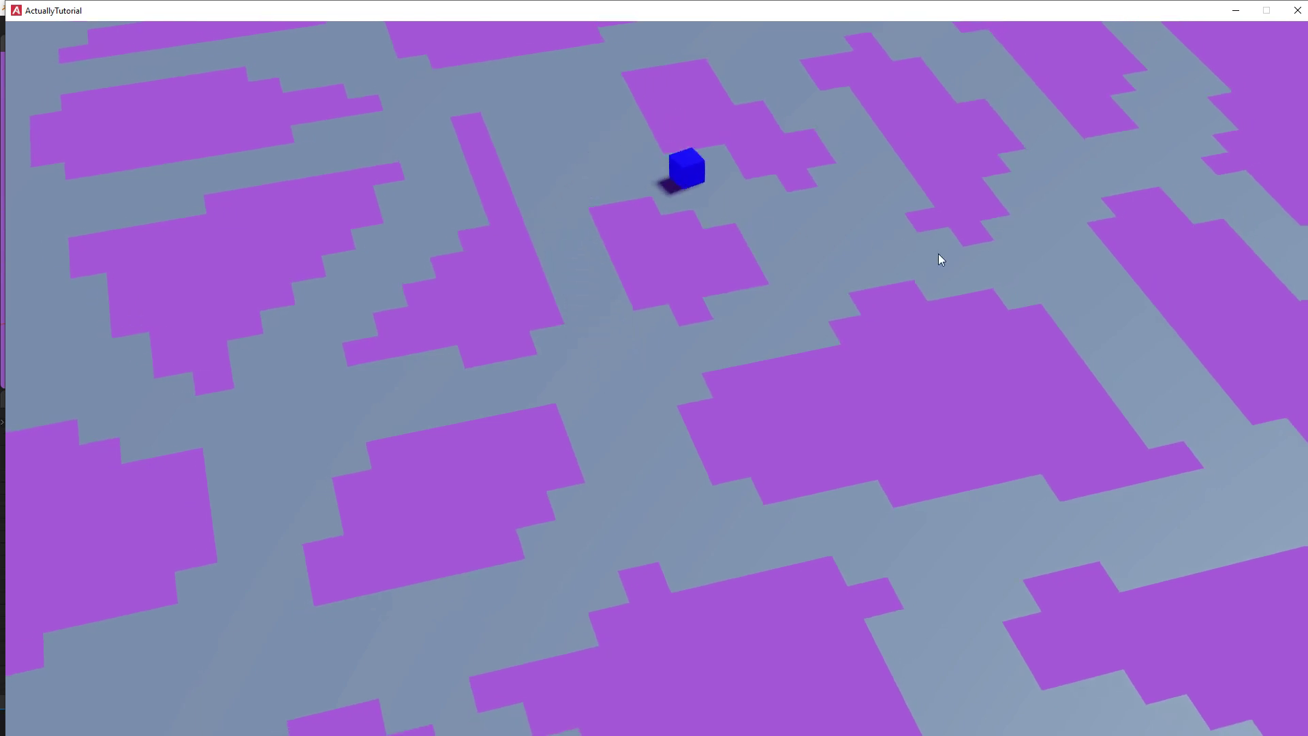
key(d)
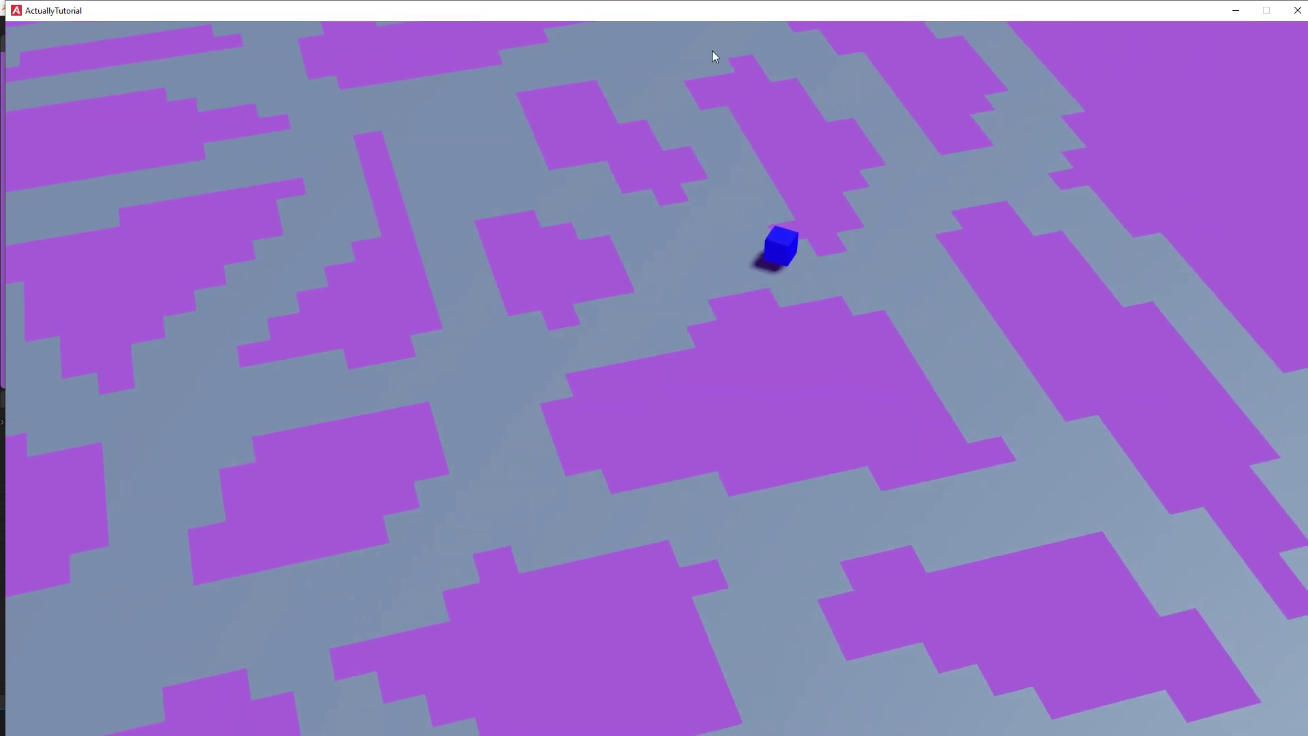
key(w)
key(d)
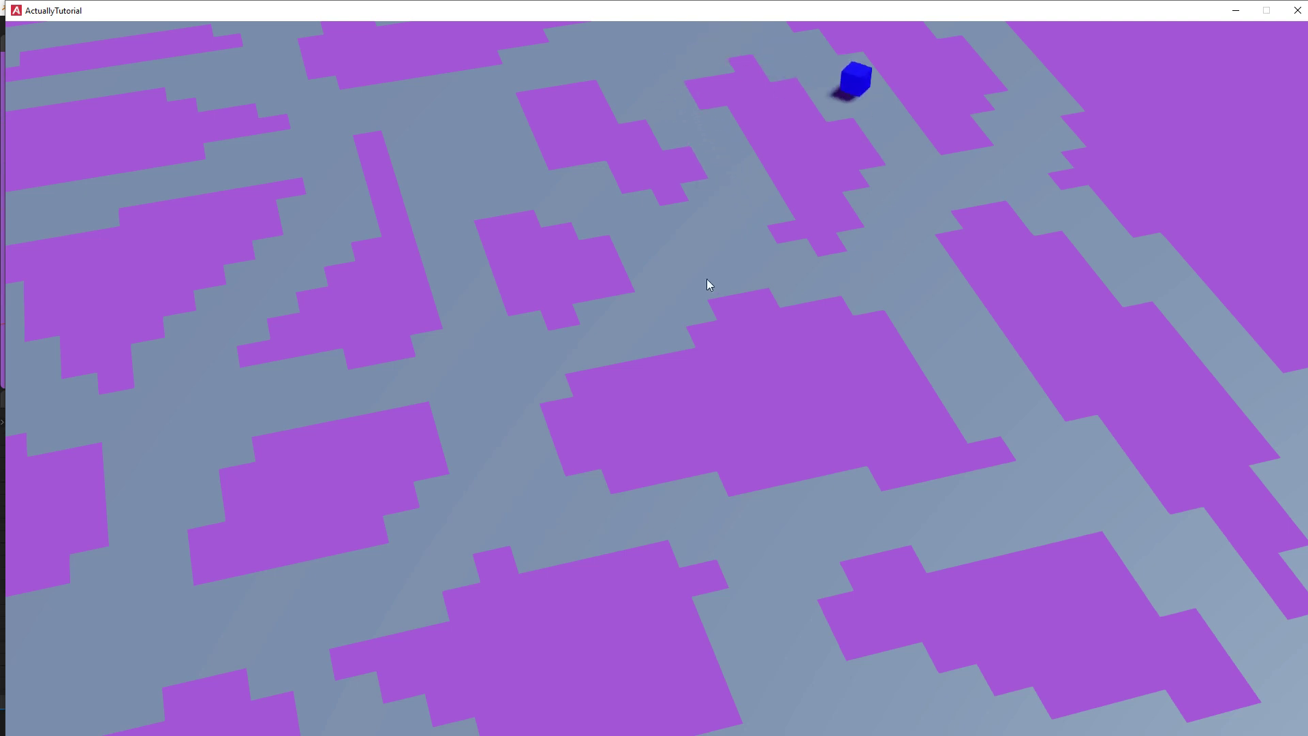
key(s)
Keep steering the cube left, right, forward and back along the maze corridors
key(a)
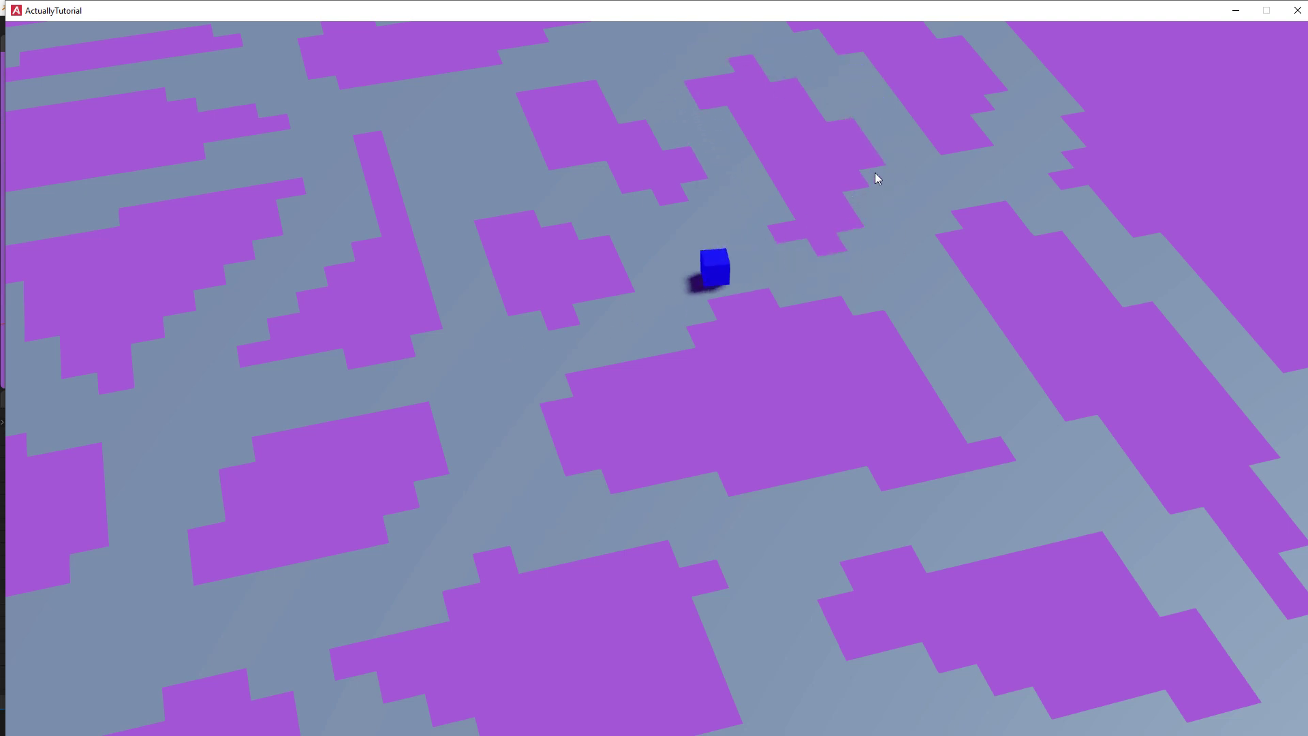
key(d)
key(w)
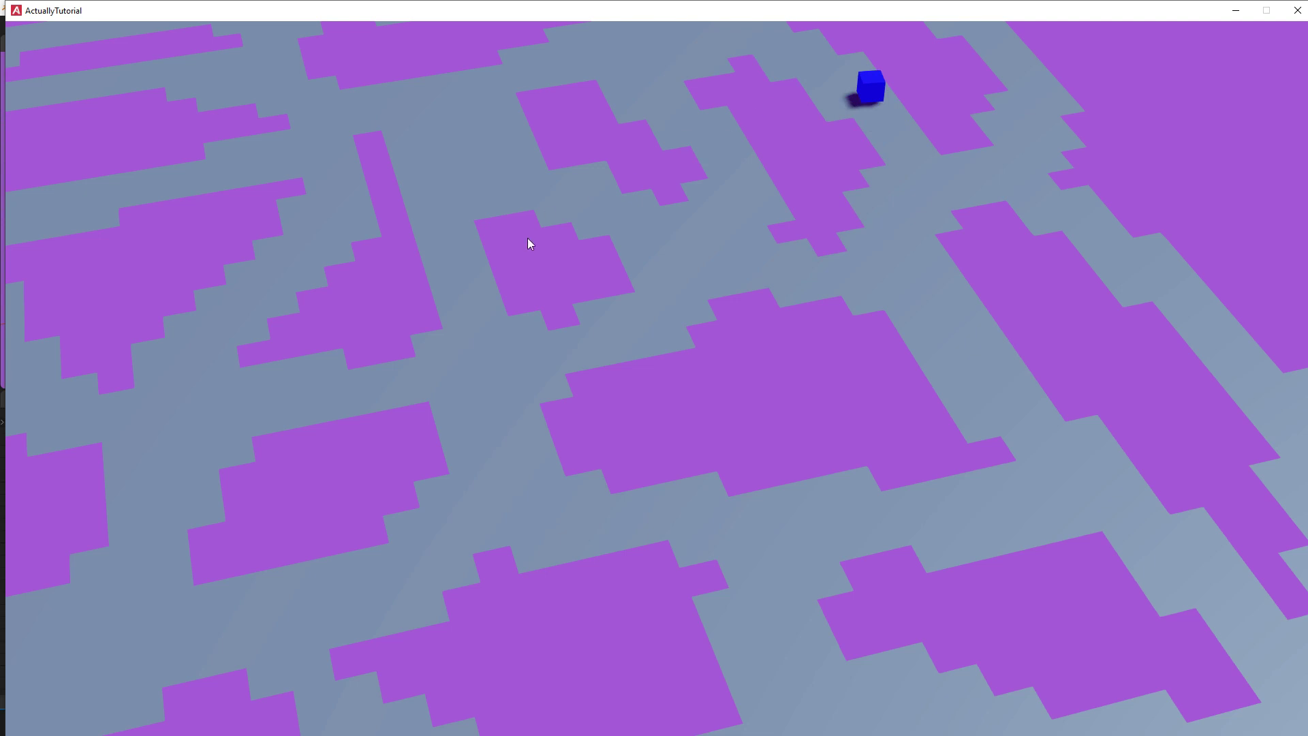
key(s)
key(a)
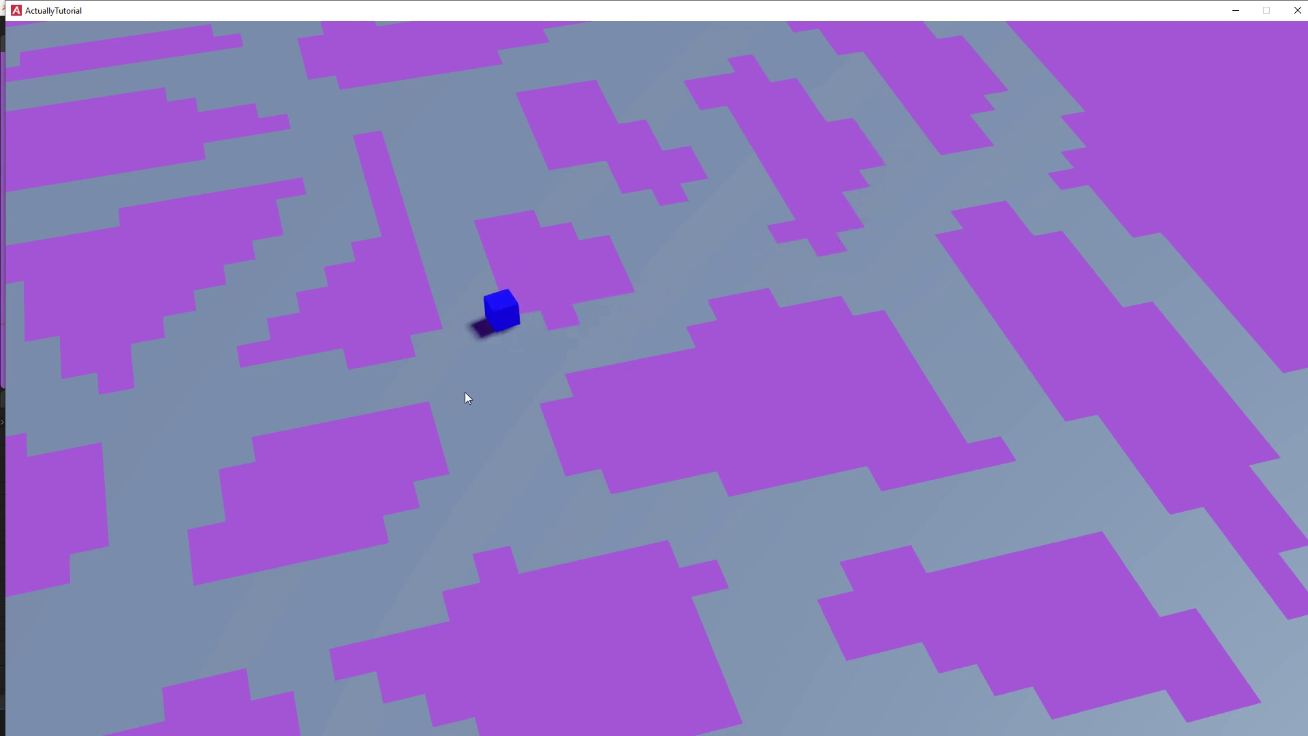
key(a)
key(w)
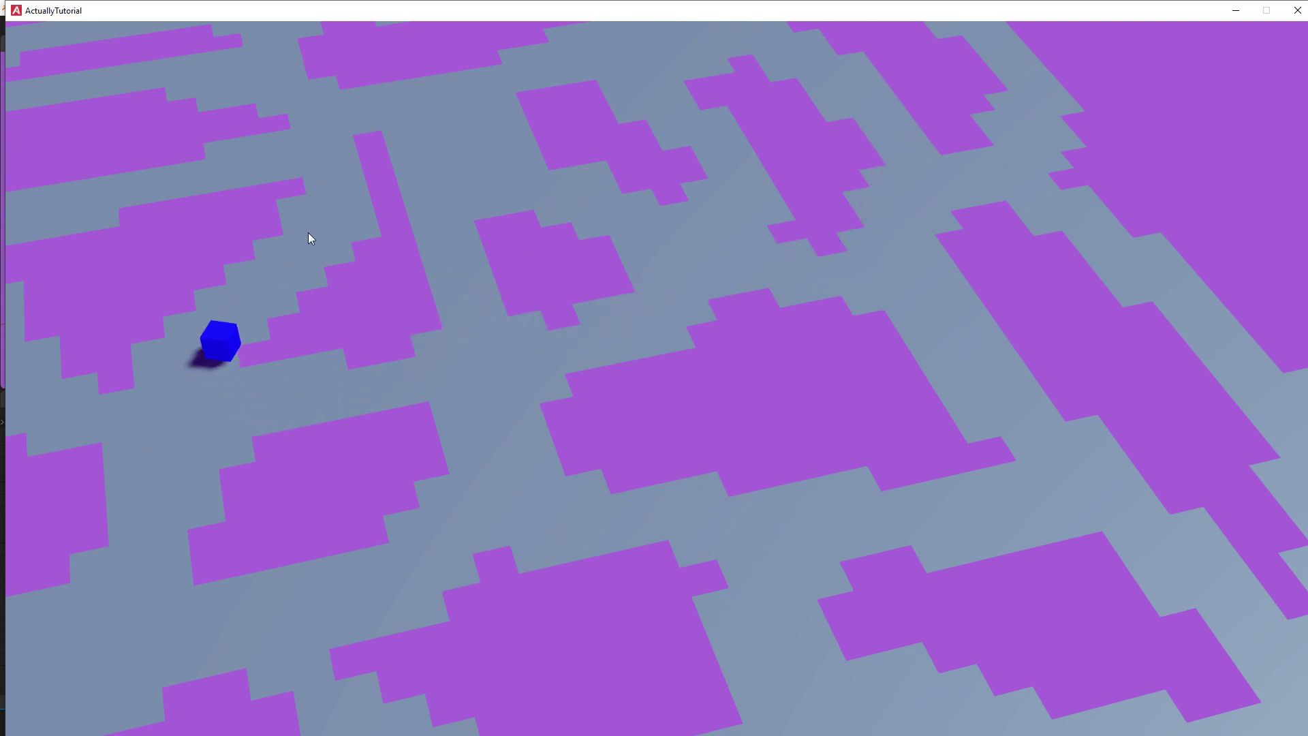
key(d)
key(a)
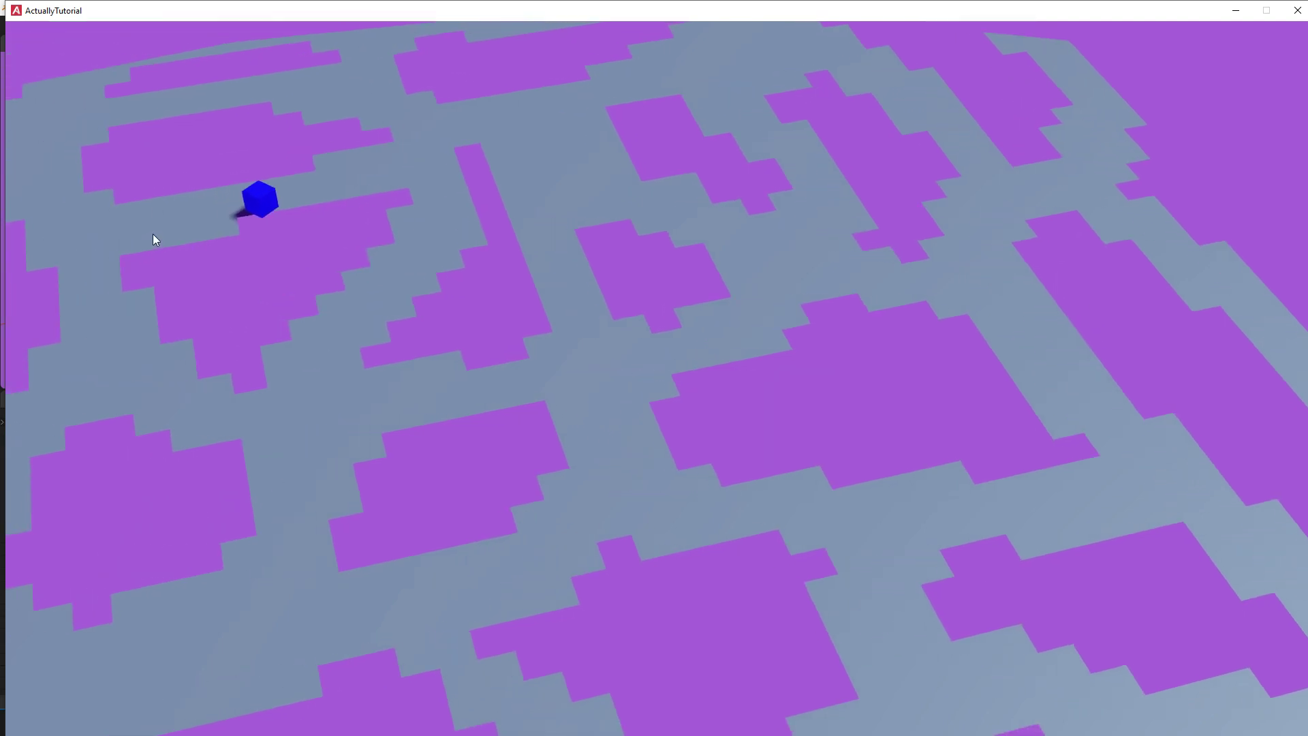
Send the cube to a few more spots, then close the running game
key(s)
key(d)
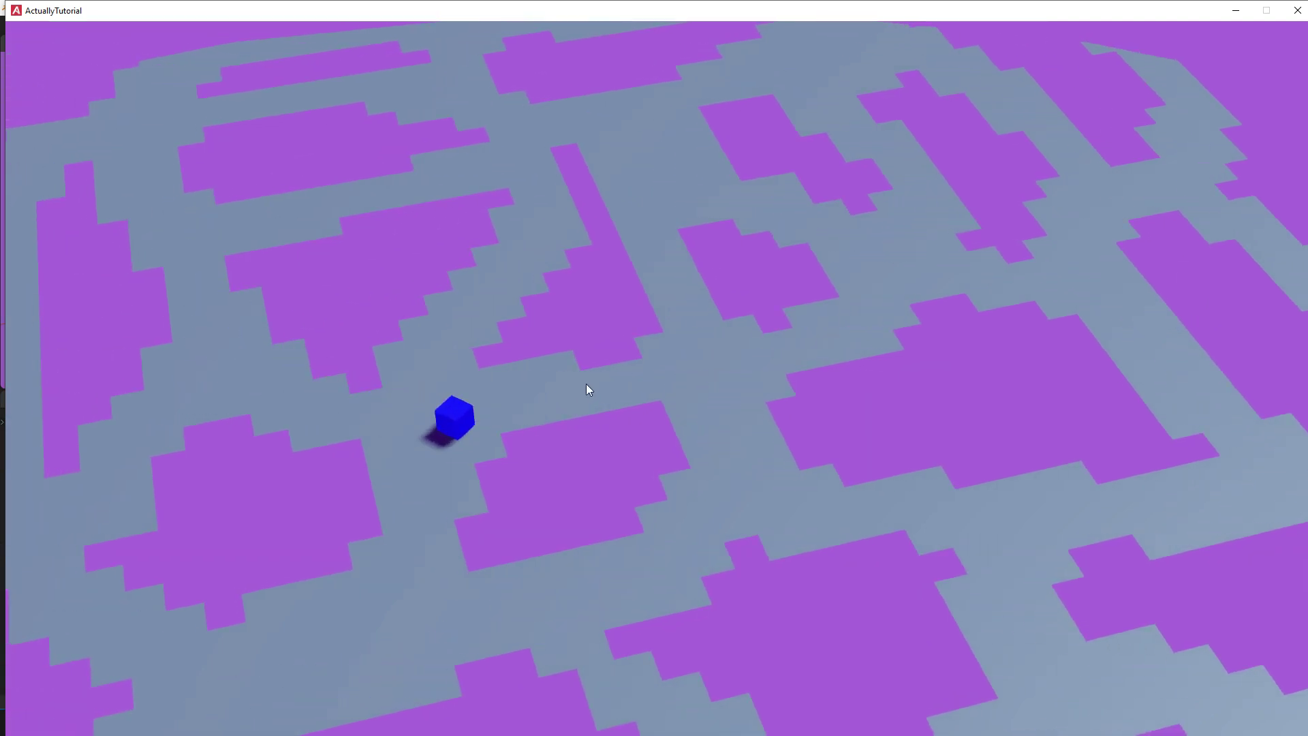
key(w)
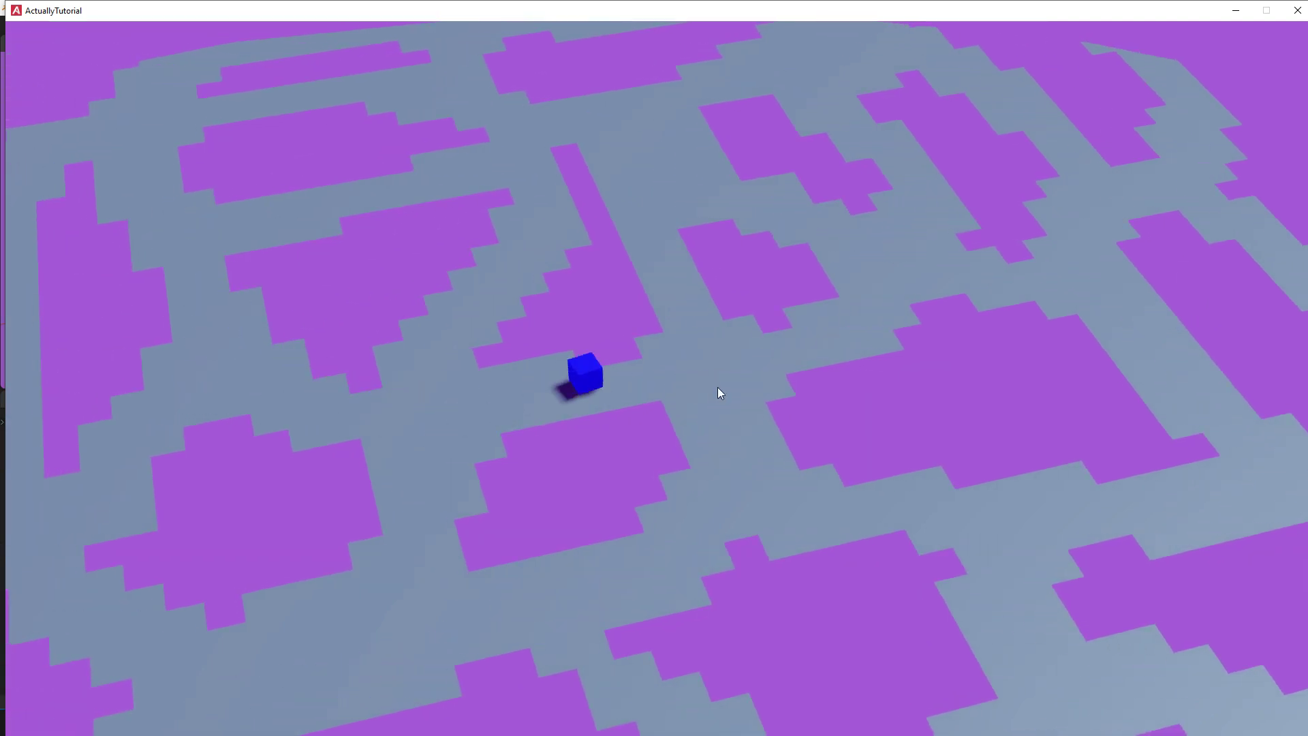
click(1297, 10)
Add a new cube, scale it to 0.5 and raise it 0.5 m
key(shift+a)
mouse_move(651, 231)
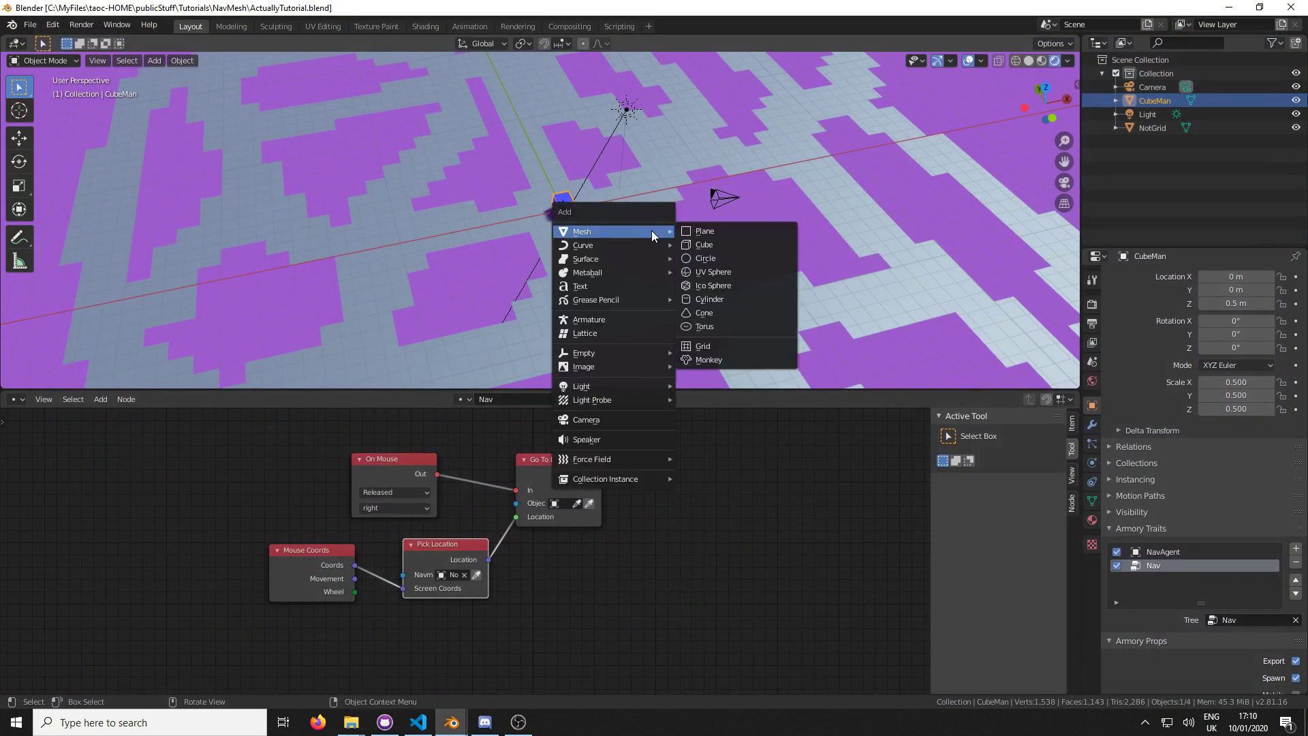
click(702, 240)
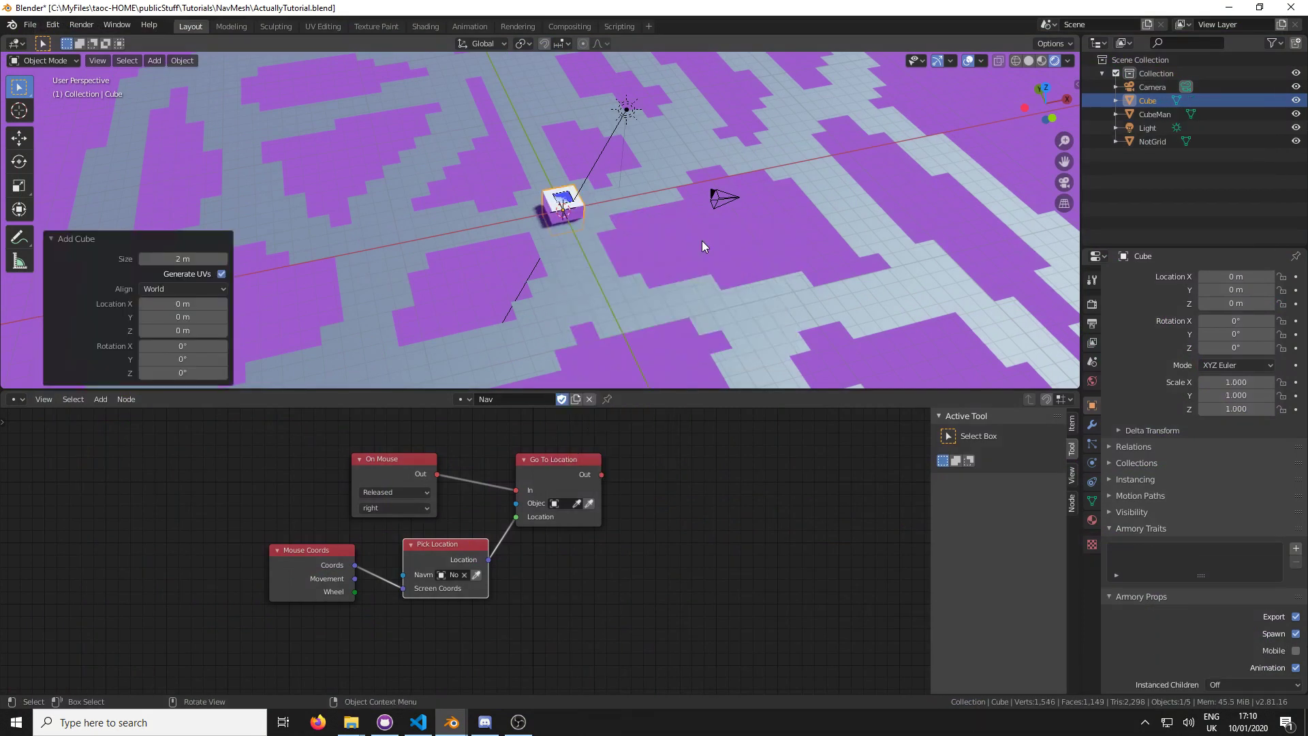
text(s.5)
key(Return)
text(gz)
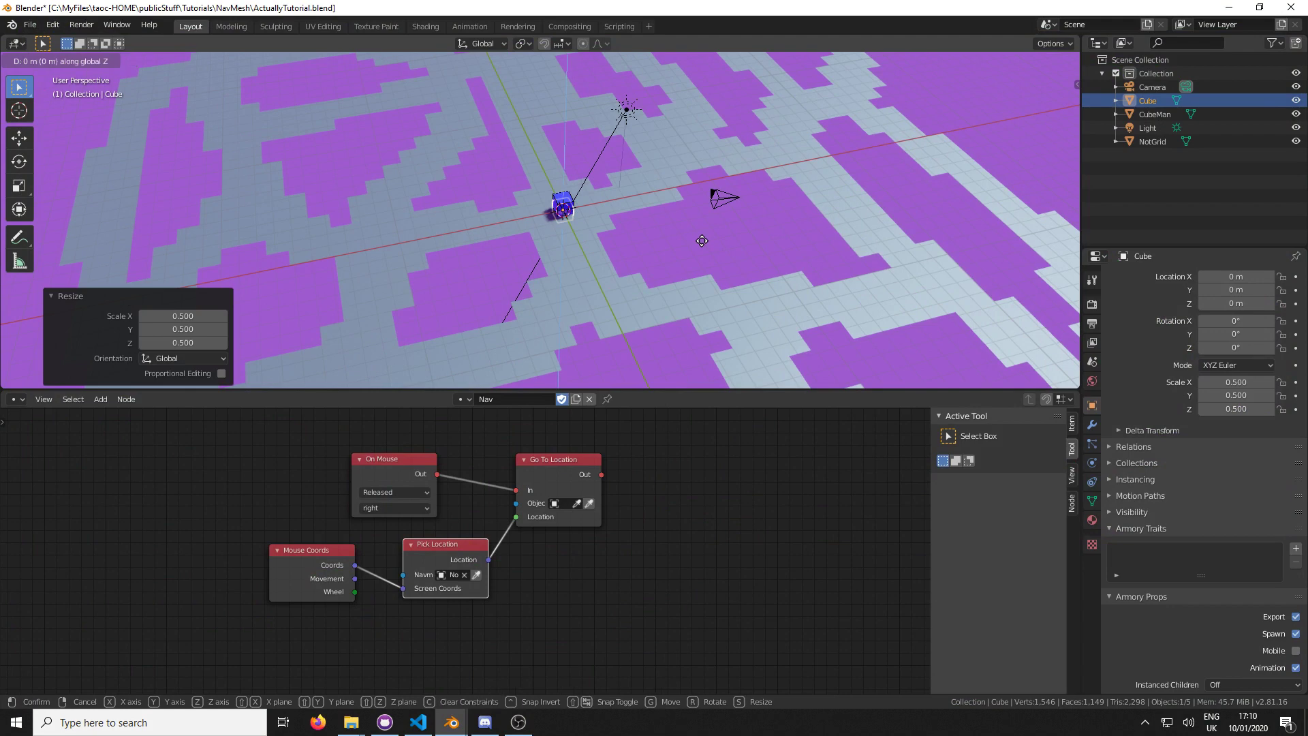
text(.5)
key(Return)
Place the cube on the maze at X 22.661, Y -20.409 and rename it GhostCube1
middle_drag(702, 240, 659, 291)
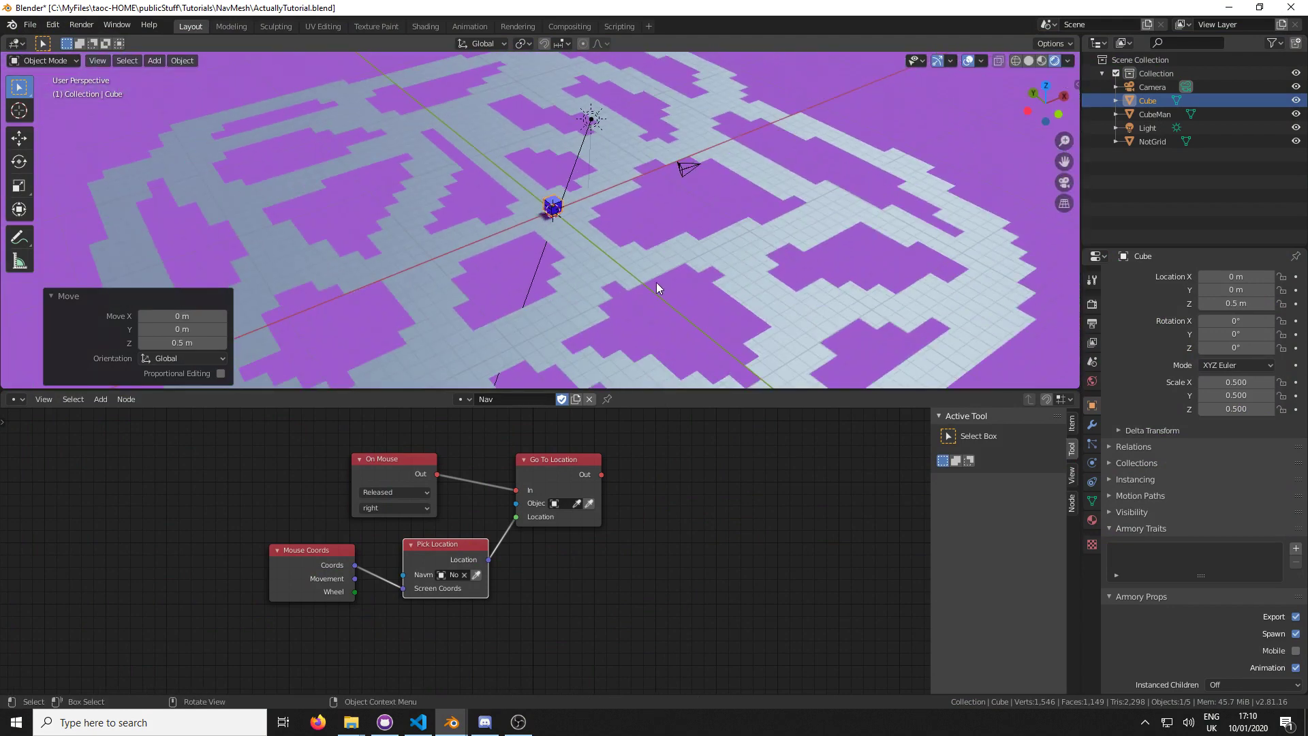
key(g)
key(shift+z)
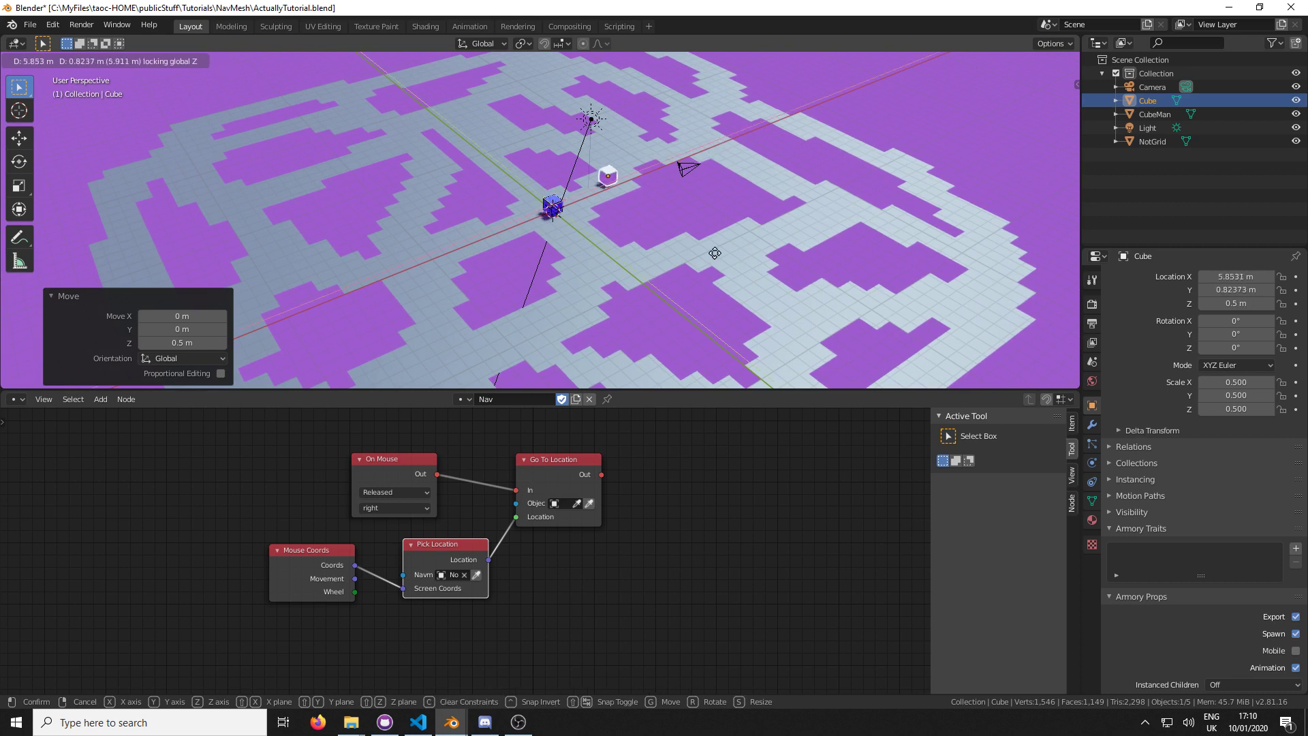
click(12, 312)
double_click(1147, 100)
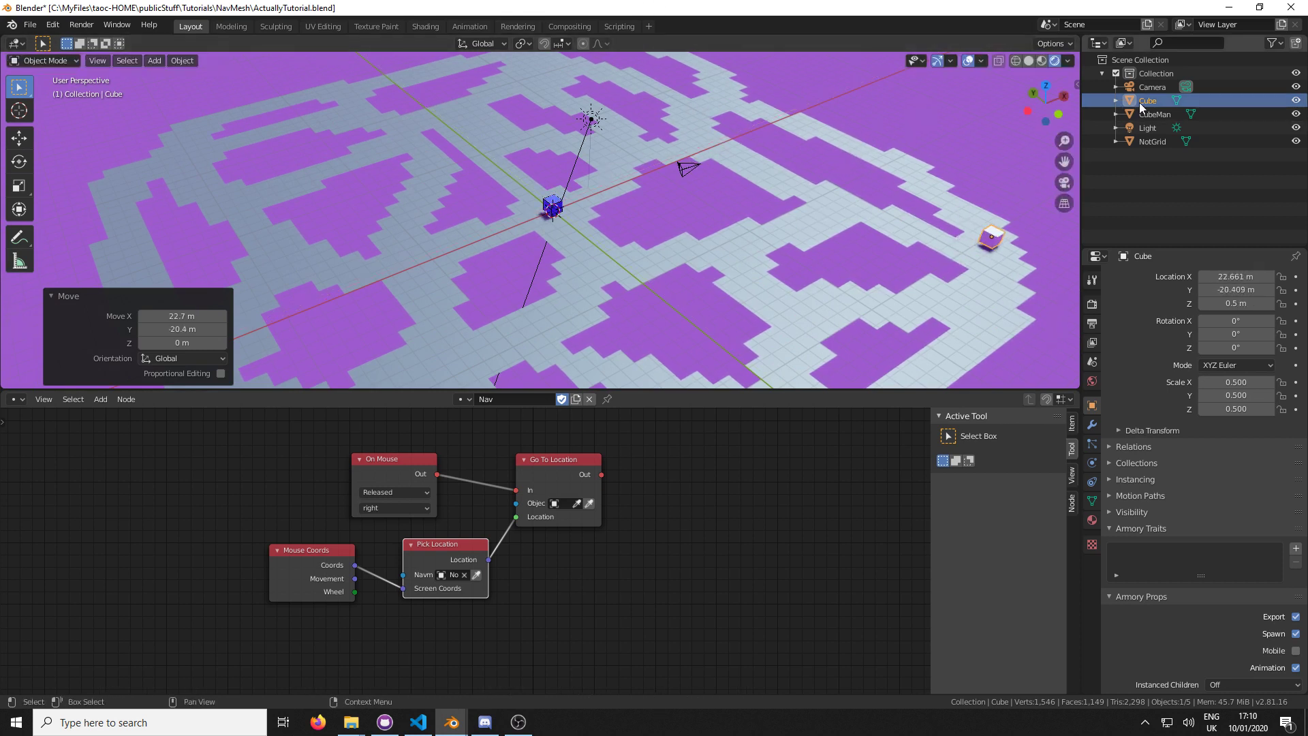
text(Ghost)
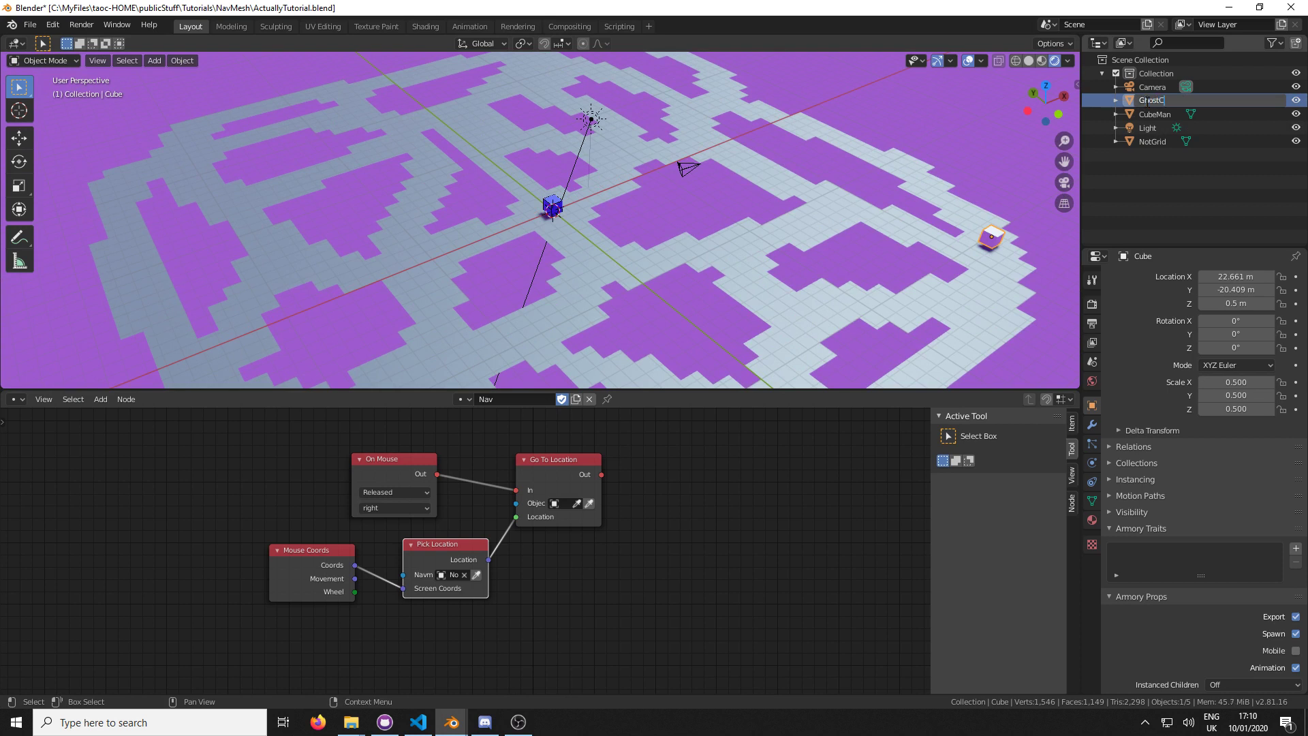
Create a new empty logic node tree named GhostNav
click(589, 399)
click(507, 402)
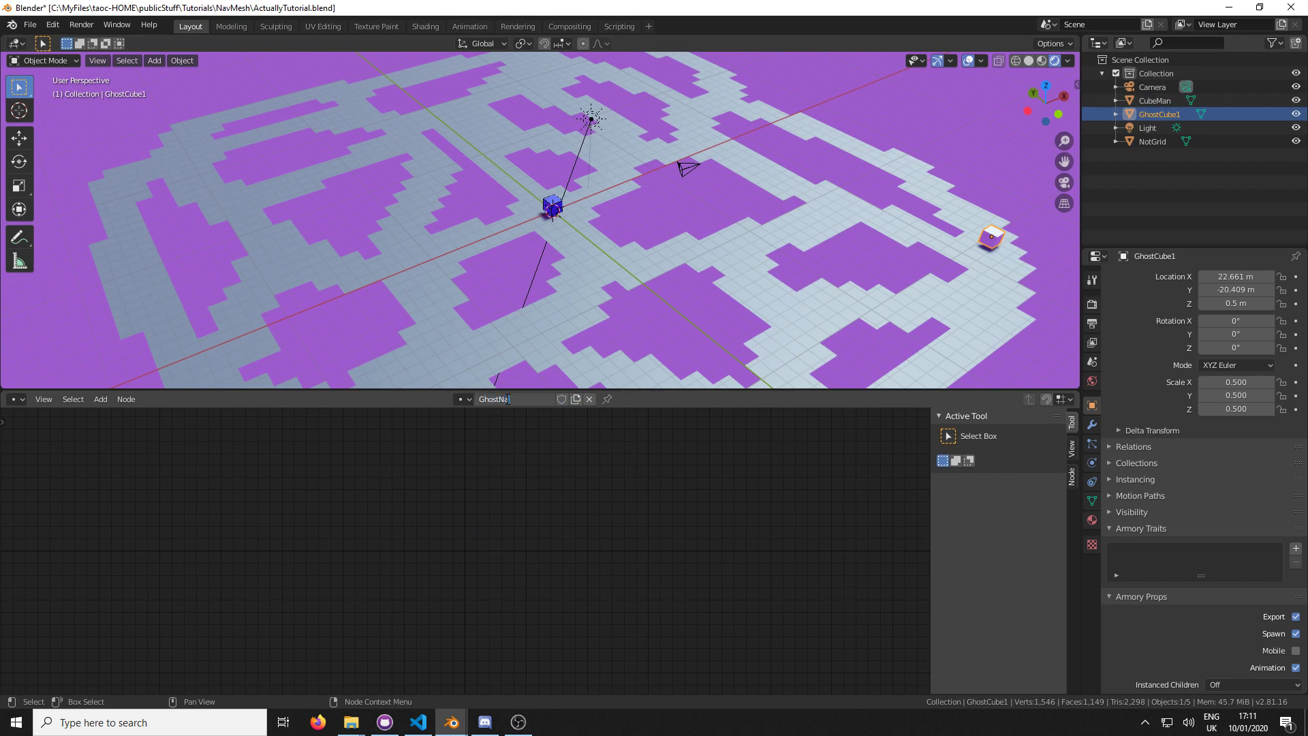
text(GhostNav)
key(Return)
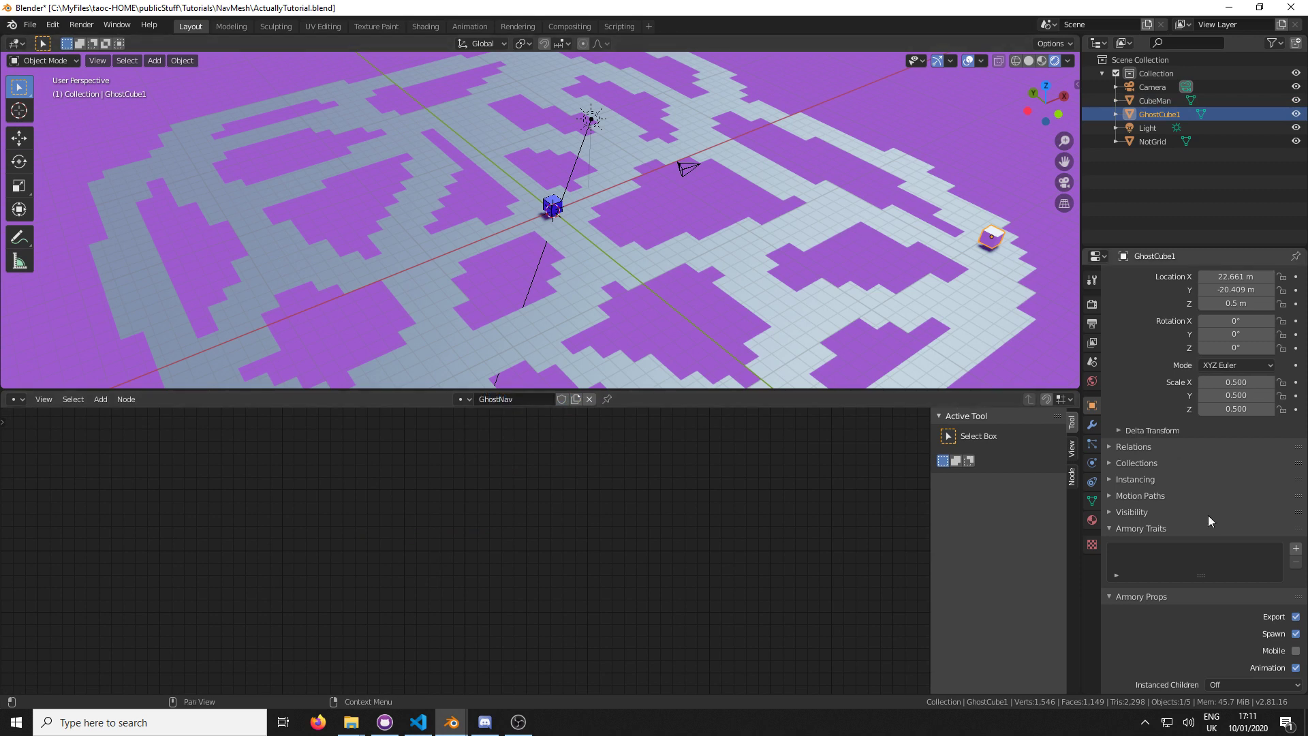
Add a Nodes trait to the ghost using the GhostNav tree
click(1295, 548)
click(1261, 567)
click(1241, 582)
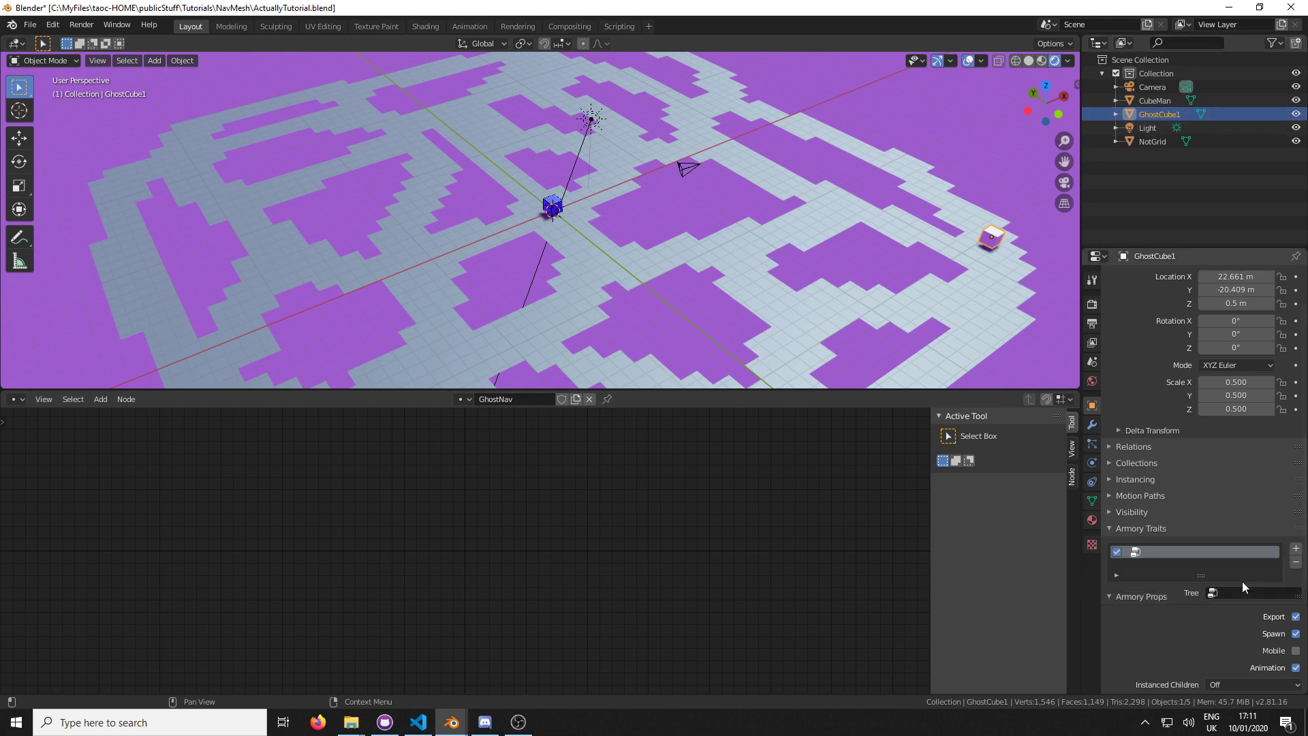
click(1233, 592)
click(1167, 465)
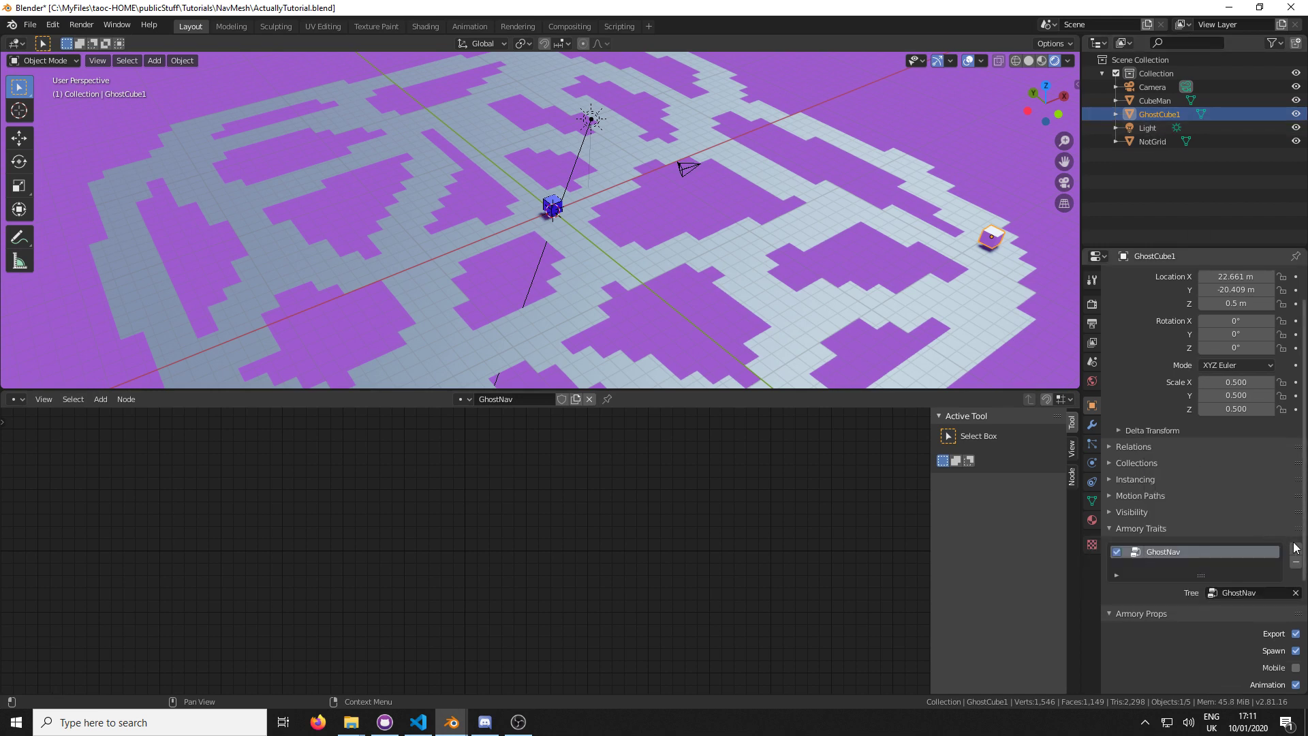
Add a Bundled NavAgent trait to the ghost
click(1295, 548)
click(1234, 561)
click(1224, 578)
click(1239, 620)
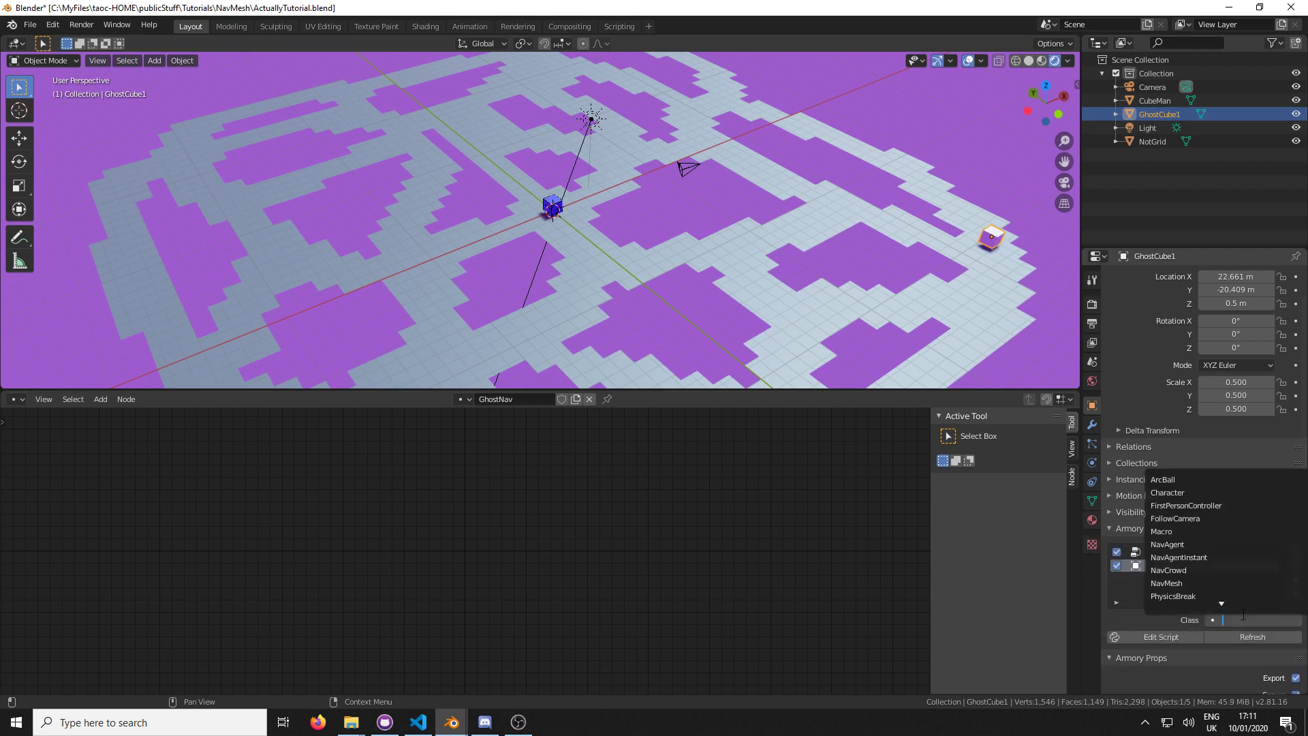
click(1201, 545)
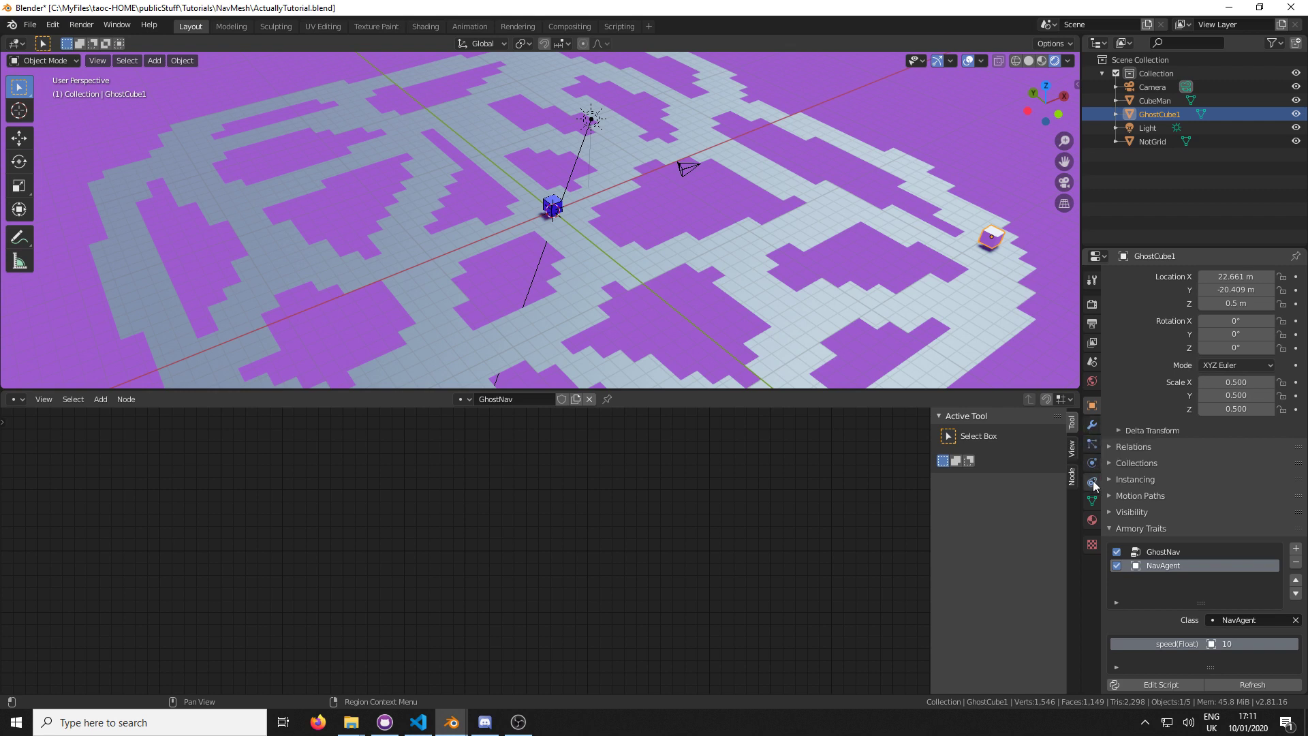
Make the ghost a rigid body with a Box collision shape
click(1092, 444)
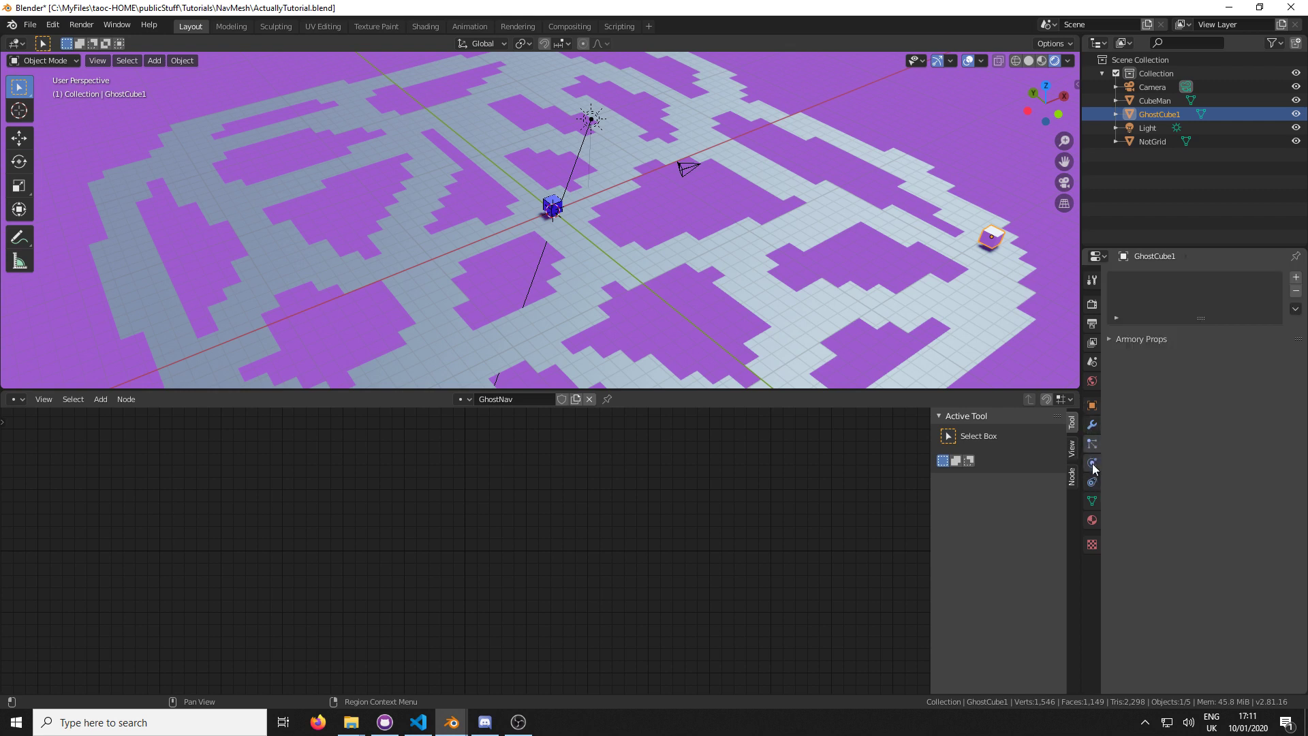
click(1093, 464)
click(1246, 340)
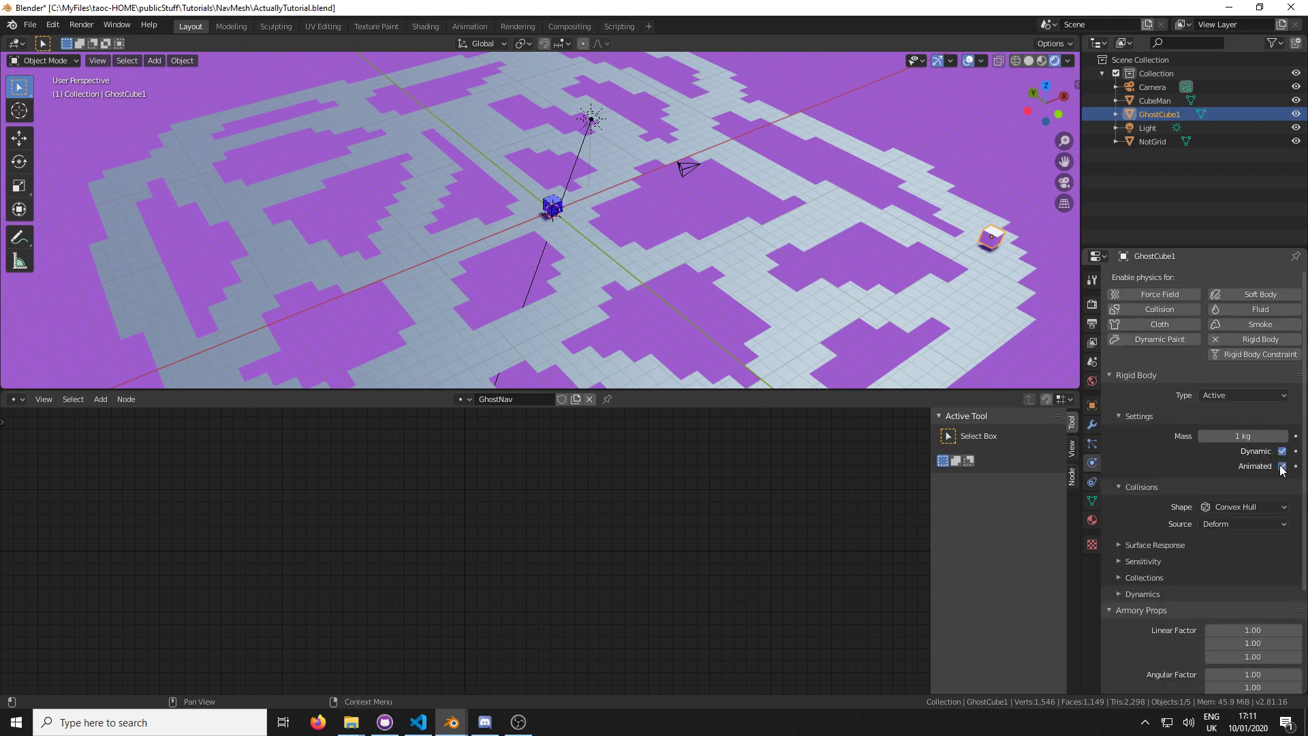
click(1253, 507)
click(1233, 518)
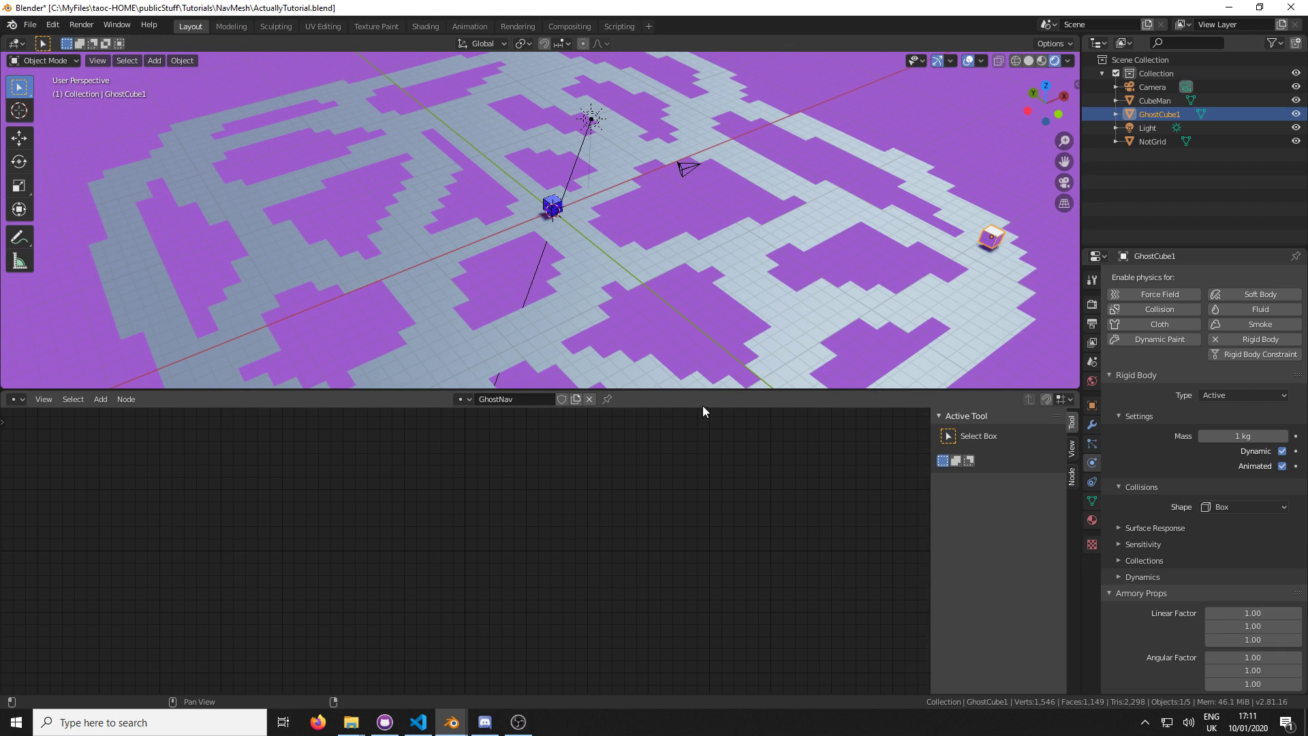
Give the ghost a new Armory PBR material with a red base colour
click(1093, 520)
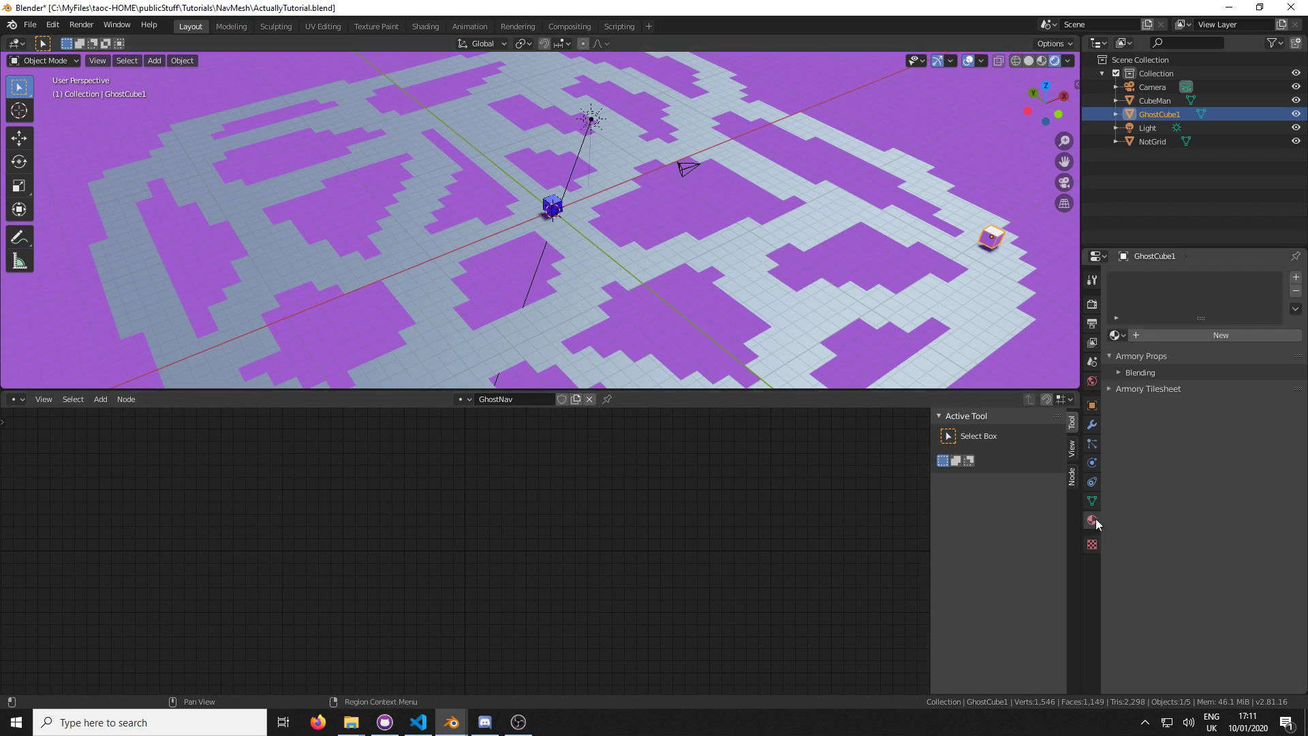
click(1175, 334)
click(1253, 417)
click(1241, 86)
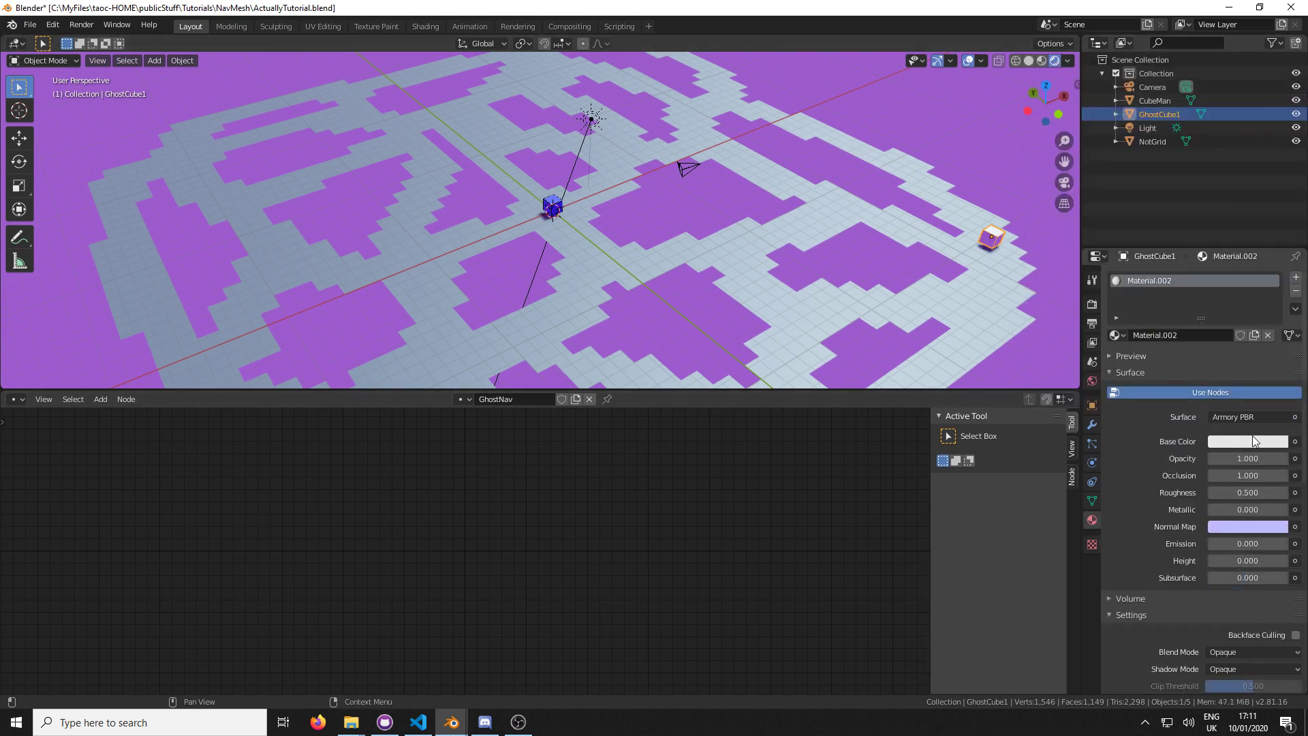
click(1230, 442)
drag(1228, 302, 1223, 348)
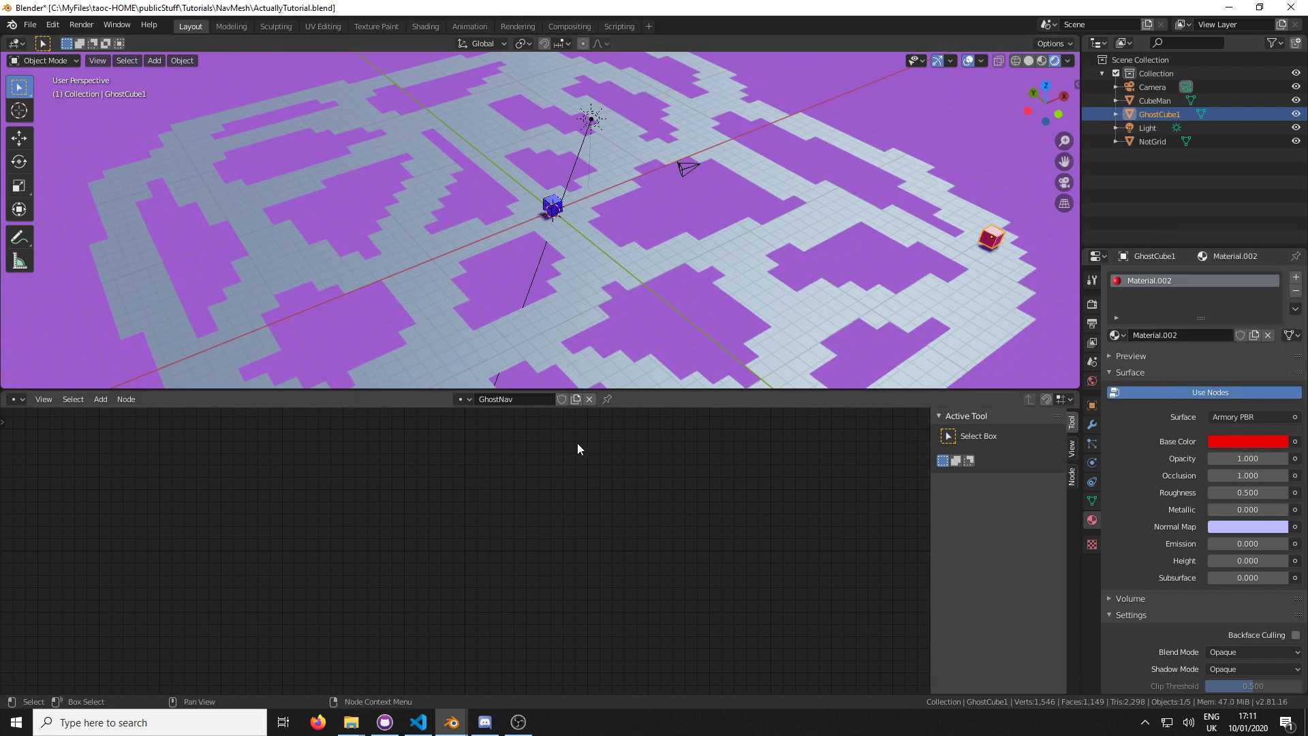
click(1092, 405)
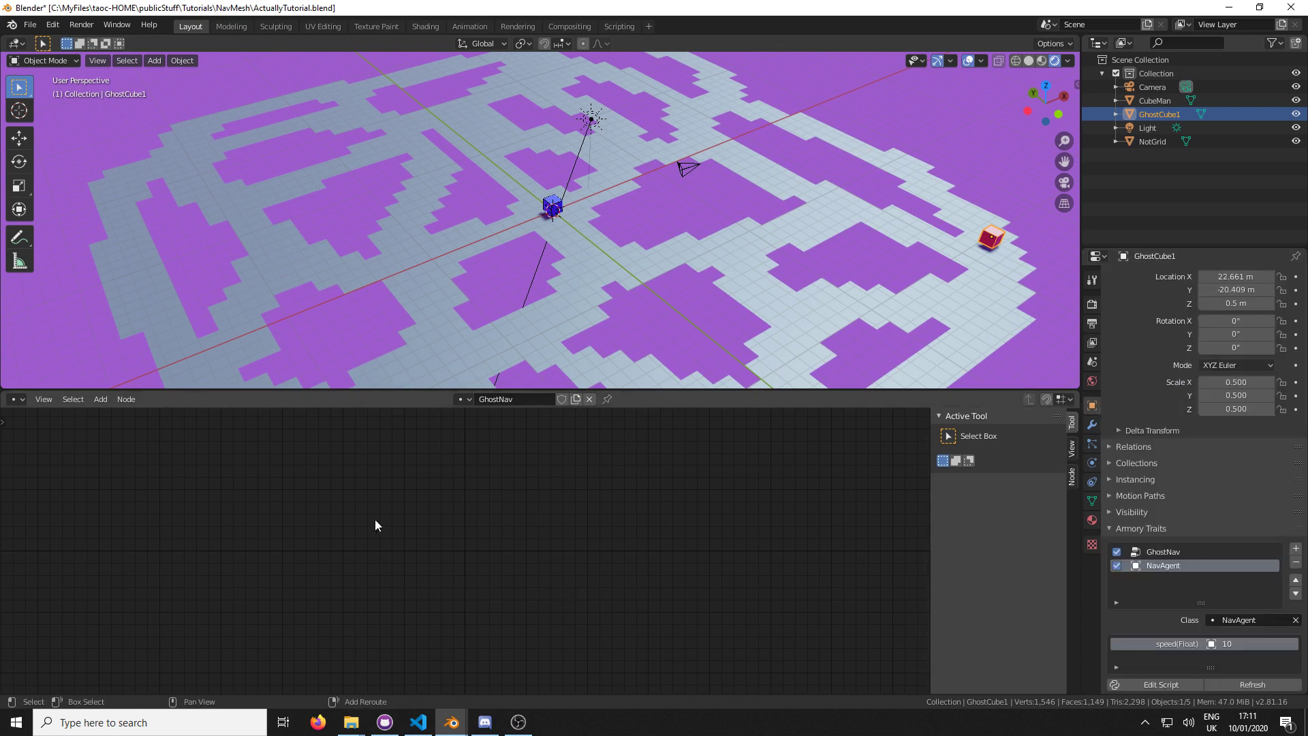
key(shift+a)
mouse_move(362, 516)
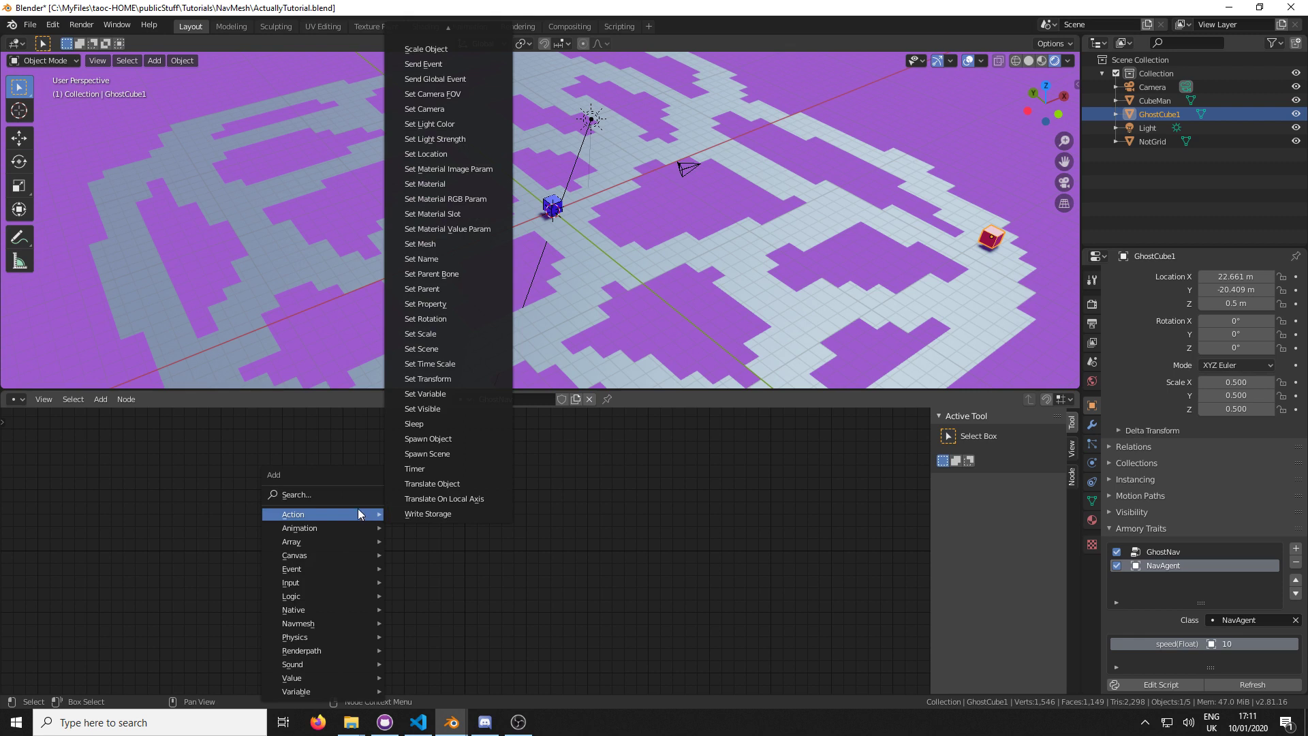
Add an On Update node to the GhostNav tree, then delete it
click(346, 495)
text(on up)
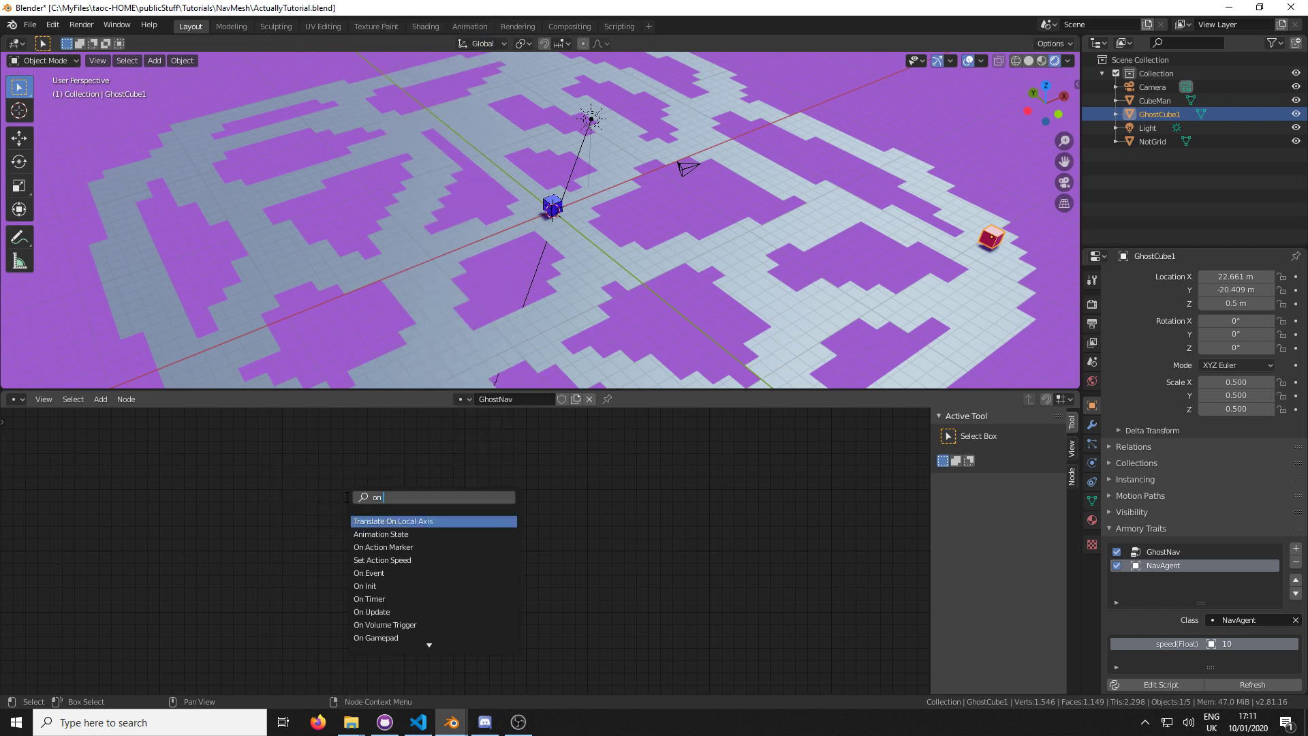
click(371, 521)
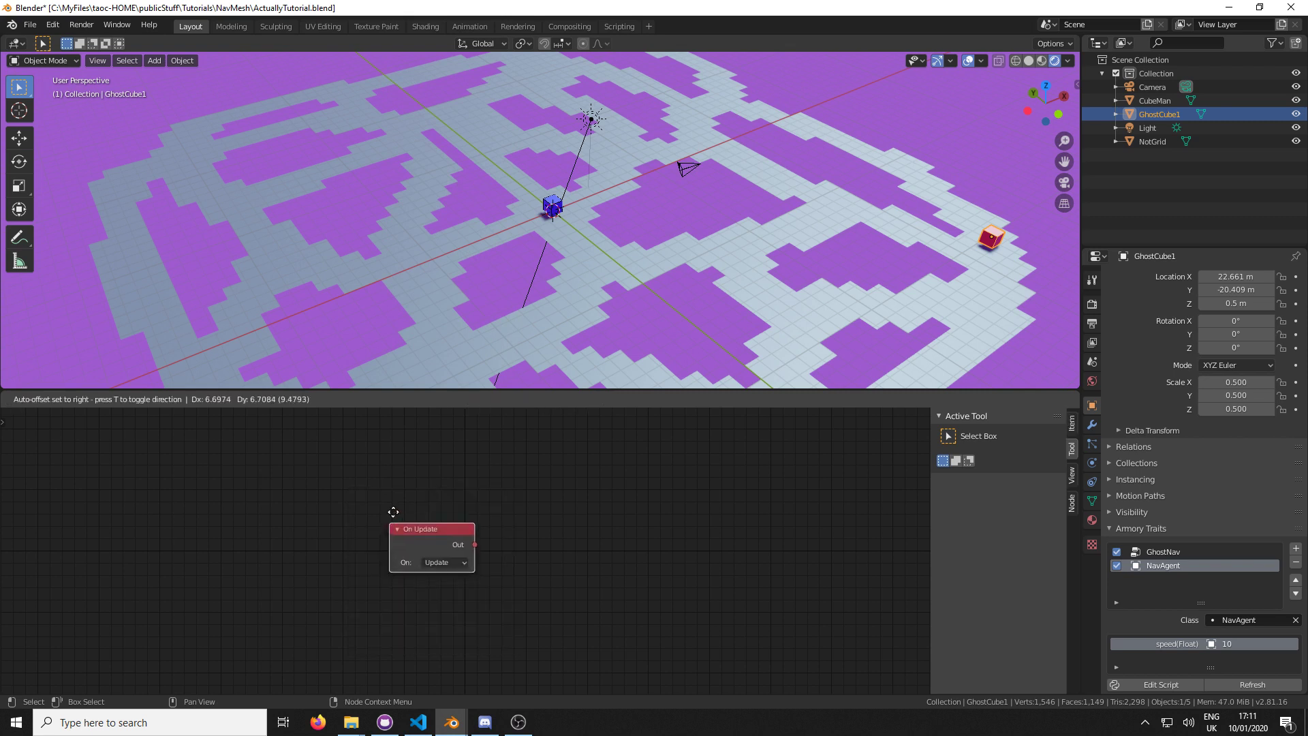
key(x)
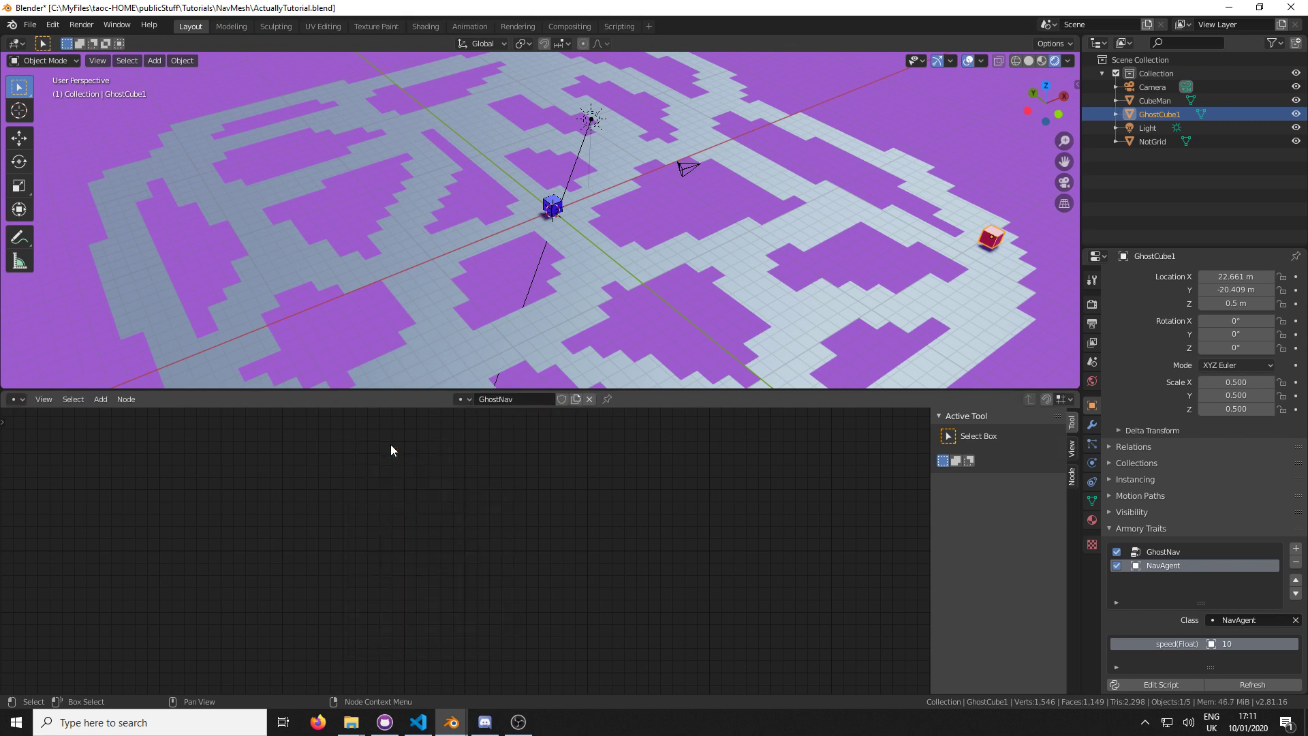
Place an On Timer node in the GhostNav tree
key(shift+a)
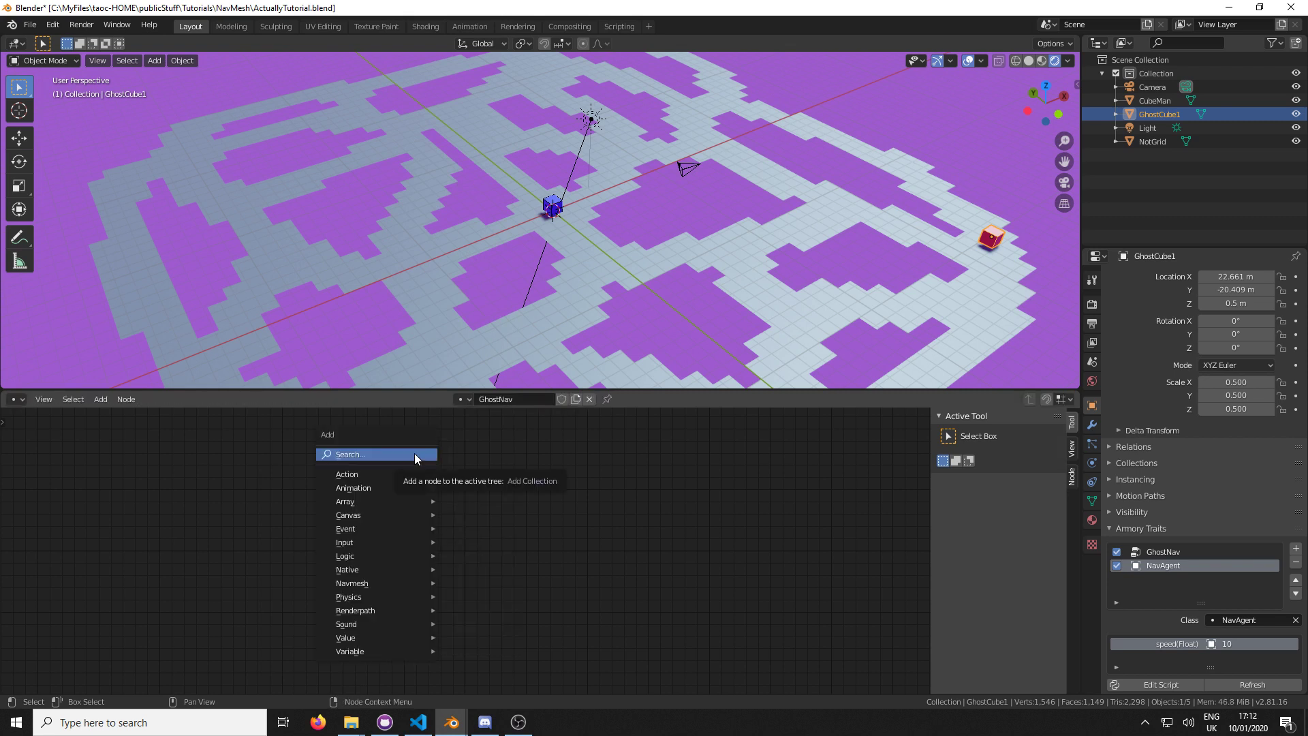
click(416, 454)
text(tim)
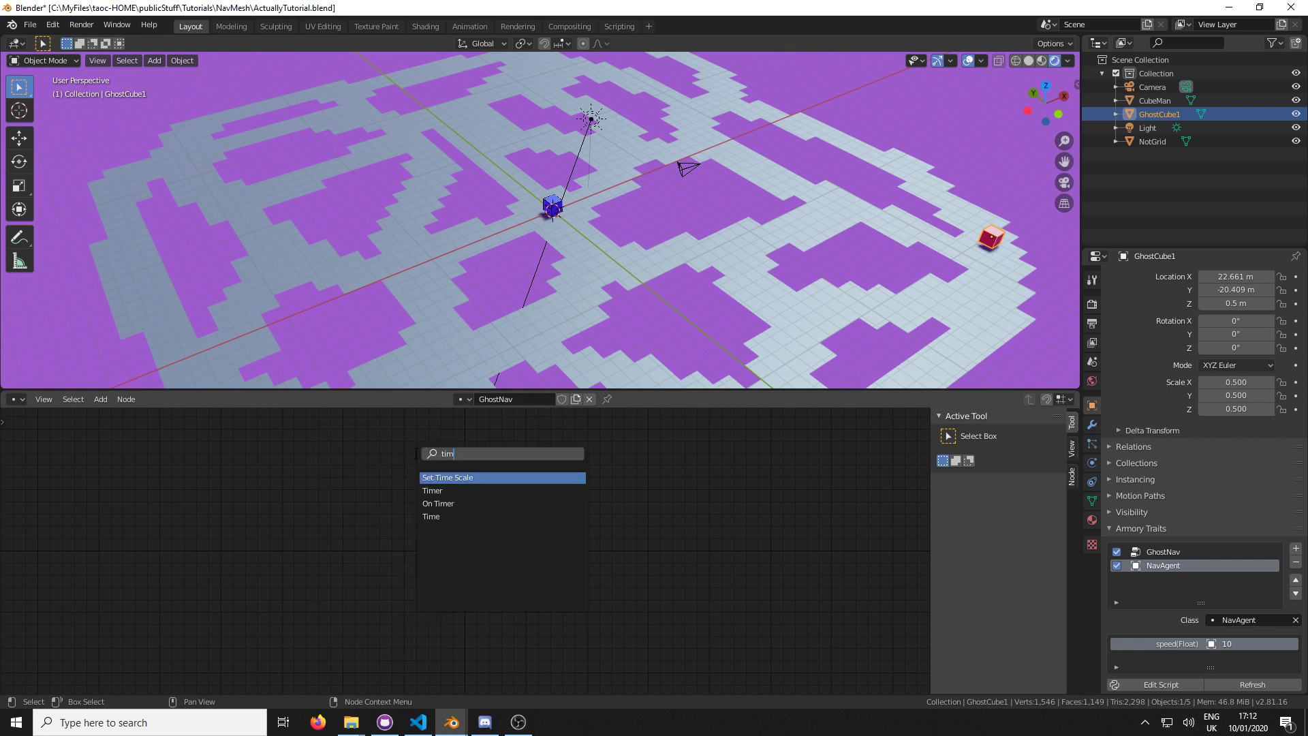
key(Down)
key(Down)
key(Return)
click(371, 451)
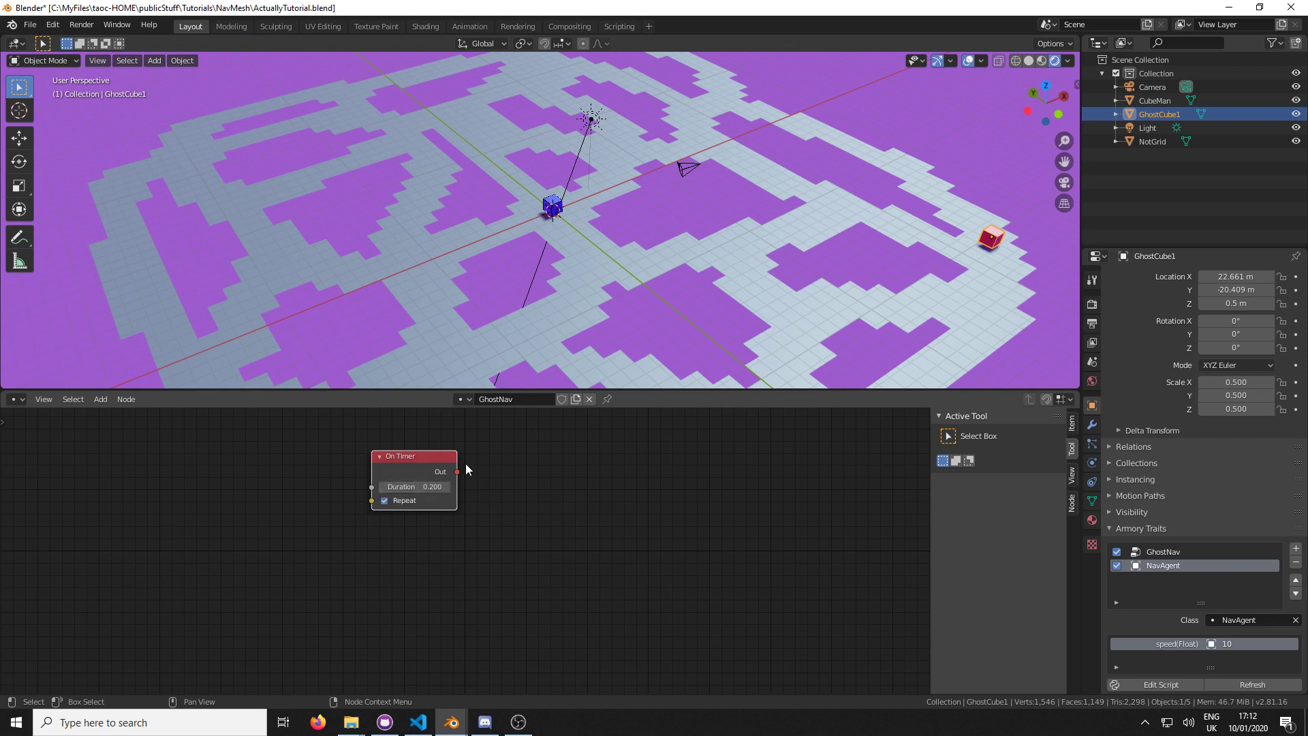
Add a Go To Location node driven by the On Timer node
key(shift+a)
click(542, 466)
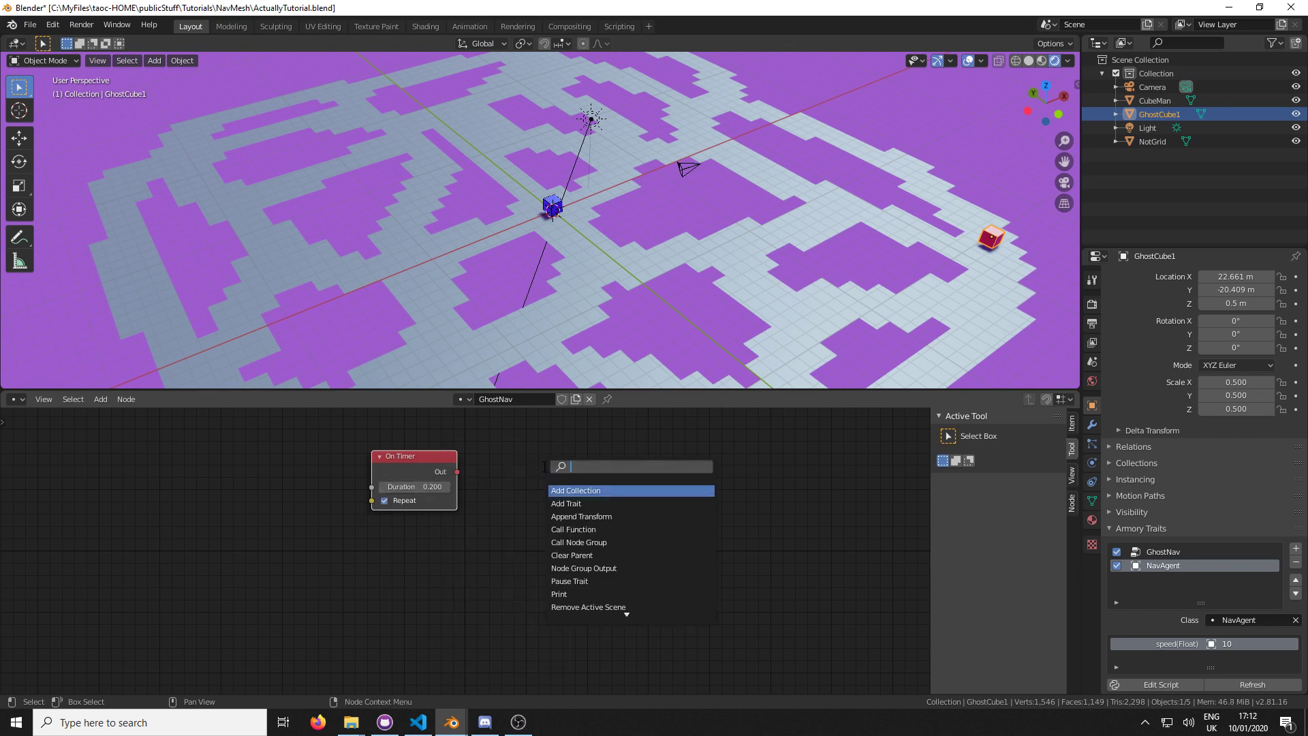
text(go to)
key(Return)
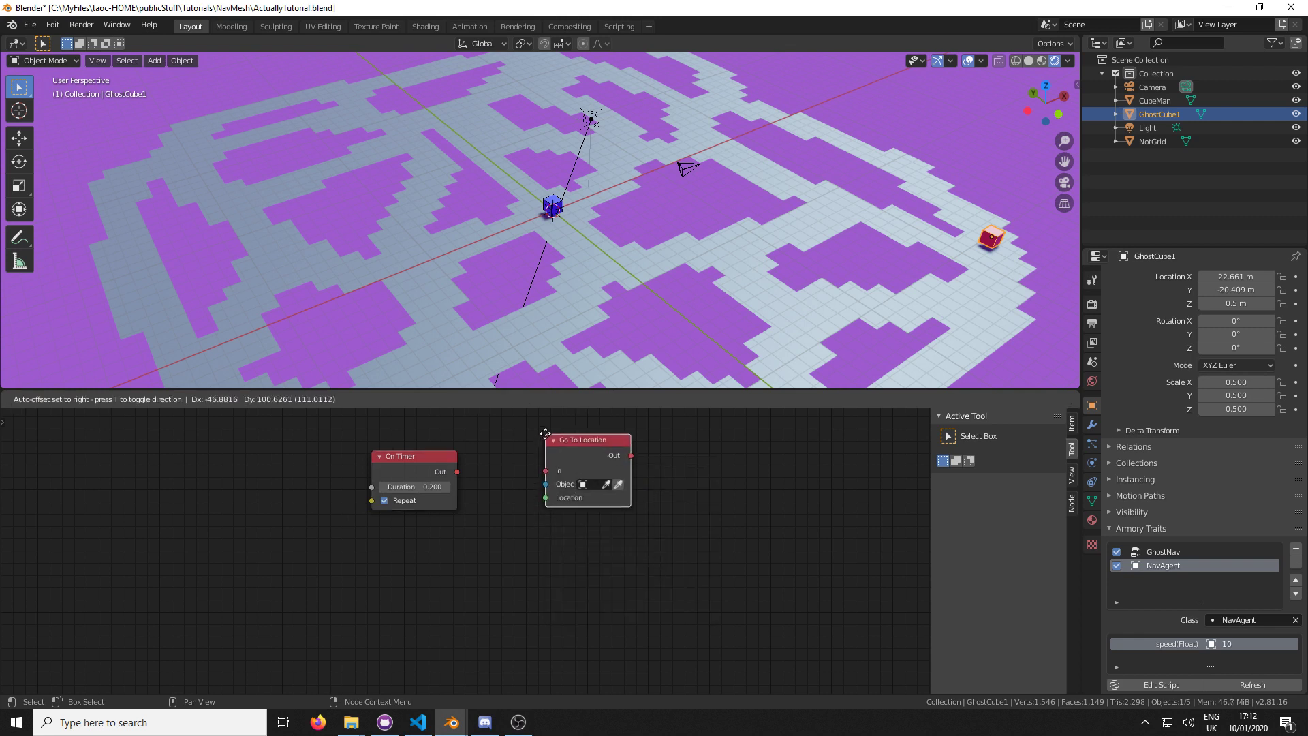
click(547, 437)
drag(457, 471, 589, 447)
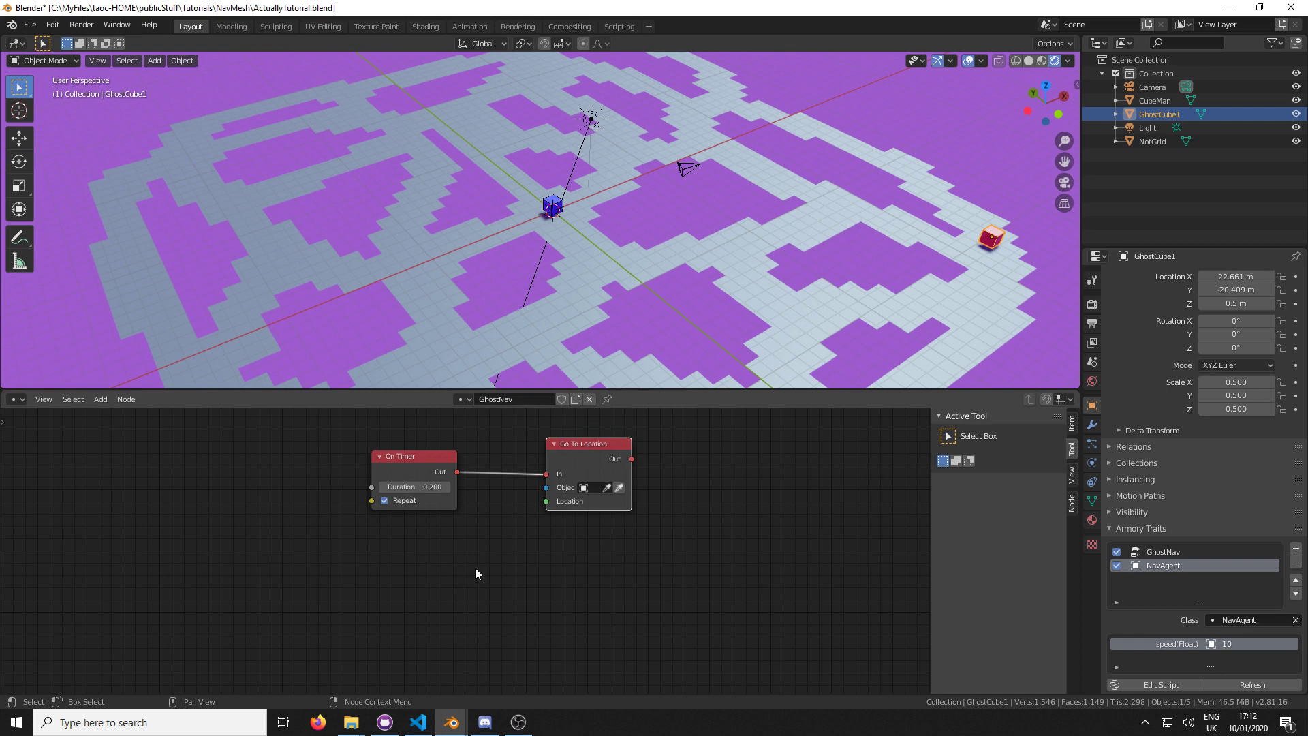
Feed a Get Location node reading CubeMan into Go To Location, then save
key(shift+a)
click(440, 503)
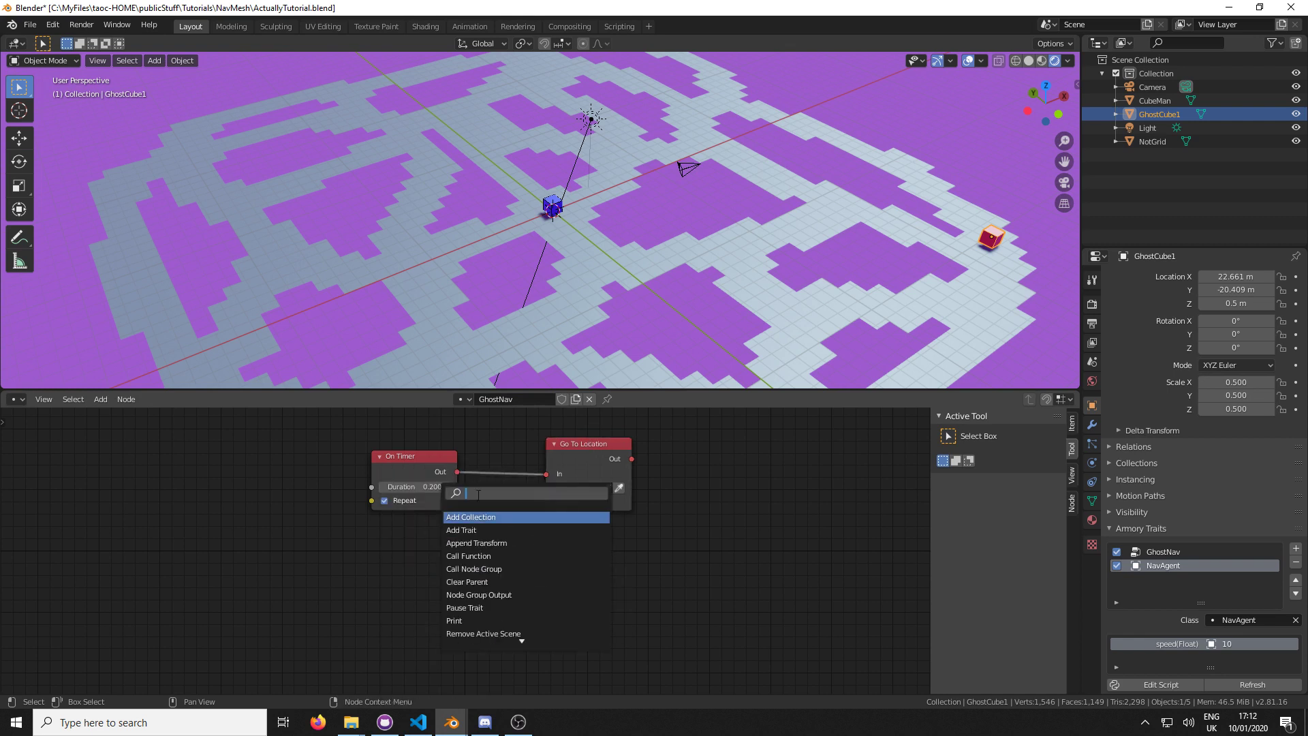
text(g)
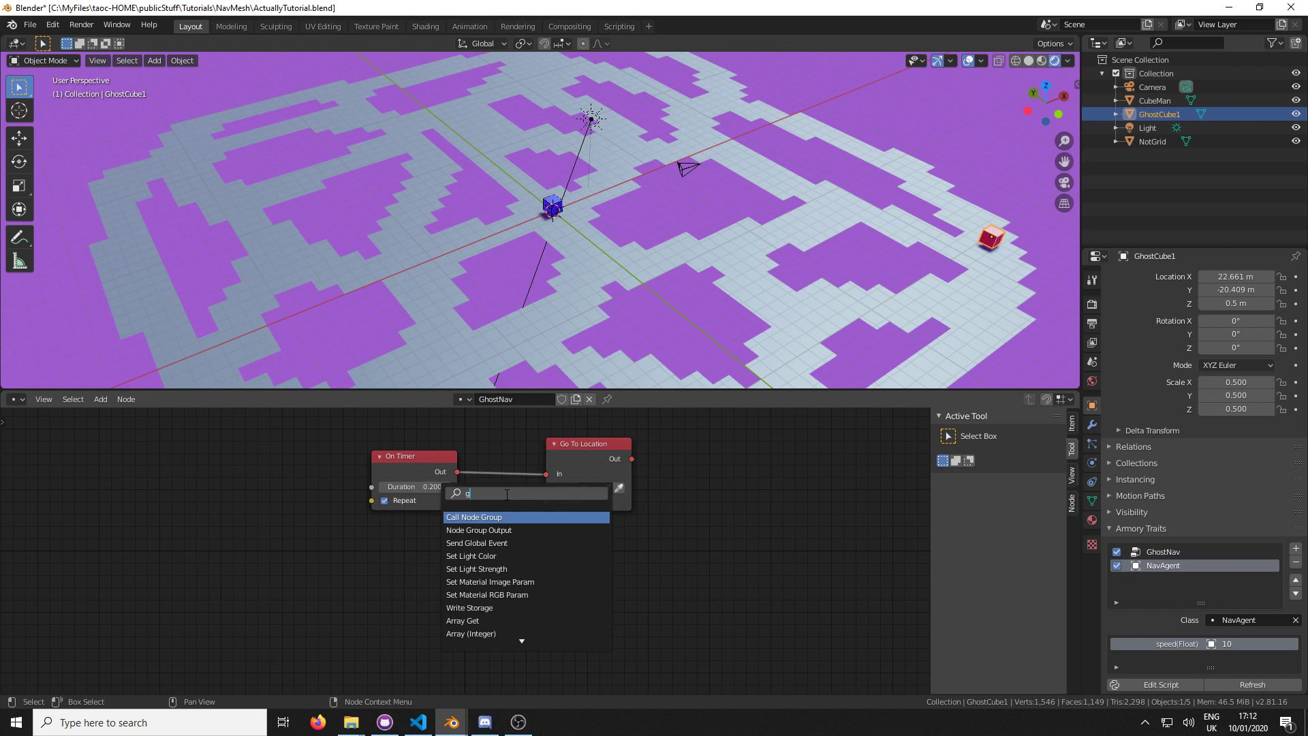
text(et)
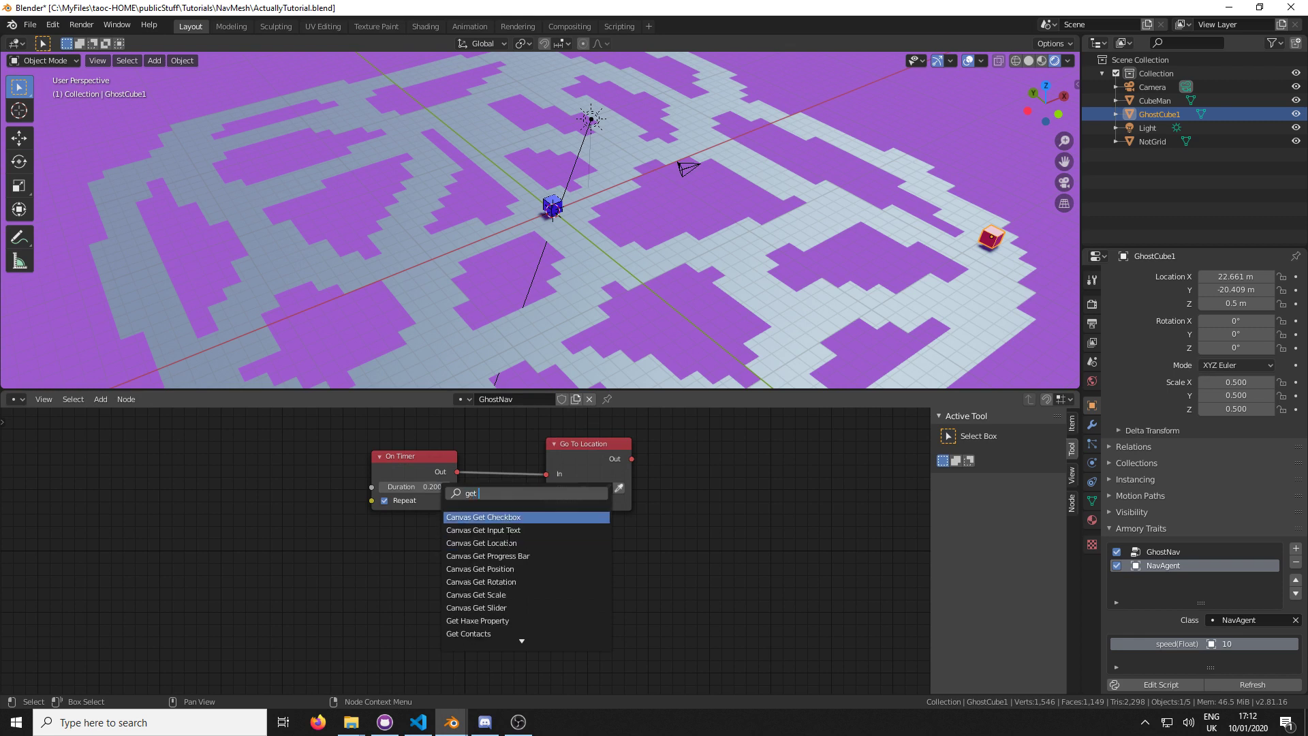
text( loc)
click(497, 530)
click(397, 528)
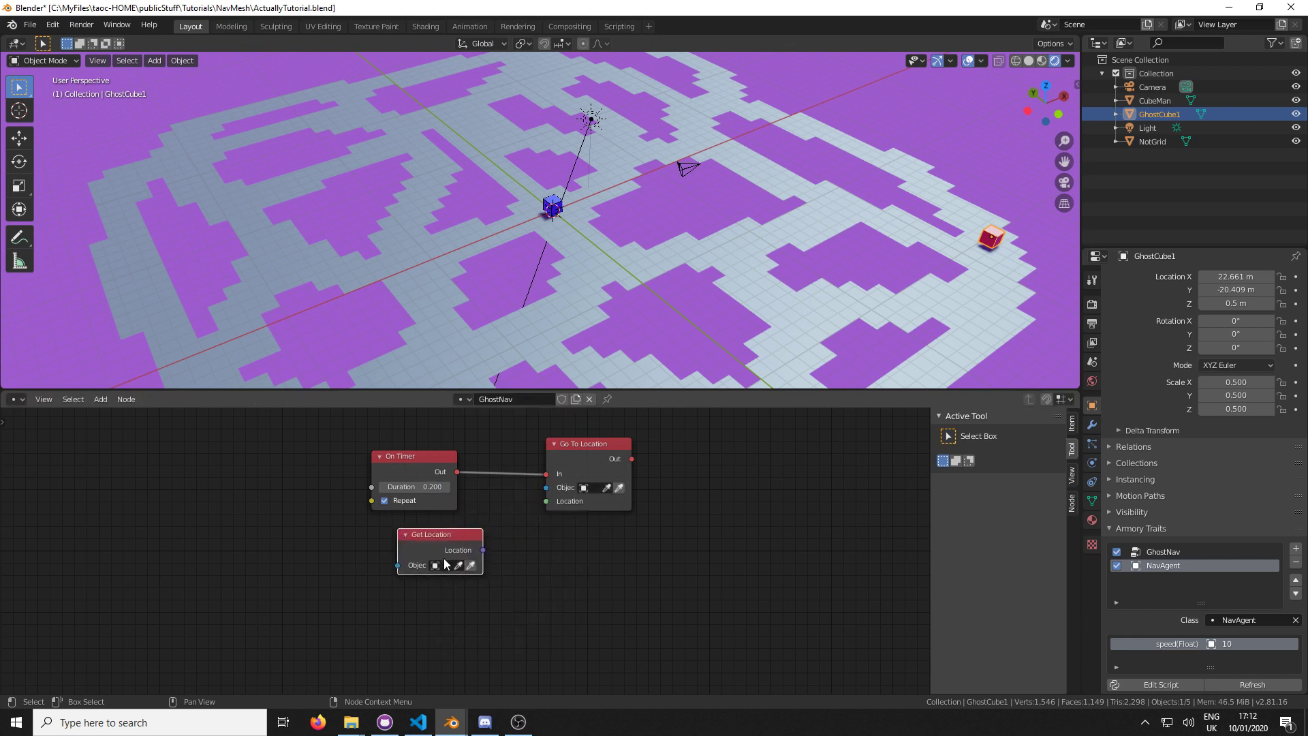
click(446, 565)
click(473, 595)
click(453, 566)
drag(483, 550, 543, 507)
key(ctrl+s)
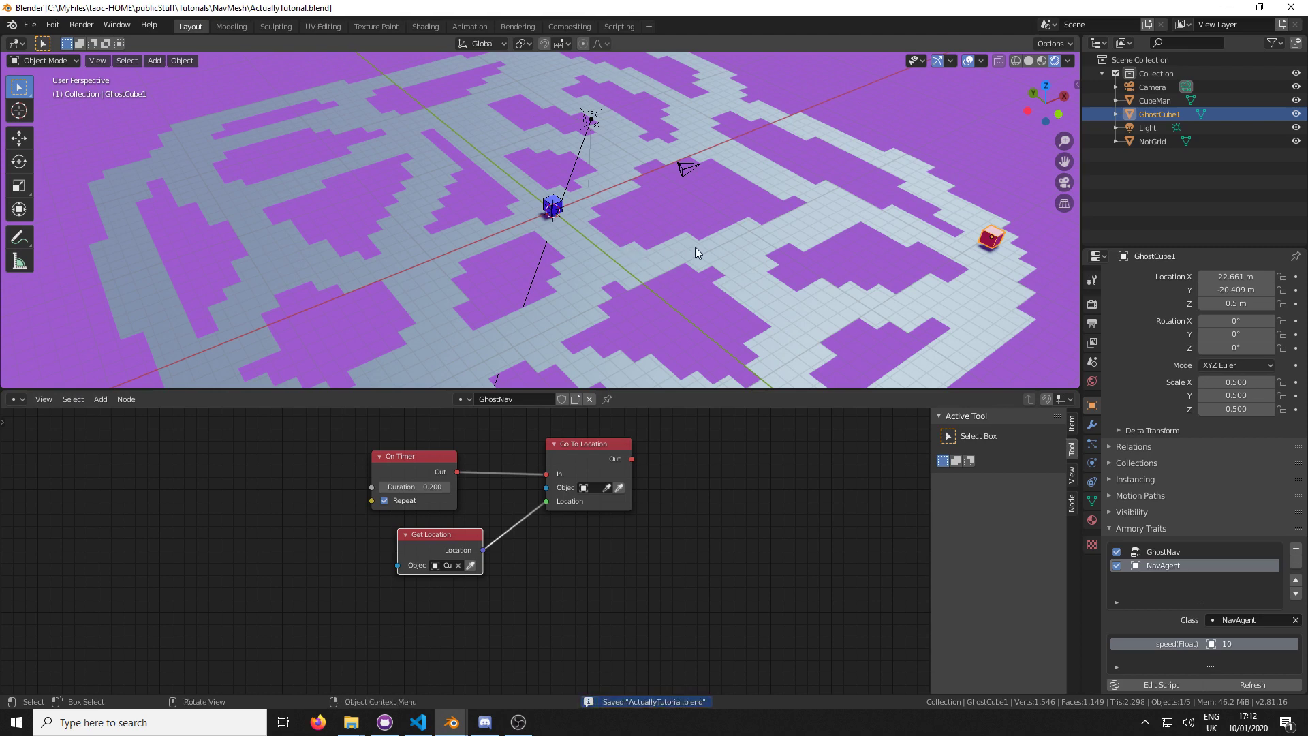
Launch the game with F5 and steer the blue cube around the right side of the maze
key(F5)
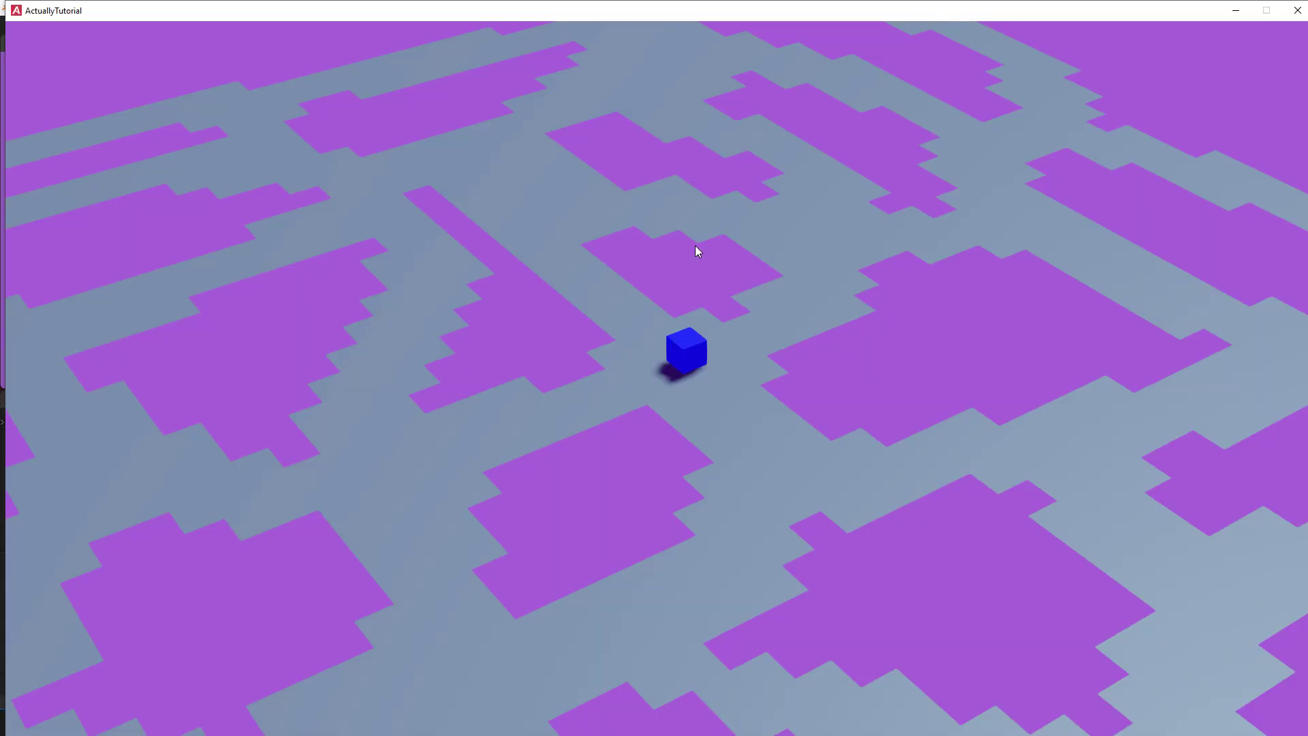
click(864, 250)
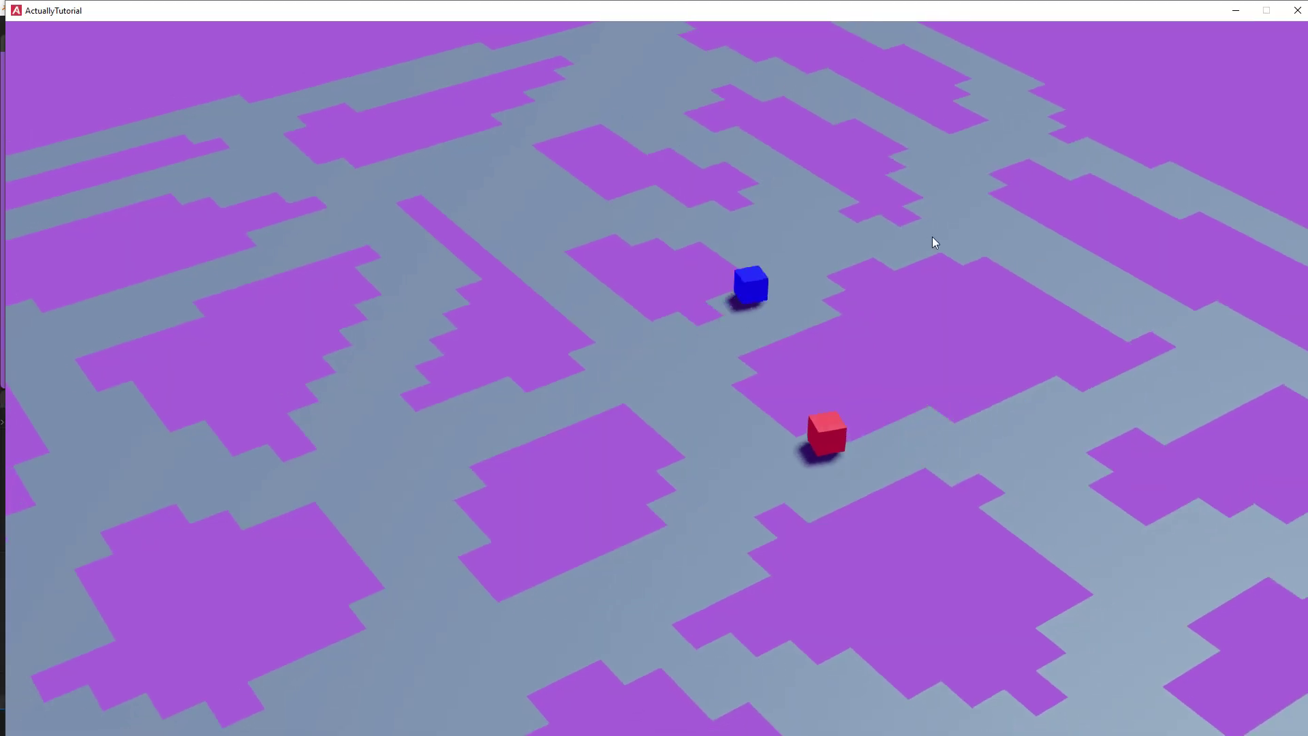
click(1066, 449)
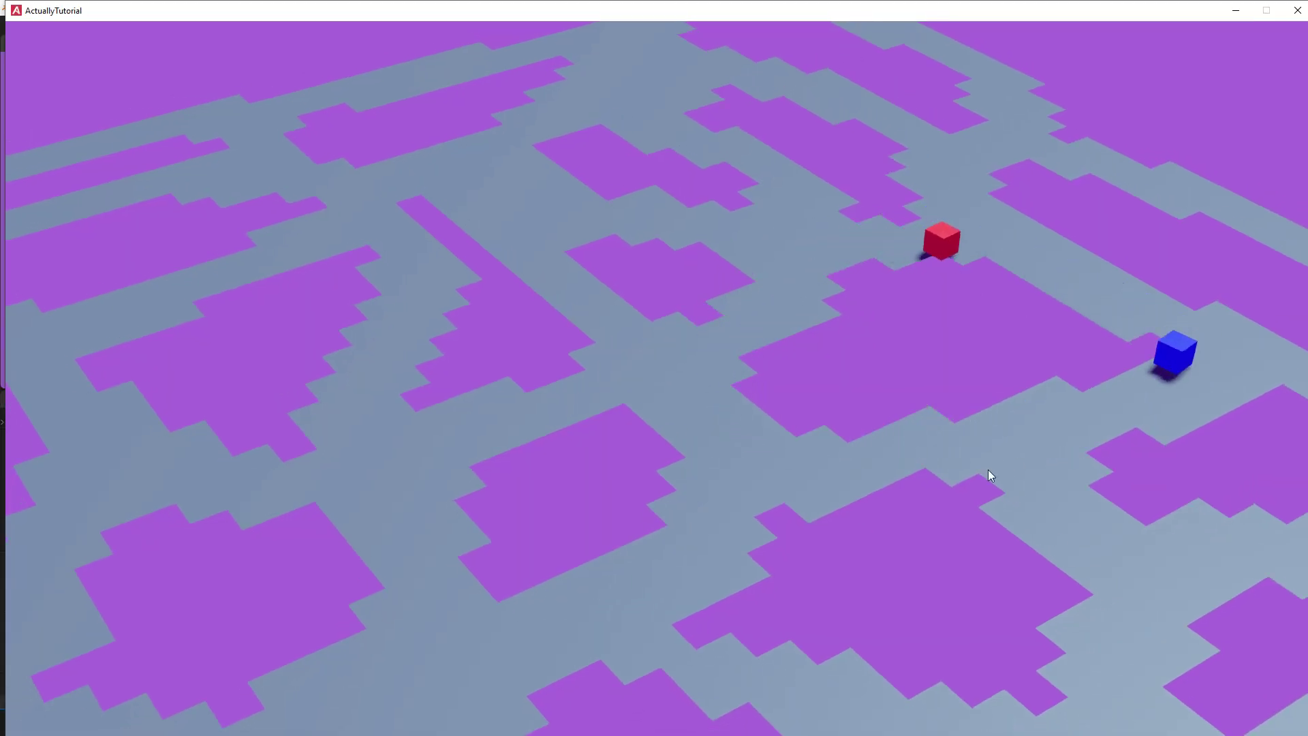
click(774, 478)
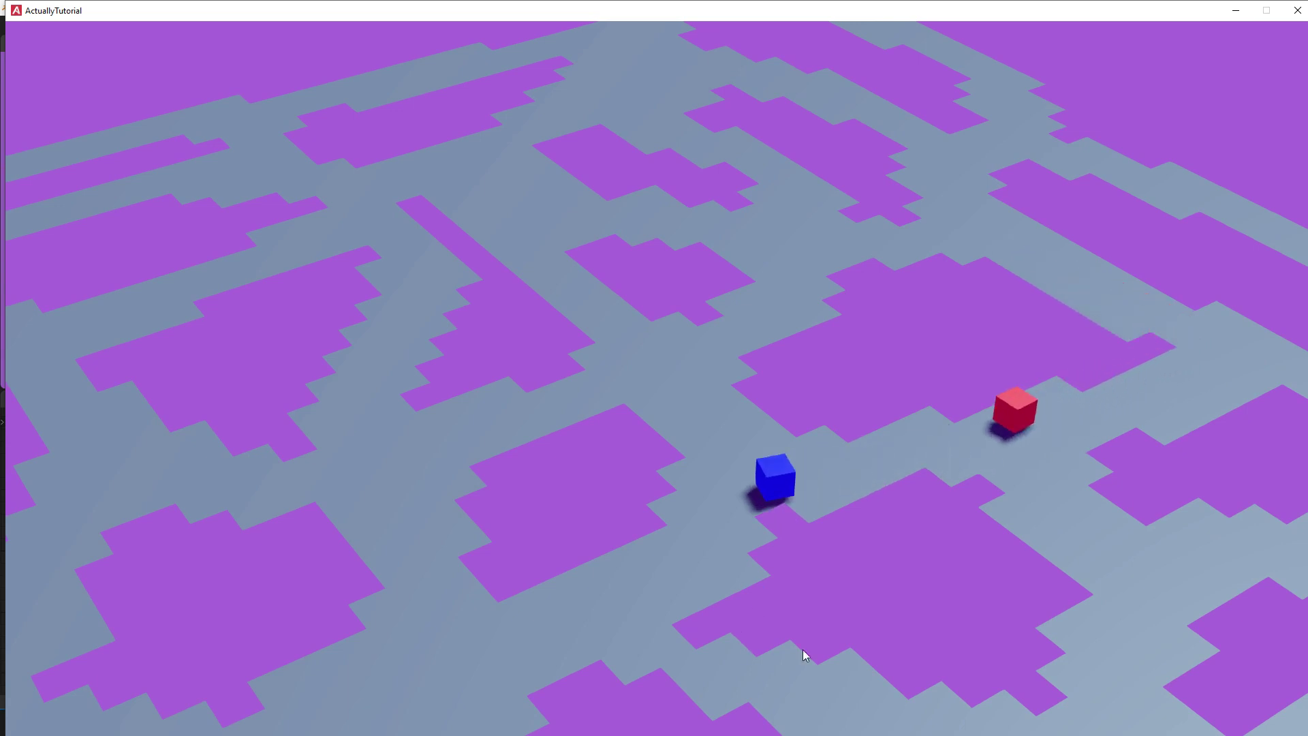
click(847, 698)
click(1031, 450)
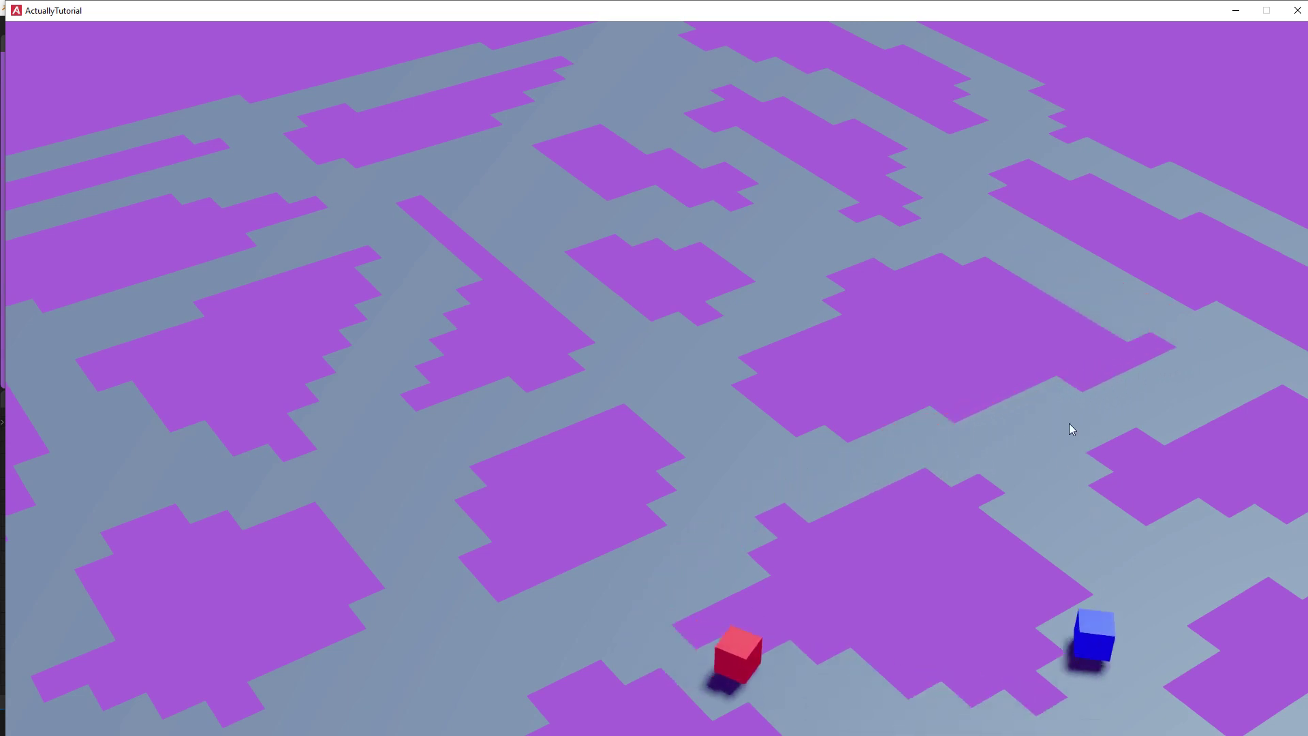
click(1212, 356)
click(920, 219)
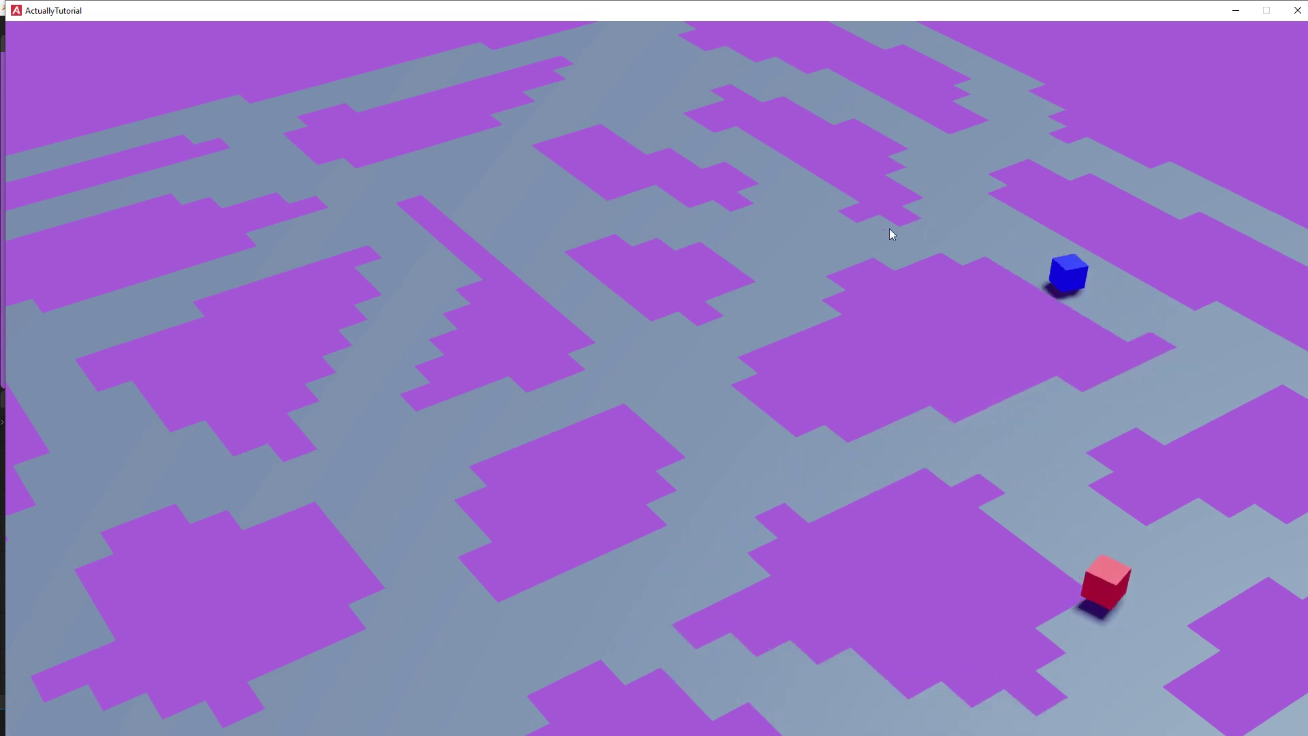
click(774, 277)
Lead the blue cube around the purple block, along the lower path, and back up
click(576, 285)
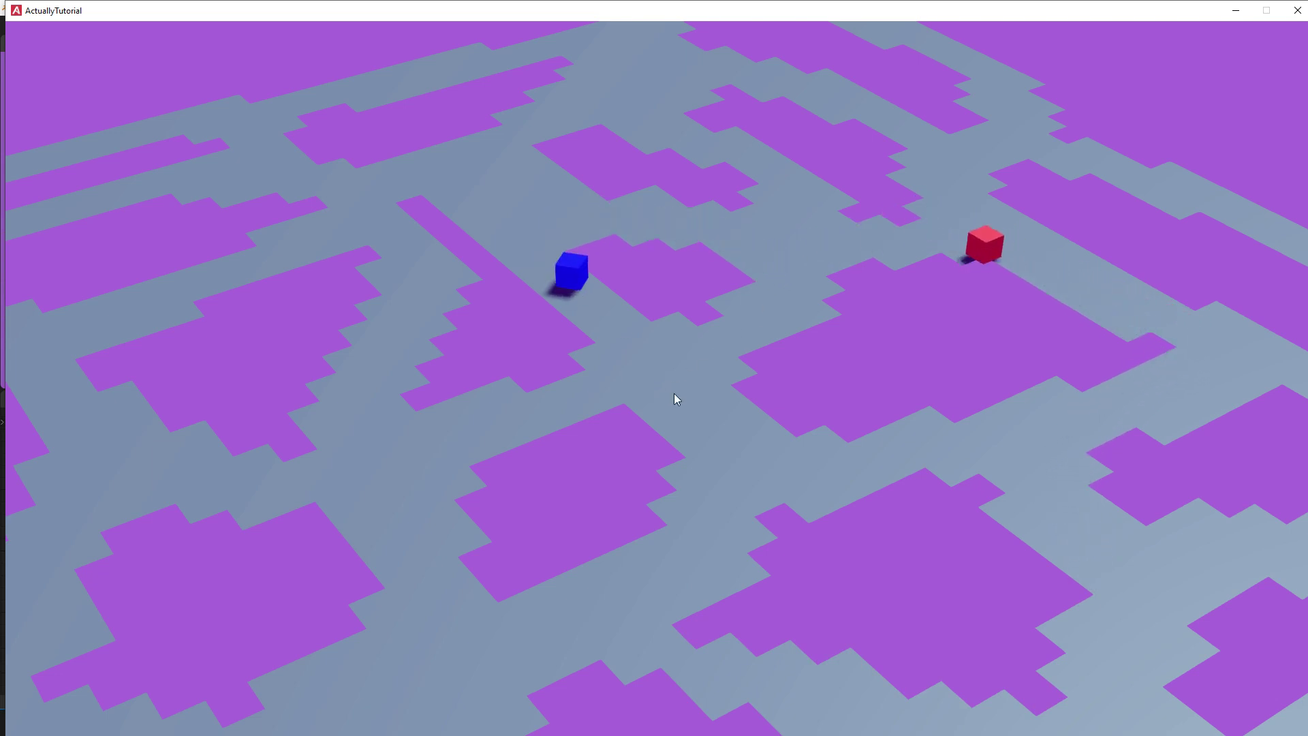
click(396, 293)
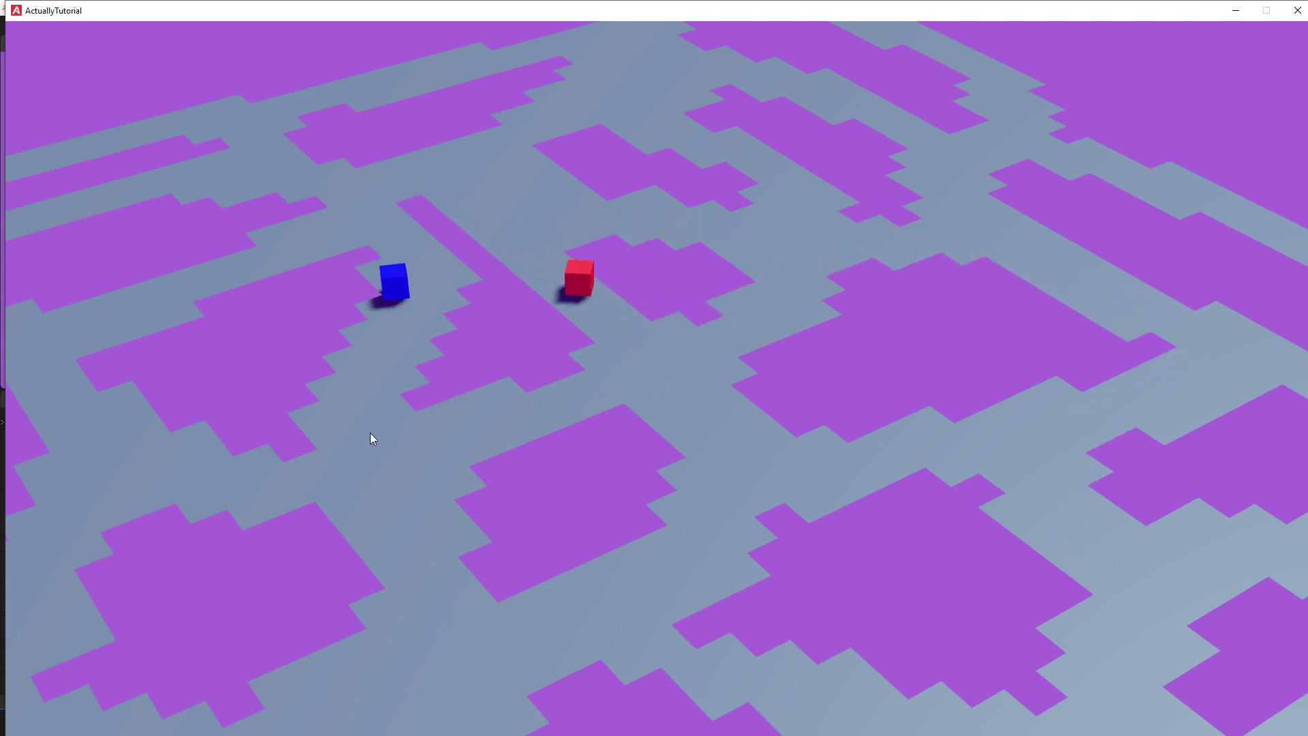
click(368, 486)
click(755, 515)
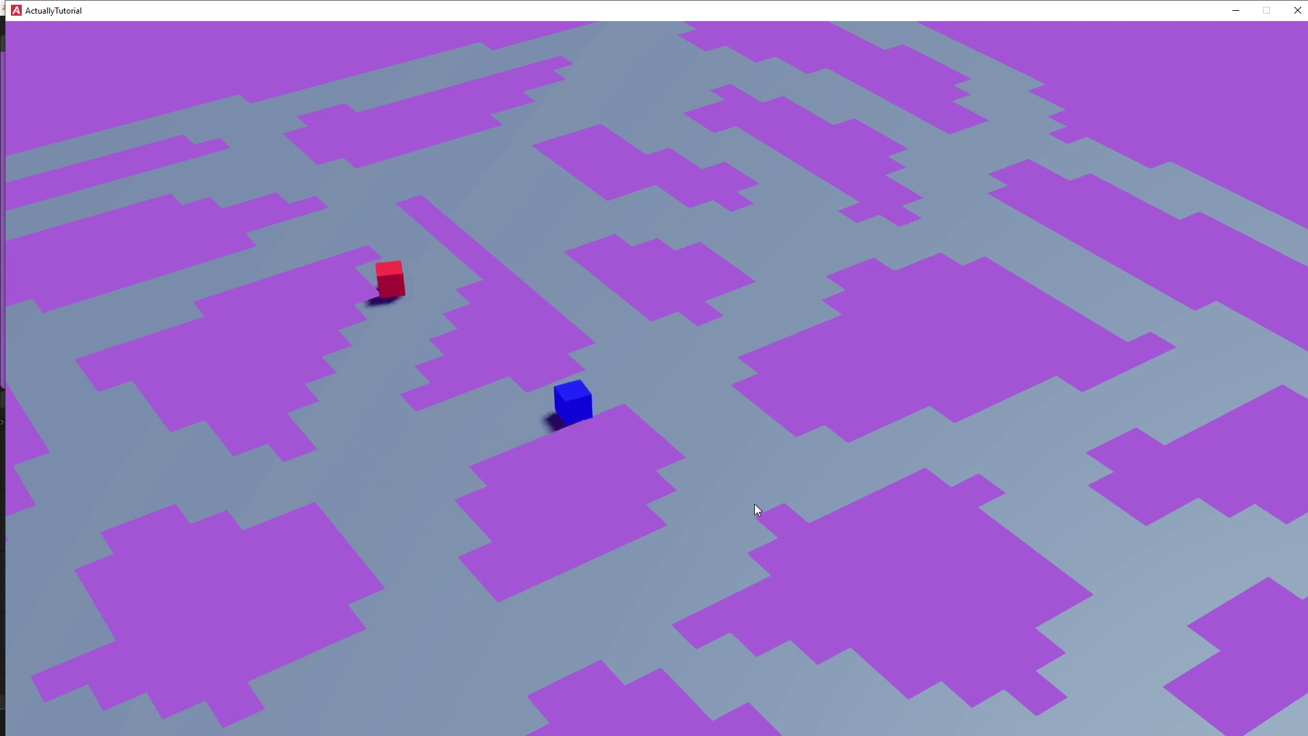
click(934, 461)
click(1086, 447)
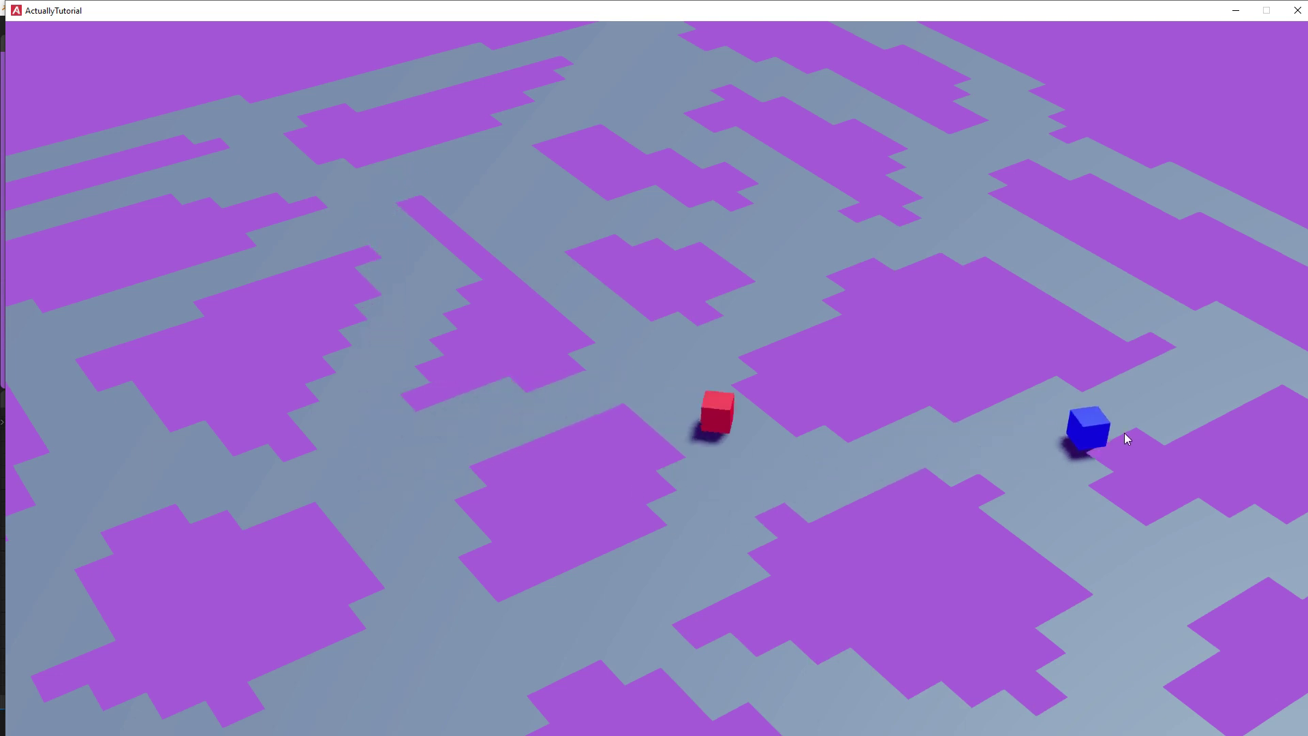
click(1230, 354)
click(1025, 268)
click(899, 260)
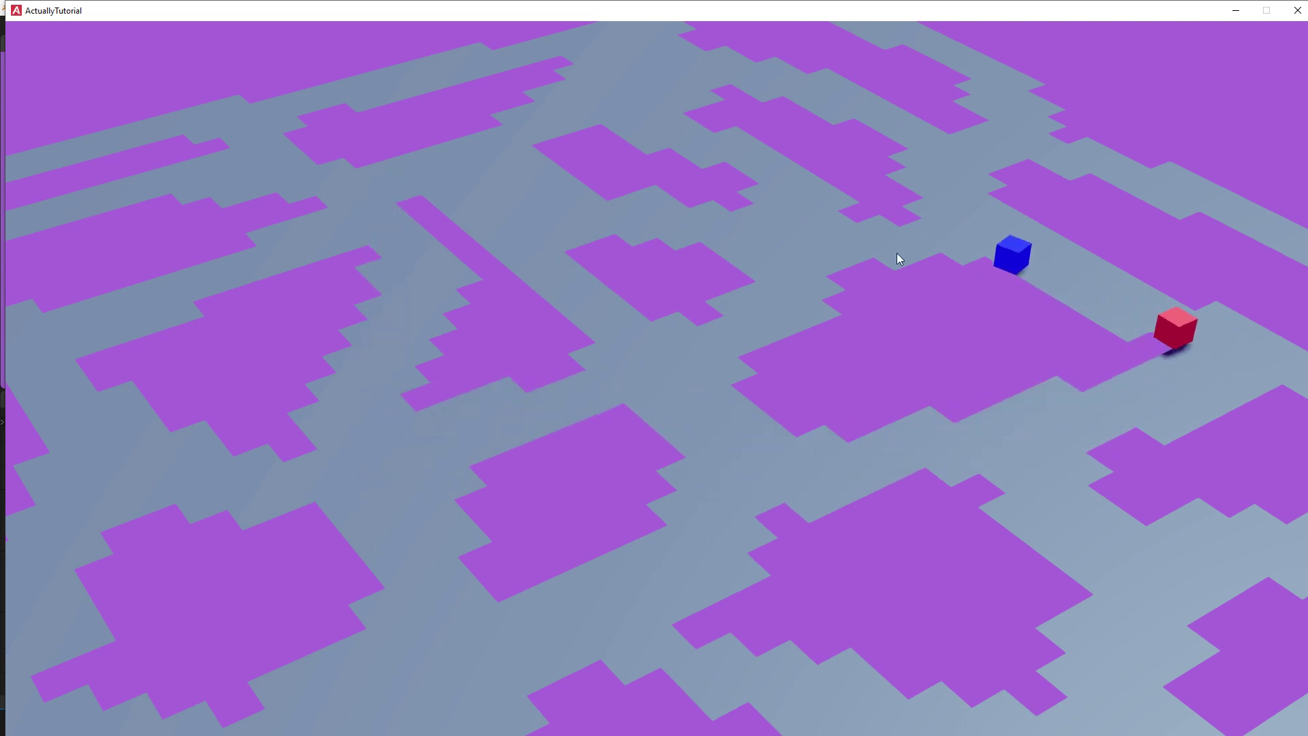
Keep the blue cube dodging the red ghost across the maze, then close the game
click(761, 275)
click(578, 218)
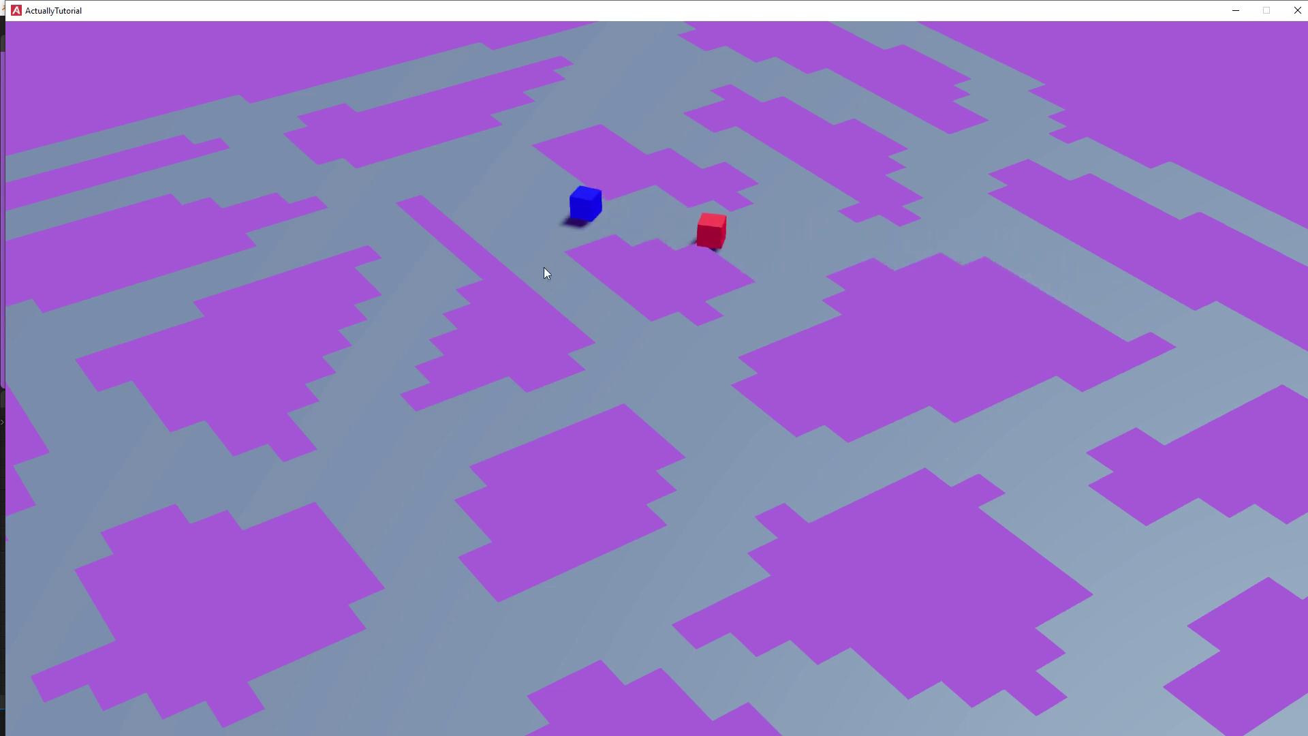
click(622, 392)
click(707, 418)
click(798, 453)
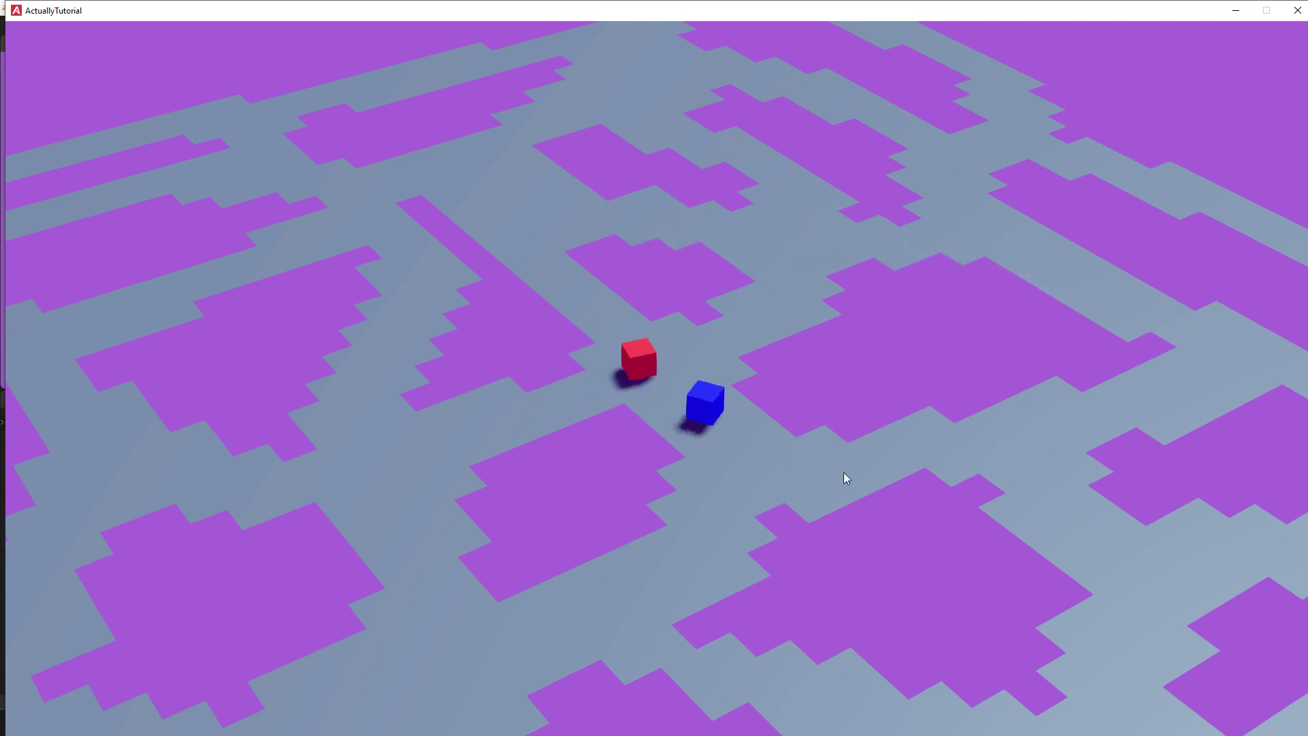
click(1020, 452)
click(1162, 289)
click(1012, 284)
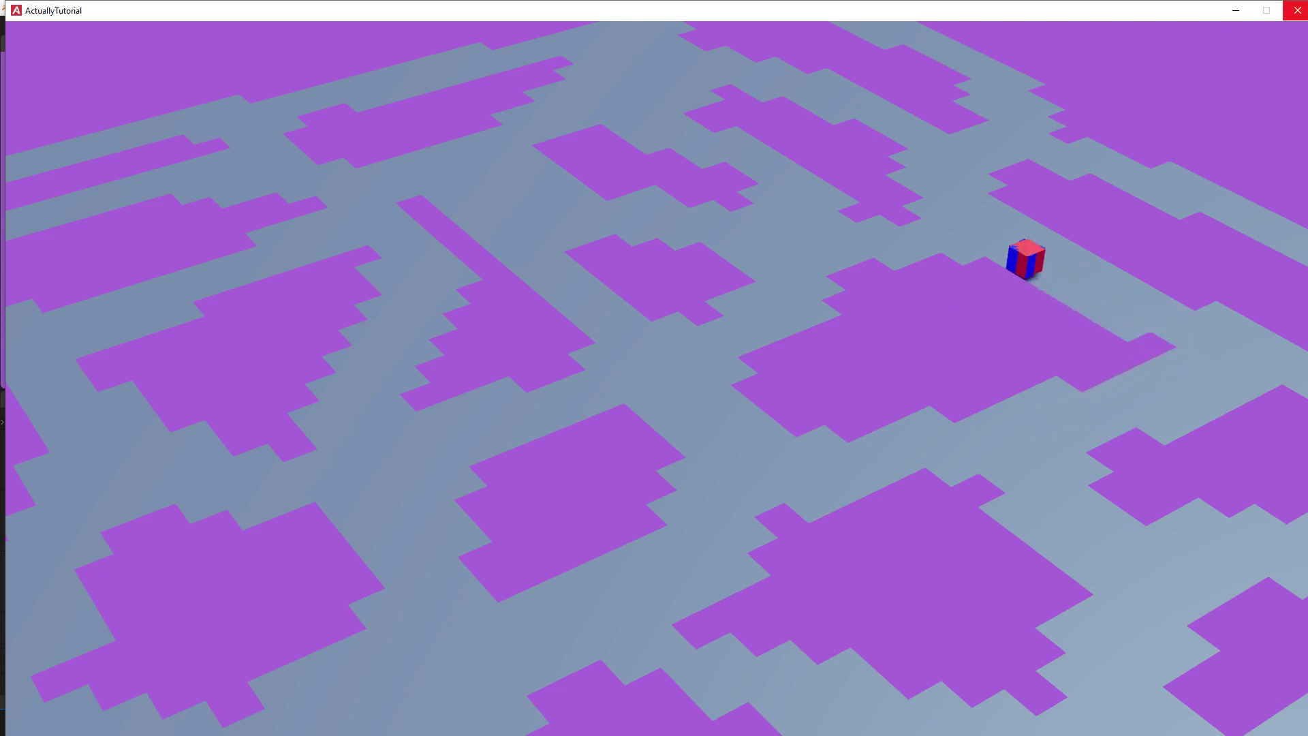
click(1297, 10)
Duplicate the red ghost cube on the floor plane, placing copies at the top, left and lower left of the maze
middle_drag(913, 305, 814, 274)
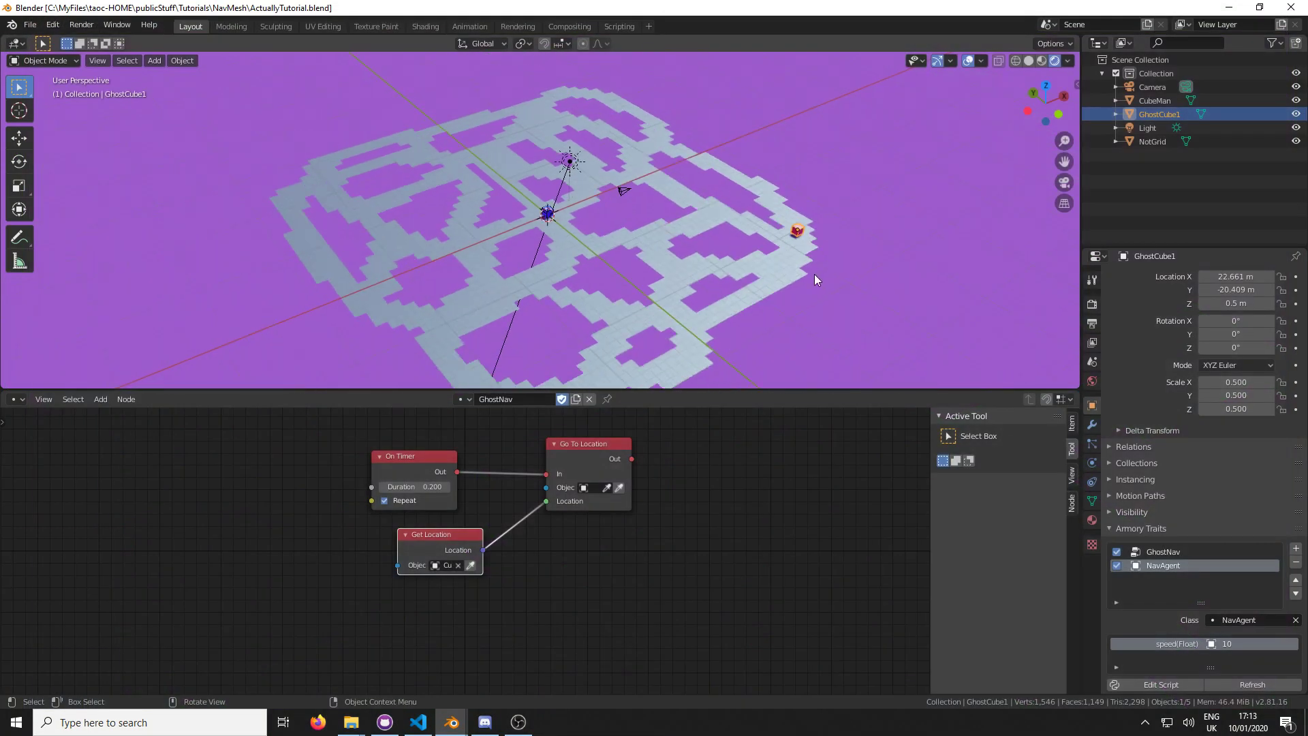
key(shift+d)
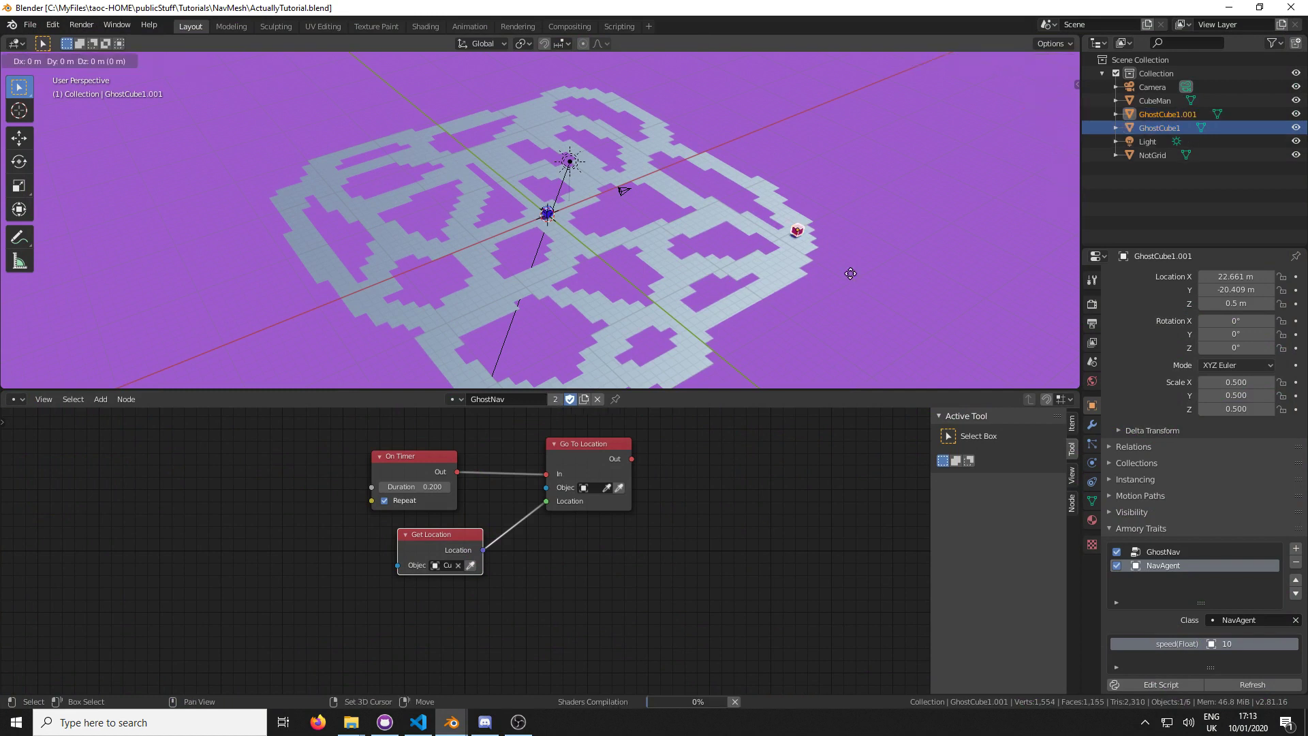
key(shift+z)
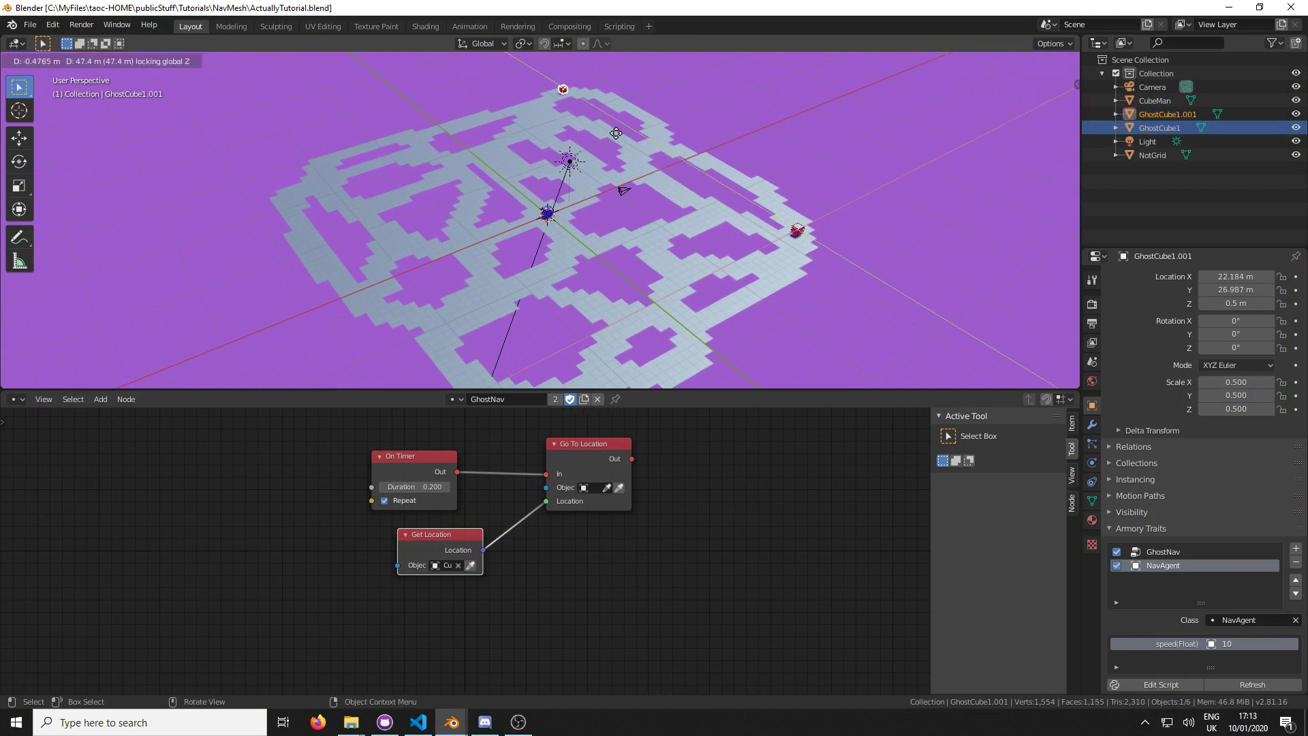
click(616, 133)
key(shift+d)
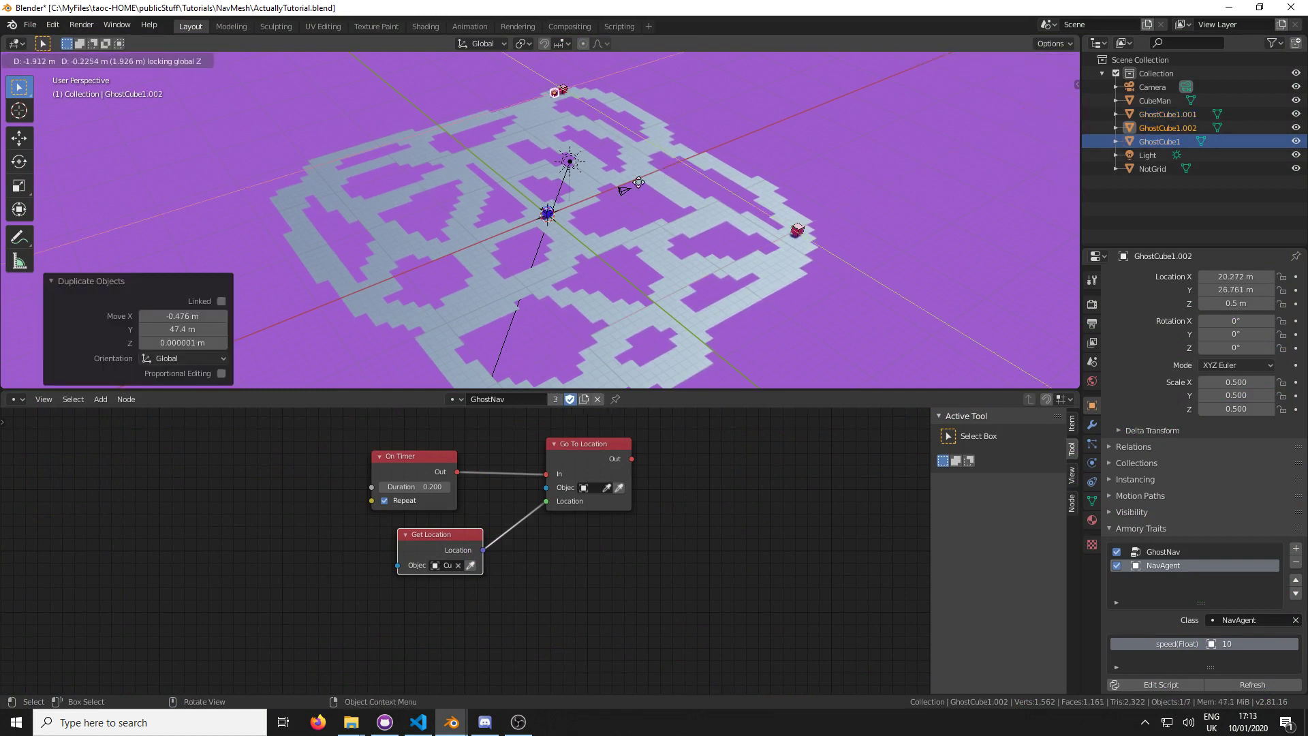
key(shift+z)
click(427, 263)
key(g)
key(shift+z)
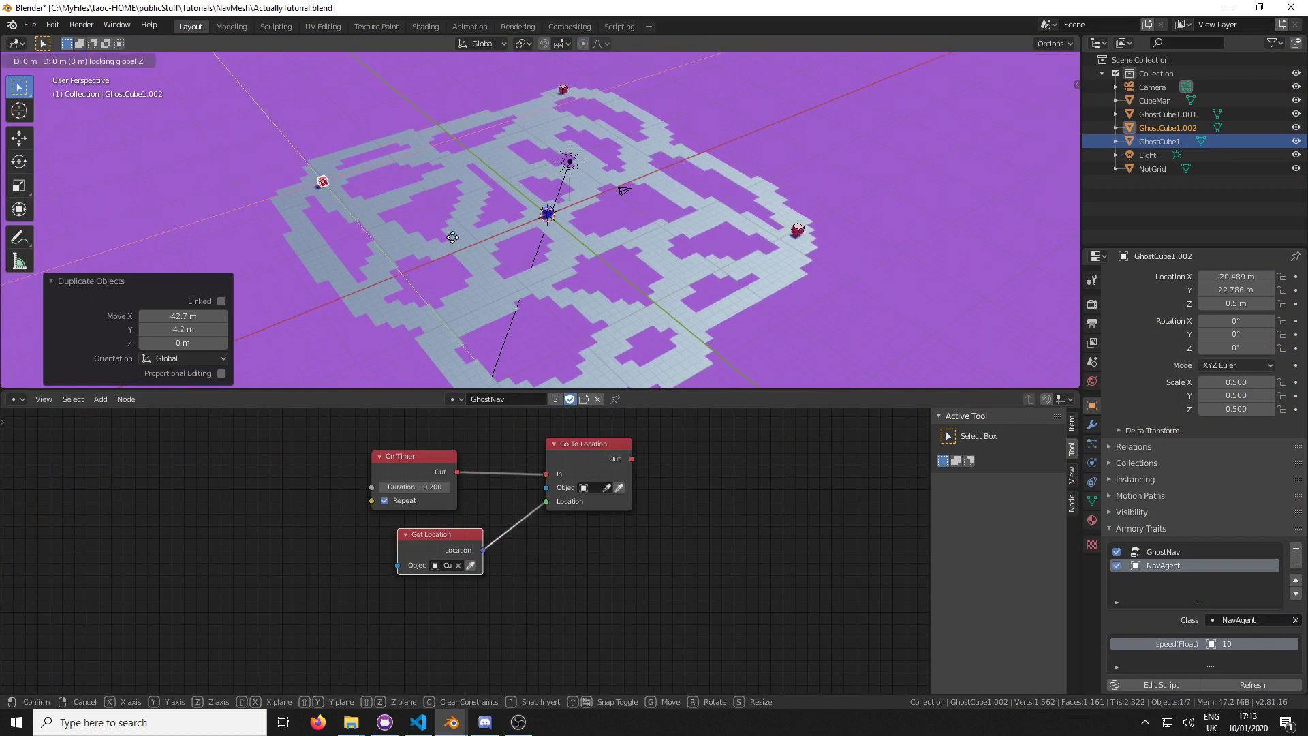
click(598, 374)
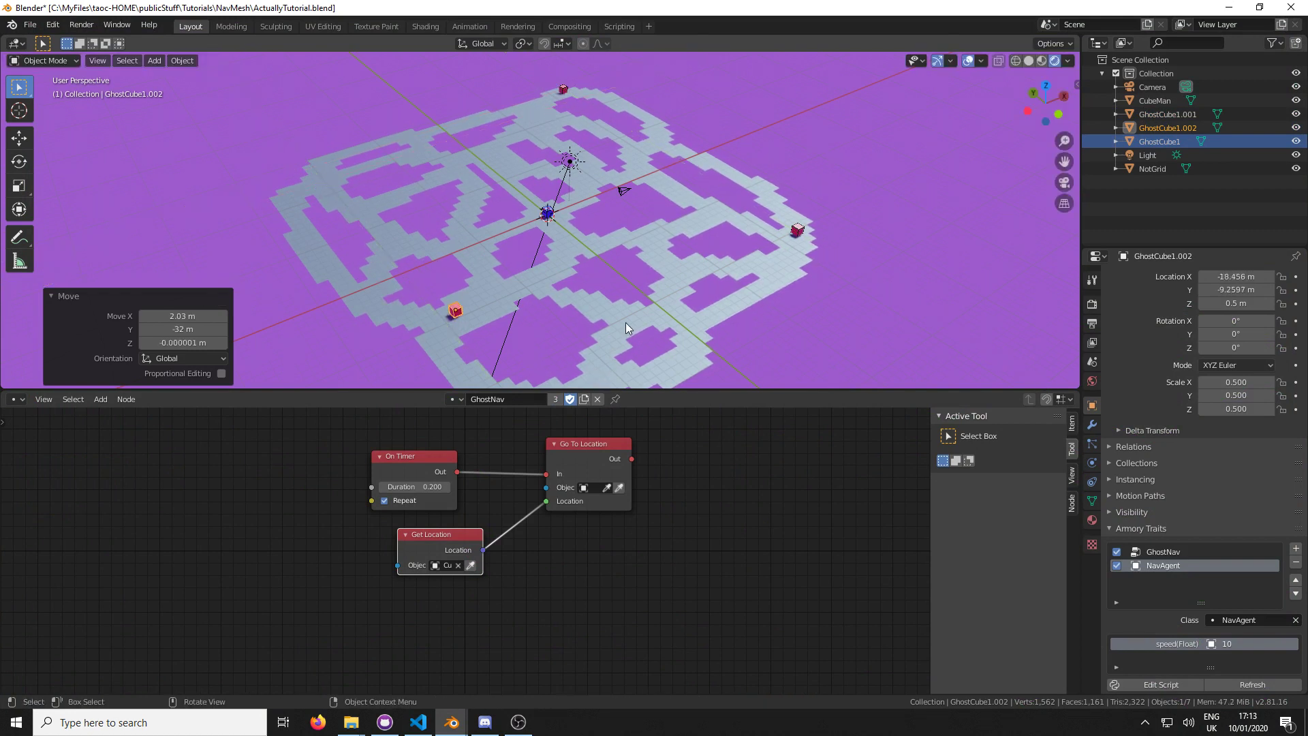
Place two more floor-plane ghost copies on the left edge and near the bottom, then launch the game
key(shift+d)
key(shift+z)
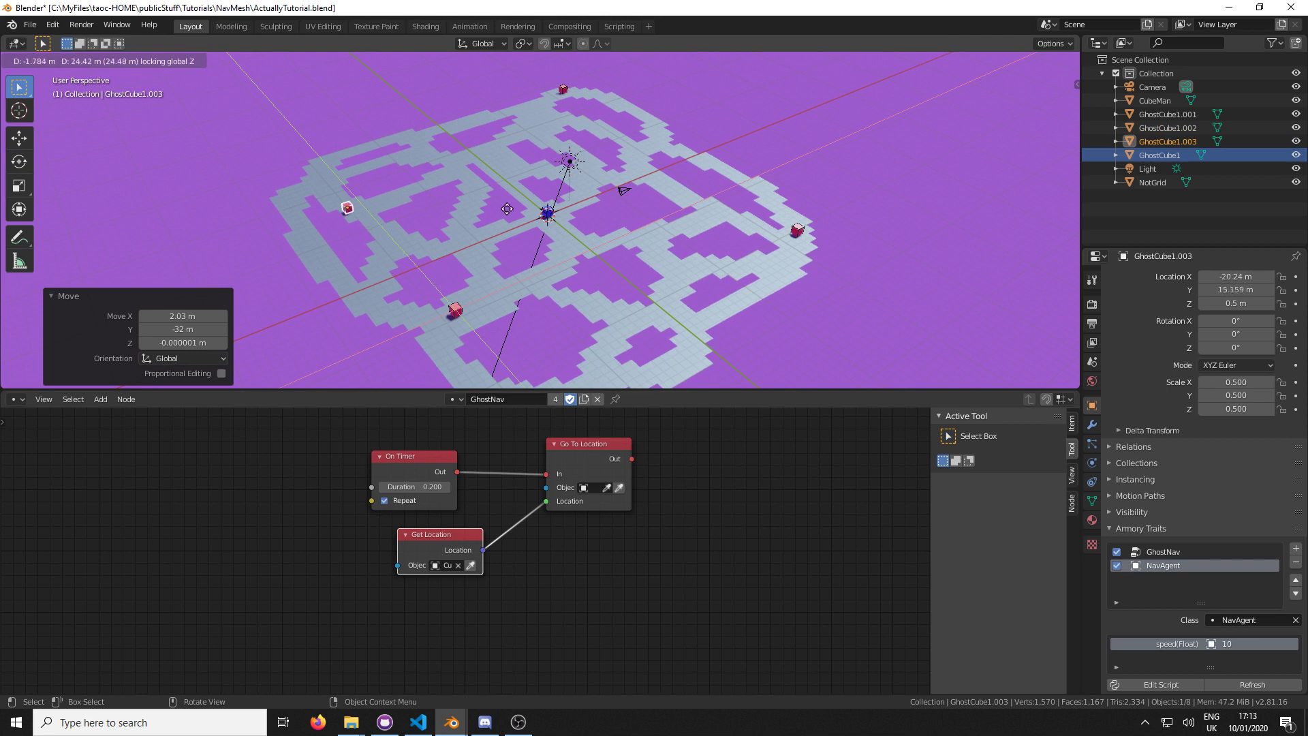
click(497, 191)
scroll(592, 287, down, 4)
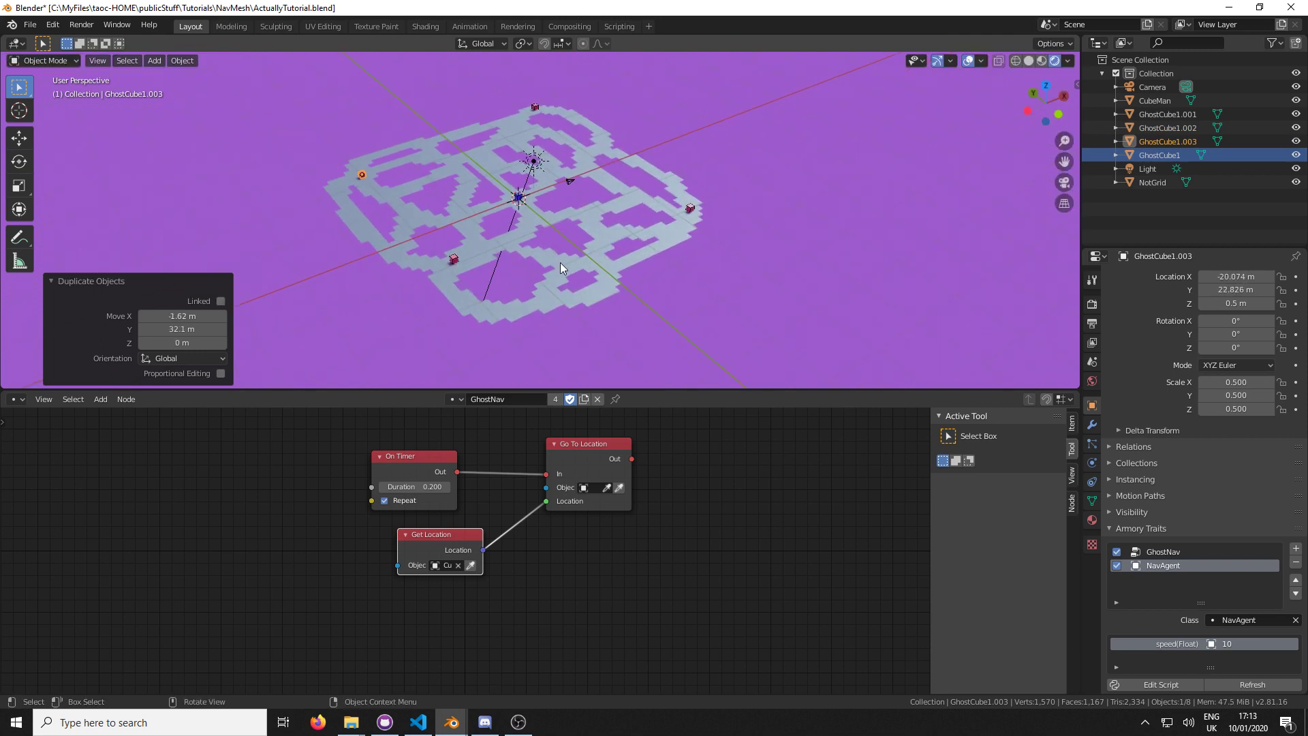
key(shift+d)
key(shift+z)
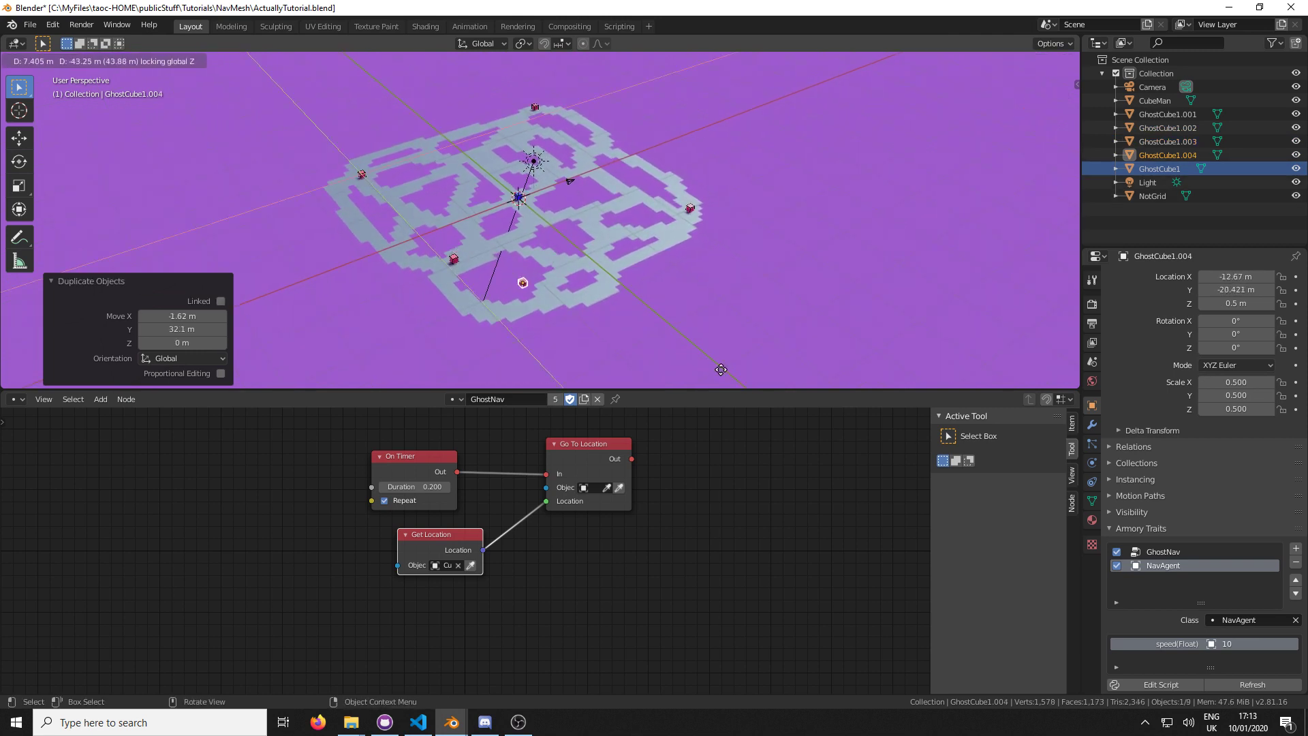
click(744, 374)
scroll(637, 253, up, 4)
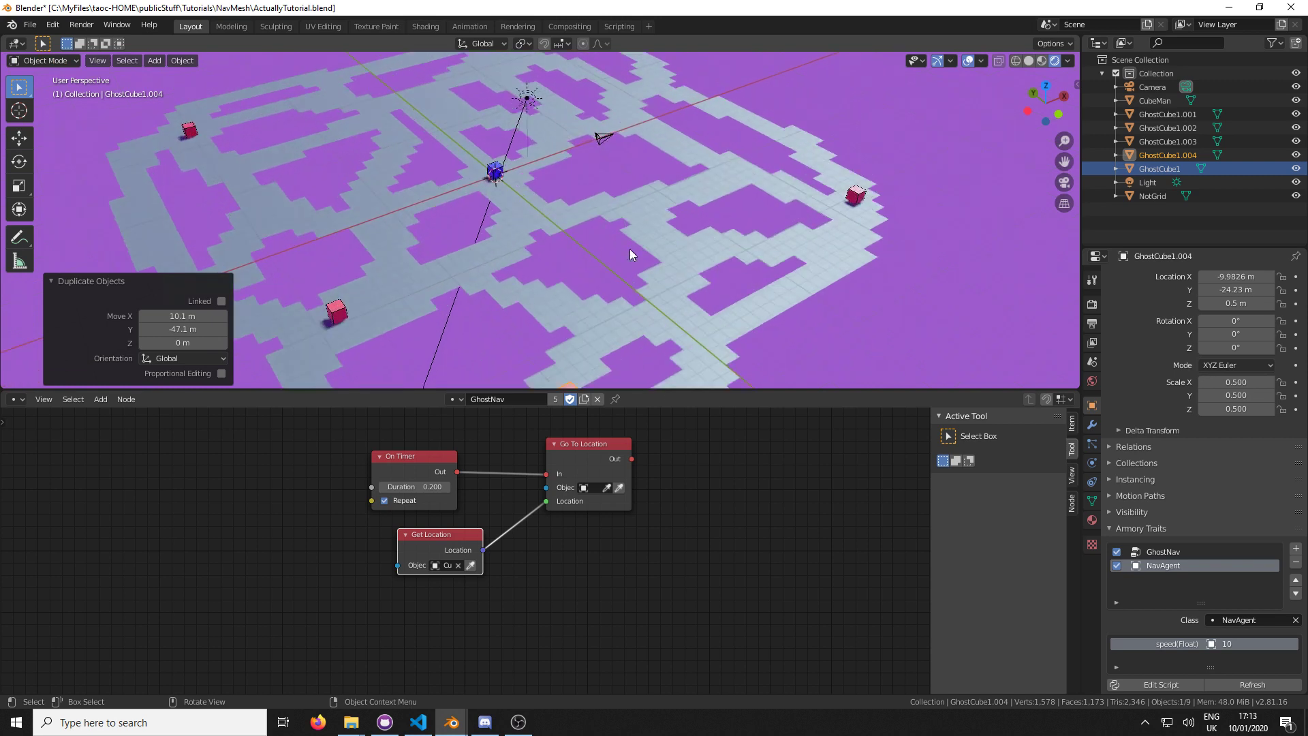
key(F5)
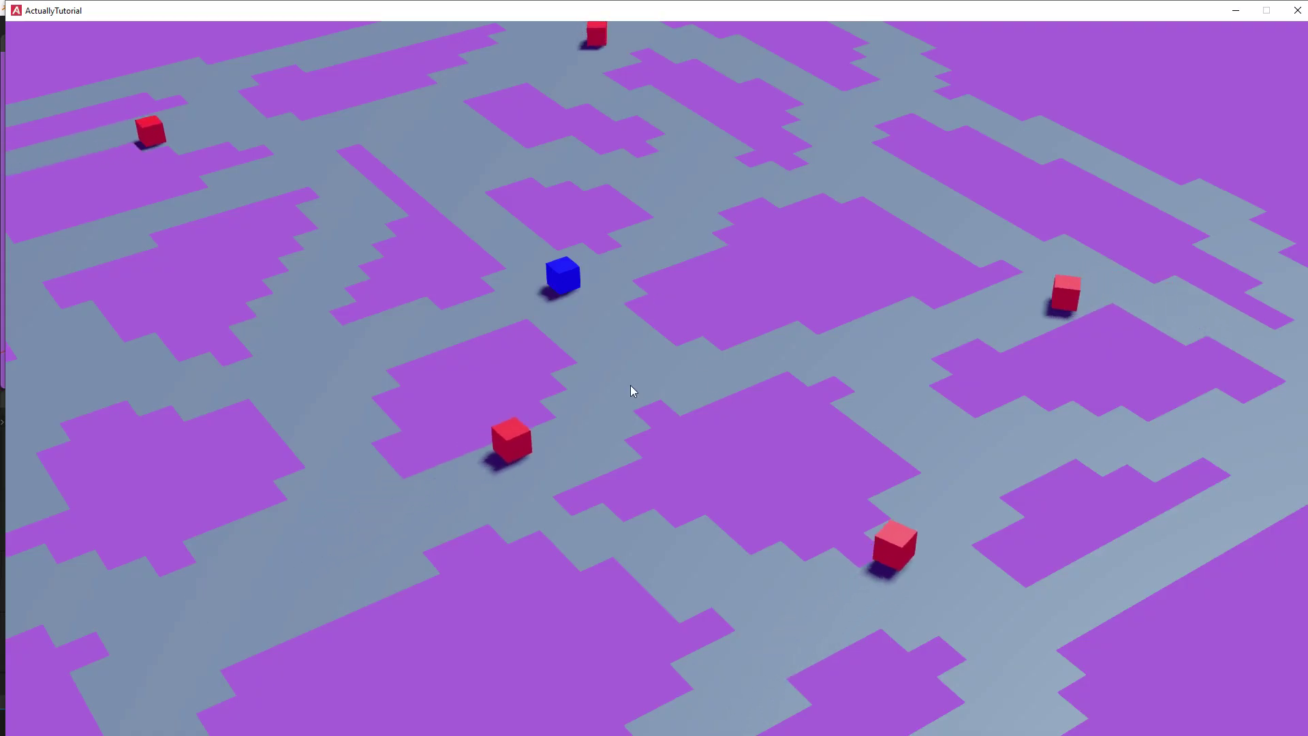
Steer the blue CubeMan down-left through the maze while the red ghosts pursue it
mouse_move(631, 386)
mouse_down()
mouse_move(473, 538)
mouse_move(448, 513)
mouse_move(362, 519)
mouse_move(222, 570)
mouse_move(272, 301)
mouse_move(420, 134)
mouse_move(699, 116)
mouse_move(724, 181)
mouse_move(934, 195)
mouse_move(1056, 276)
mouse_move(999, 339)
mouse_move(865, 369)
mouse_move(621, 341)
mouse_move(510, 467)
mouse_move(391, 461)
mouse_move(268, 395)
mouse_move(193, 406)
mouse_move(119, 260)
mouse_move(309, 59)
mouse_move(611, 56)
mouse_move(841, 112)
mouse_move(870, 132)
mouse_move(1037, 131)
mouse_move(1144, 246)
mouse_move(1176, 321)
mouse_move(999, 295)
mouse_move(951, 343)
mouse_move(630, 386)
mouse_move(611, 313)
mouse_move(443, 341)
mouse_move(361, 372)
mouse_move(347, 470)
mouse_move(554, 473)
mouse_move(777, 371)
mouse_move(943, 344)
mouse_move(1072, 289)
mouse_move(919, 204)
mouse_move(776, 164)
mouse_move(607, 196)
mouse_move(504, 158)
mouse_move(406, 154)
mouse_move(272, 216)
mouse_move(321, 225)
mouse_move(334, 250)
mouse_move(313, 327)
mouse_move(639, 331)
mouse_up()
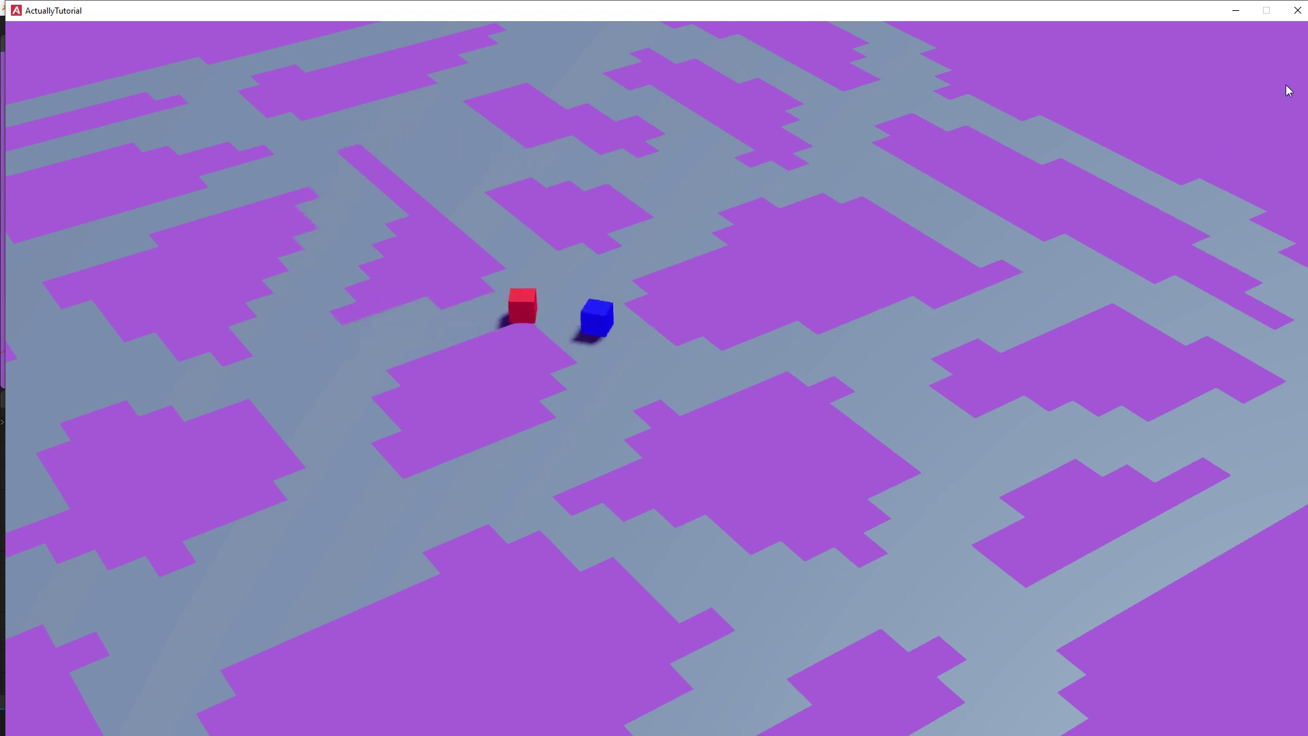